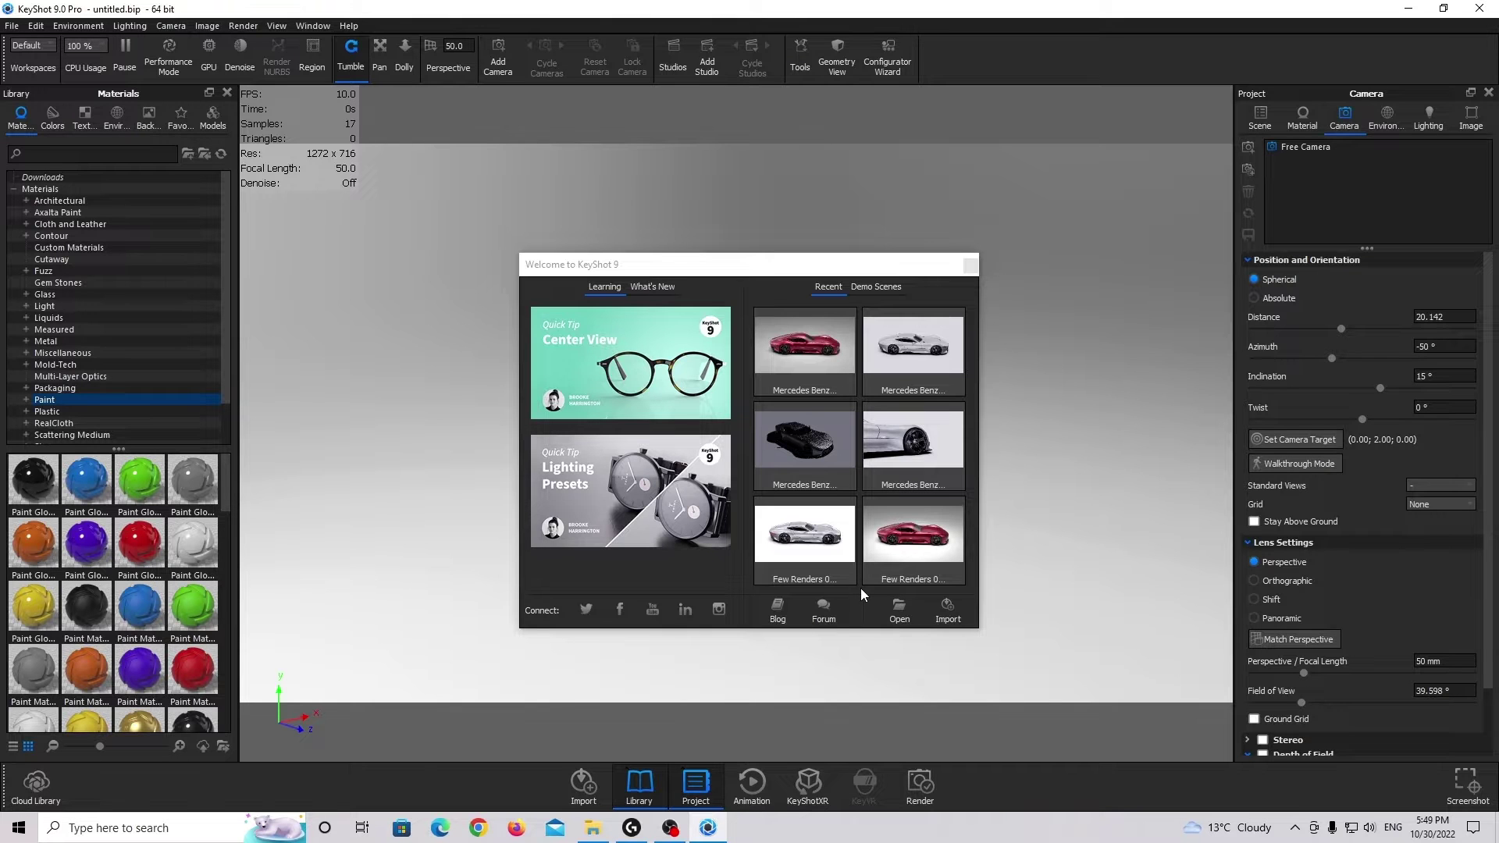
# Import the Mercedes Benz Vision GT model into the scene.
pyautogui.click(954, 610)
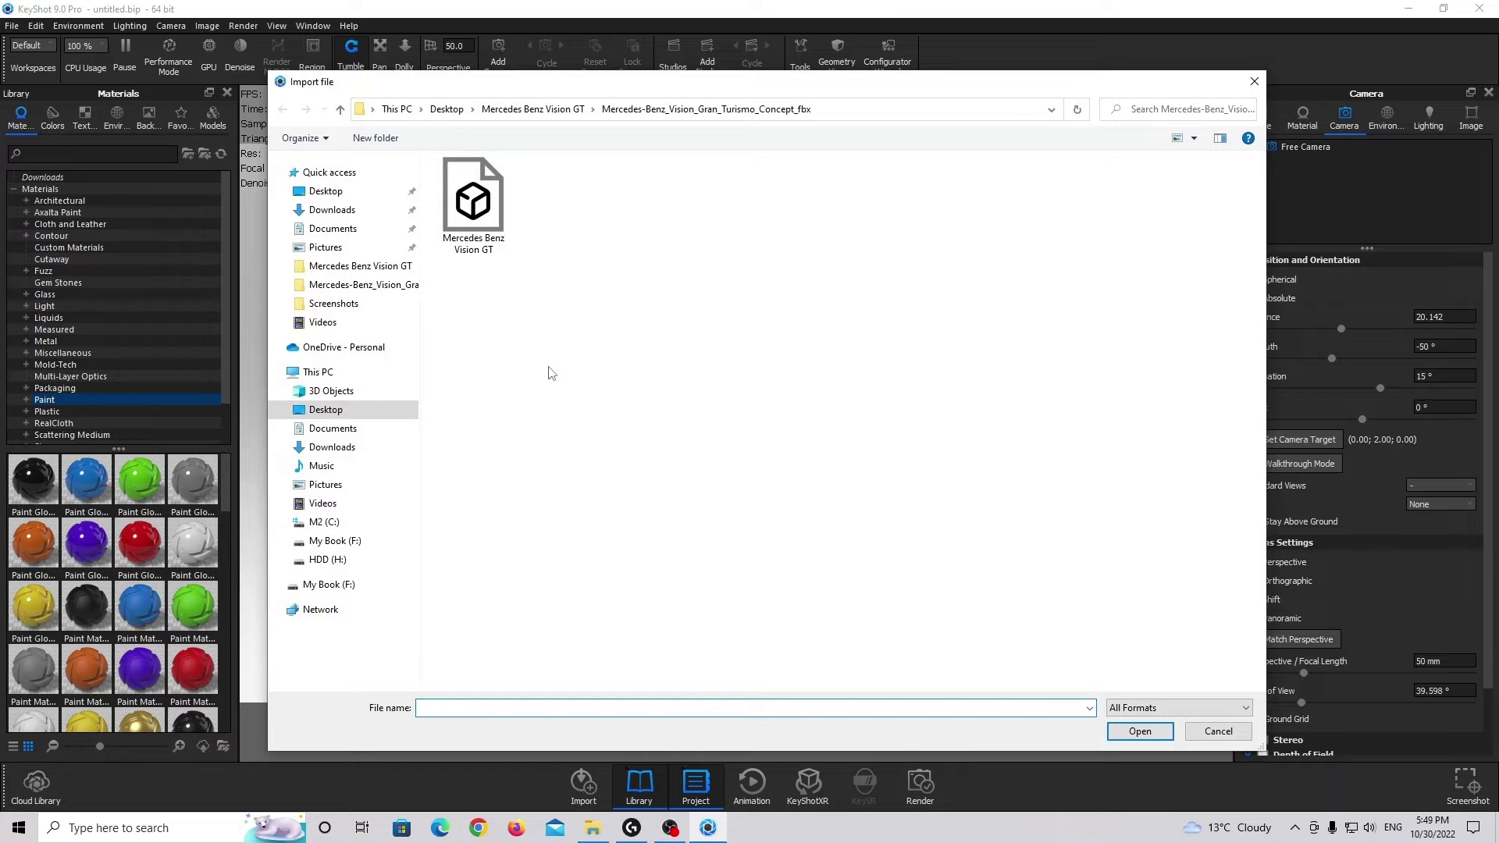
pyautogui.doubleClick(493, 209)
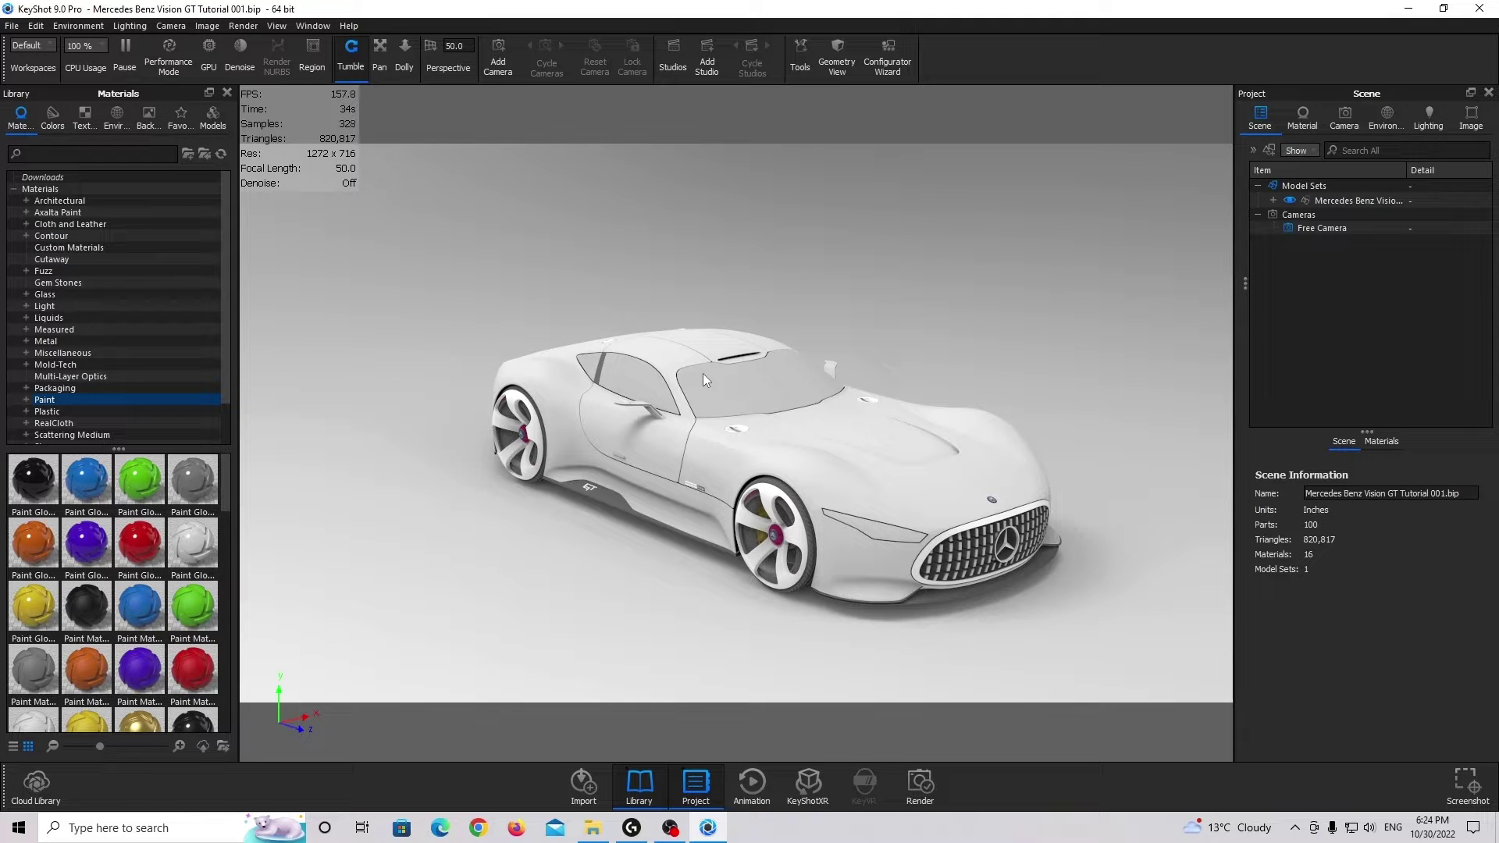
# Add a new camera to the scene and name it "Main Camera View".
pyautogui.click(1347, 117)
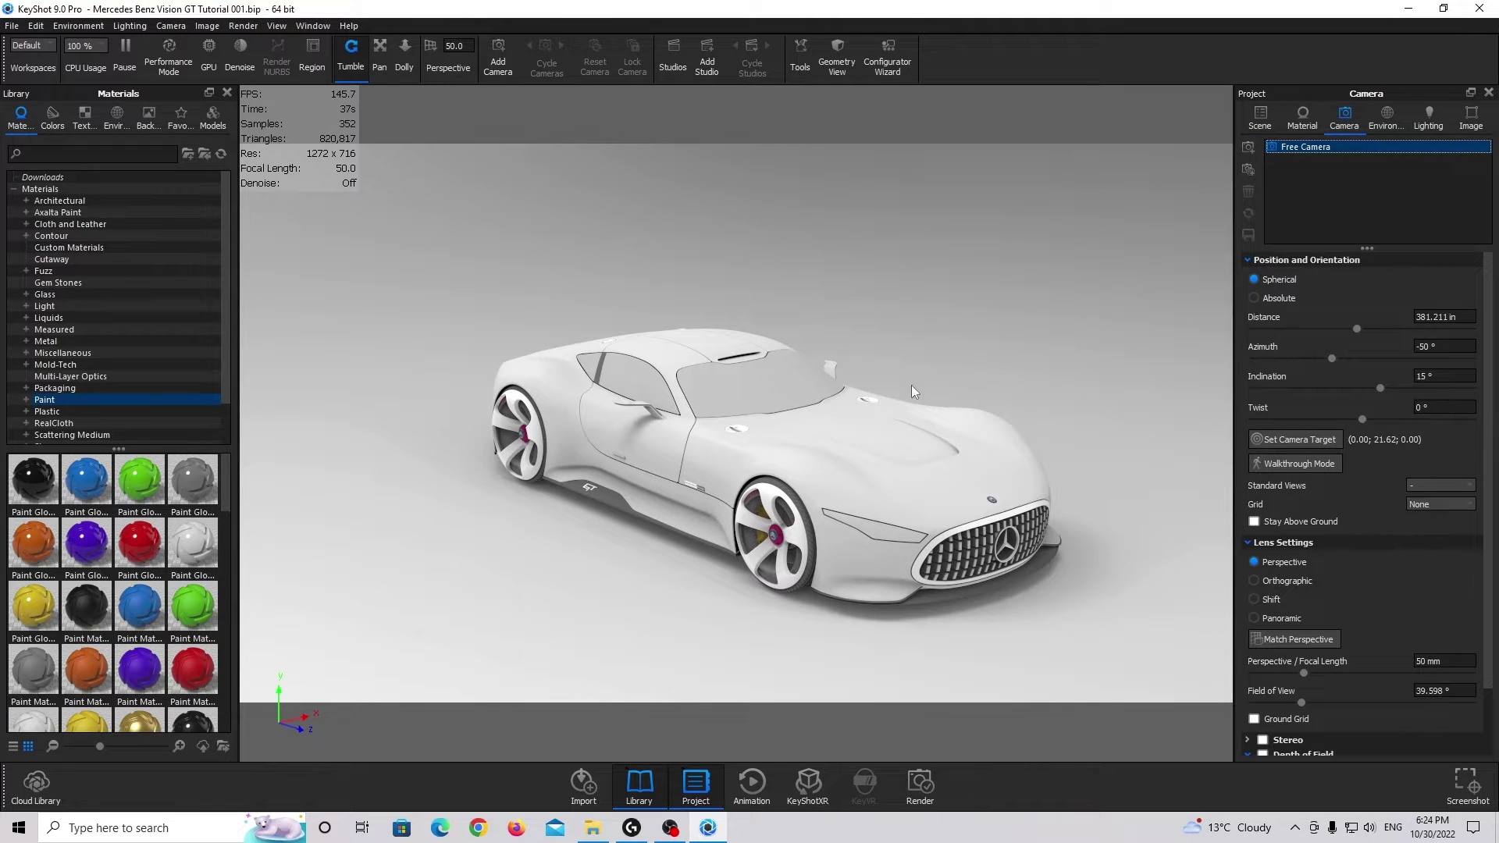
pyautogui.click(1249, 148)
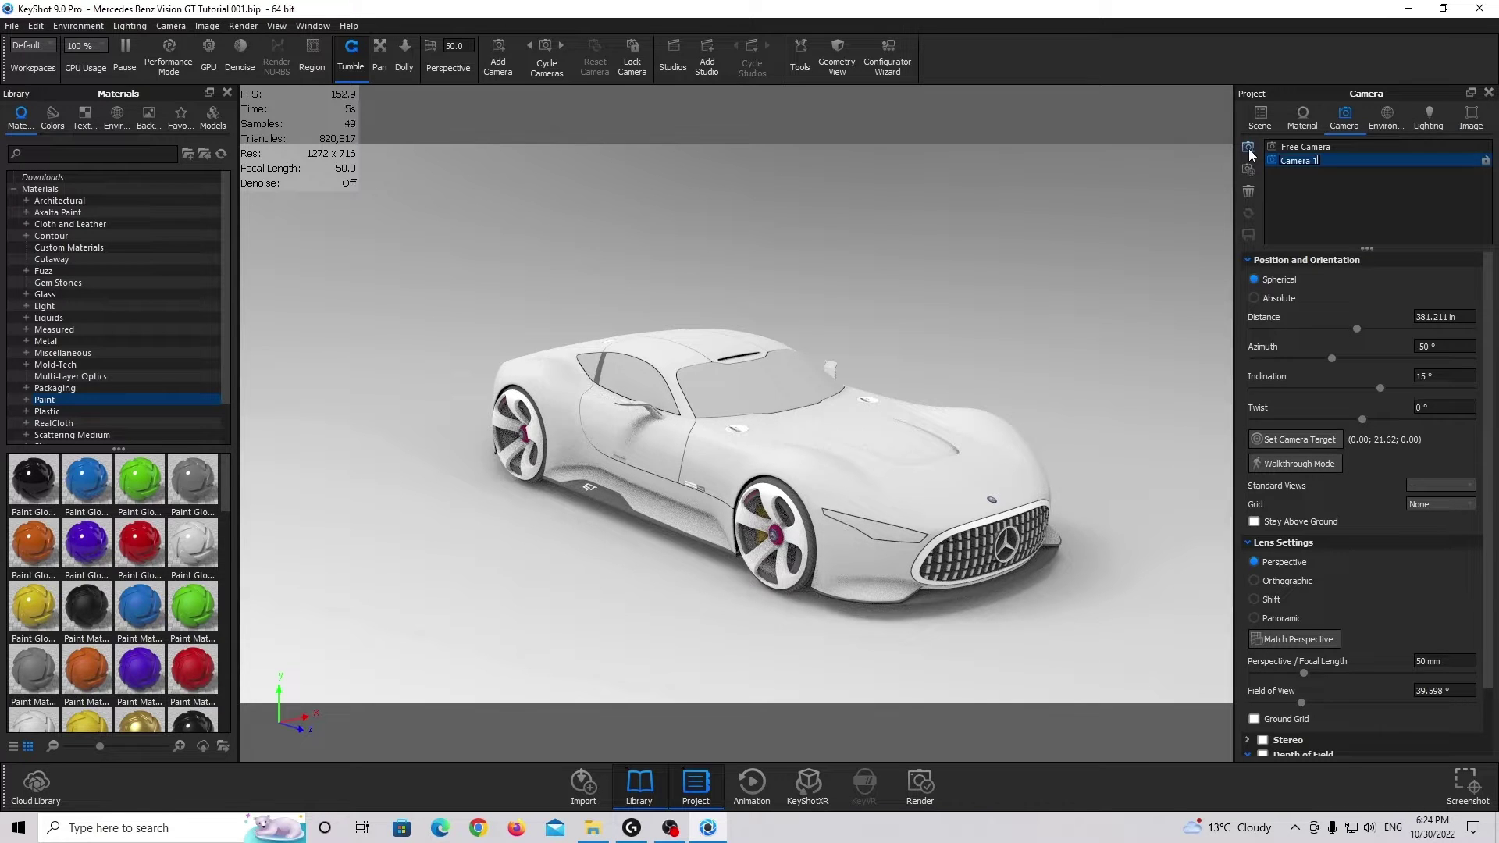
pyautogui.hotkey('ctrl', 'a')
pyautogui.write('Main Camera View')
pyautogui.press('Return')
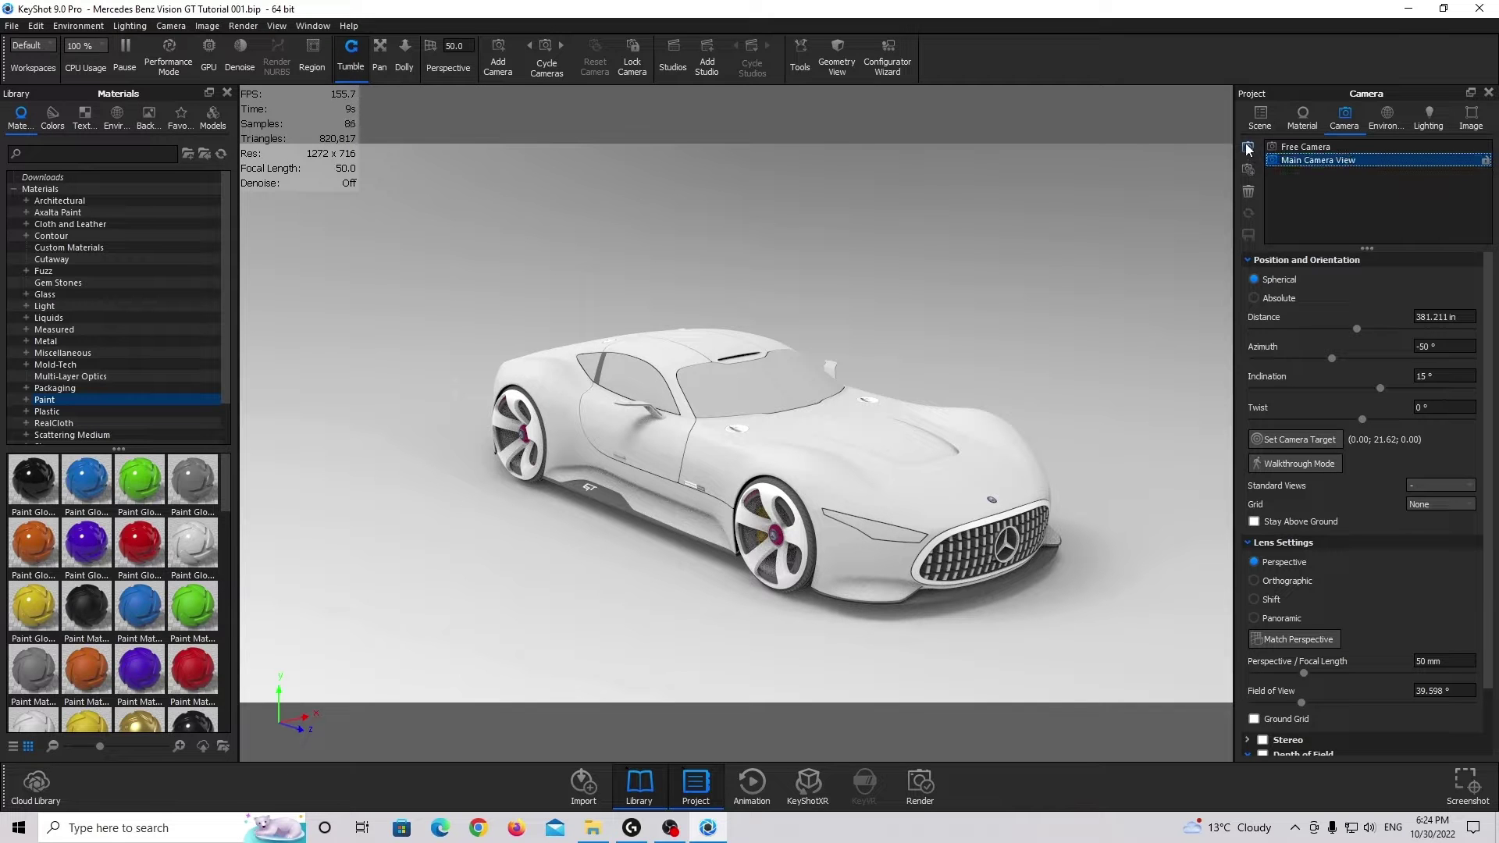
# Overlay a Quarters grid on the camera view and reposition the car around the grid's centre at a slightly greater distance.
pyautogui.moveTo(776, 341); pyautogui.dragTo(951, 411, button='middle')
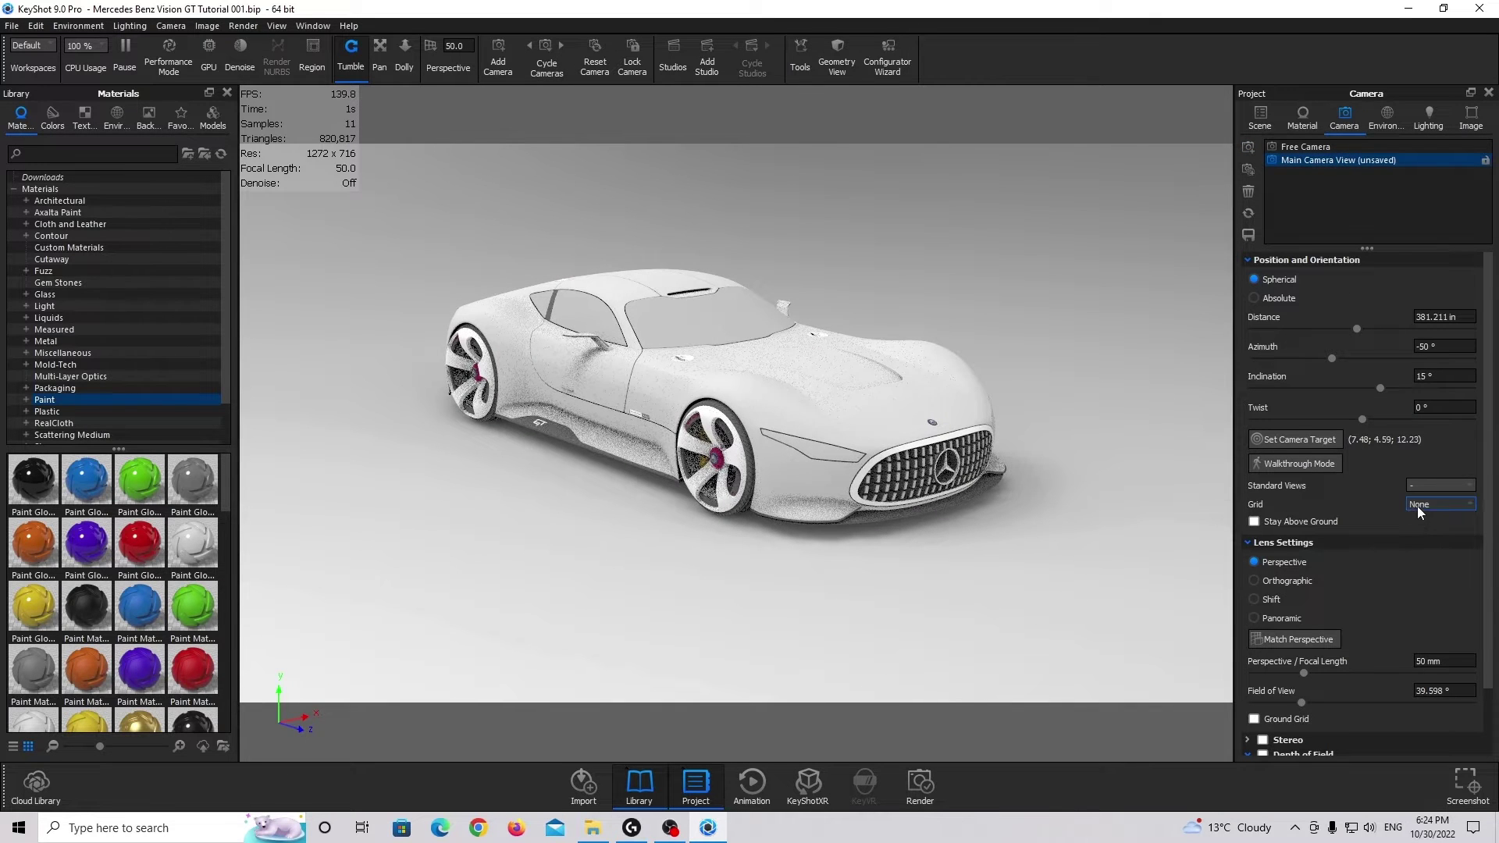
pyautogui.click(1441, 504)
pyautogui.click(1436, 539)
pyautogui.moveTo(748, 392); pyautogui.dragTo(792, 404, button='middle')
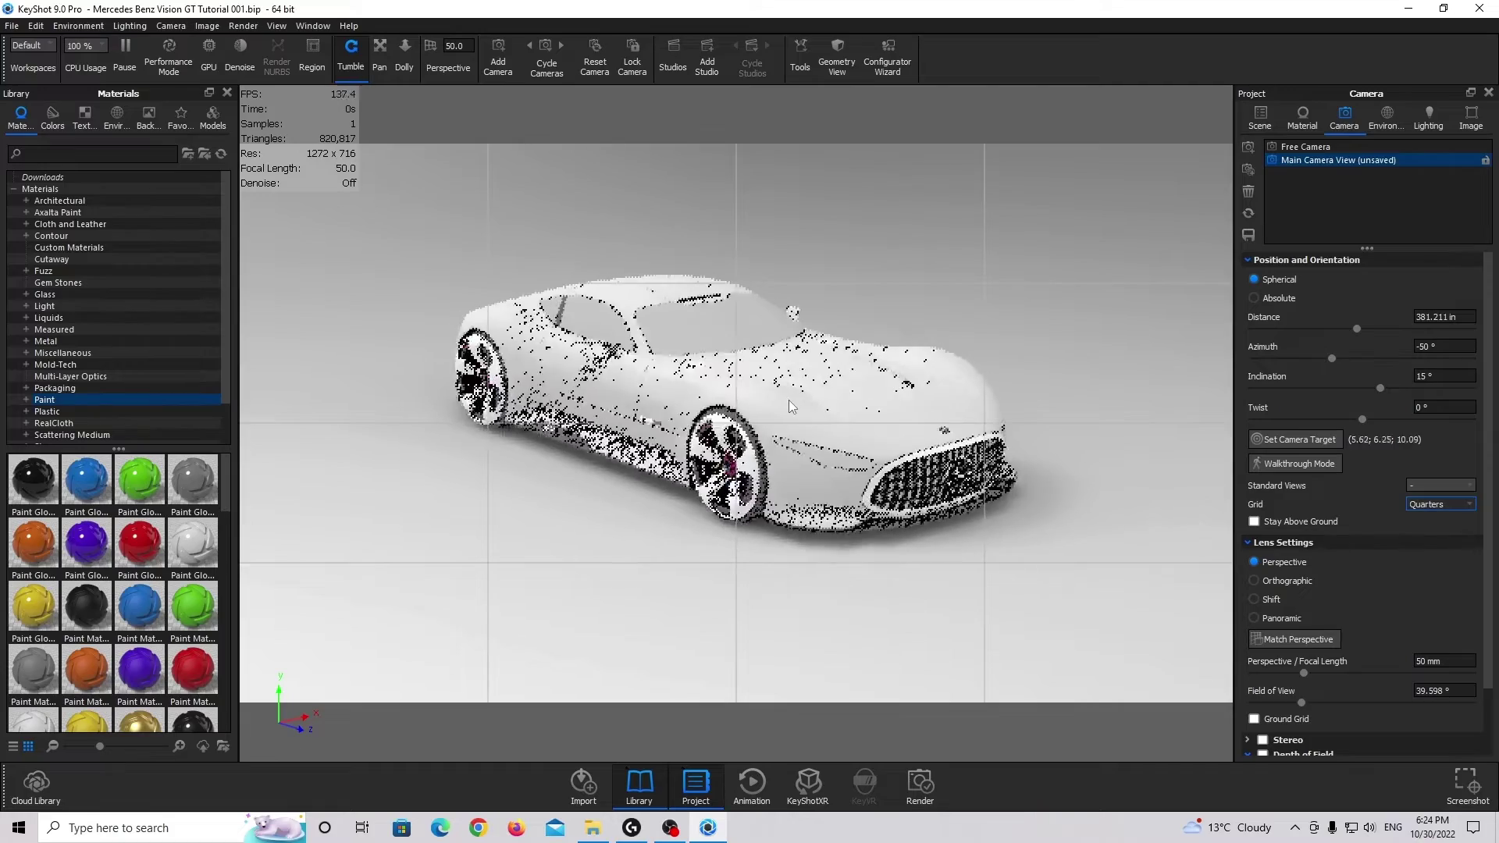
pyautogui.scroll(-3, 793, 404)
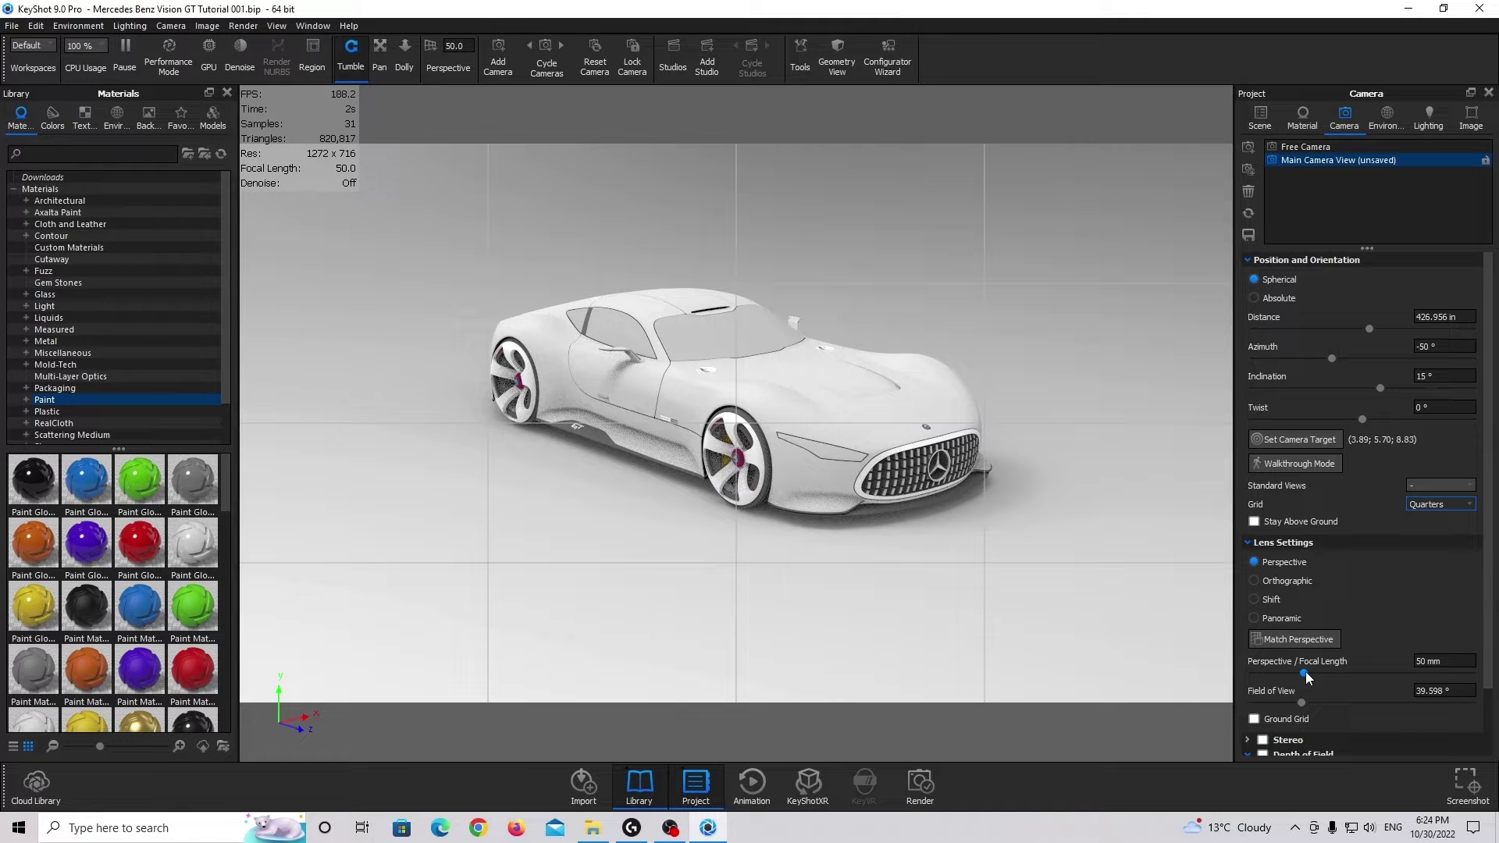
# Set the camera's focal length to 45 mm and its distance to 350 in.
pyautogui.moveTo(1308, 677); pyautogui.dragTo(1268, 681)
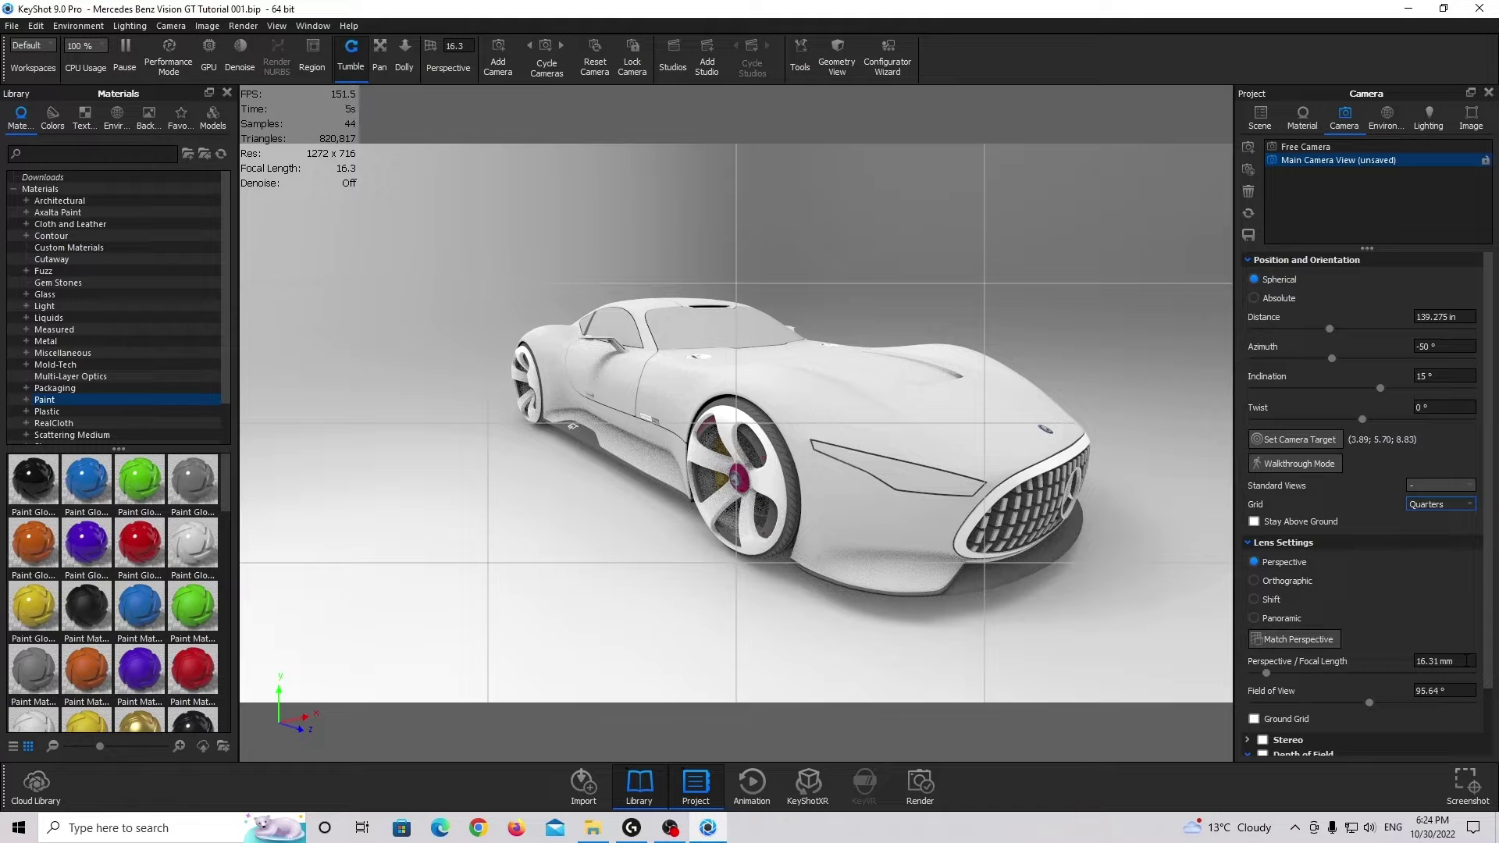
pyautogui.click(1429, 661)
pyautogui.write('45')
pyautogui.press('Return')
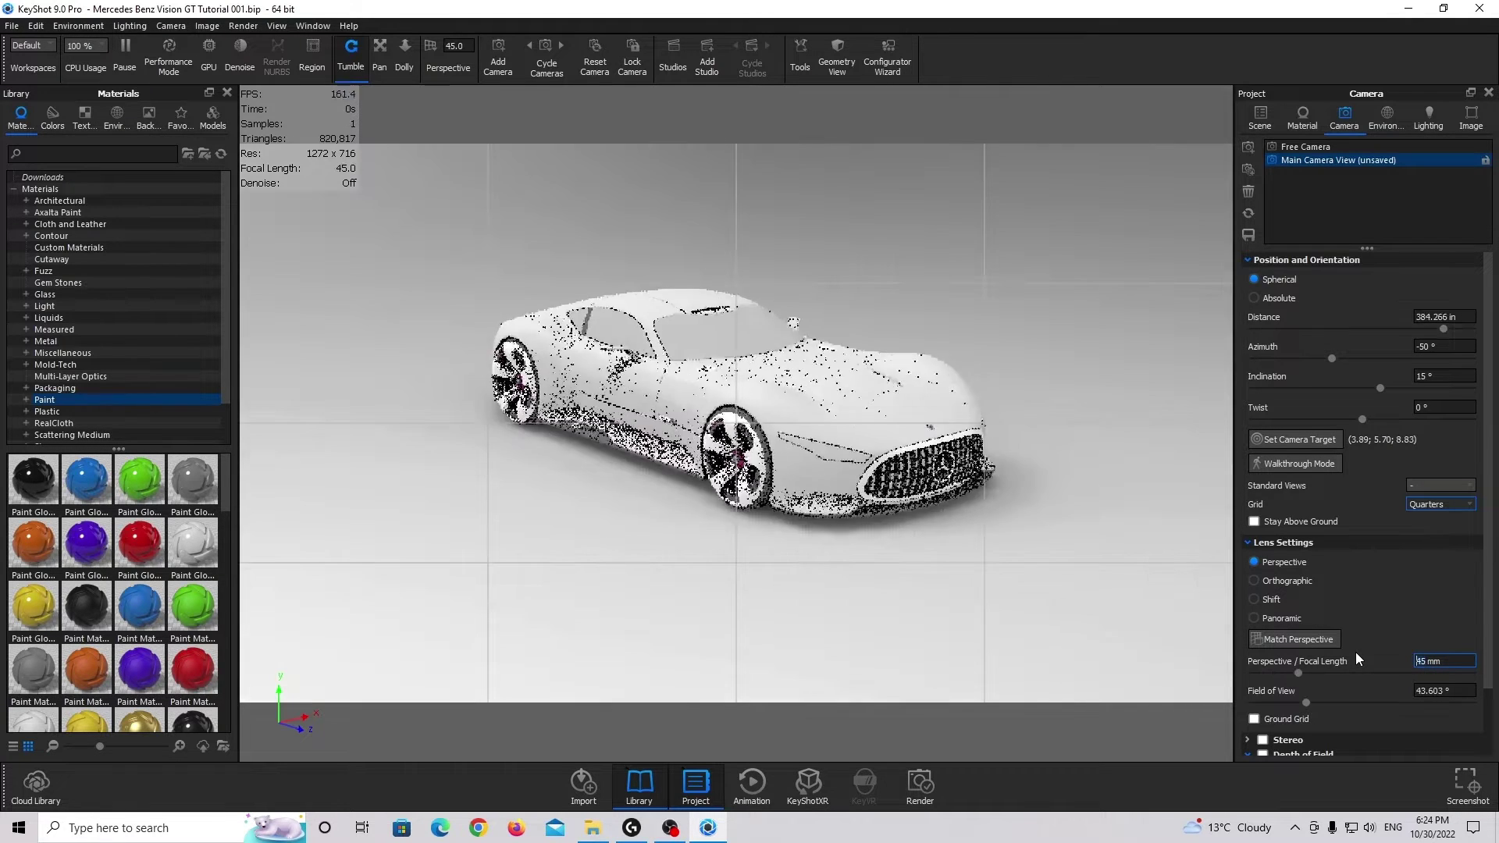
pyautogui.click(1445, 317)
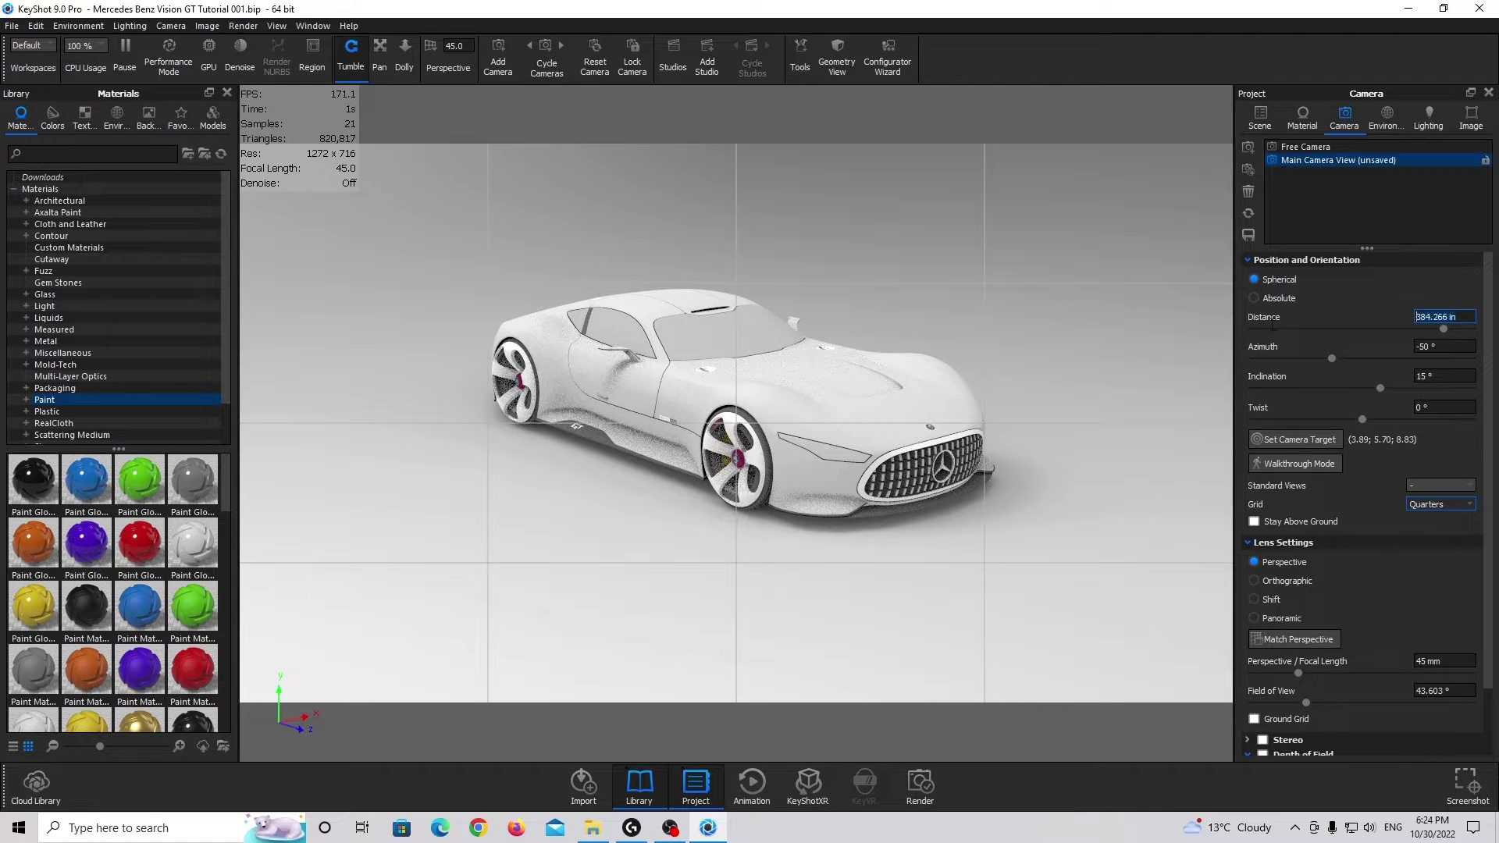
pyautogui.write('350')
pyautogui.press('Return')
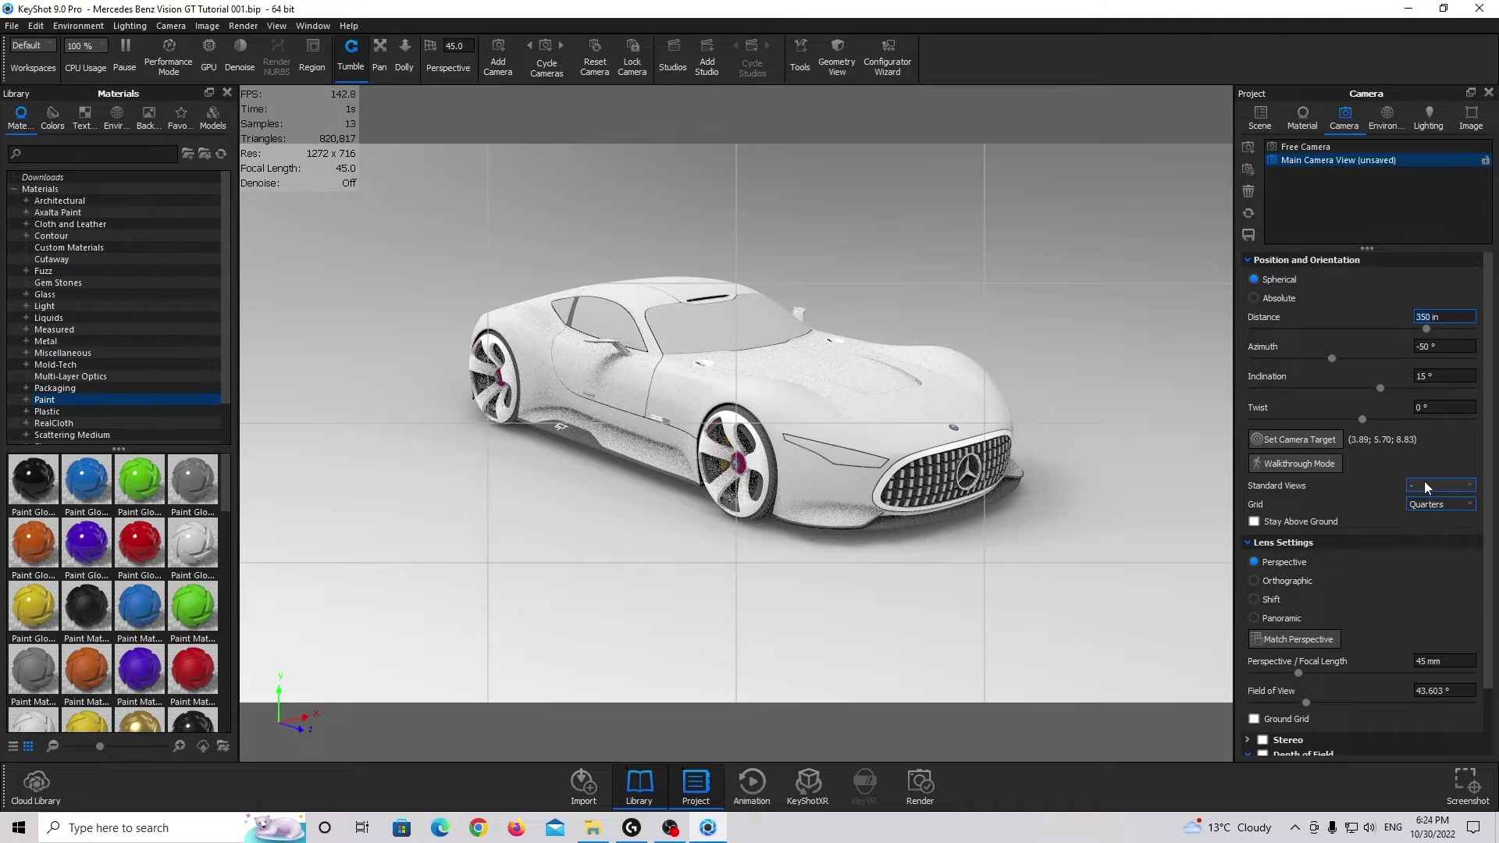
# Try the Front and Back standard views on the camera and settle on the Left view.
pyautogui.click(1425, 483)
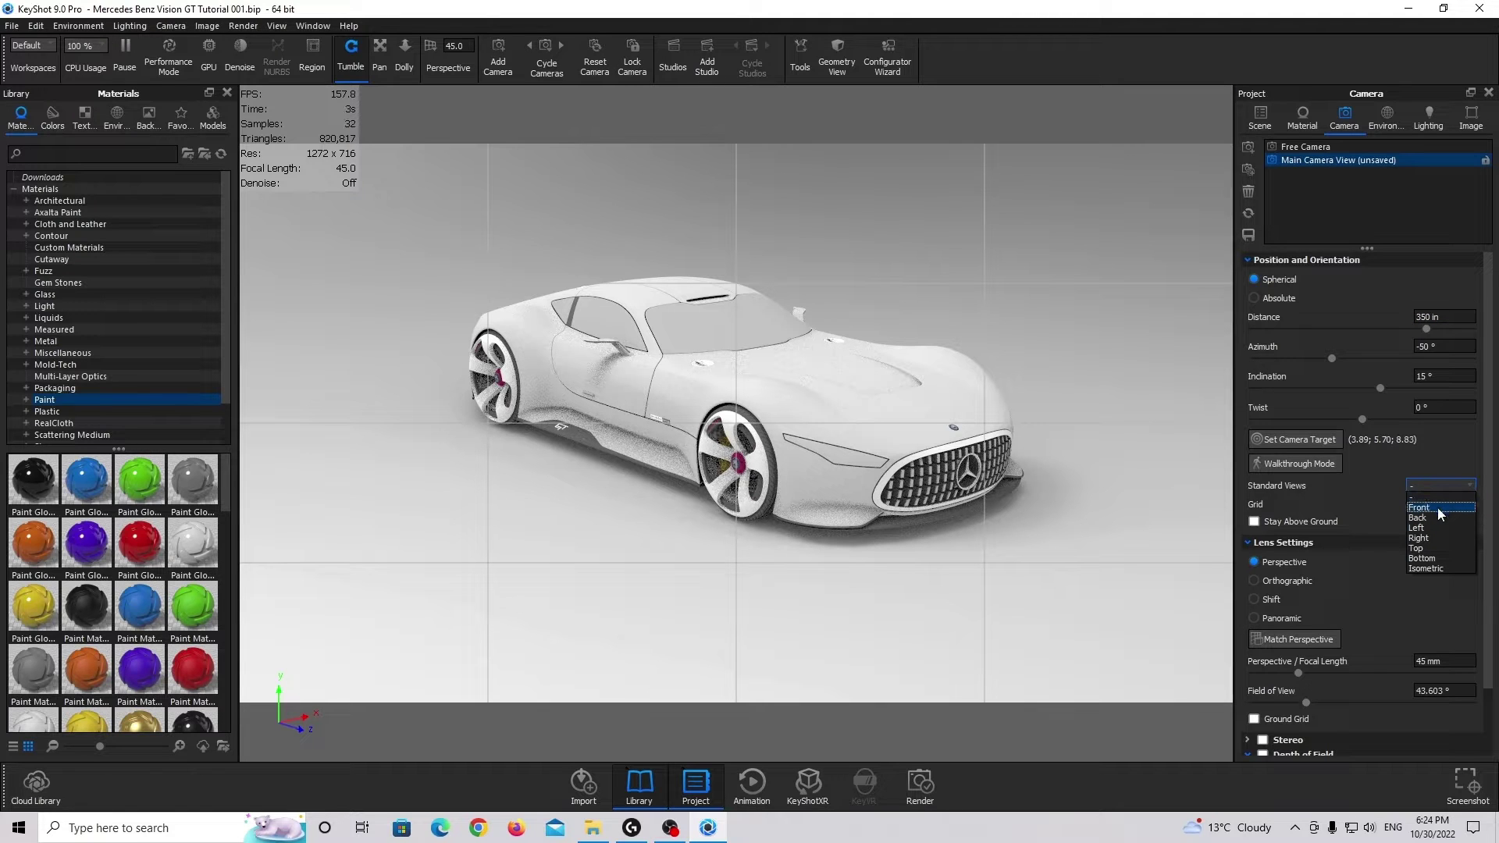
pyautogui.click(1433, 508)
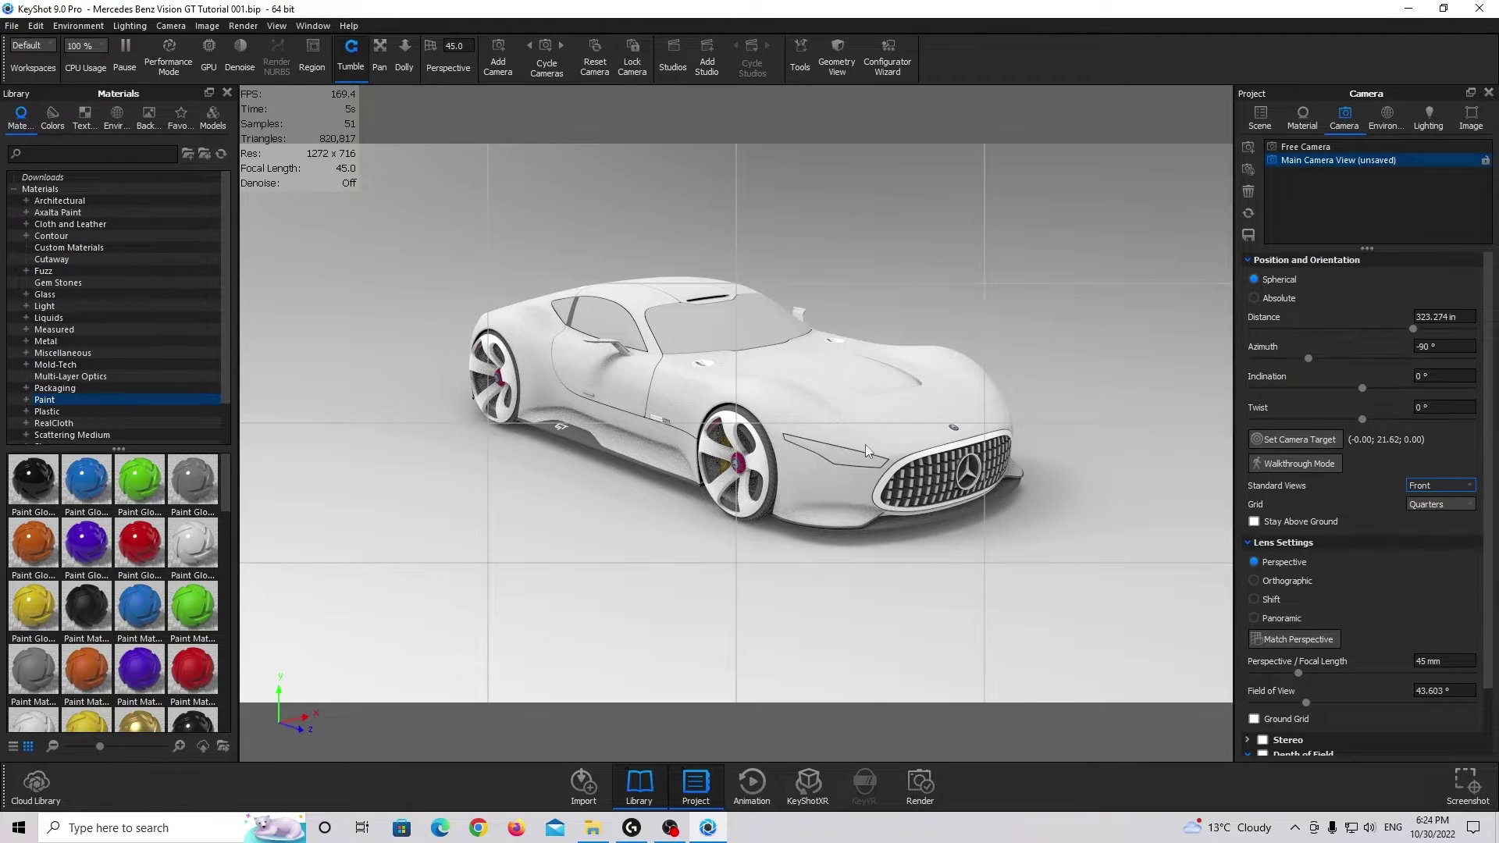
pyautogui.click(1439, 486)
pyautogui.click(1431, 518)
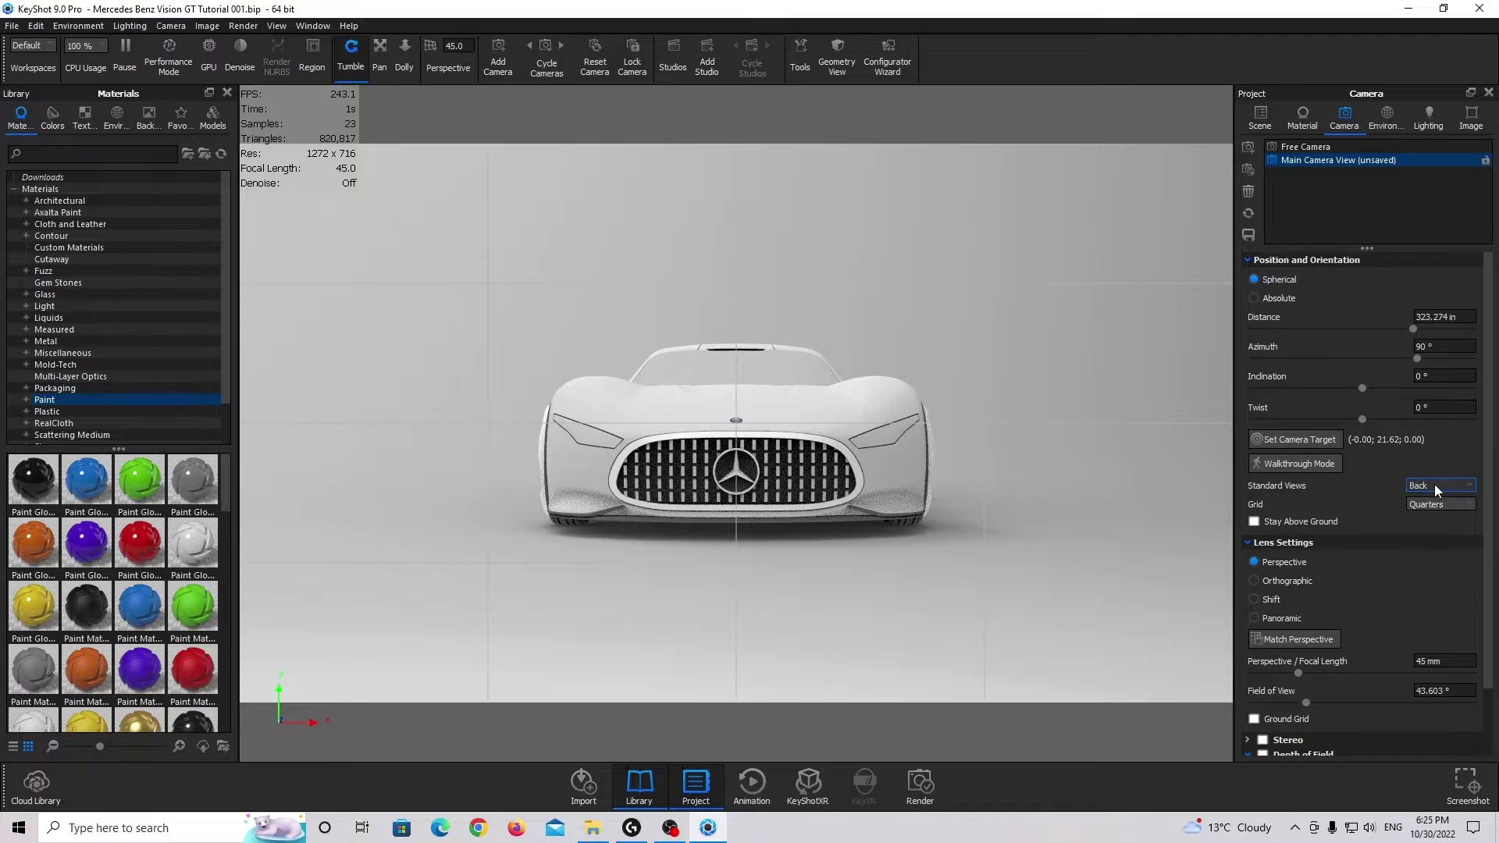
pyautogui.click(1435, 484)
pyautogui.click(1429, 529)
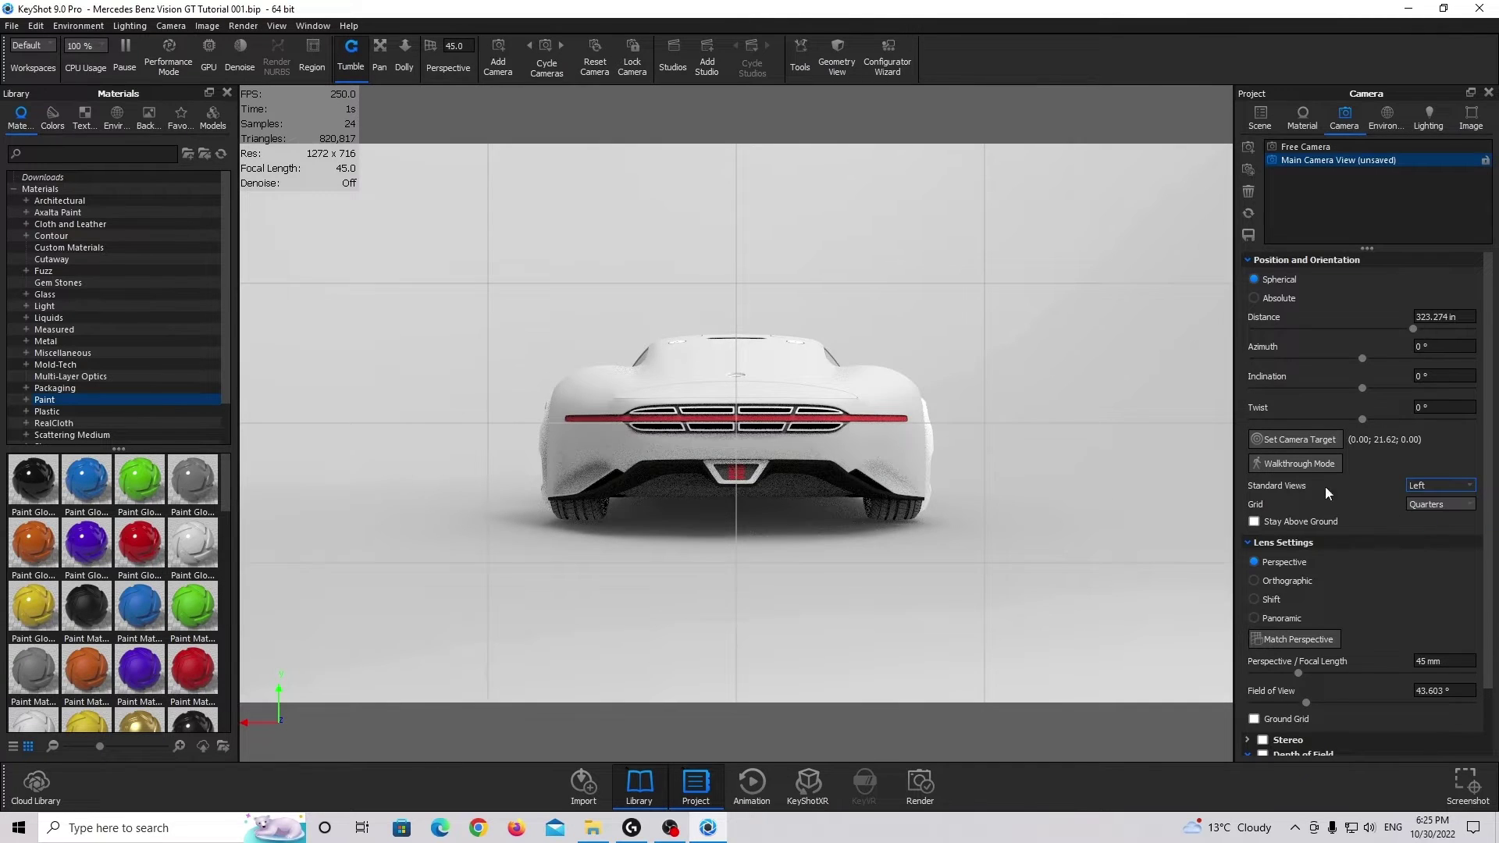
# Set the side view's camera distance to 350 in, with azimuth about -2.5° and inclination about 22°.
pyautogui.moveTo(834, 330); pyautogui.dragTo(832, 359)
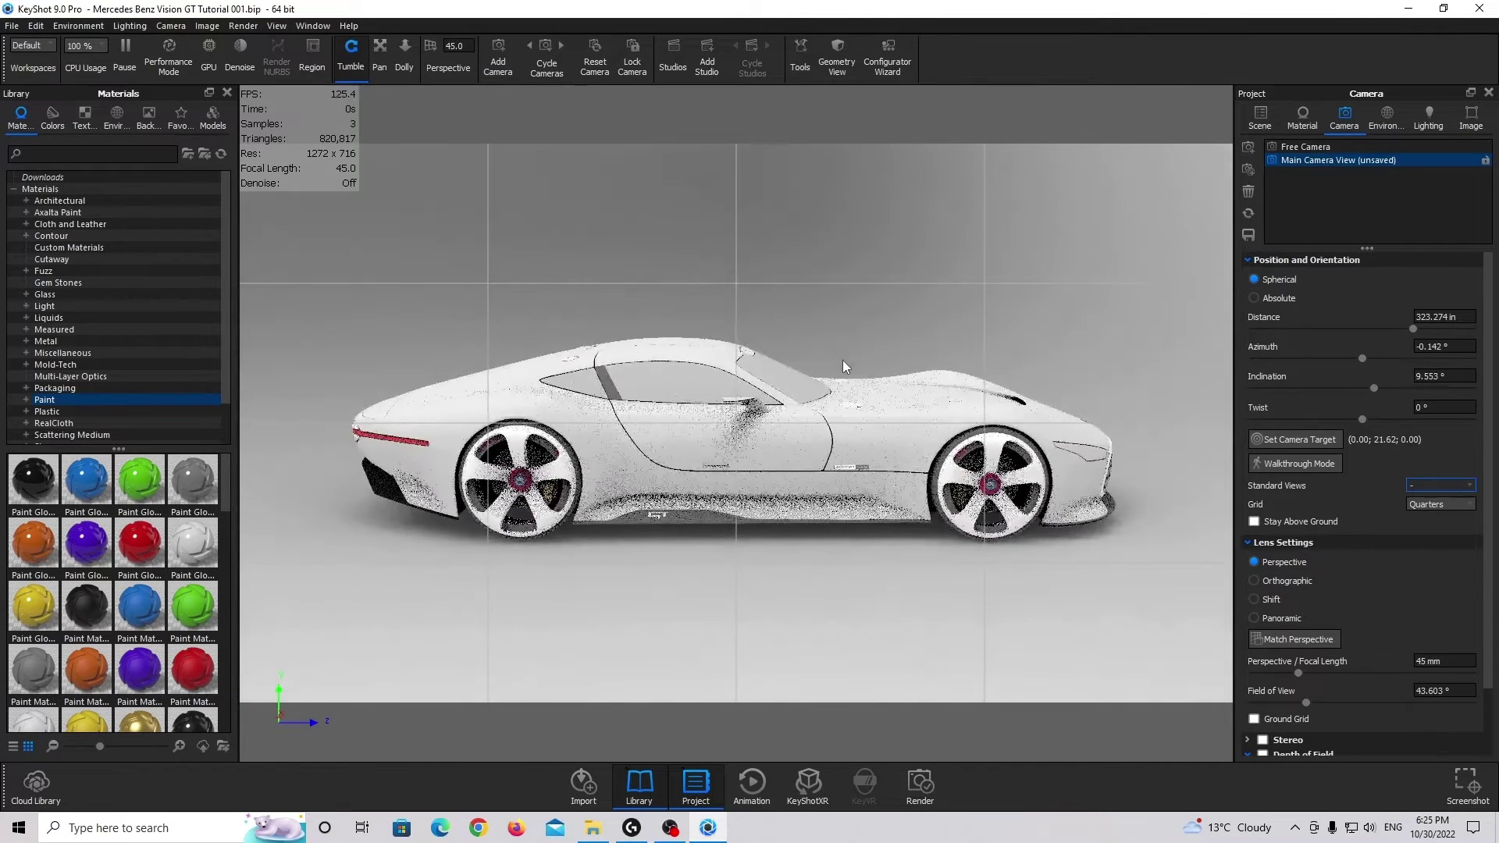
pyautogui.write('350')
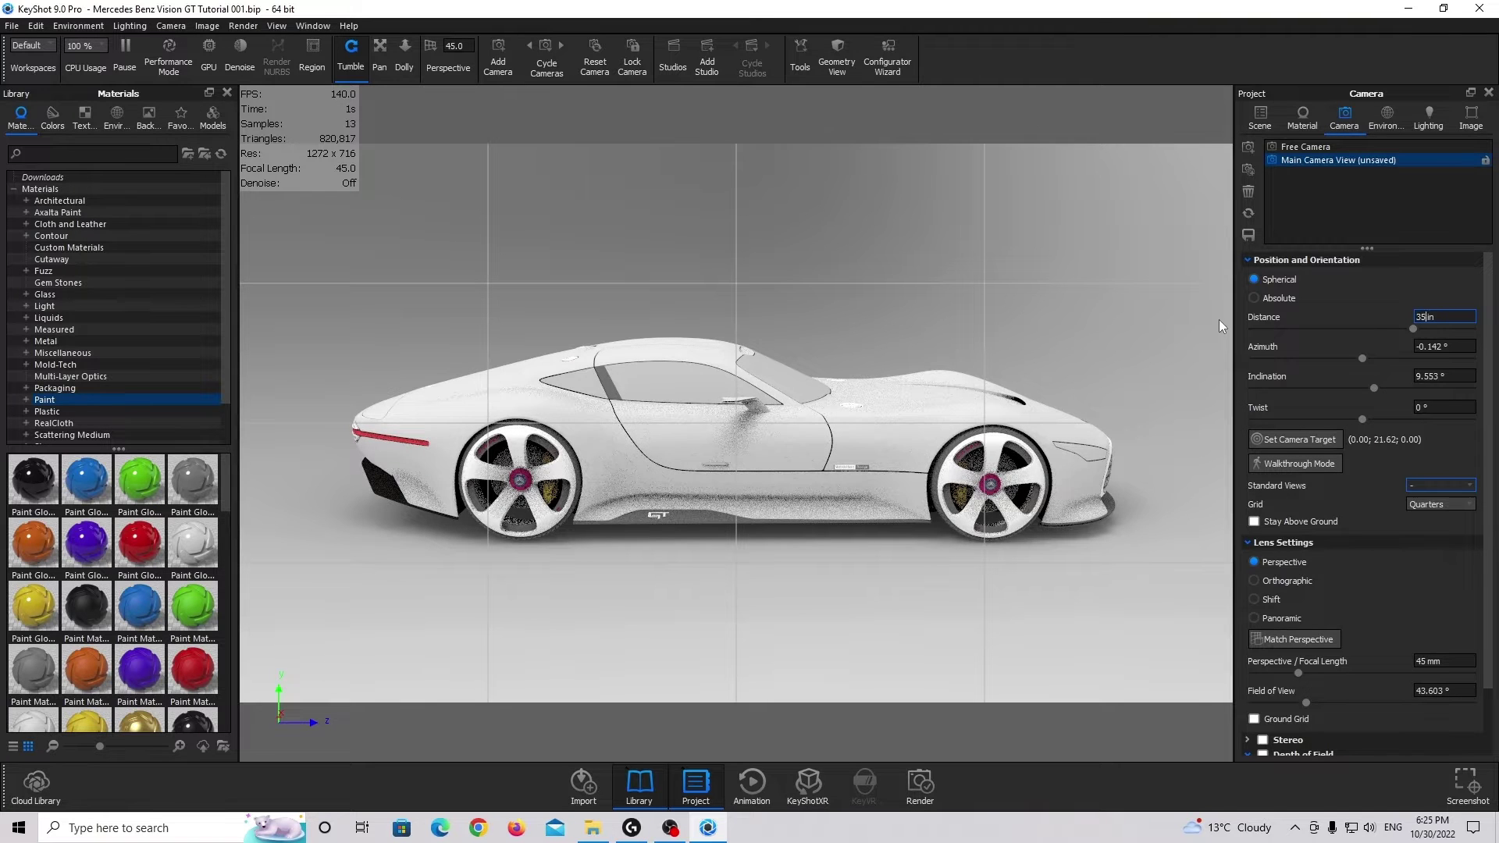
pyautogui.press('Return')
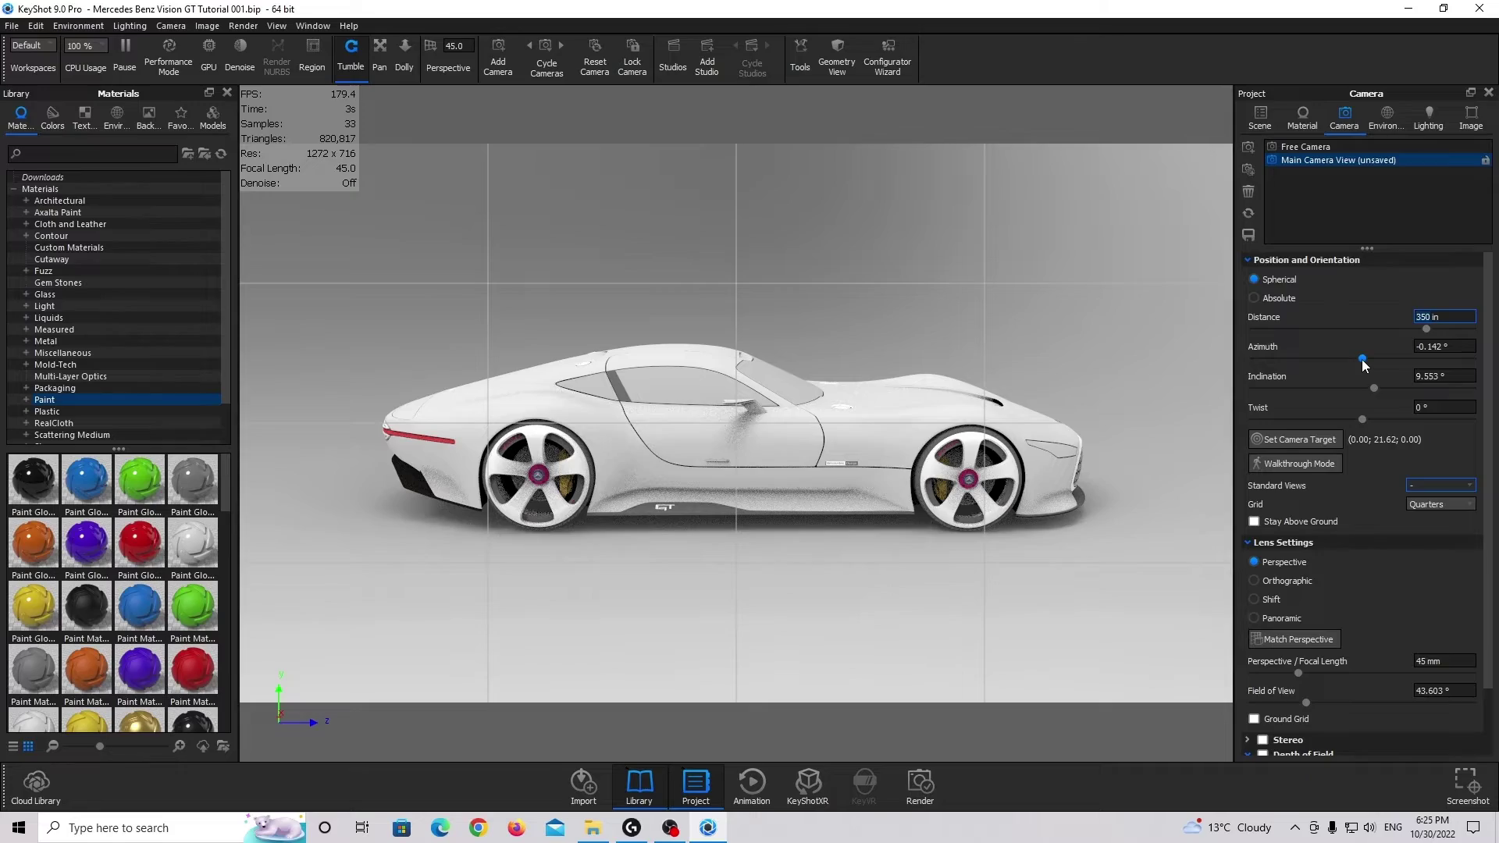
pyautogui.moveTo(1362, 359); pyautogui.dragTo(1389, 389)
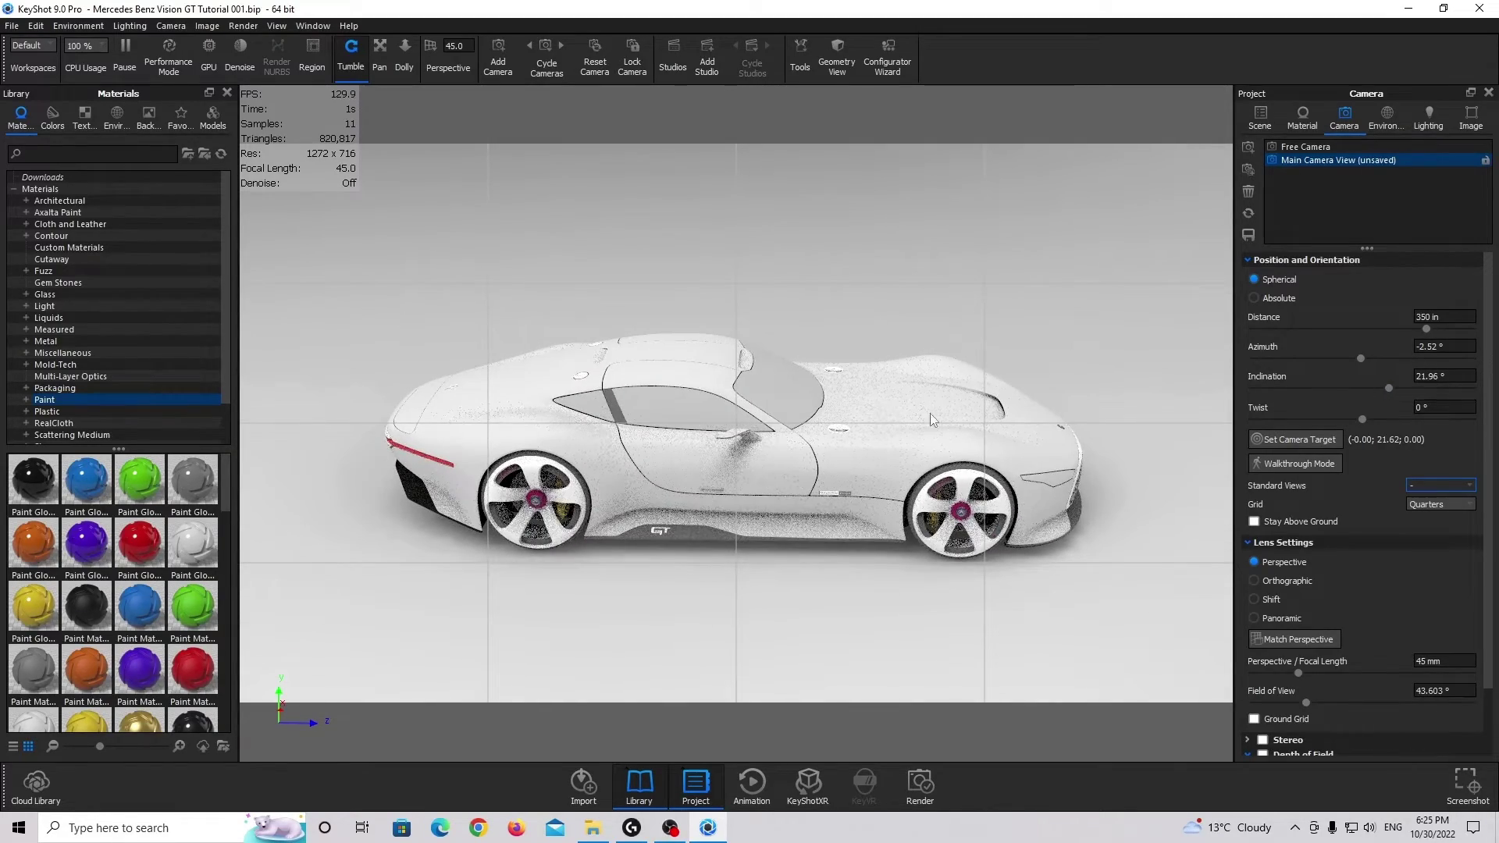
# Reframe the car against the grid so it sits centred in the side view at a camera distance of 350 in.
pyautogui.moveTo(818, 461); pyautogui.dragTo(824, 420, button='middle')
pyautogui.scroll(-5, 824, 420)
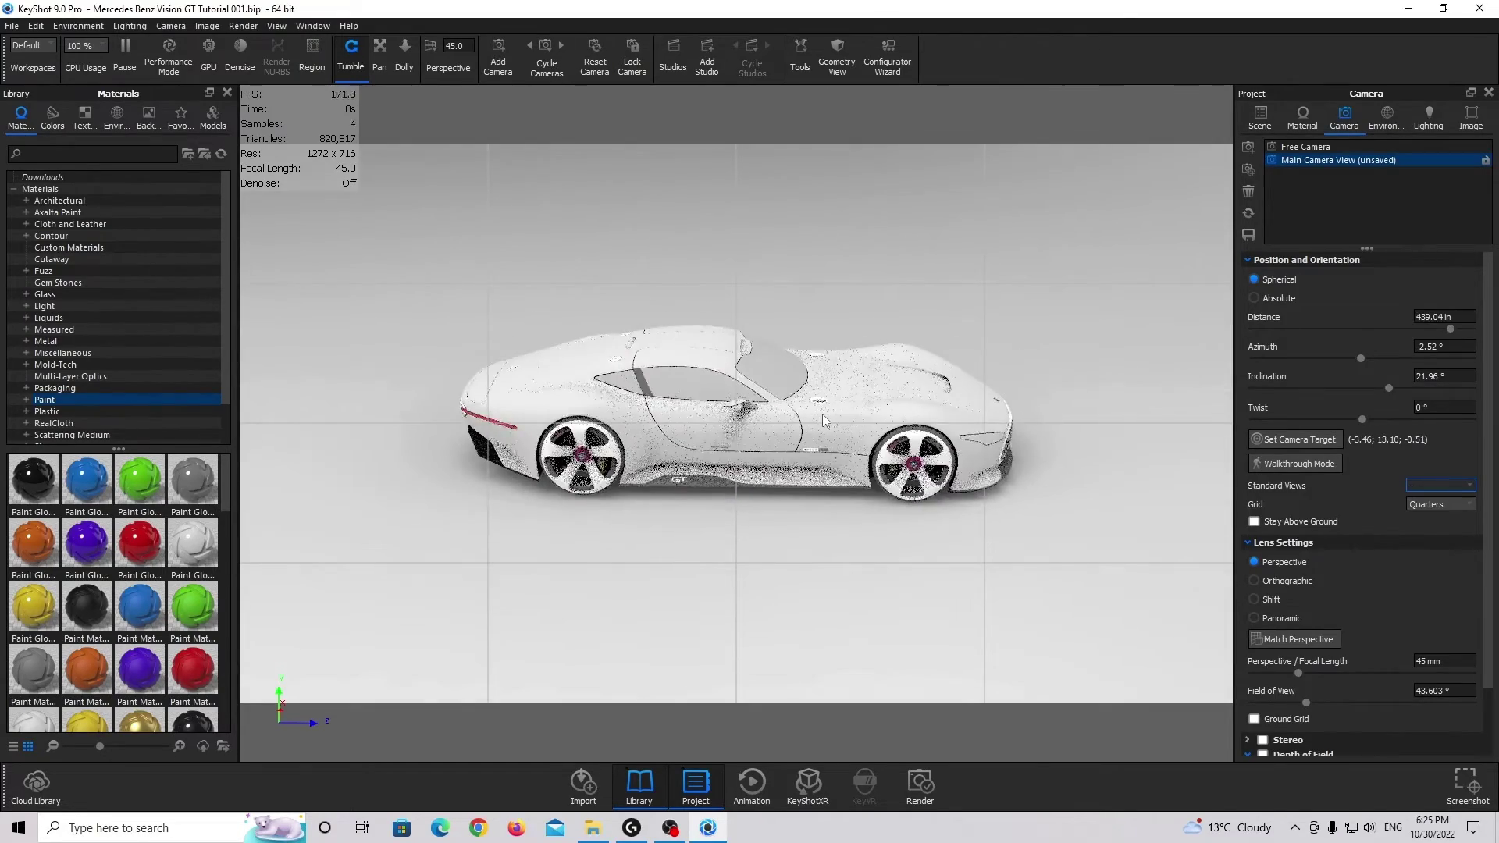
pyautogui.scroll(3, 824, 420)
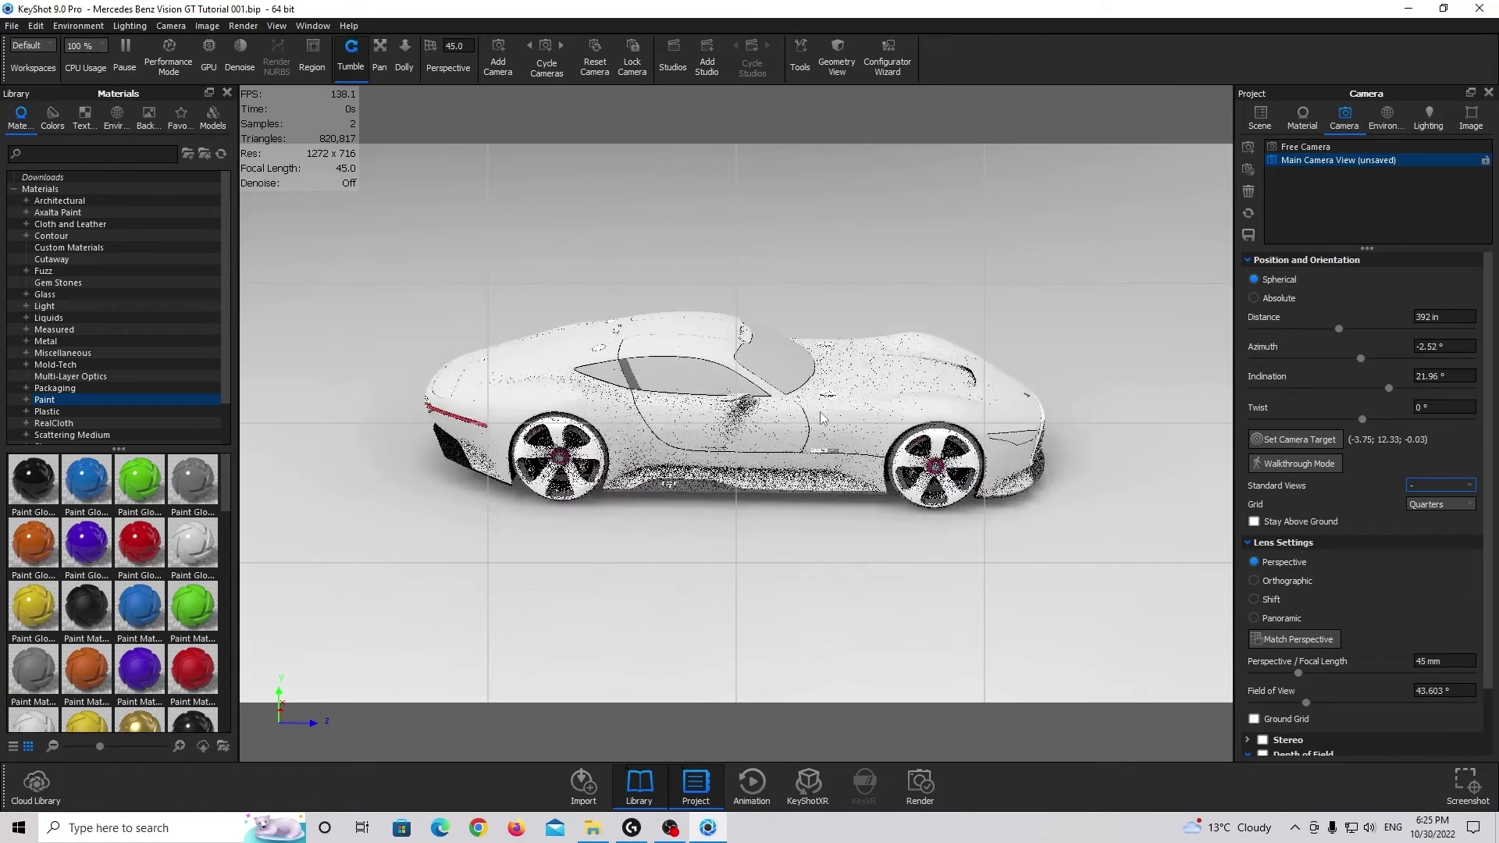
pyautogui.scroll(2, 819, 418)
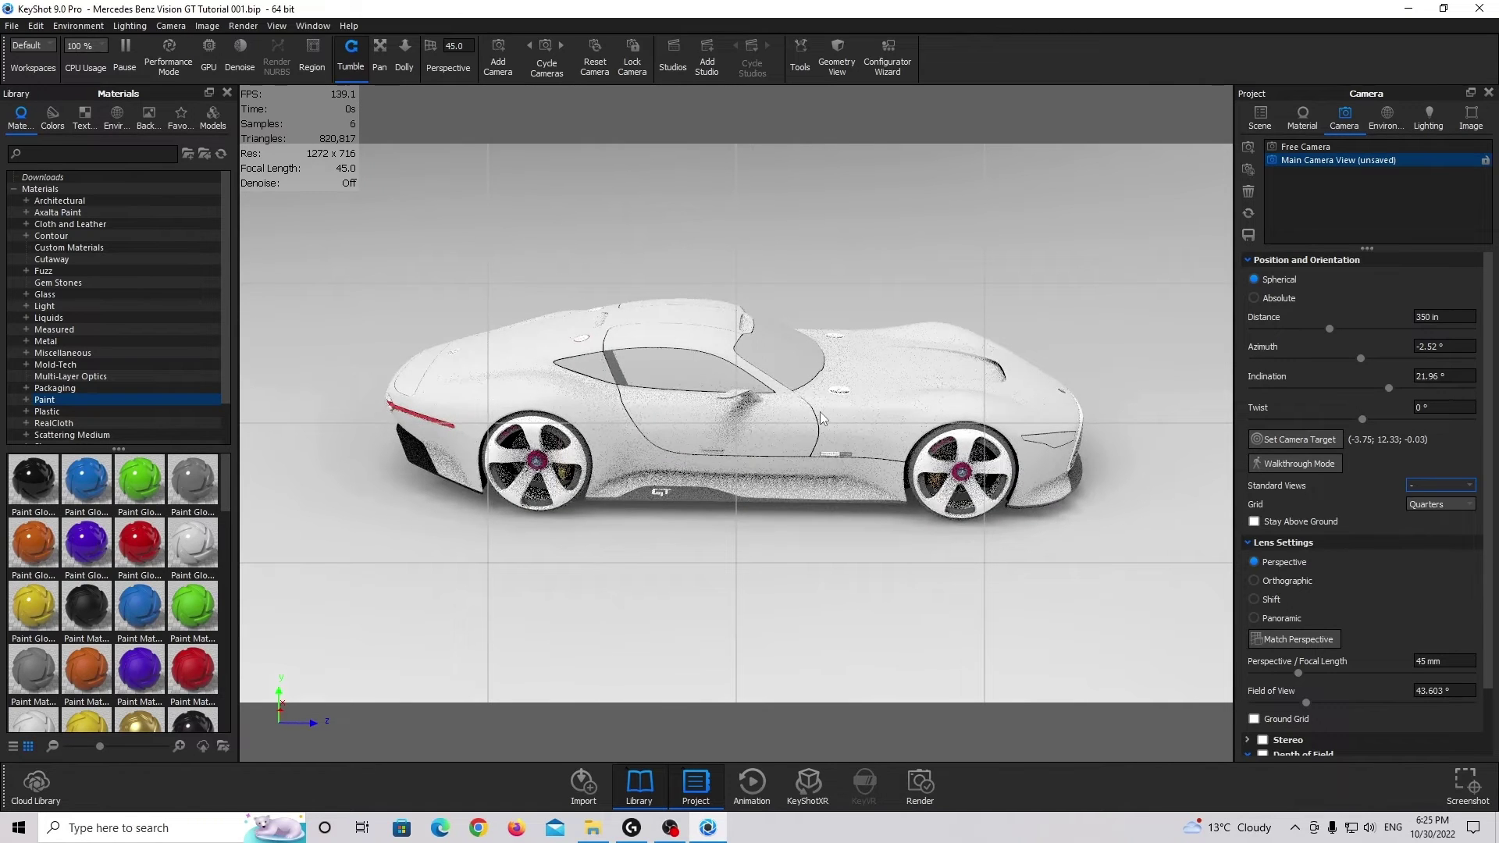
pyautogui.moveTo(820, 418); pyautogui.dragTo(823, 422, button='middle')
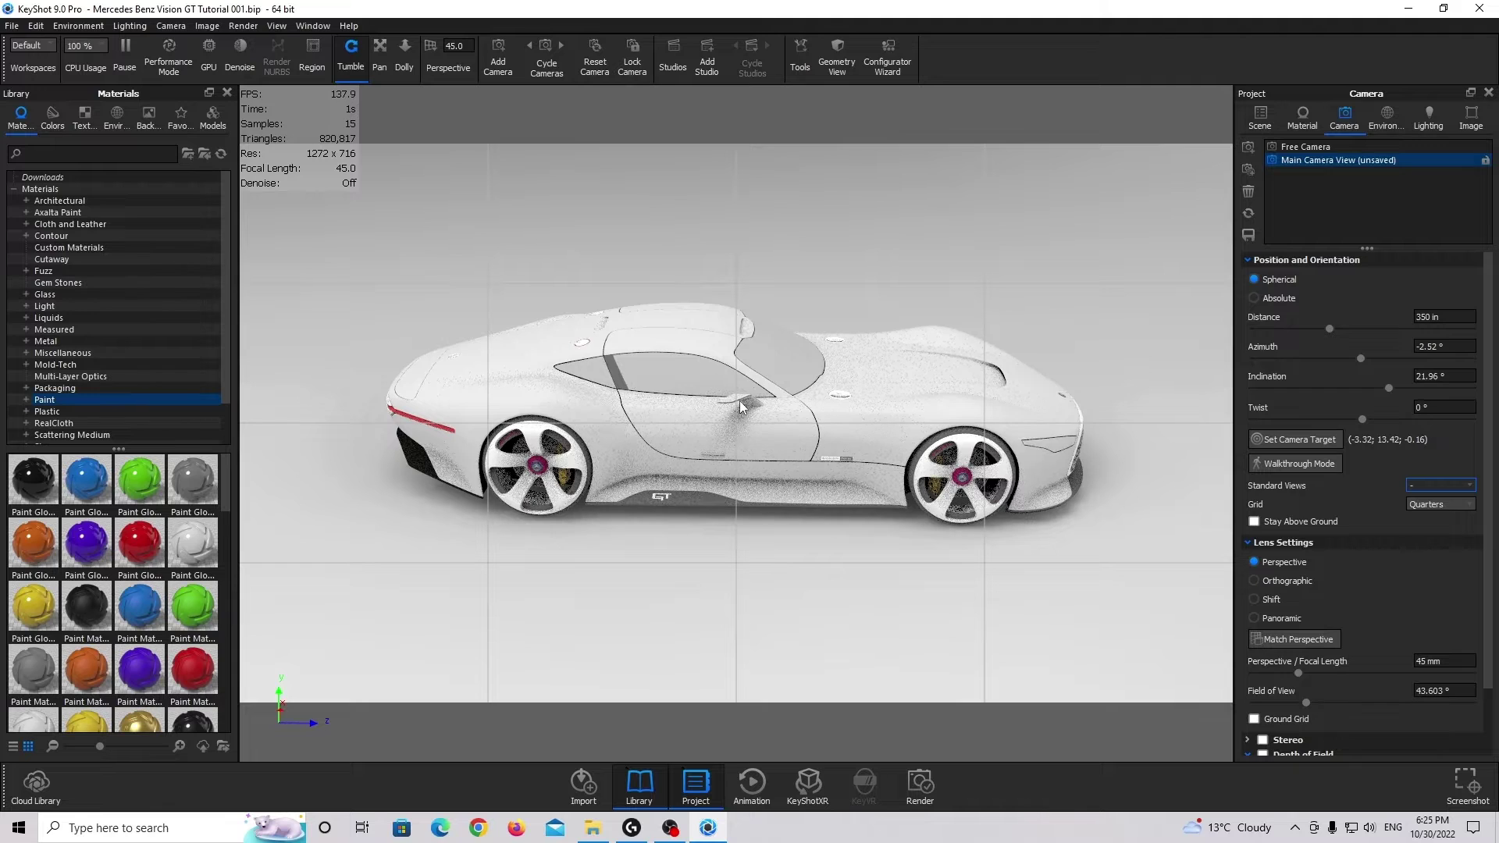
# Set the camera grid to None and lock the saved Main Camera View.
pyautogui.click(1423, 483)
pyautogui.click(1423, 484)
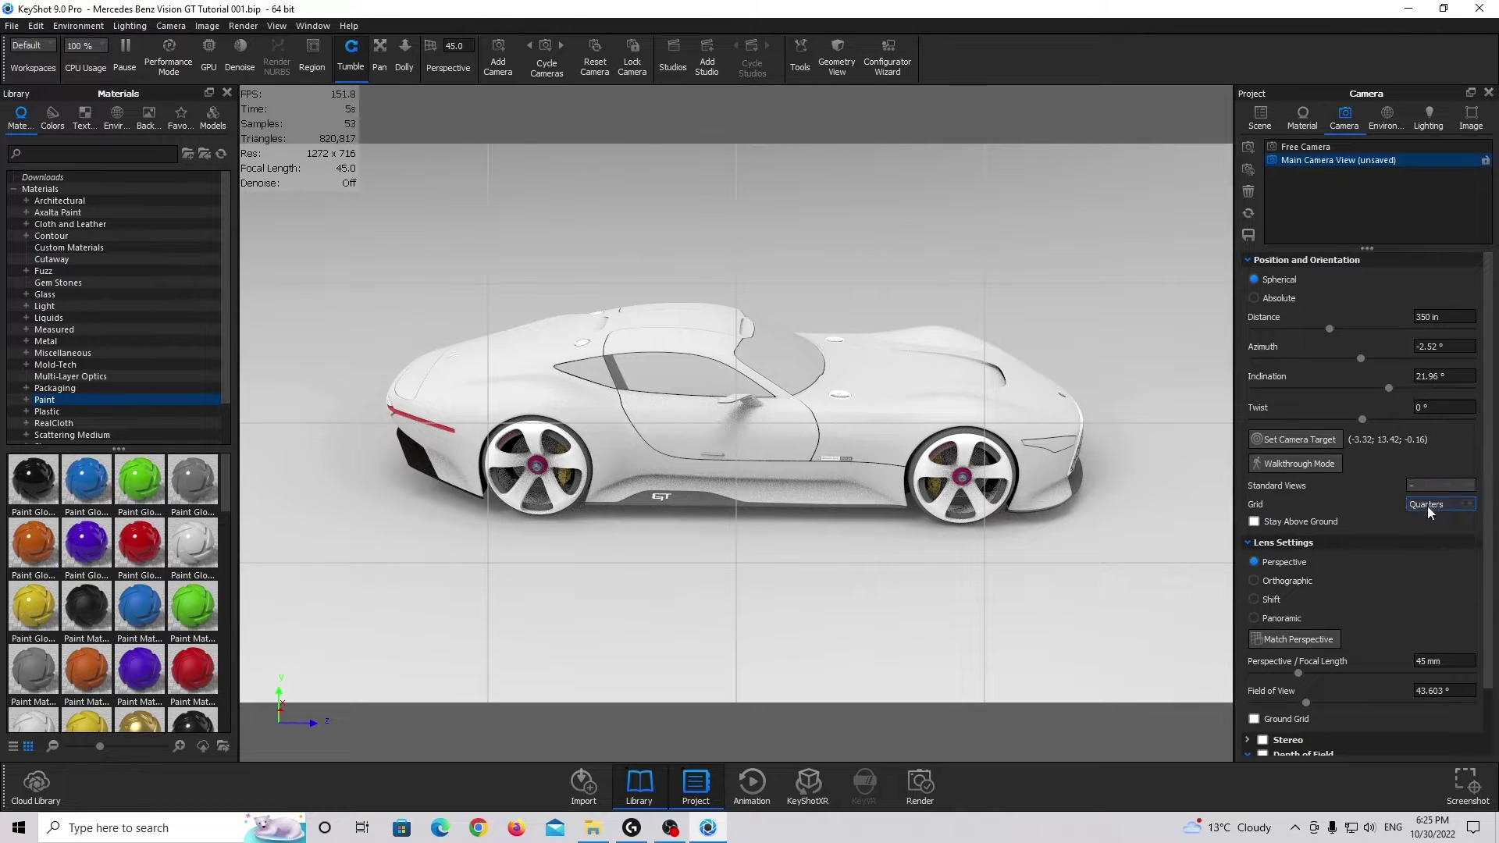
pyautogui.click(1428, 508)
pyautogui.click(1427, 517)
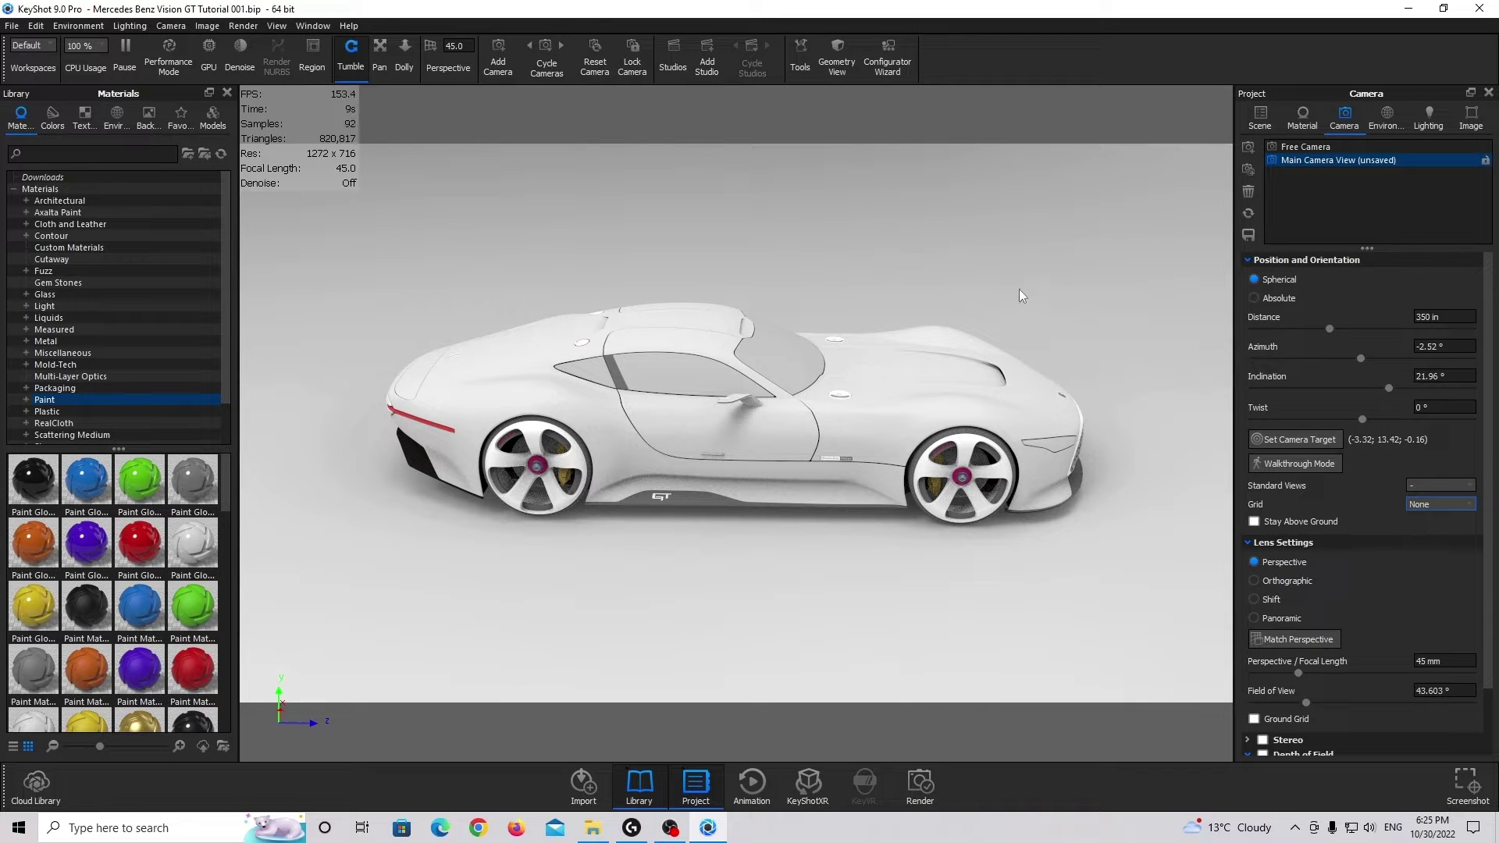
pyautogui.click(1486, 160)
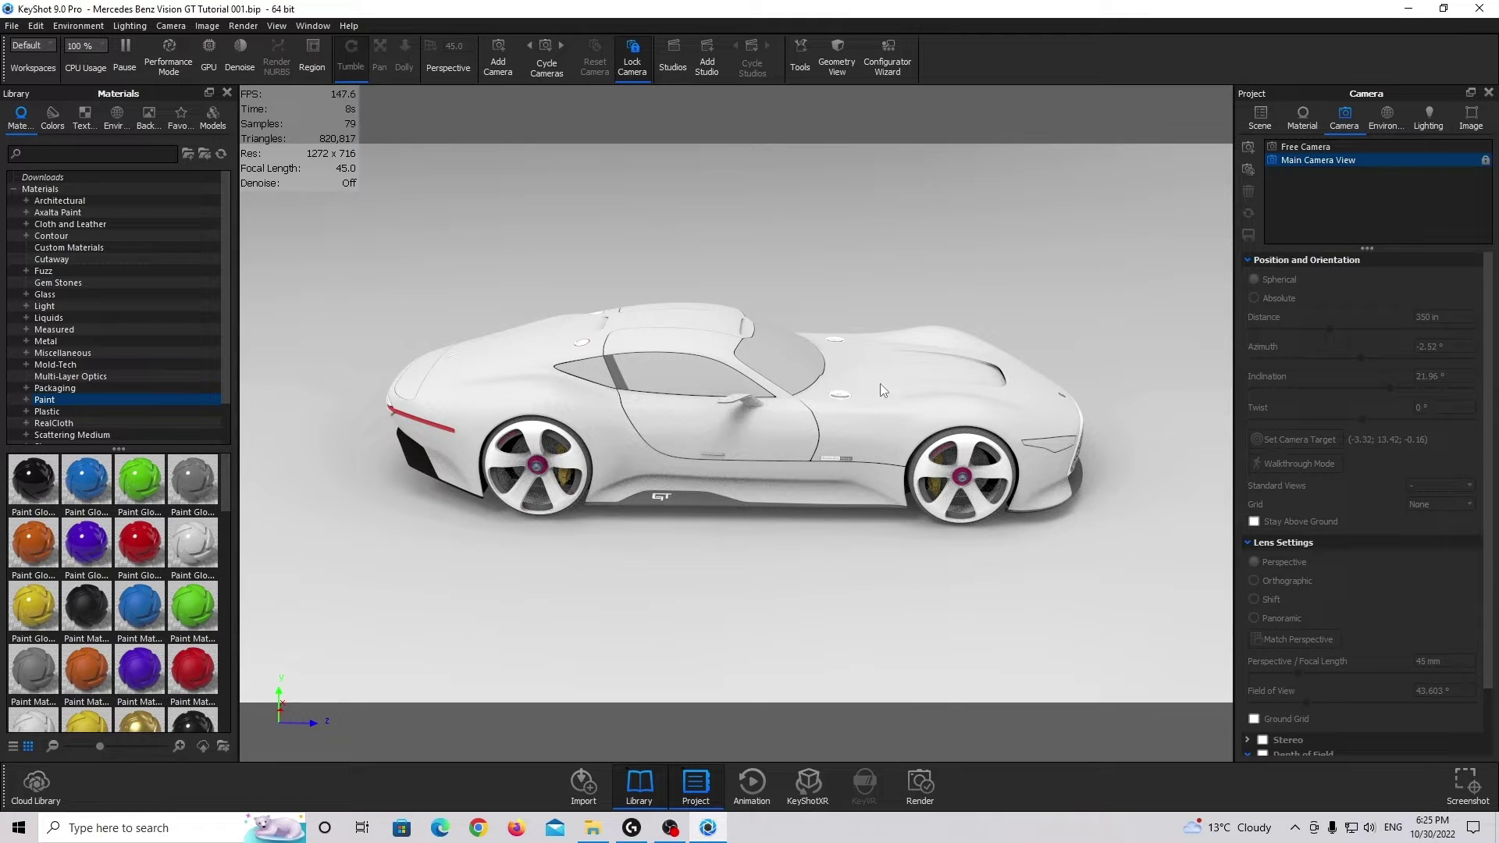
# Orbit to the front of the car with the Free Camera, and return to the Main Camera View.
pyautogui.click(1319, 149)
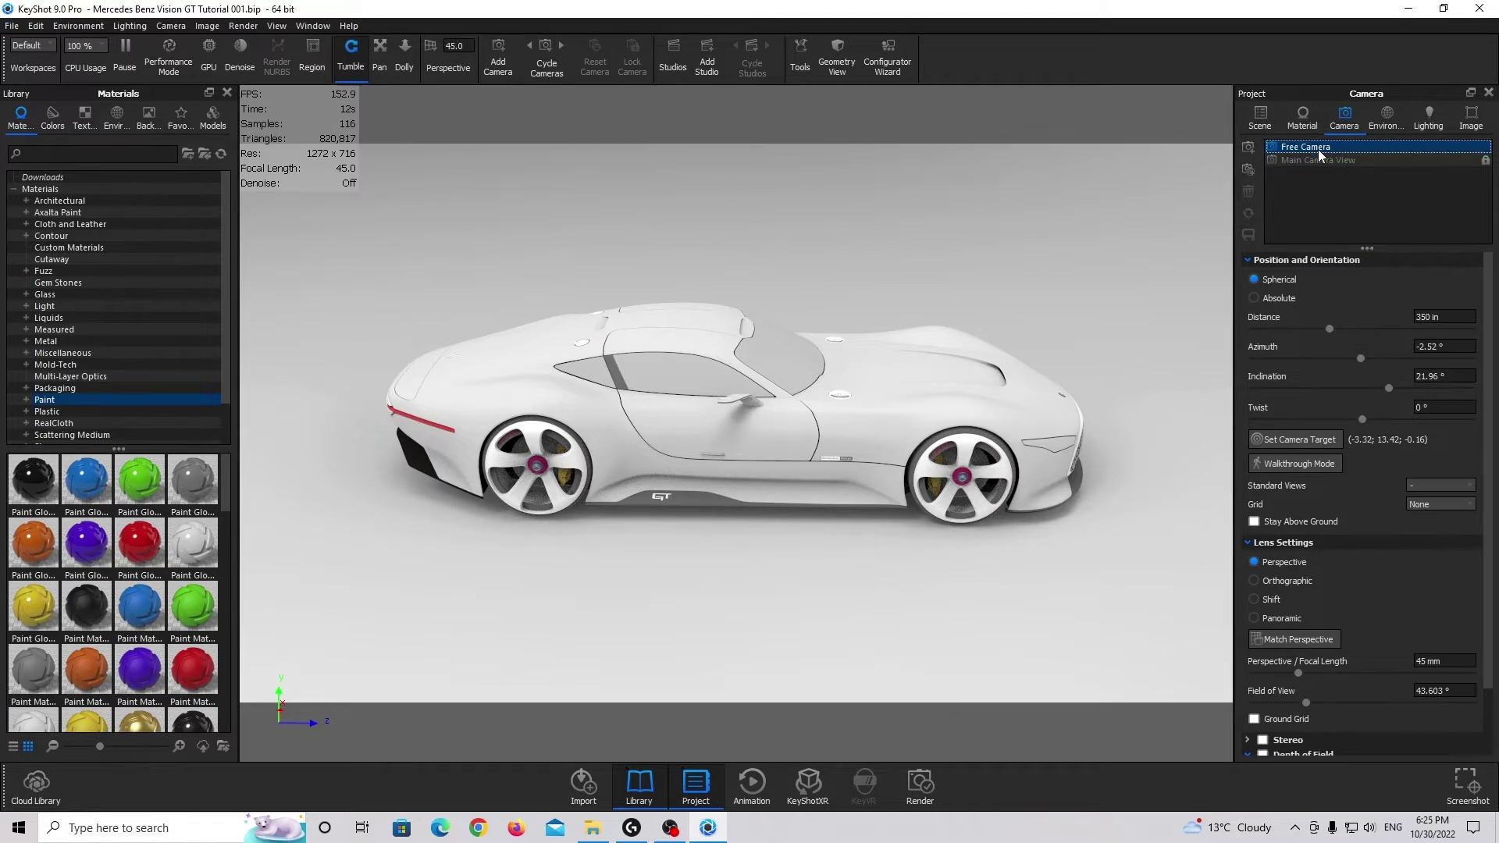
pyautogui.moveTo(1132, 313); pyautogui.dragTo(995, 335)
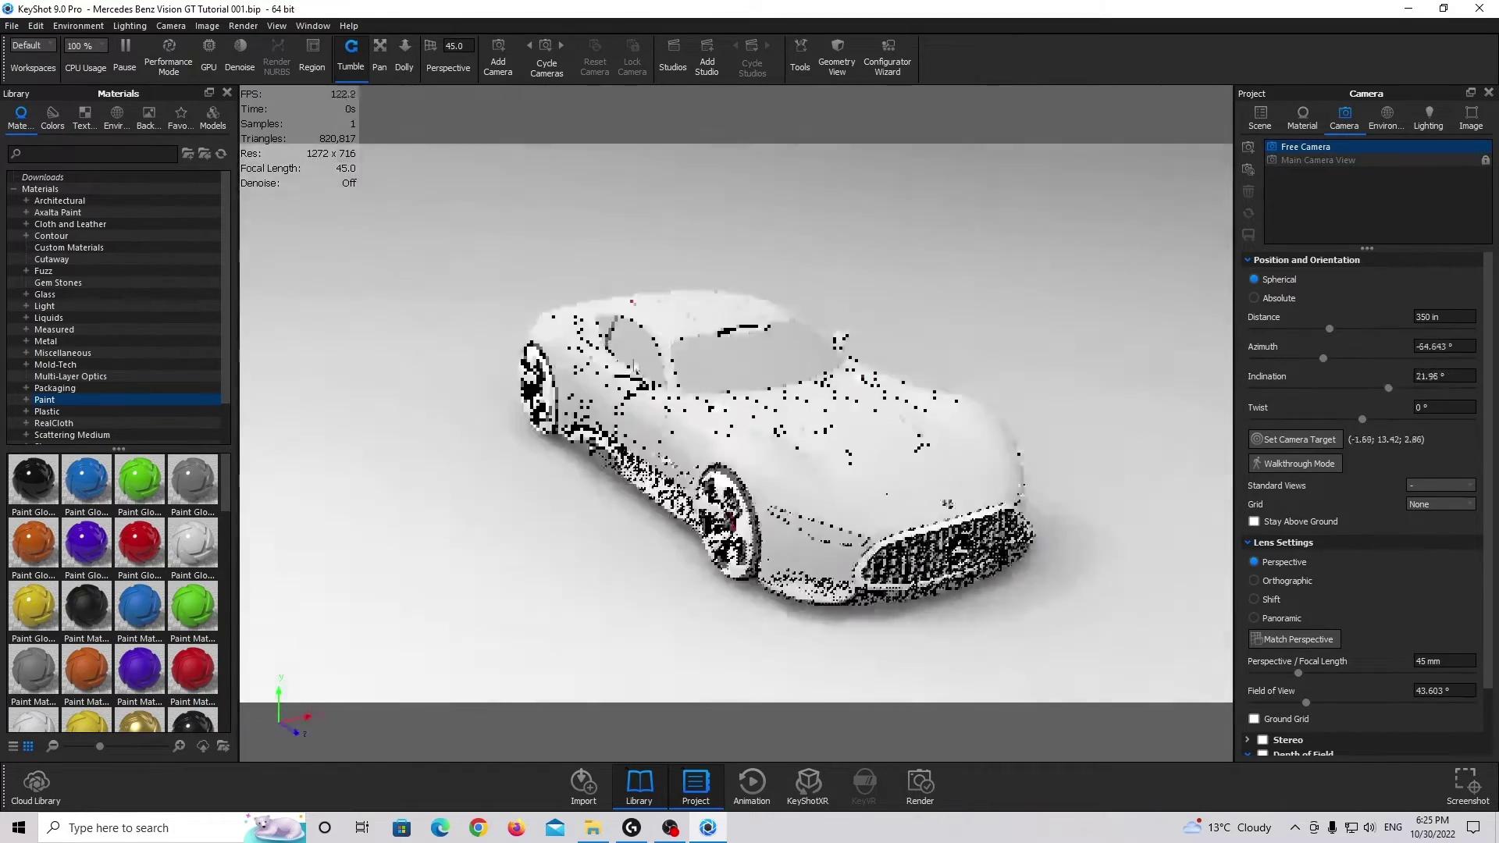
pyautogui.click(1312, 160)
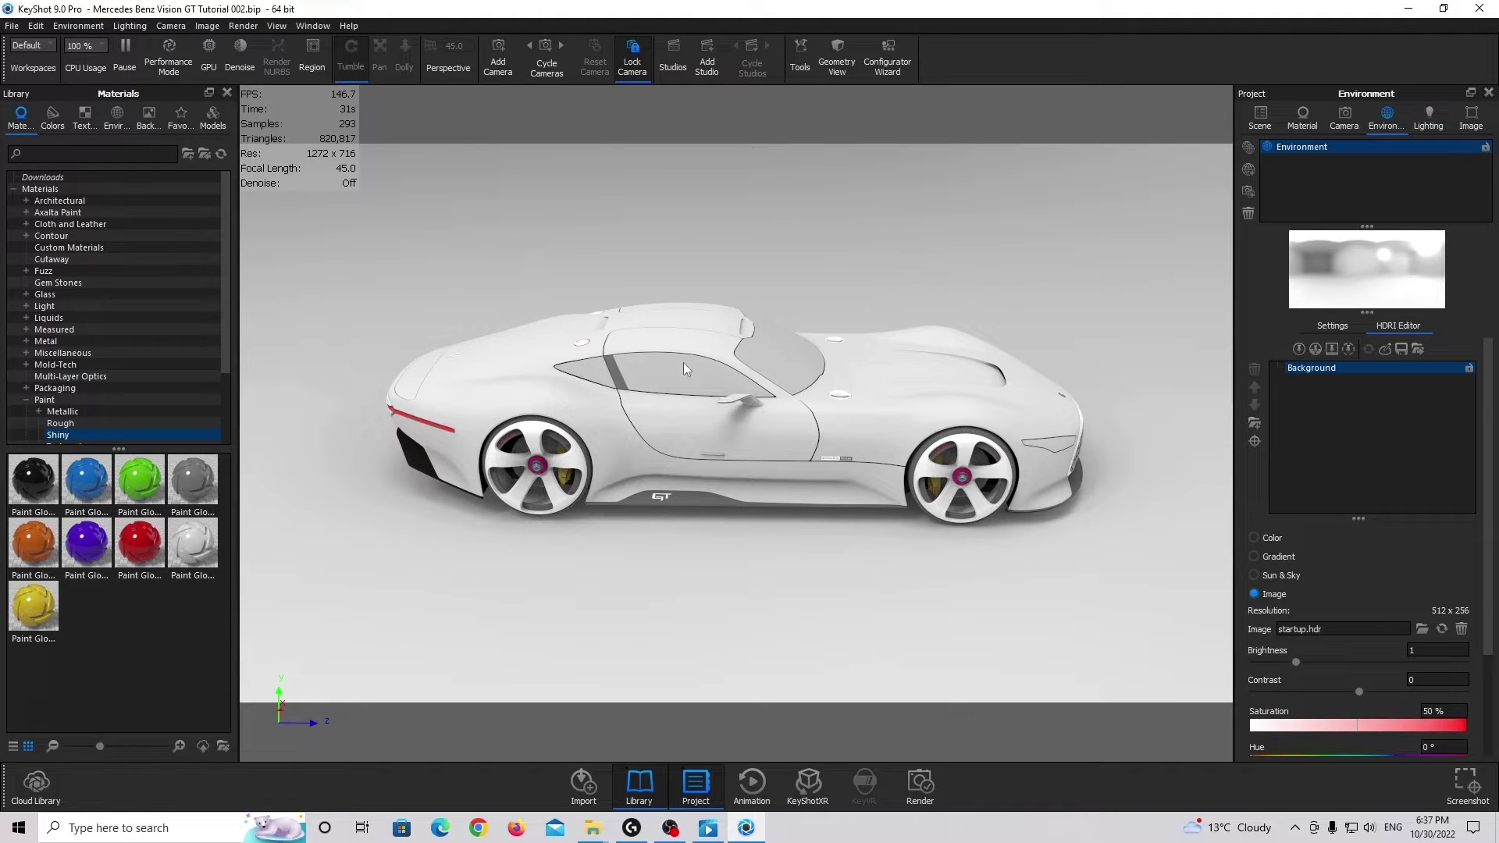
# Browse the material library's metallic paints down to the Candy Coat group.
pyautogui.scroll(-3, 63, 367)
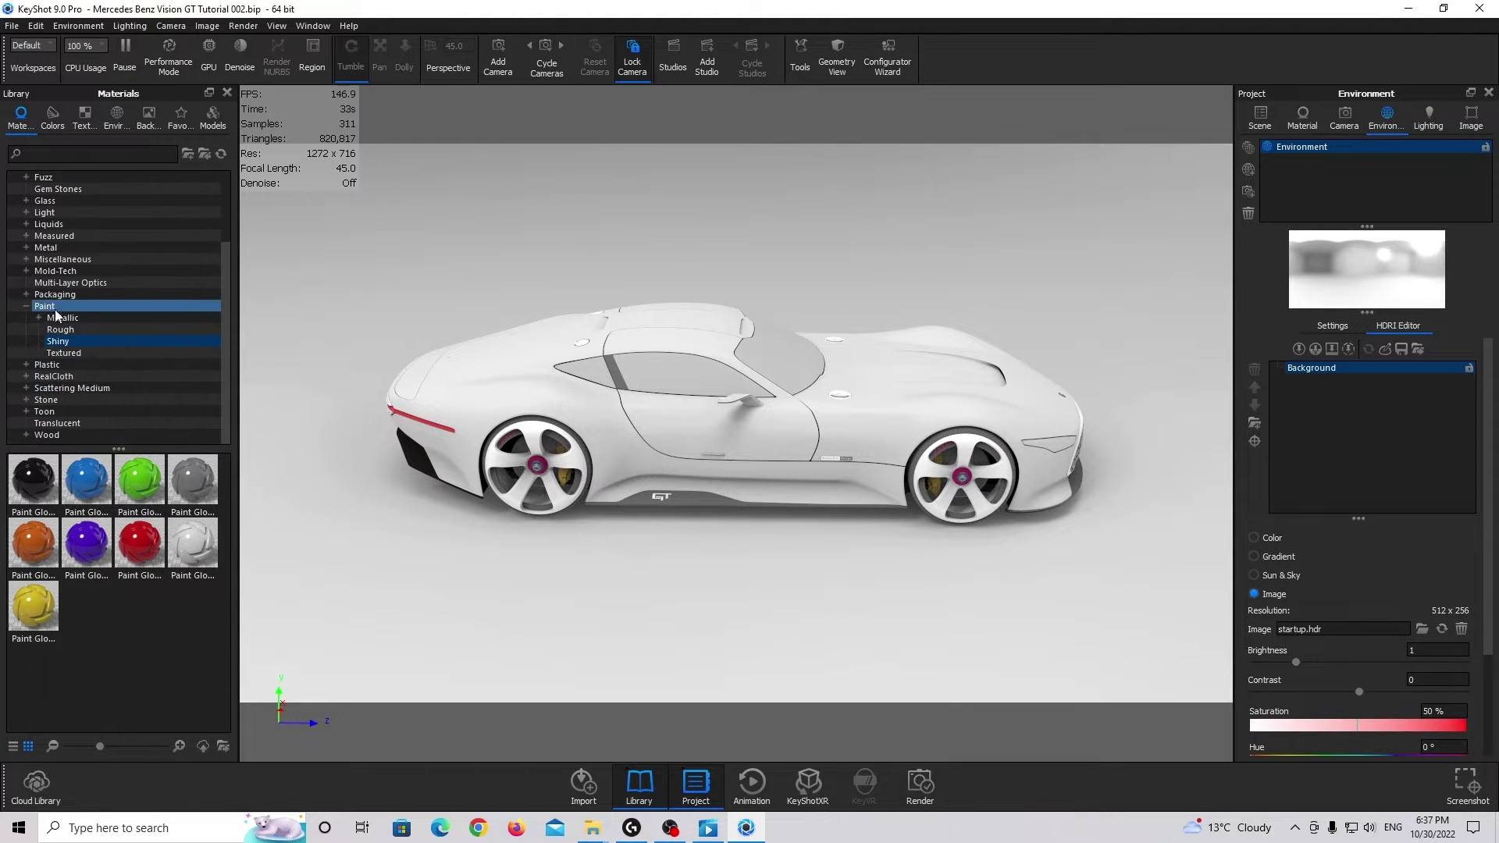
pyautogui.scroll(1, 77, 235)
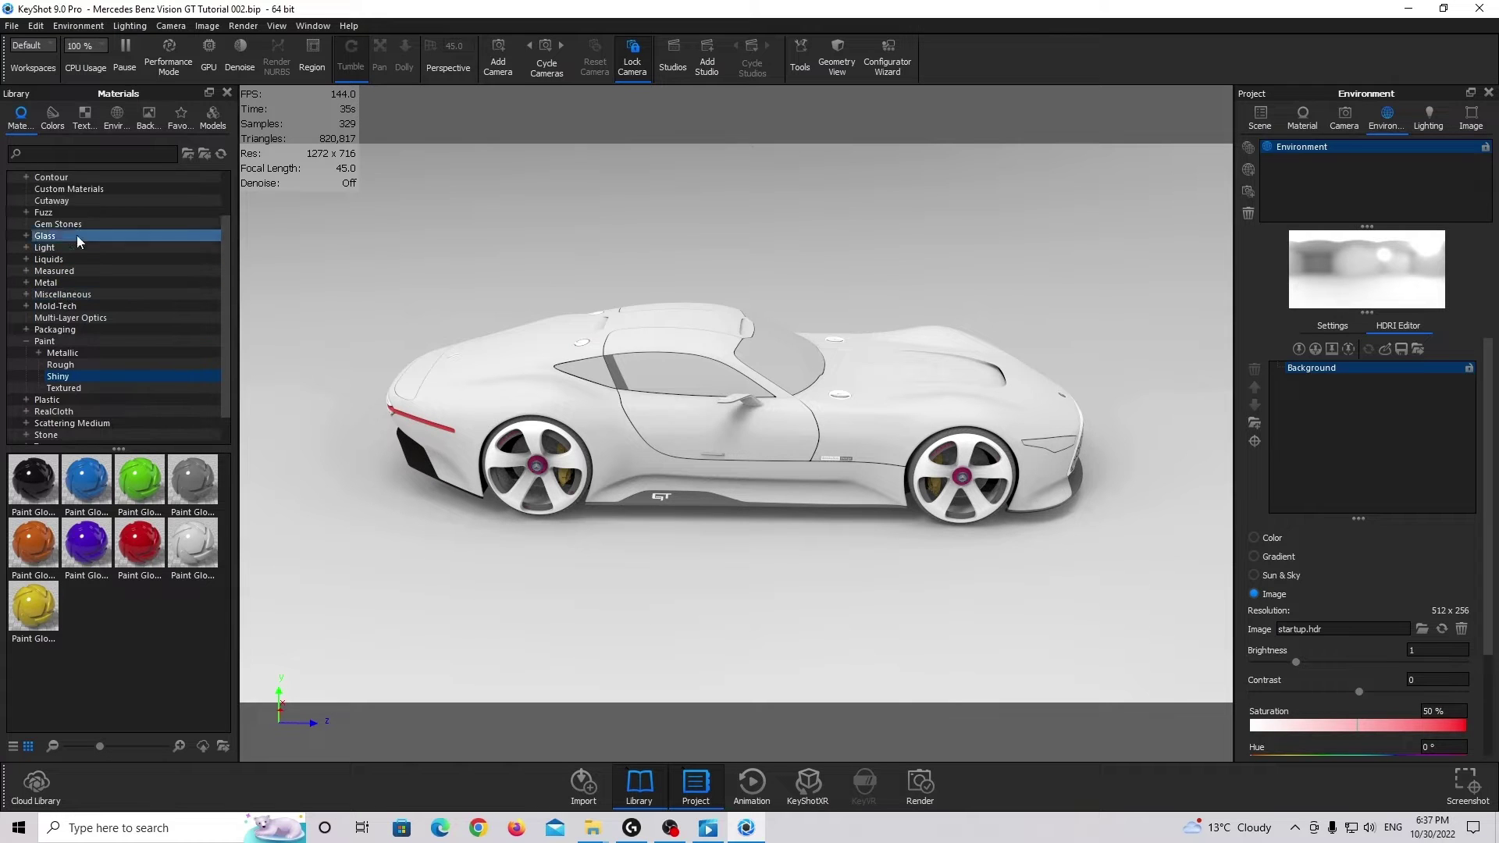
pyautogui.scroll(-1, 63, 355)
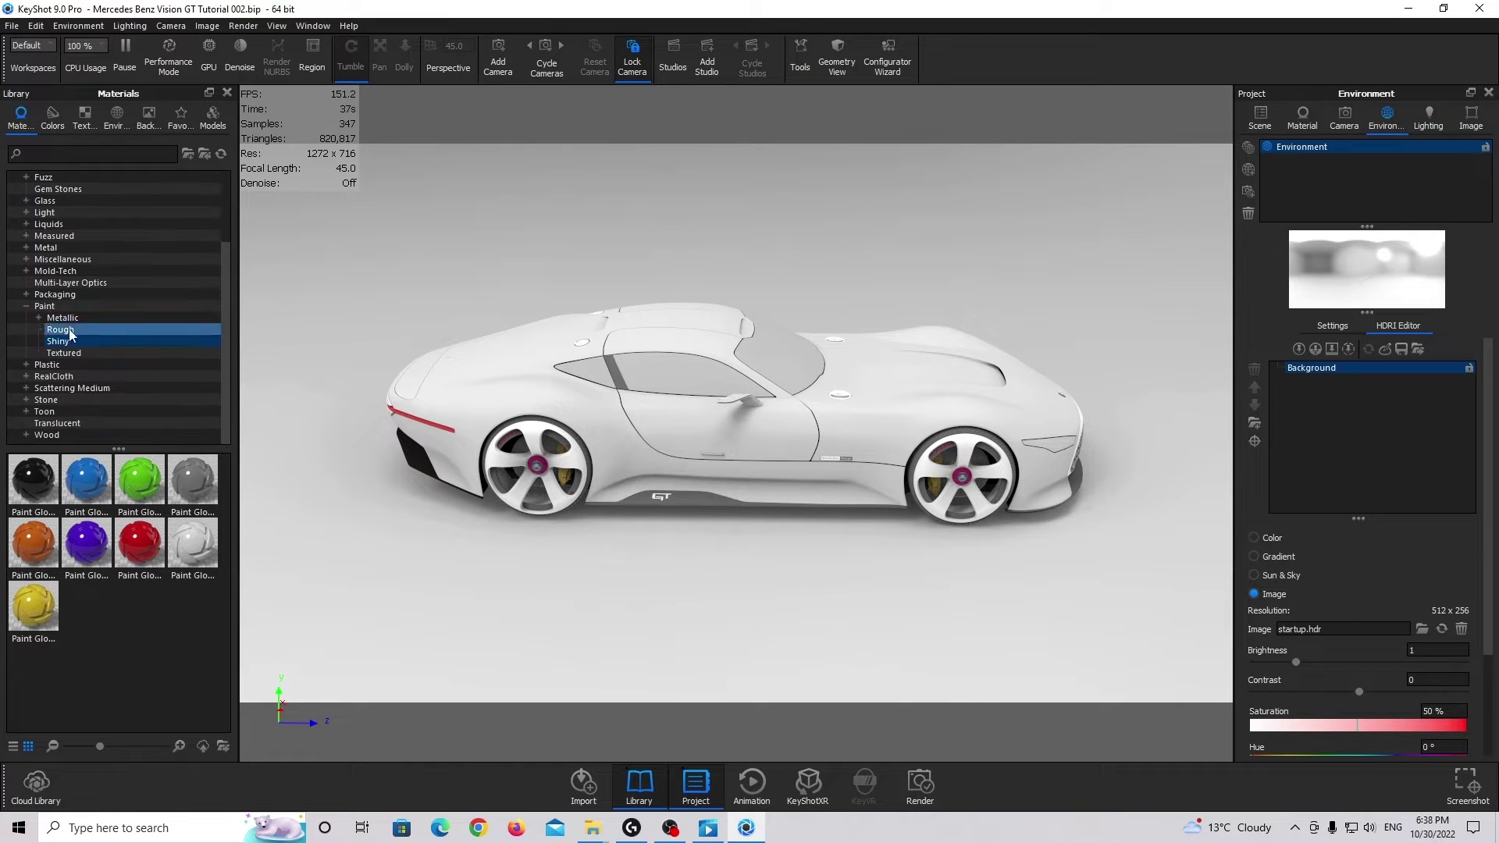
pyautogui.click(63, 318)
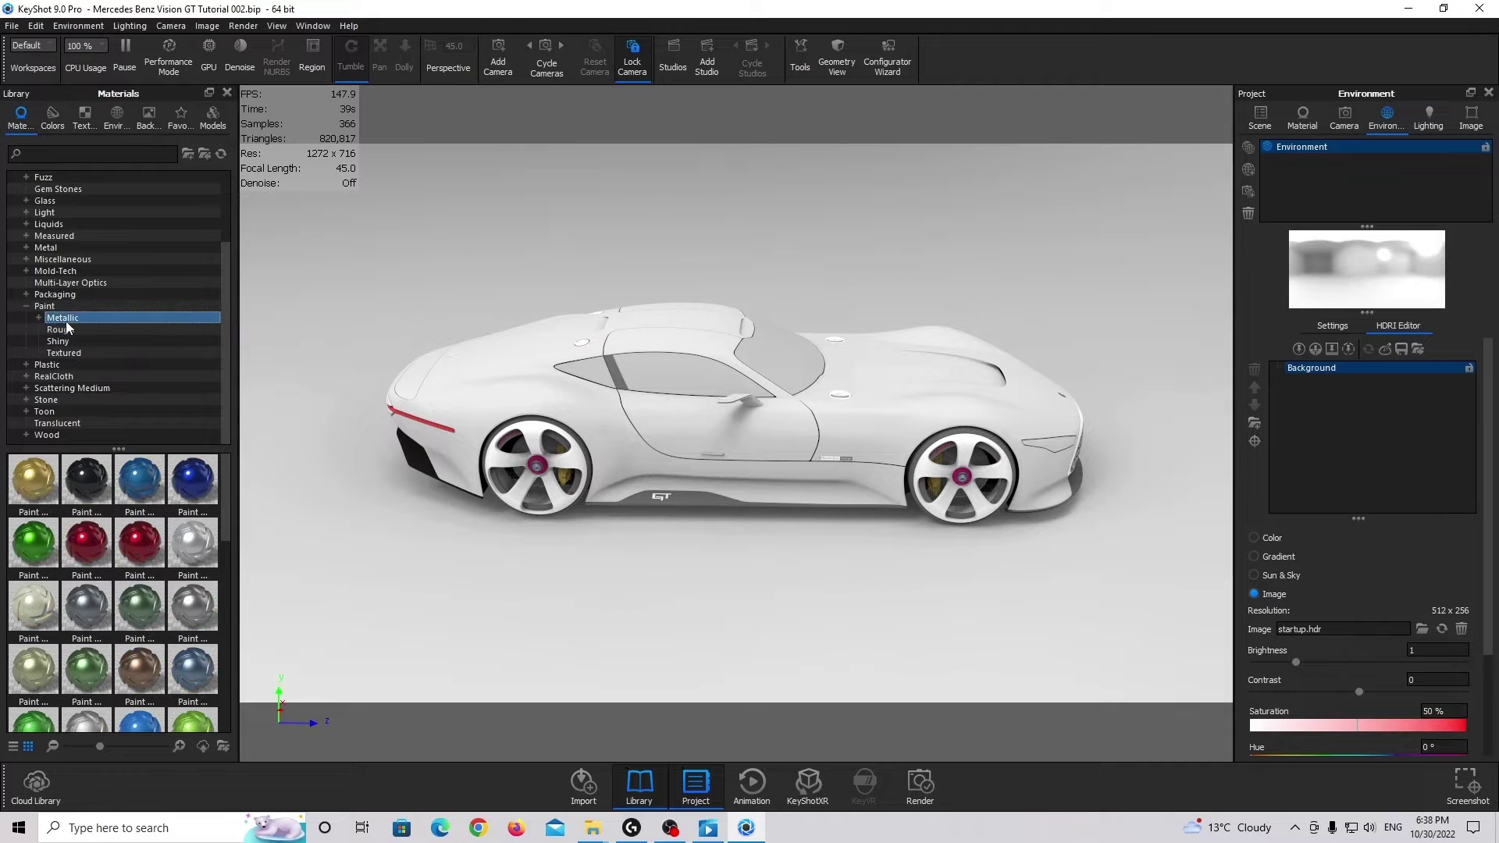
pyautogui.click(39, 319)
pyautogui.click(76, 330)
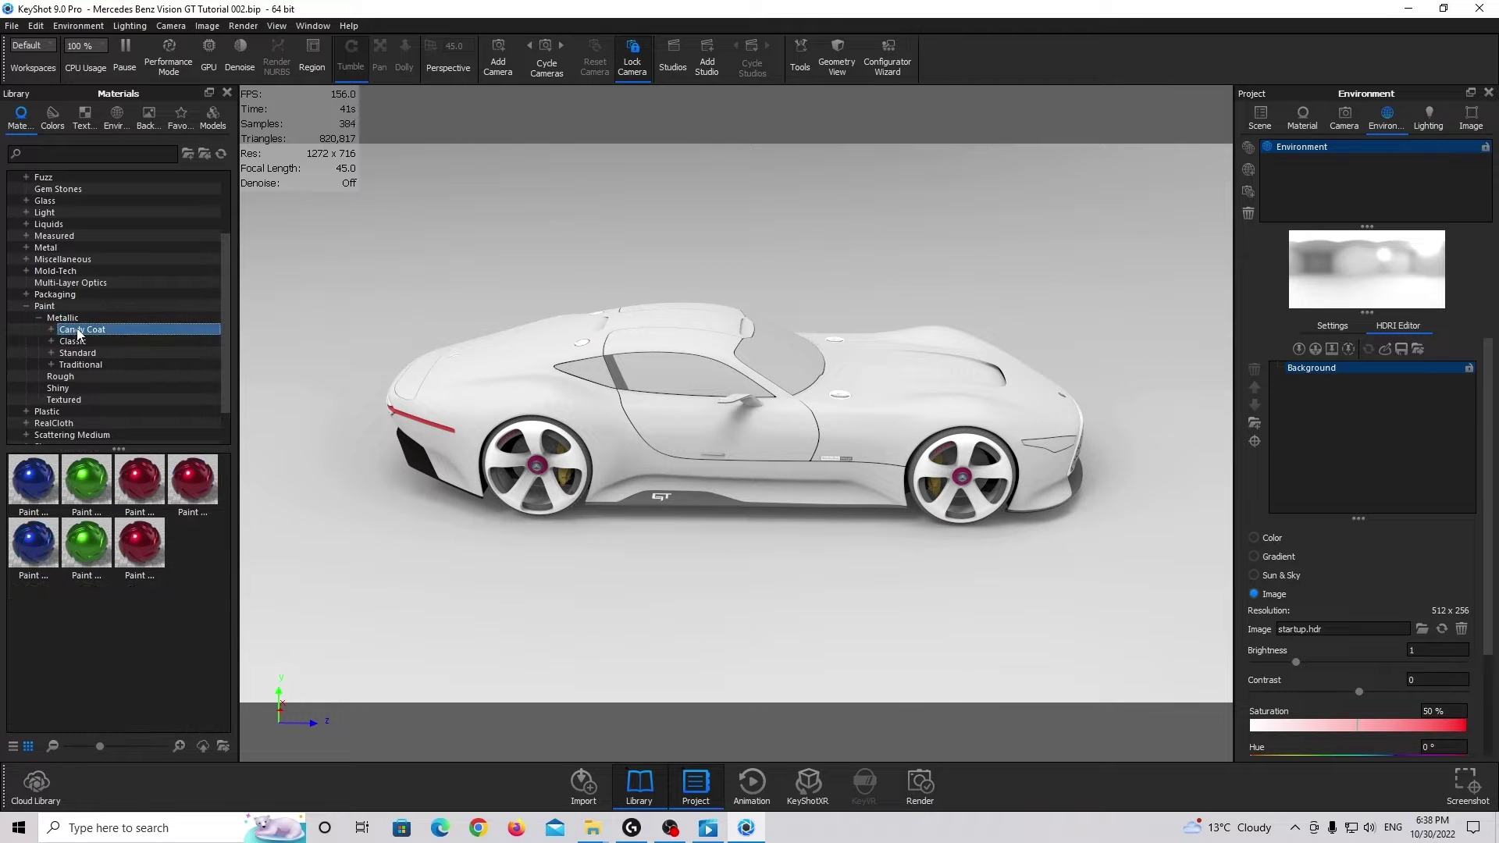
# Apply the red Candy Coat metallic paint to the car body and the shiny Paint Gloss Black to the wheels.
pyautogui.moveTo(193, 480); pyautogui.dragTo(495, 382)
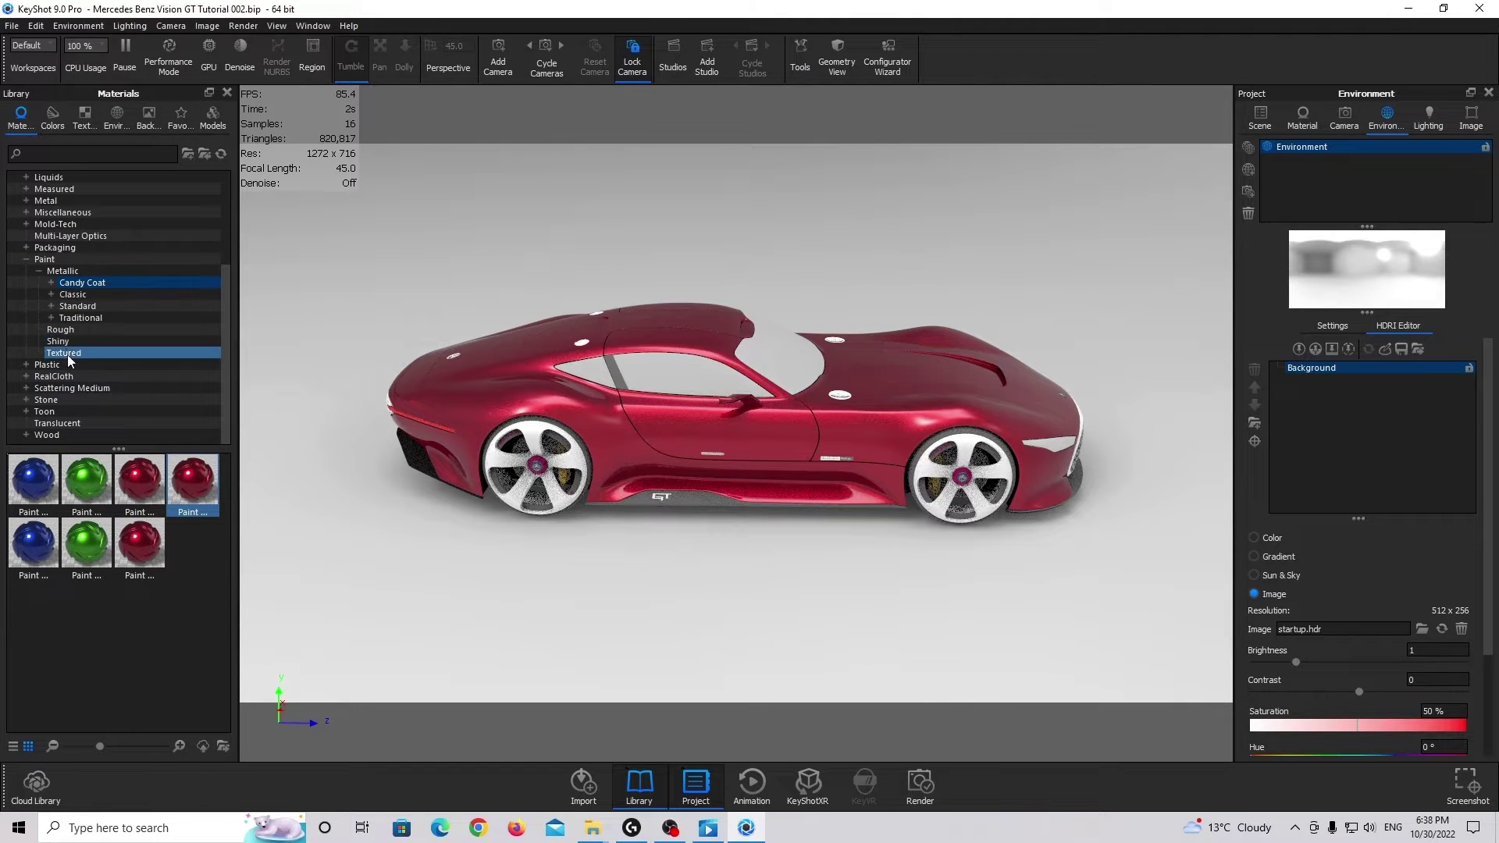
pyautogui.click(63, 344)
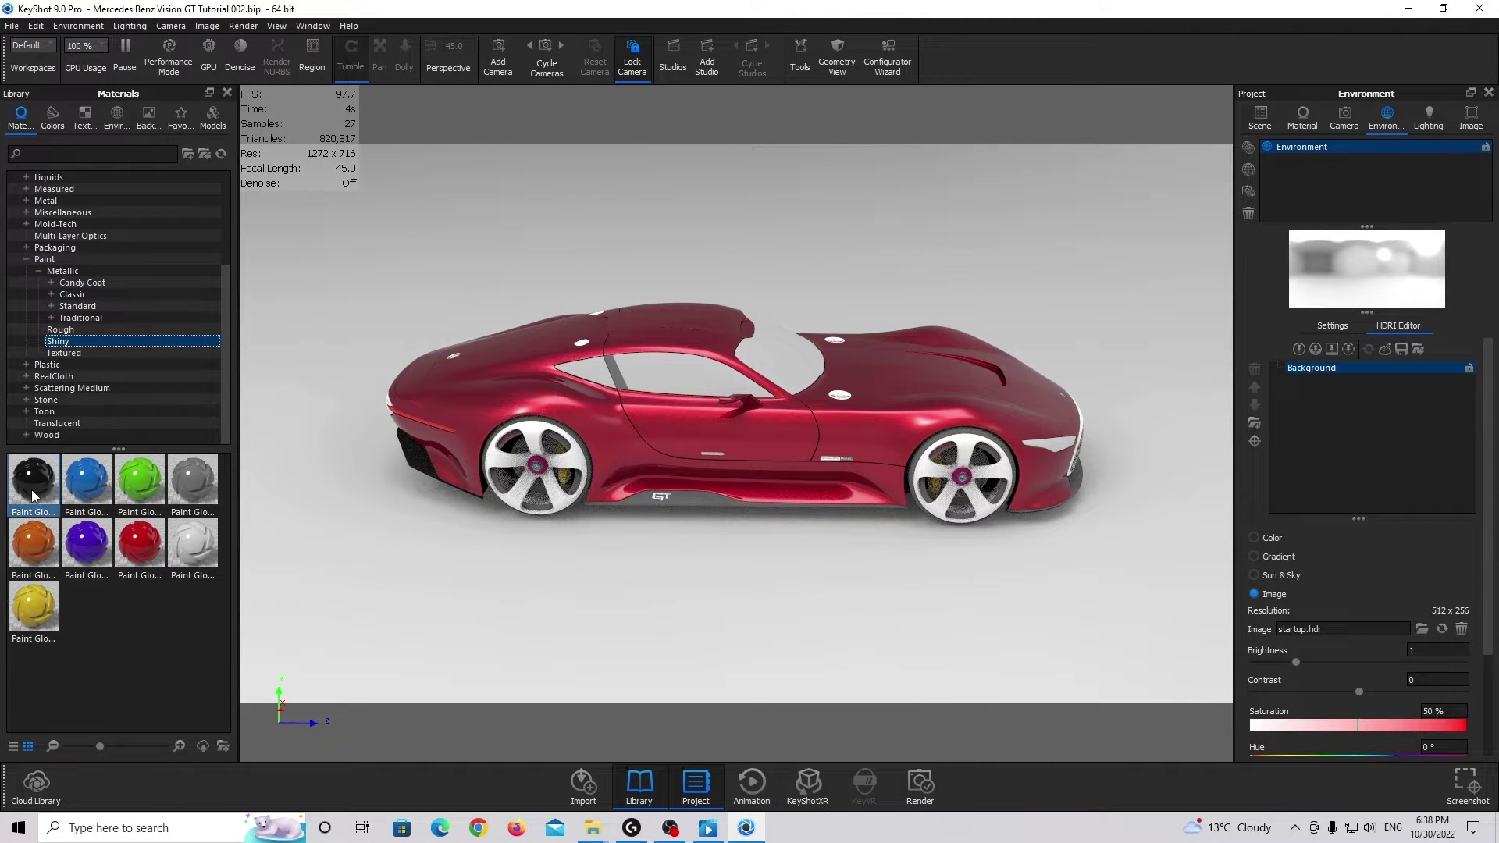
pyautogui.moveTo(32, 490)
pyautogui.mouseDown()
pyautogui.moveTo(109, 547)
pyautogui.moveTo(484, 500)
pyautogui.moveTo(493, 458)
pyautogui.mouseUp()
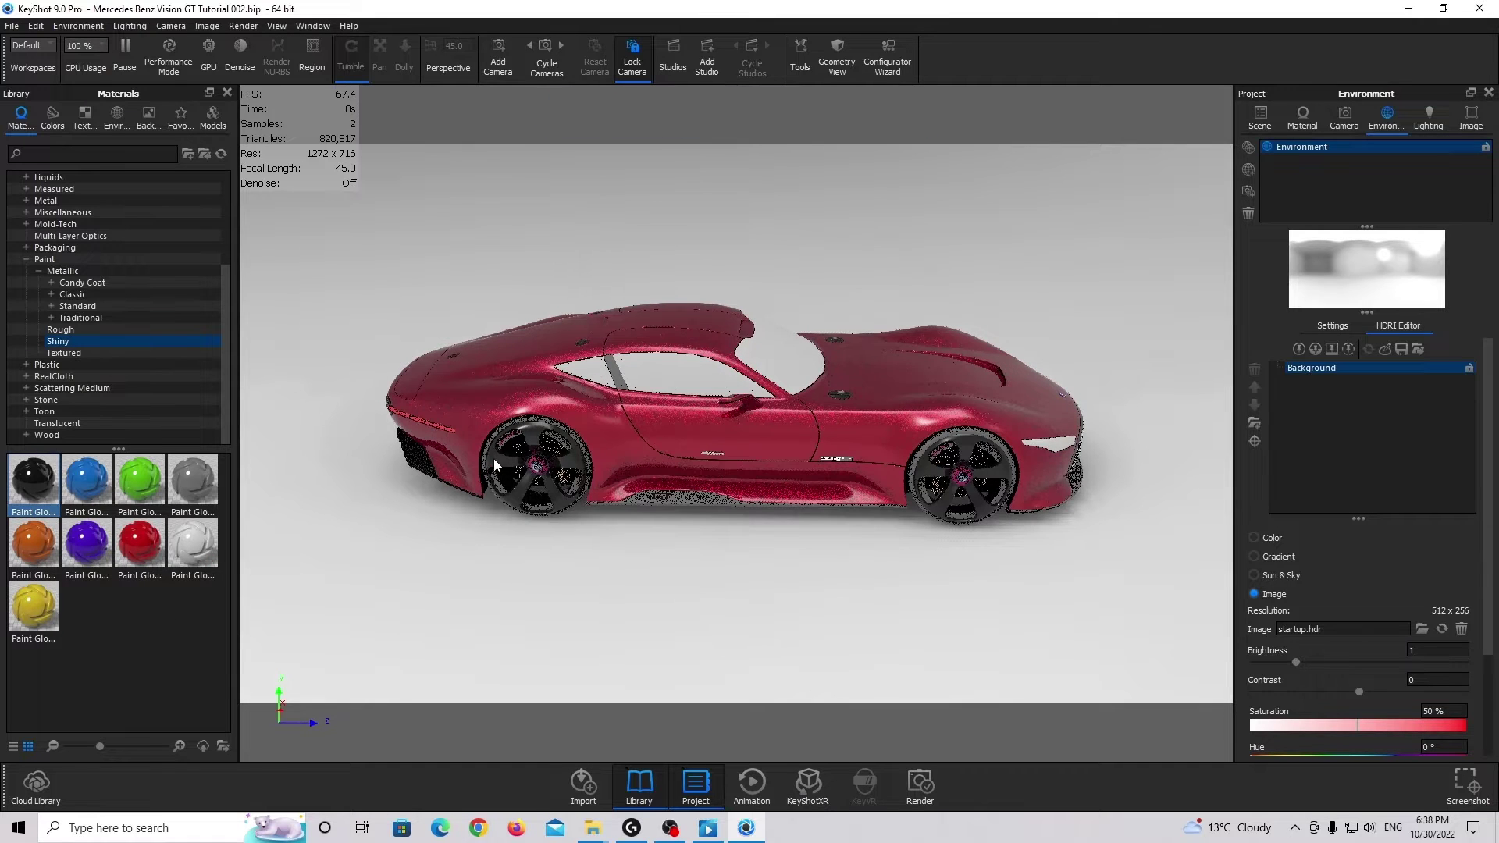
# Set the wheels' Paint Gloss Black color to #000000 and its roughness to 0.05.
pyautogui.doubleClick(494, 457)
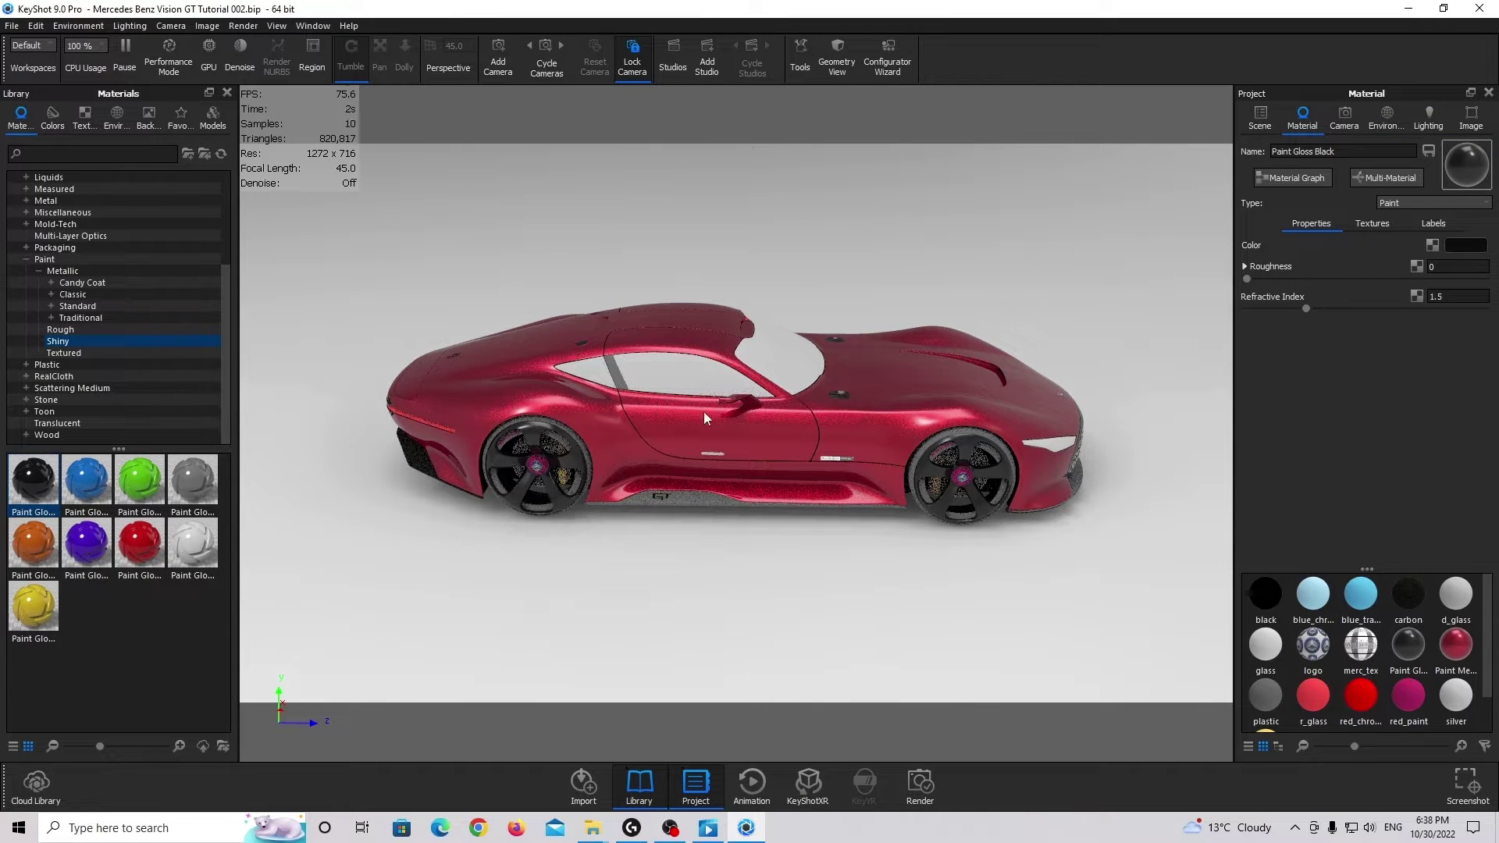
pyautogui.click(1467, 246)
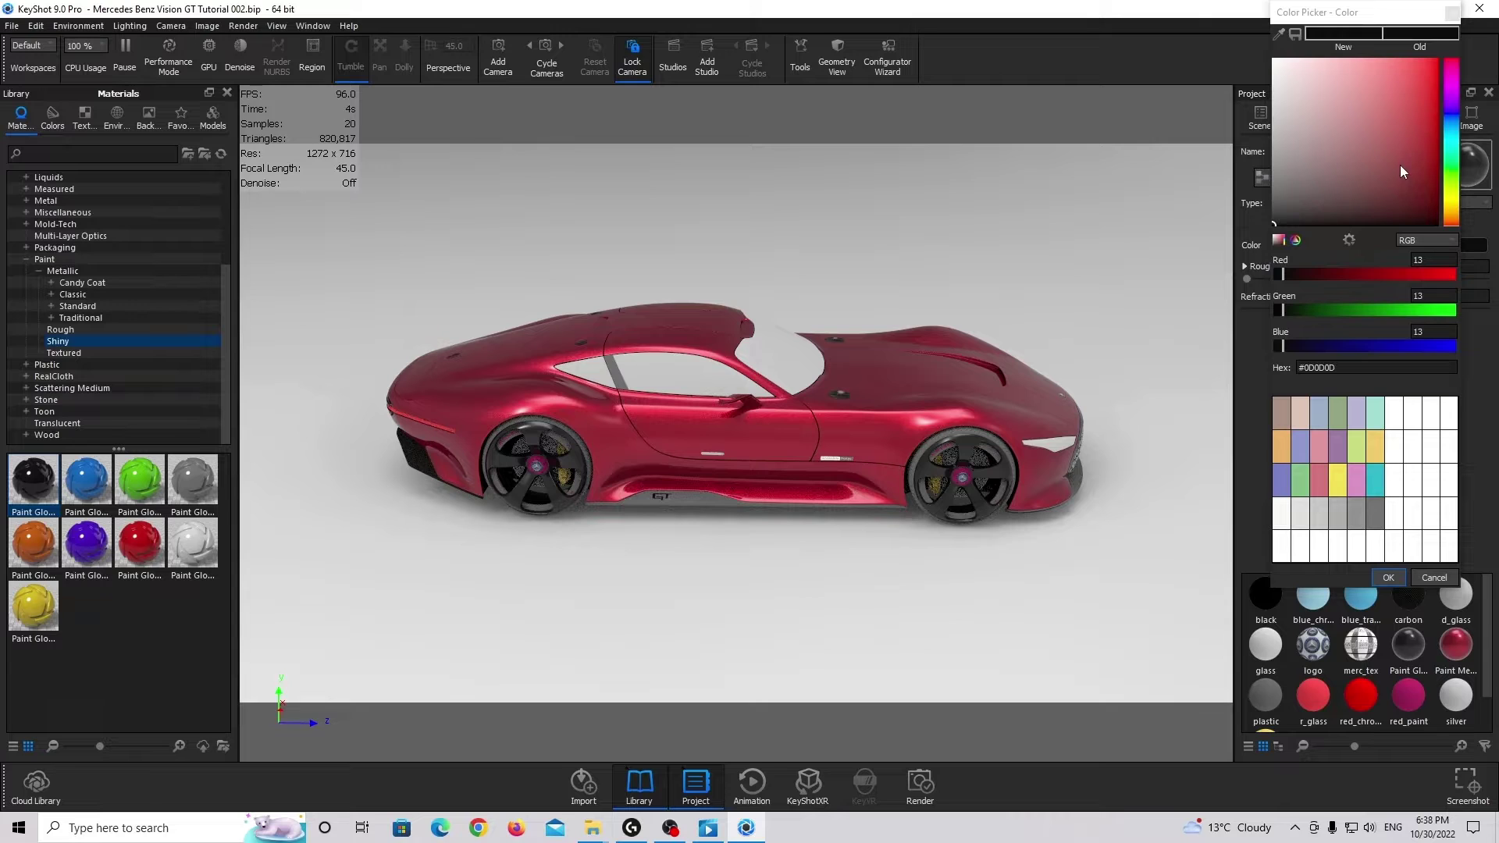
pyautogui.moveTo(1399, 165); pyautogui.dragTo(1107, 511)
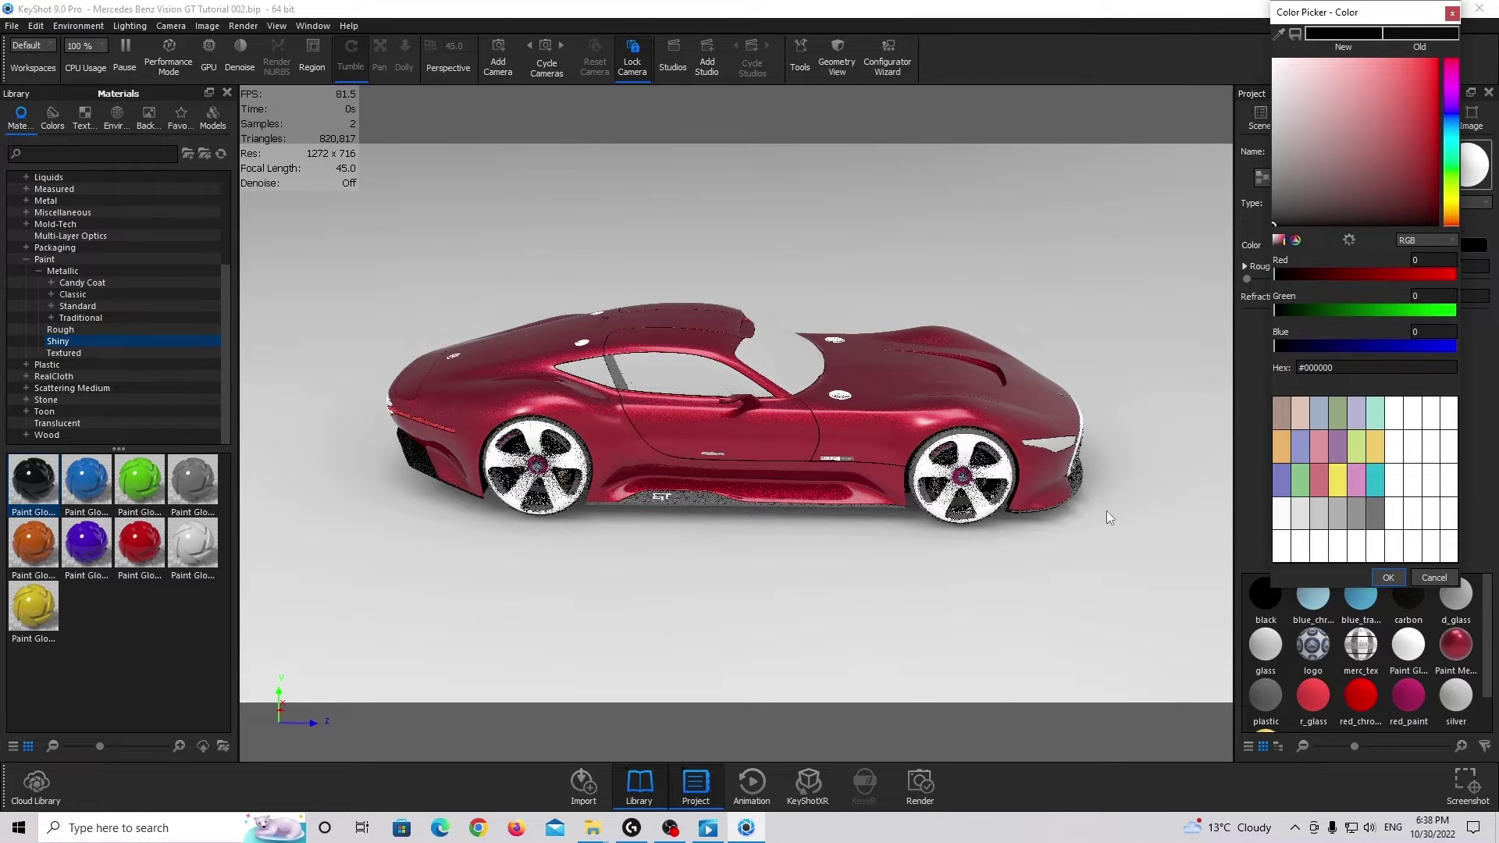
pyautogui.click(1385, 577)
pyautogui.click(1457, 267)
pyautogui.write('0.')
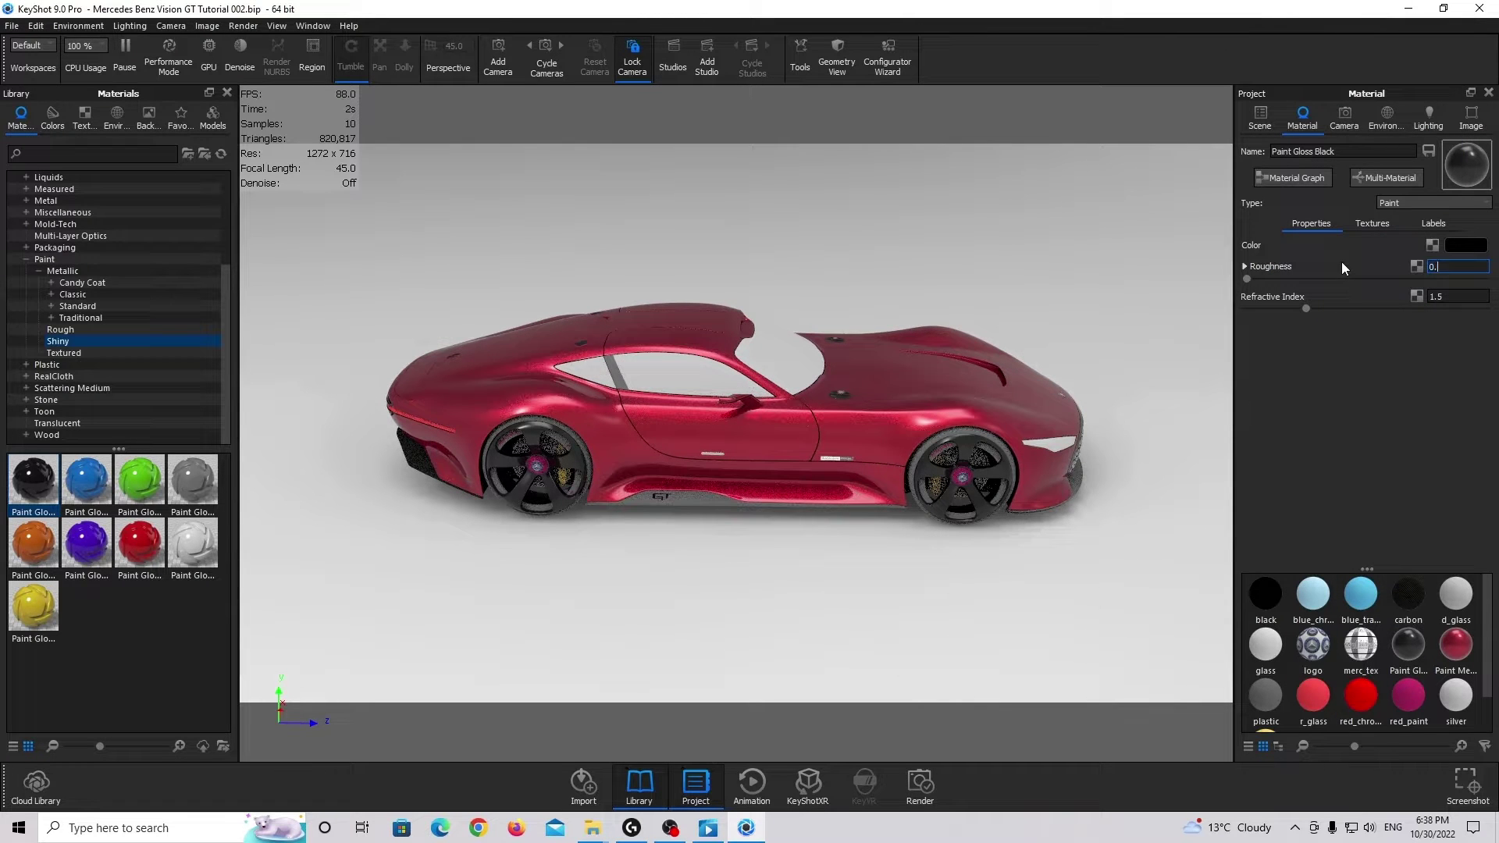
pyautogui.write('05')
pyautogui.press('Return')
# Switch to the Free Camera, get close to the rear wheel, and apply the Tire plastic to its tire.
pyautogui.click(1345, 119)
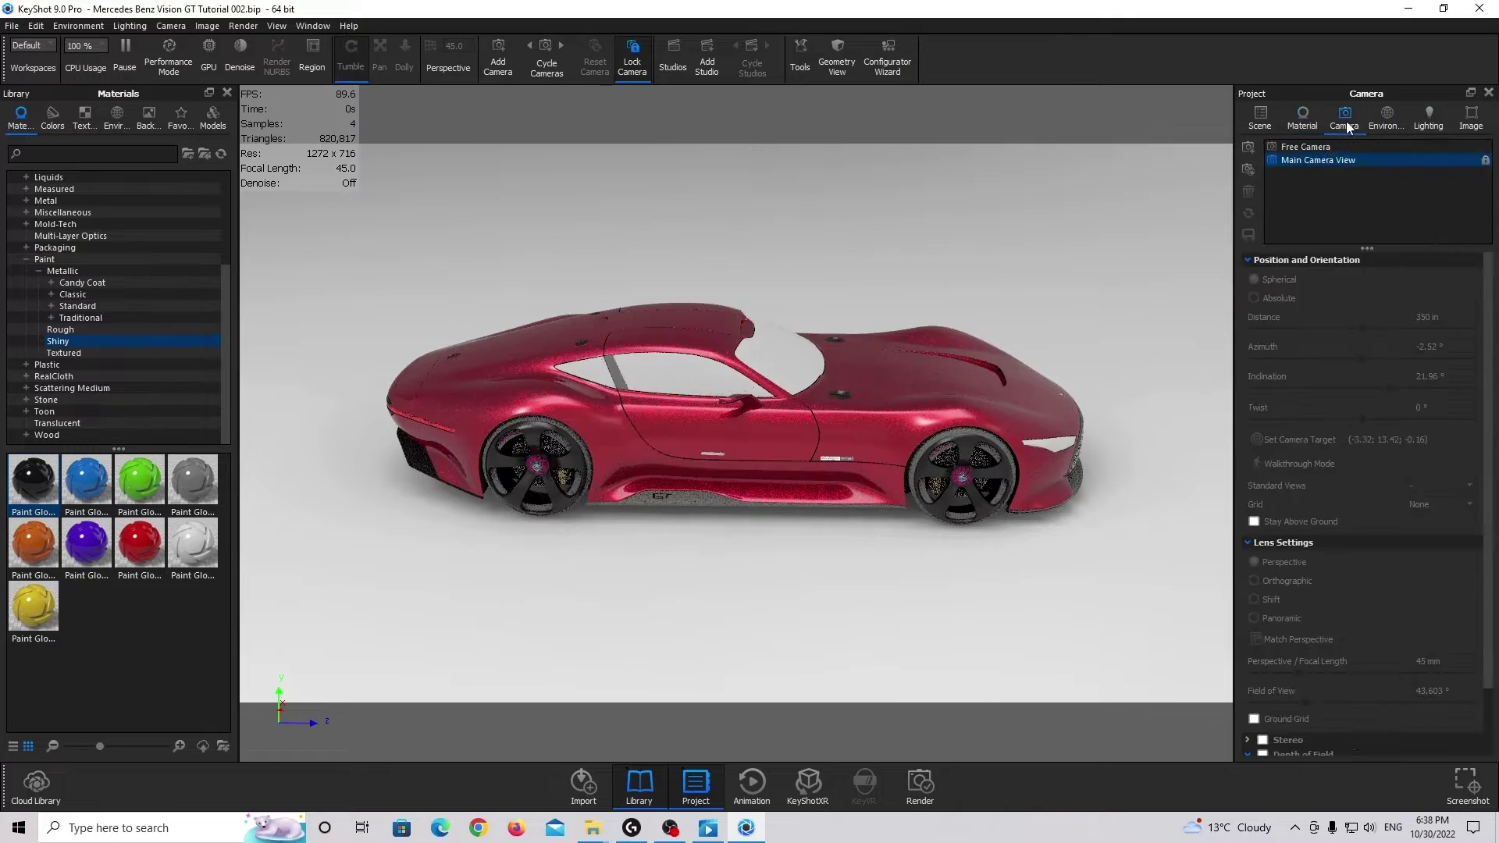
pyautogui.click(1317, 148)
pyautogui.moveTo(1109, 265)
pyautogui.mouseDown()
pyautogui.moveTo(875, 376)
pyautogui.moveTo(677, 433)
pyautogui.moveTo(634, 392)
pyautogui.mouseUp()
pyautogui.scroll(5, 712, 431)
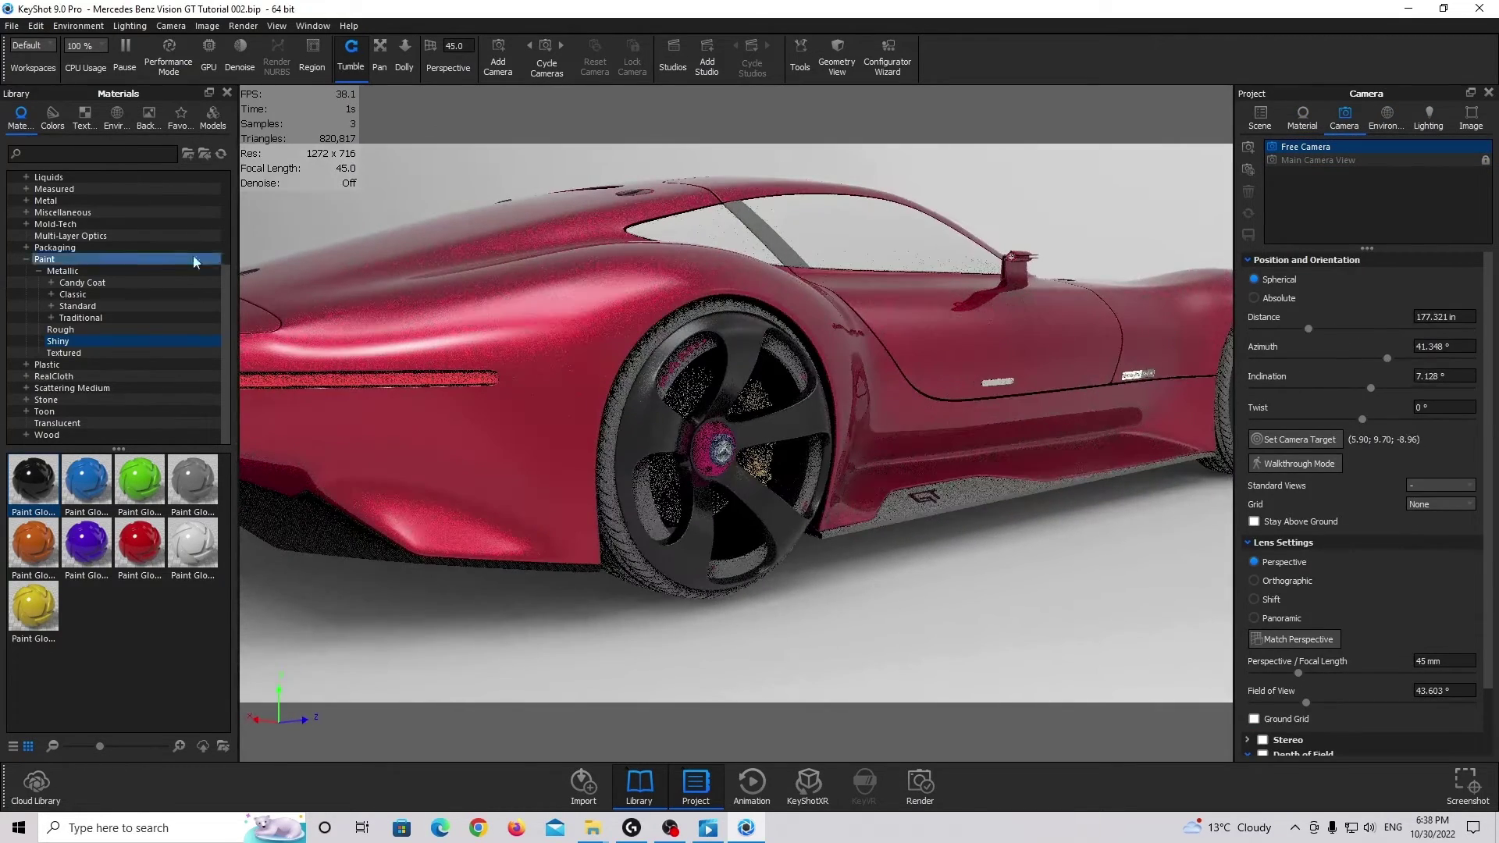
pyautogui.click(56, 364)
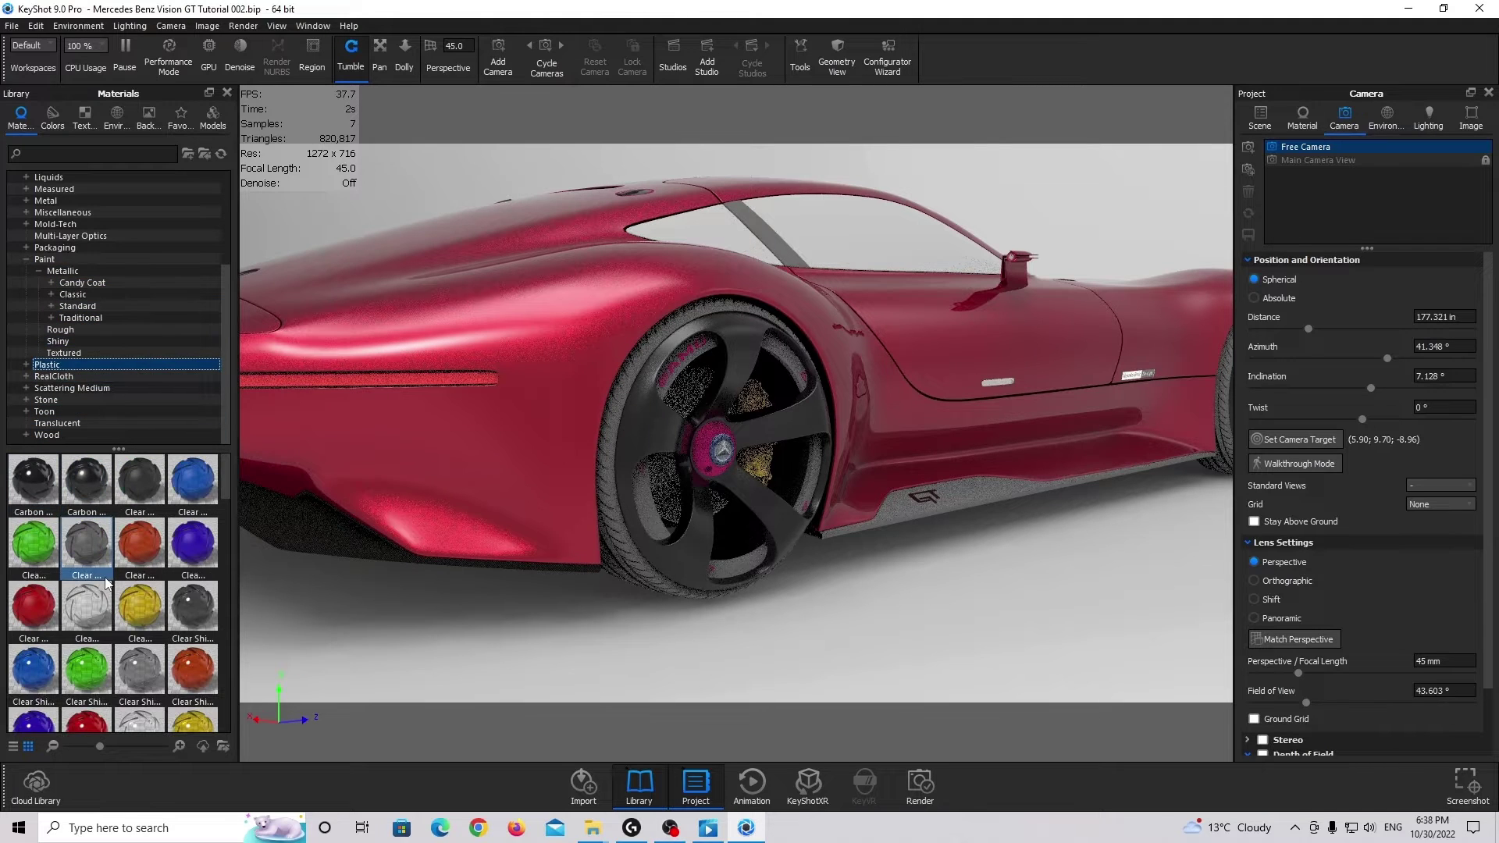
pyautogui.scroll(-10, 107, 582)
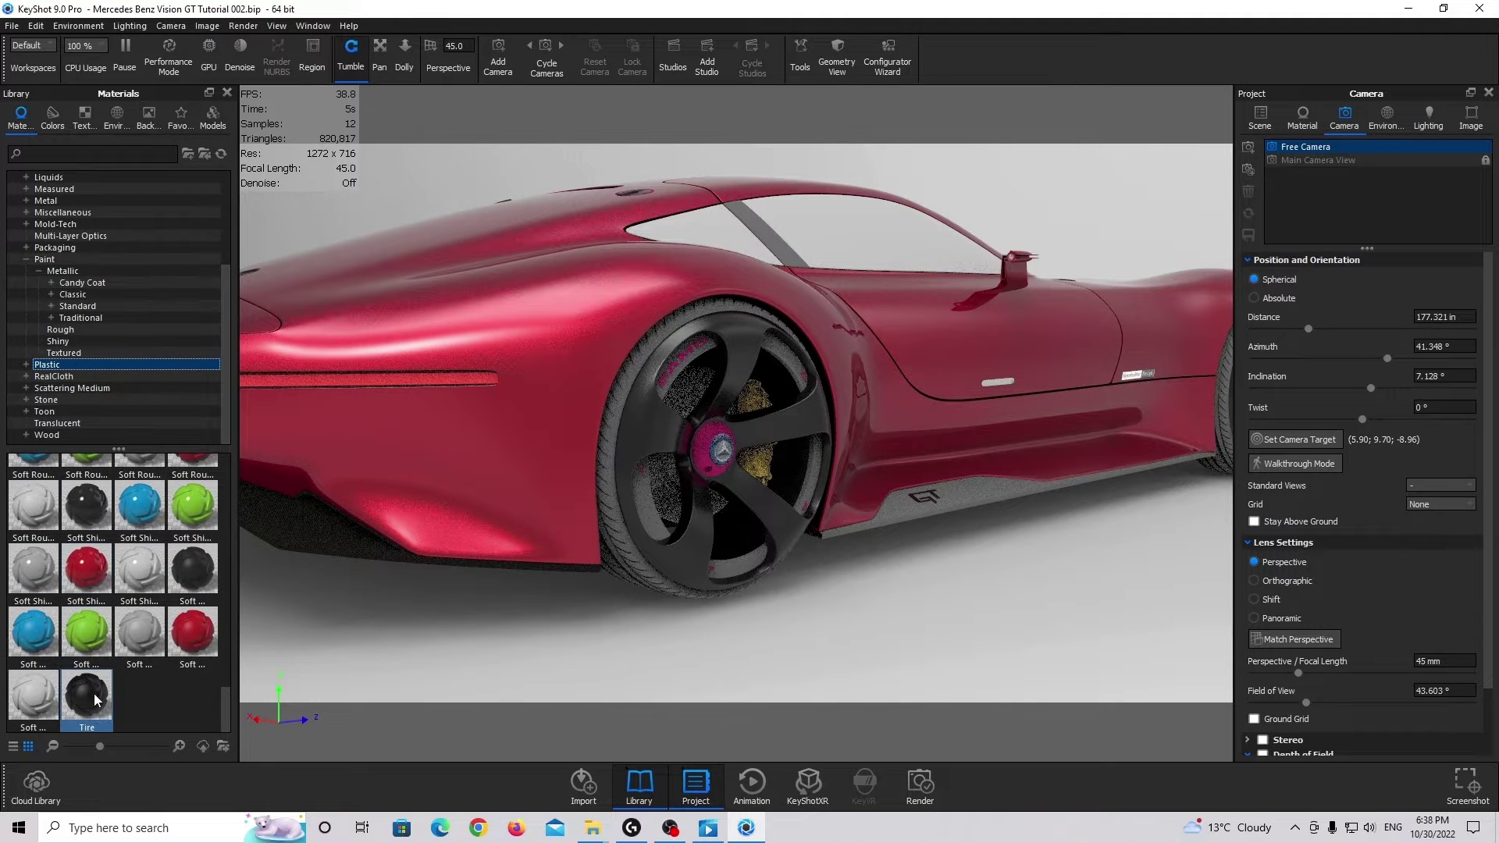
pyautogui.moveTo(86, 695); pyautogui.dragTo(616, 550)
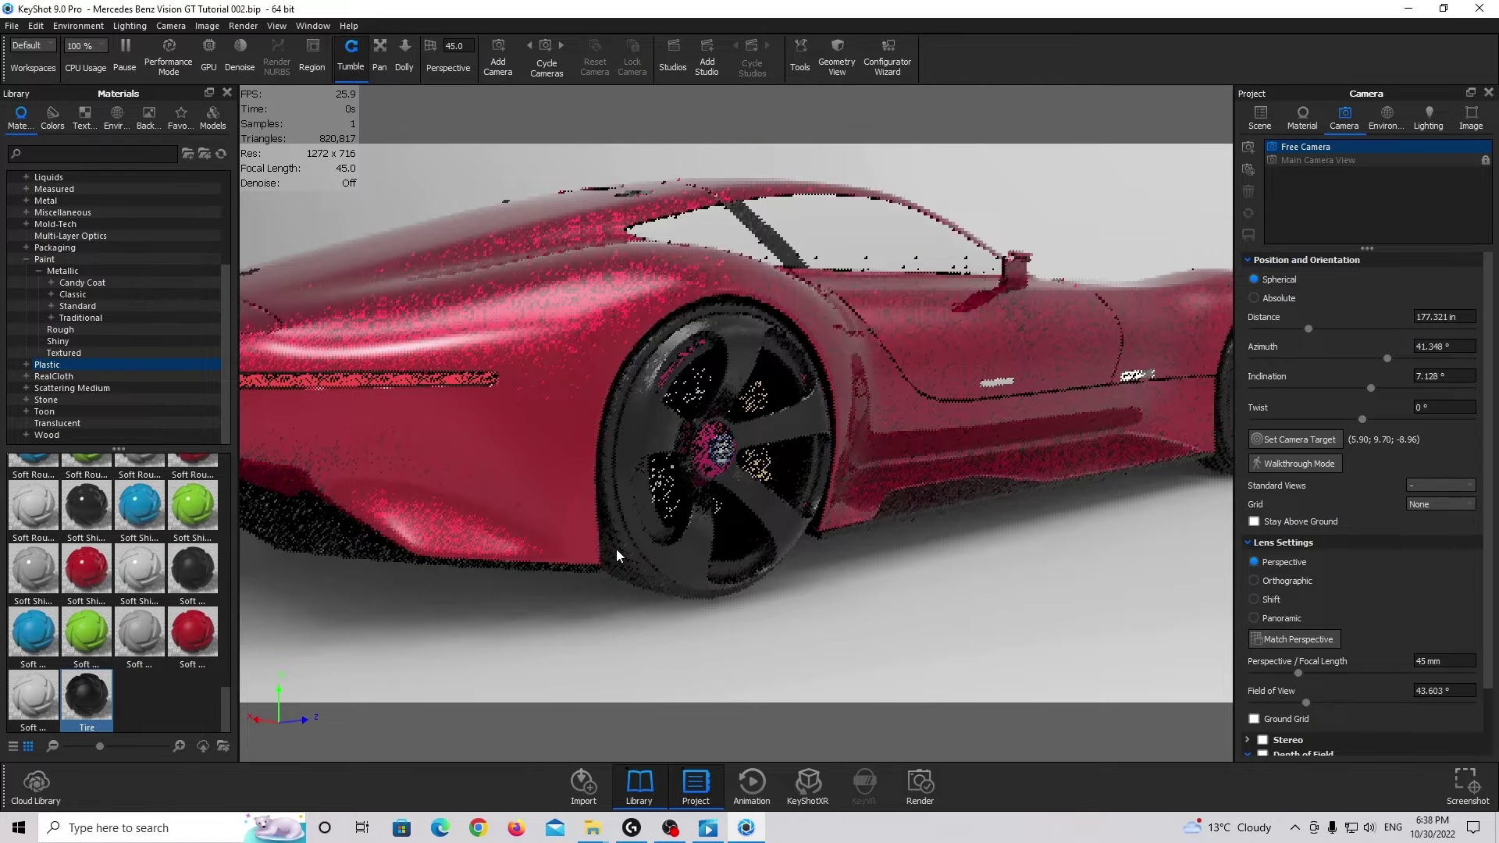
# Set the Tire material's roughness to 0.1.
pyautogui.doubleClick(606, 504)
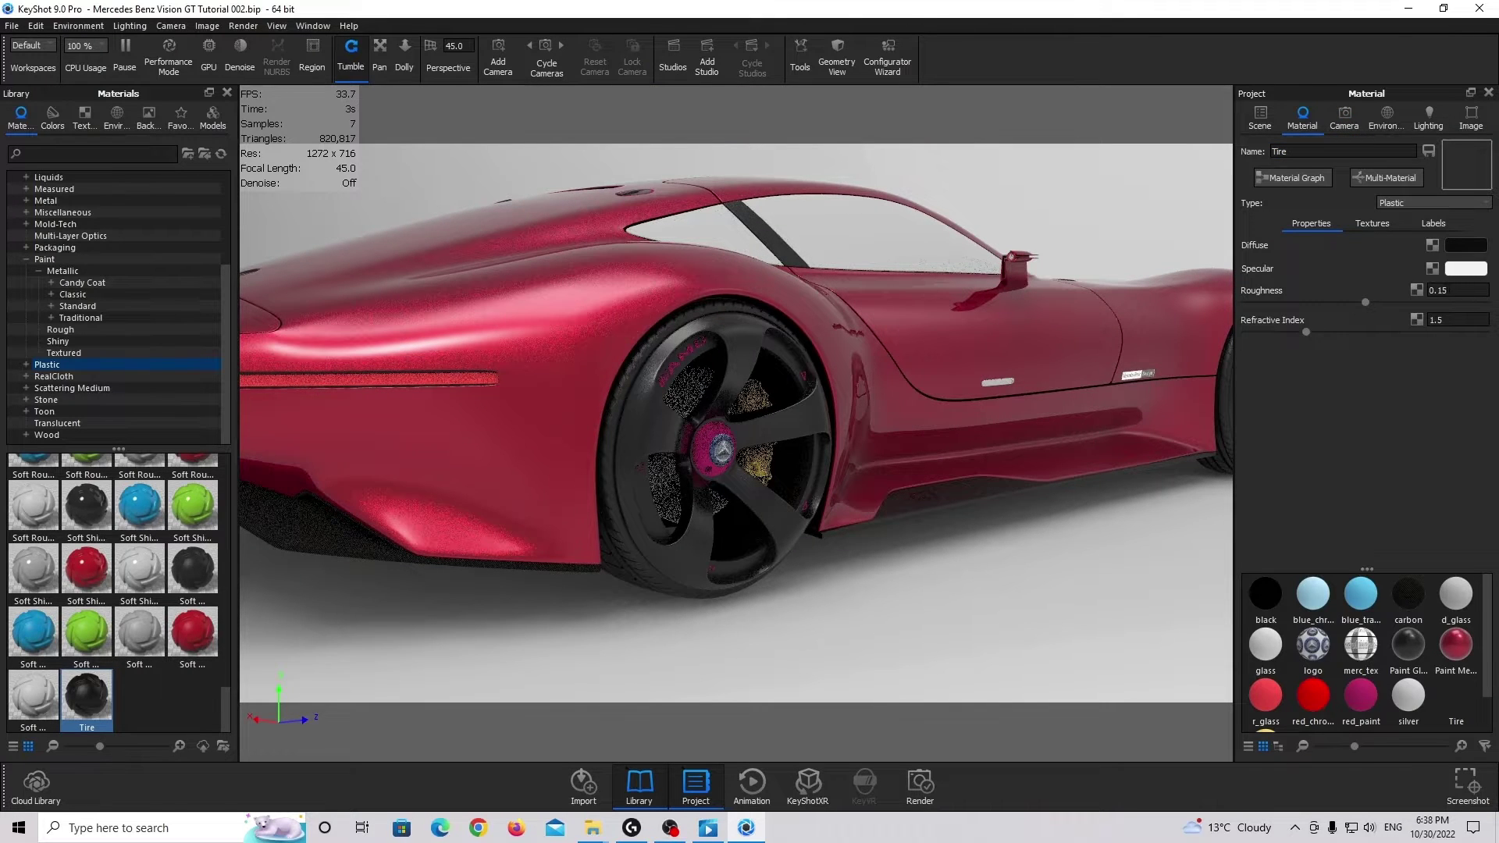
pyautogui.moveTo(1363, 302)
pyautogui.mouseDown()
pyautogui.moveTo(1250, 306)
pyautogui.moveTo(1484, 302)
pyautogui.moveTo(1183, 331)
pyautogui.mouseUp()
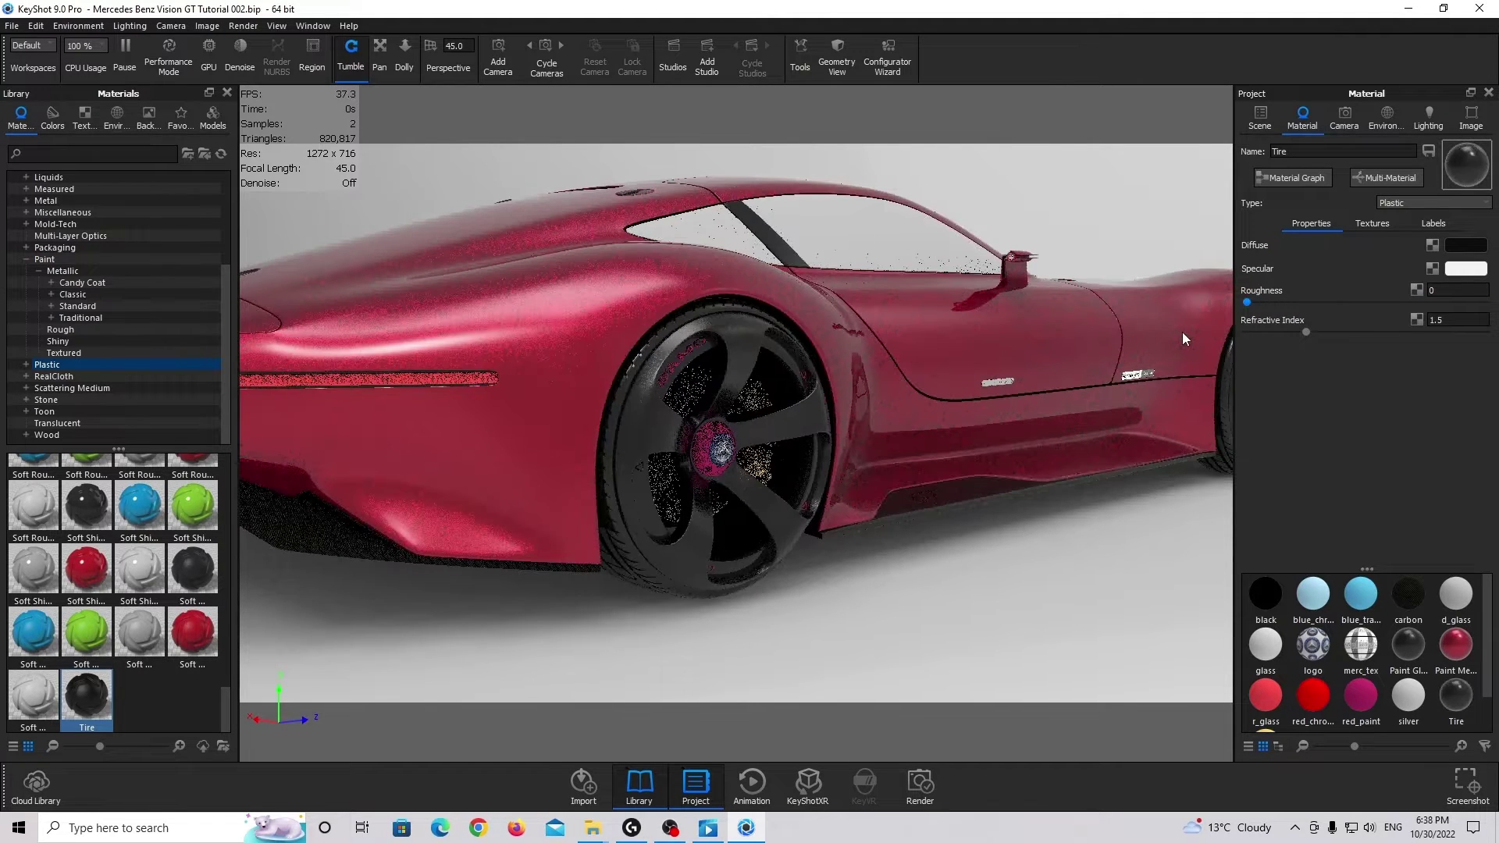
pyautogui.click(1457, 290)
pyautogui.write('.105')
pyautogui.press('BackSpace')
pyautogui.press('BackSpace')
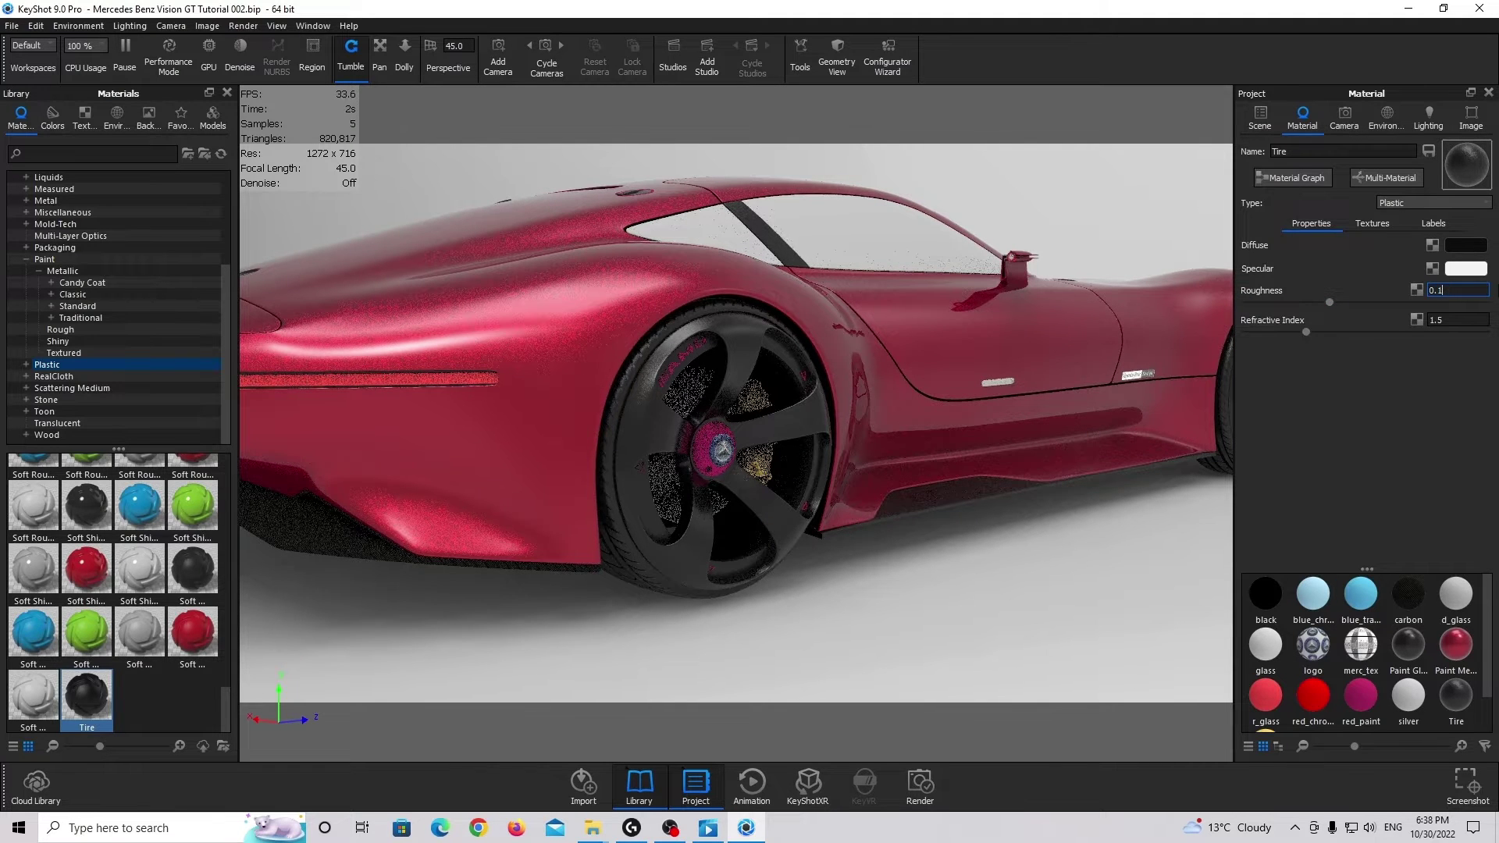
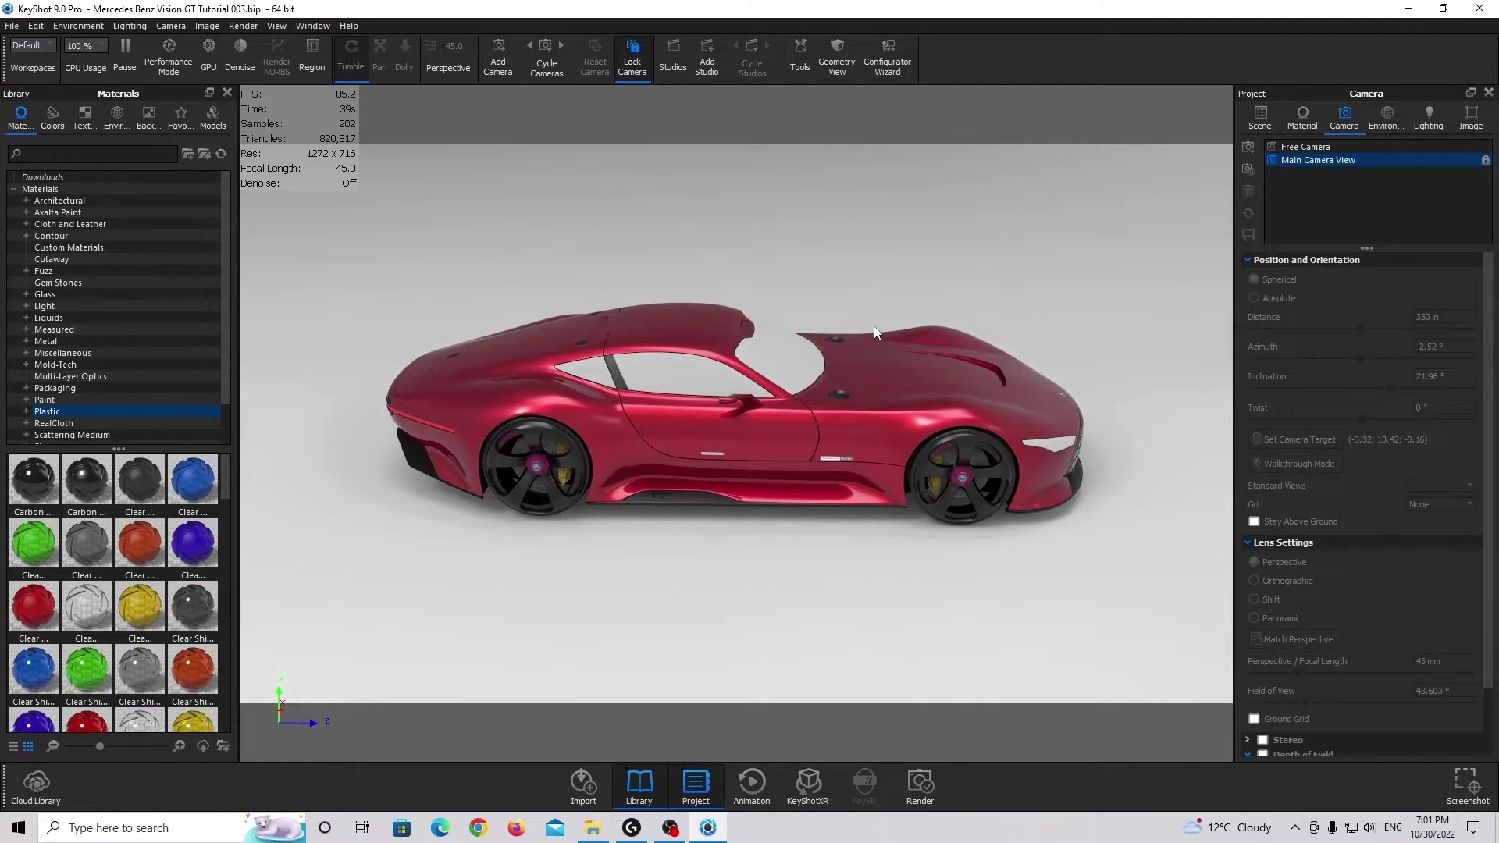
# Add a new environment to the scene and name it Main Environment.
pyautogui.click(1388, 117)
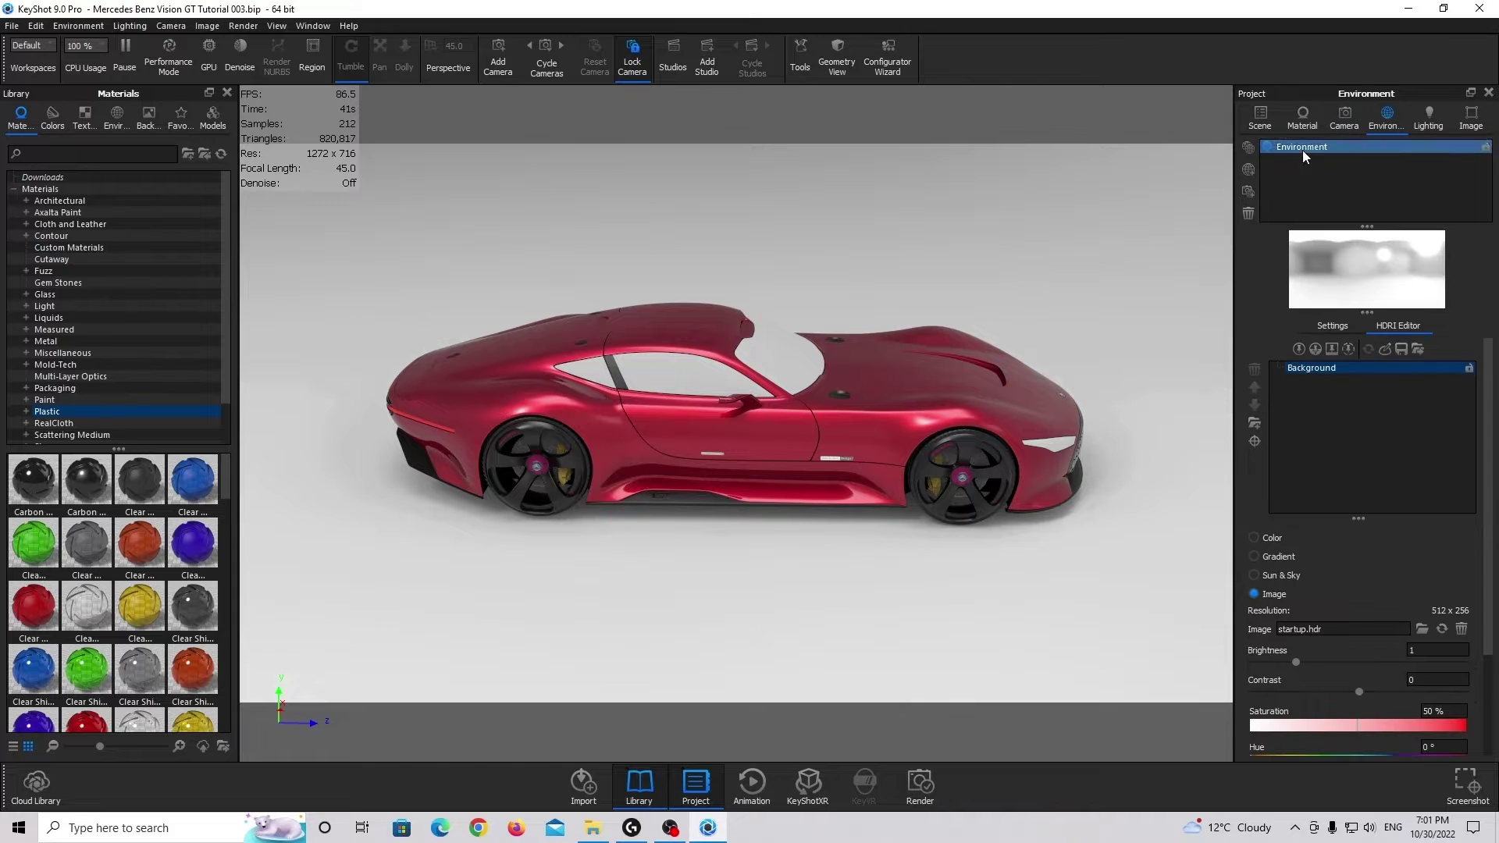
pyautogui.click(1253, 165)
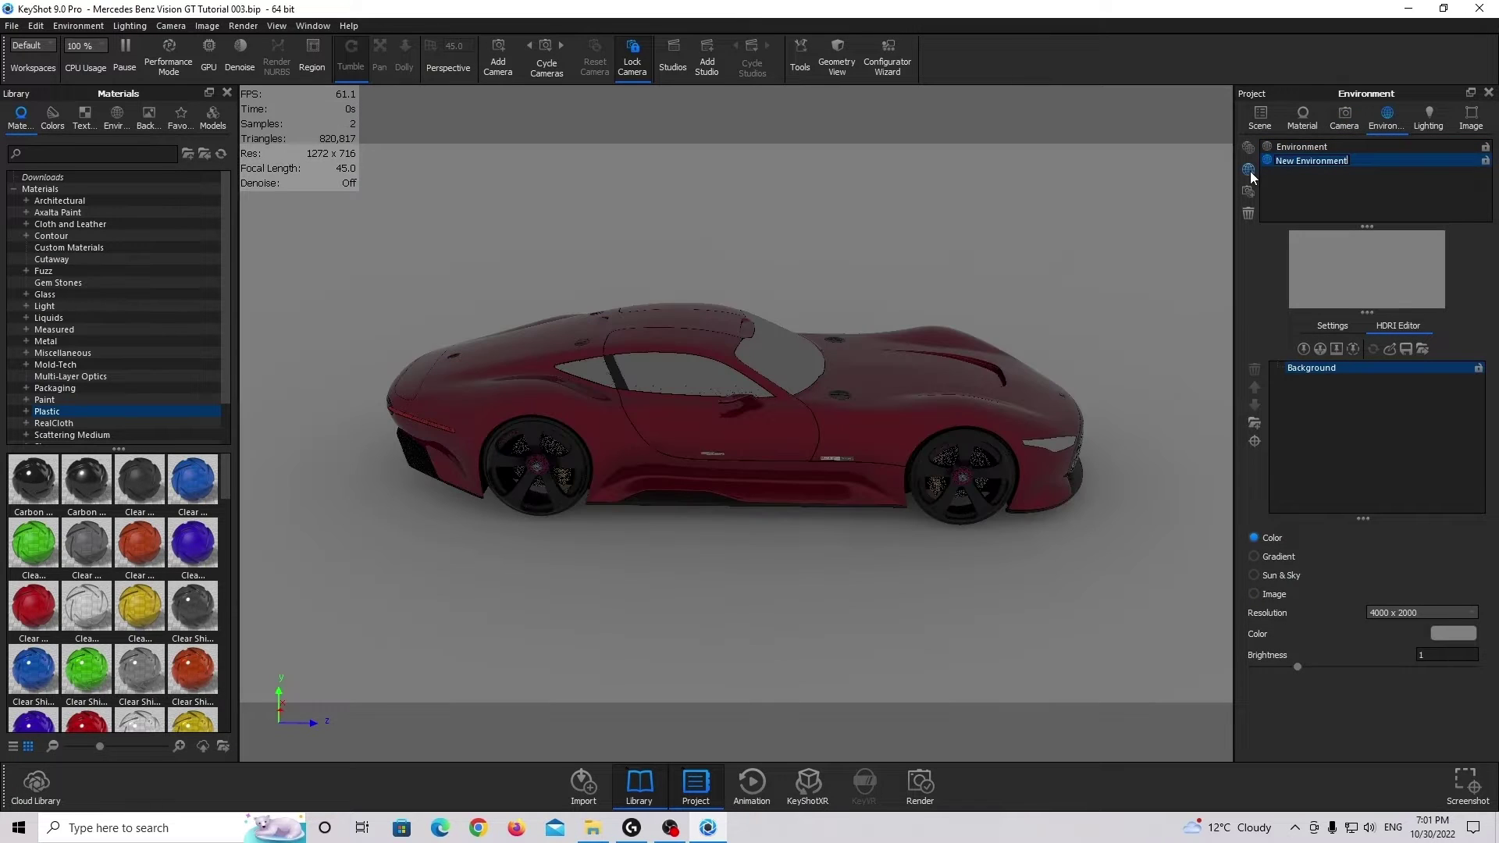
pyautogui.write('Main Envirn')
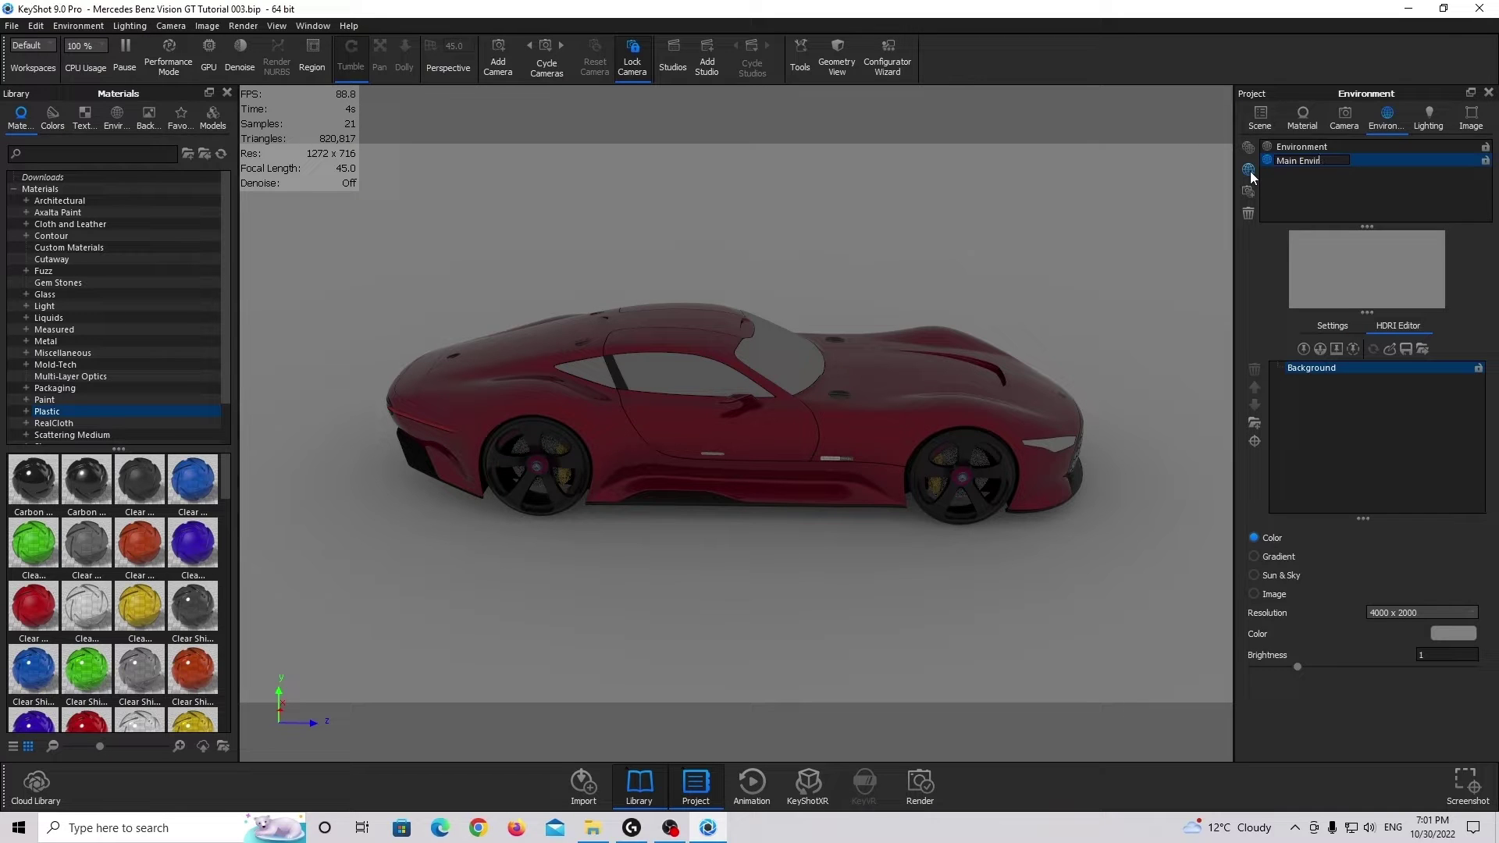
pyautogui.press('BackSpace')
pyautogui.press('BackSpace')
pyautogui.write('ronment')
pyautogui.press('Return')
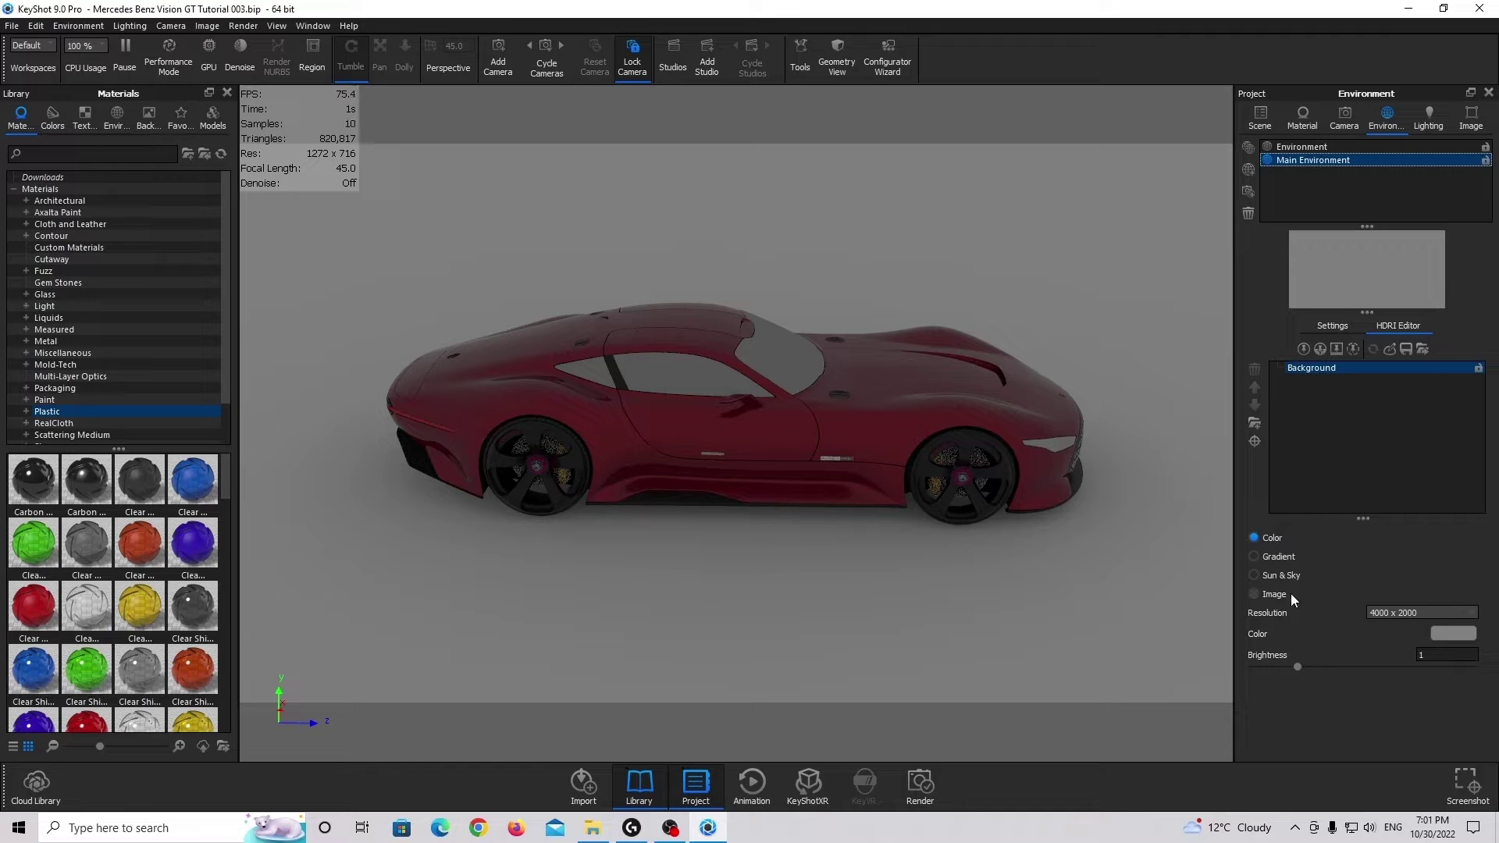
# Enable Flatten Ground and Occlusion Ground Shadows for the Main Environment.
pyautogui.click(1330, 328)
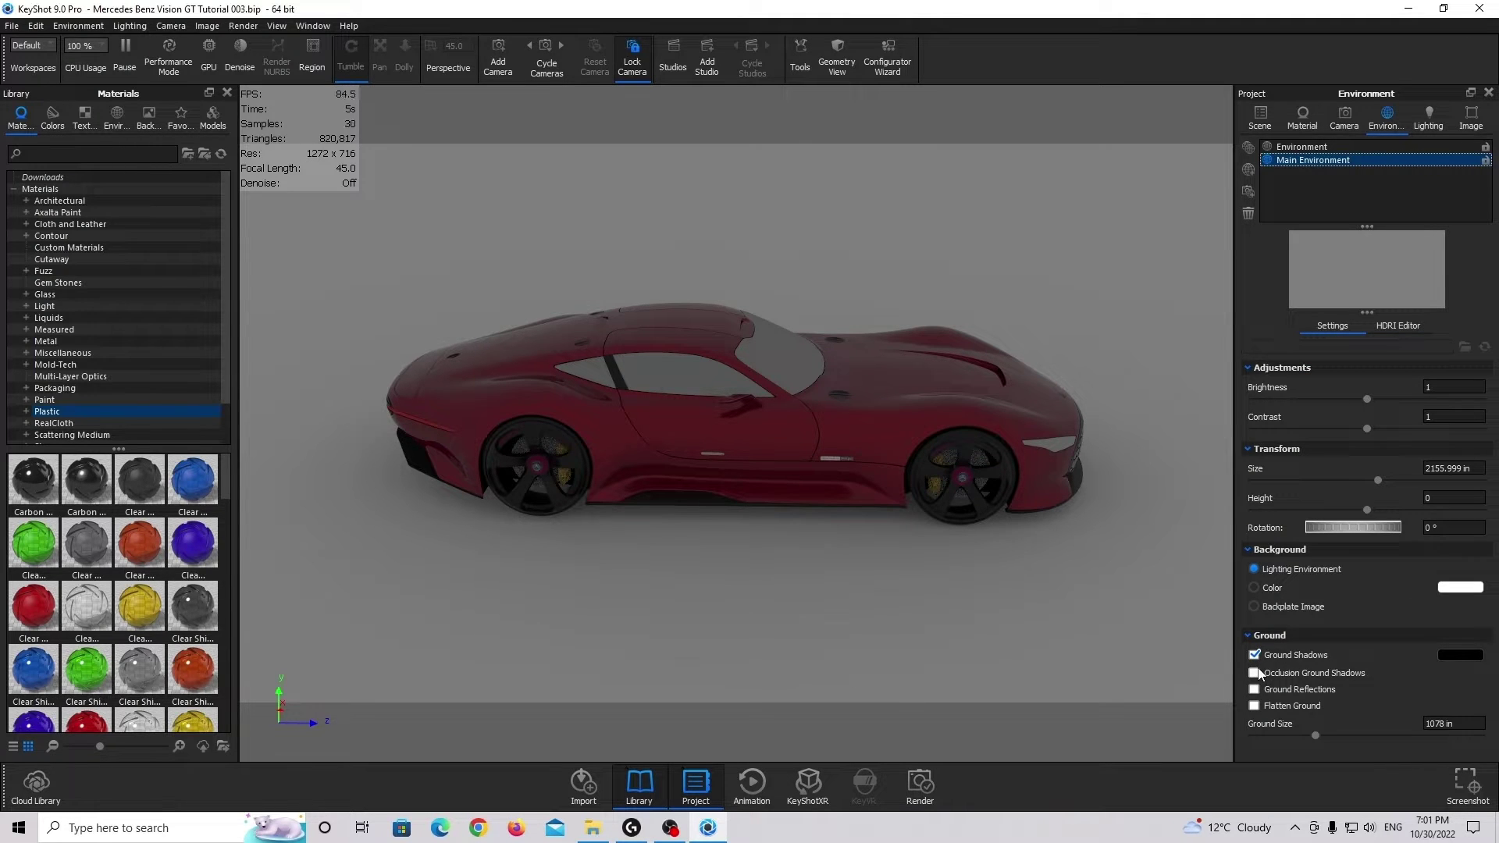
pyautogui.click(1254, 706)
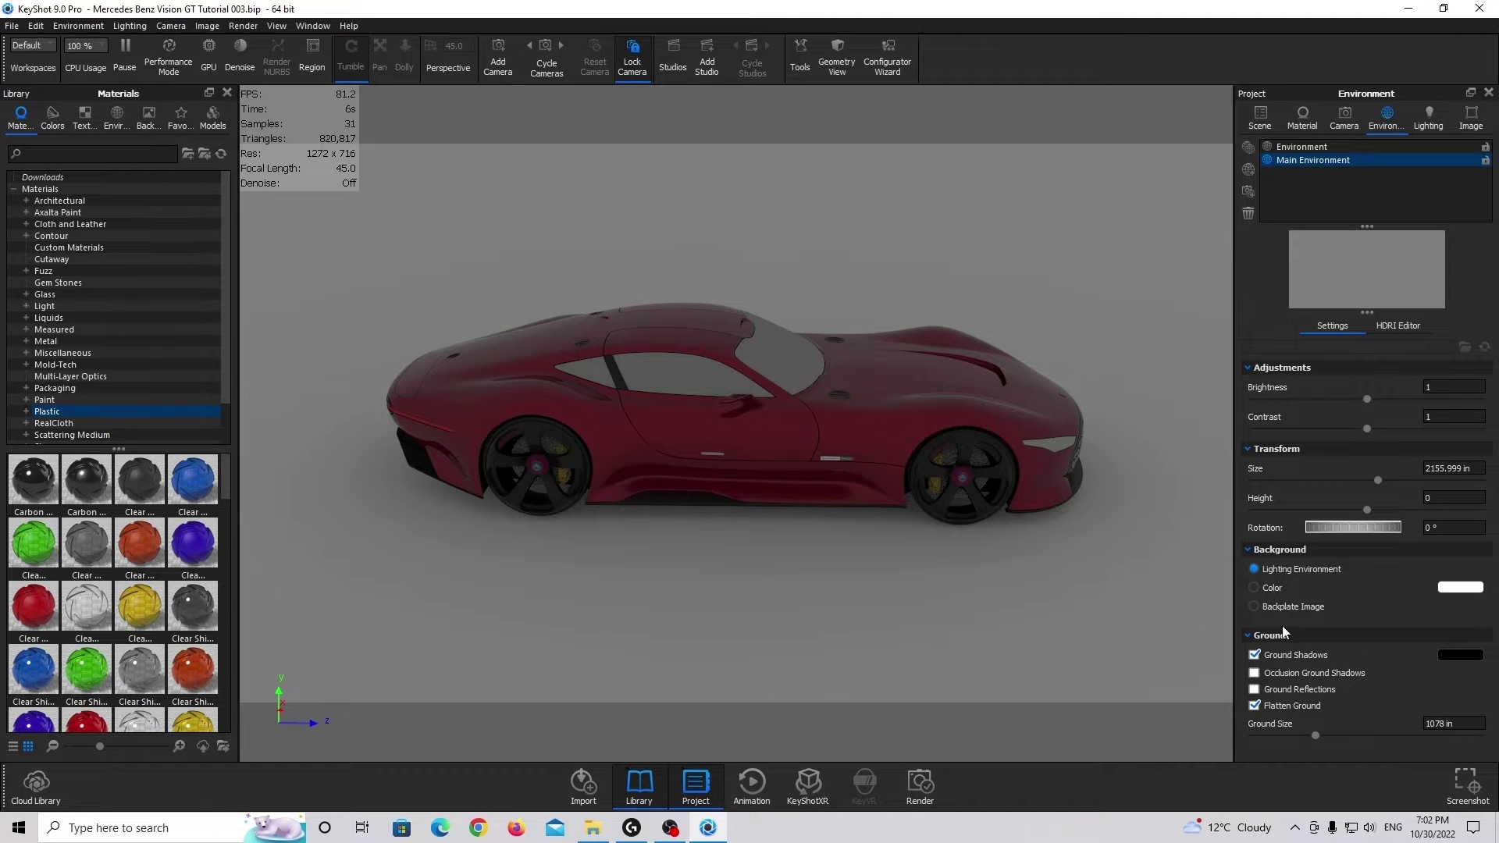
pyautogui.click(1254, 673)
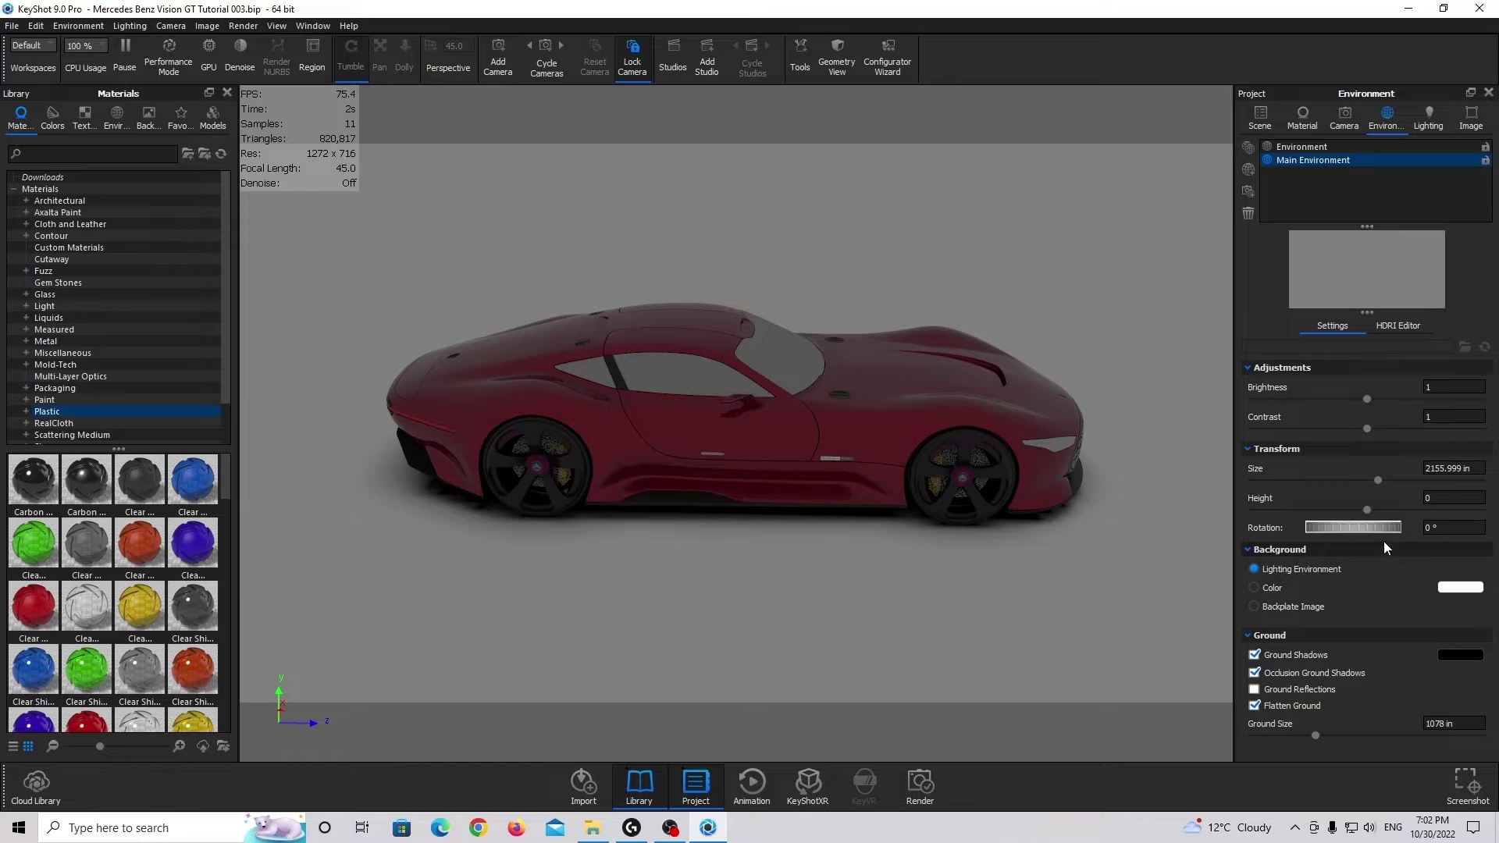
# Change the Main Environment's HDRI background to a gradient with a resolution of 10000 x 5000.
pyautogui.click(1390, 324)
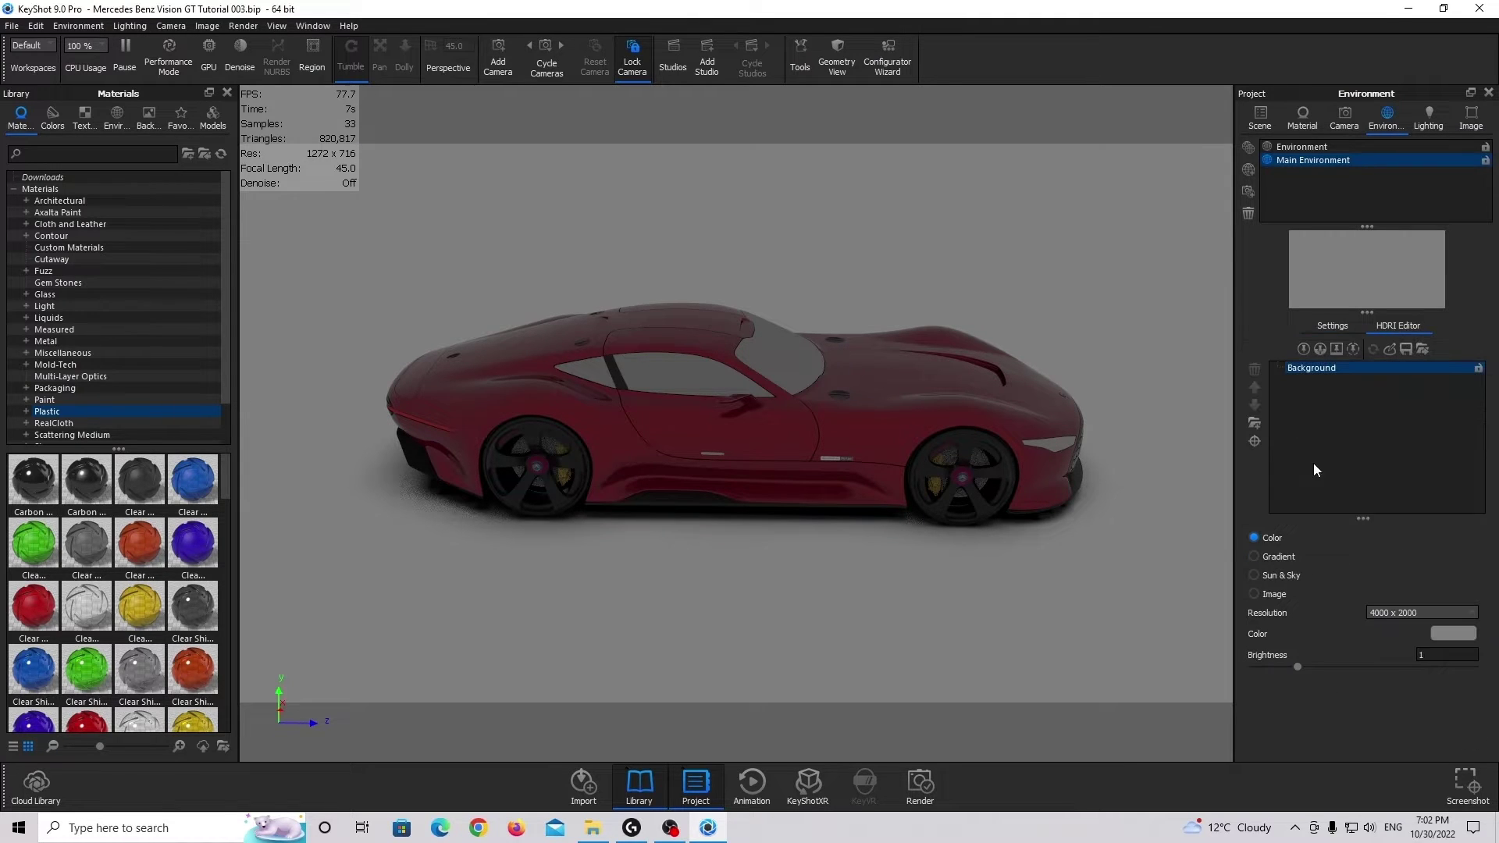
pyautogui.click(1269, 557)
pyautogui.click(1421, 617)
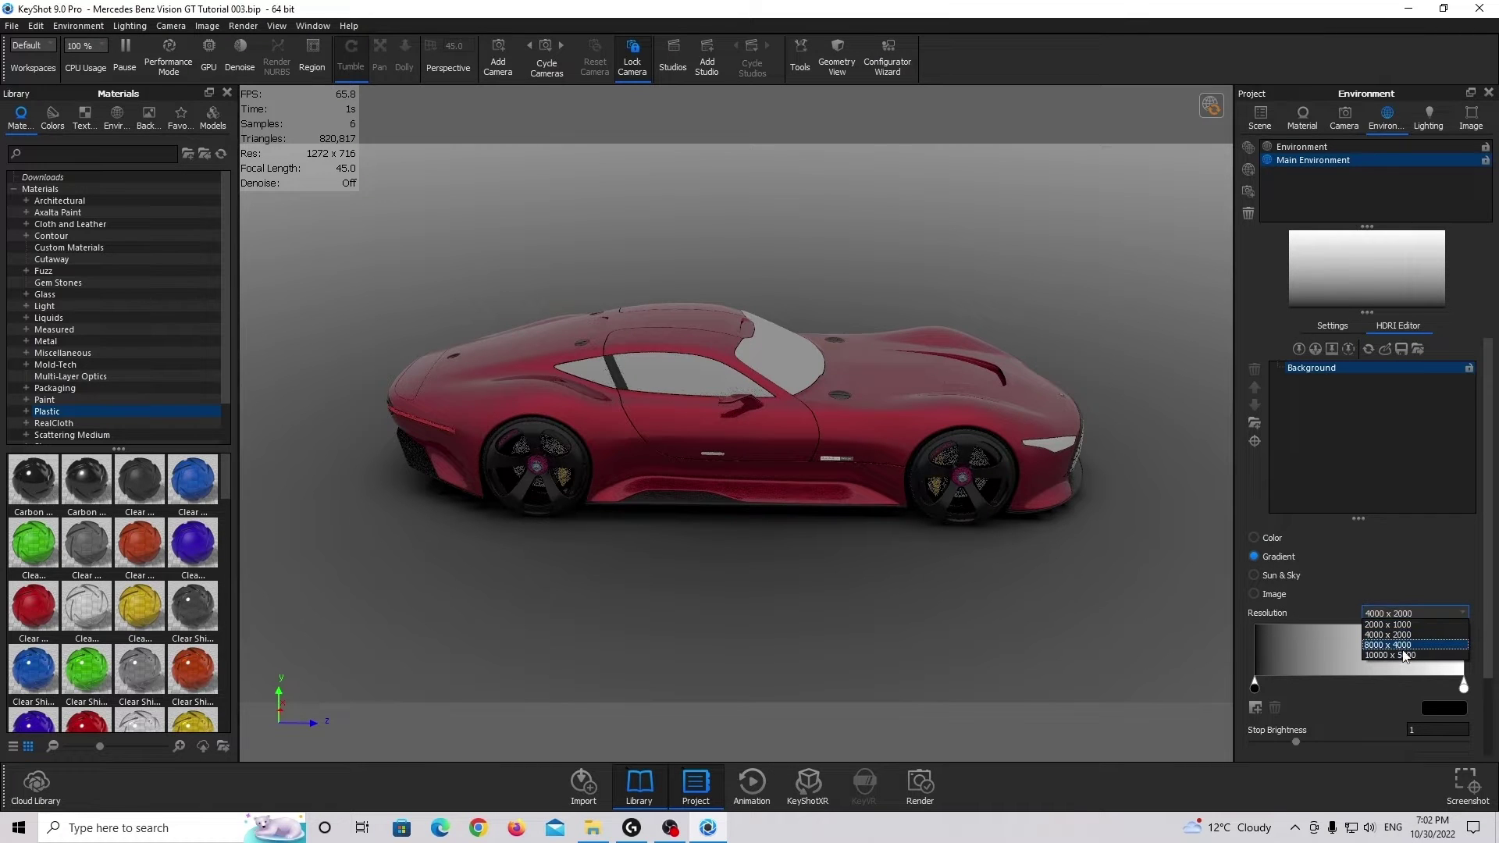
pyautogui.click(1405, 650)
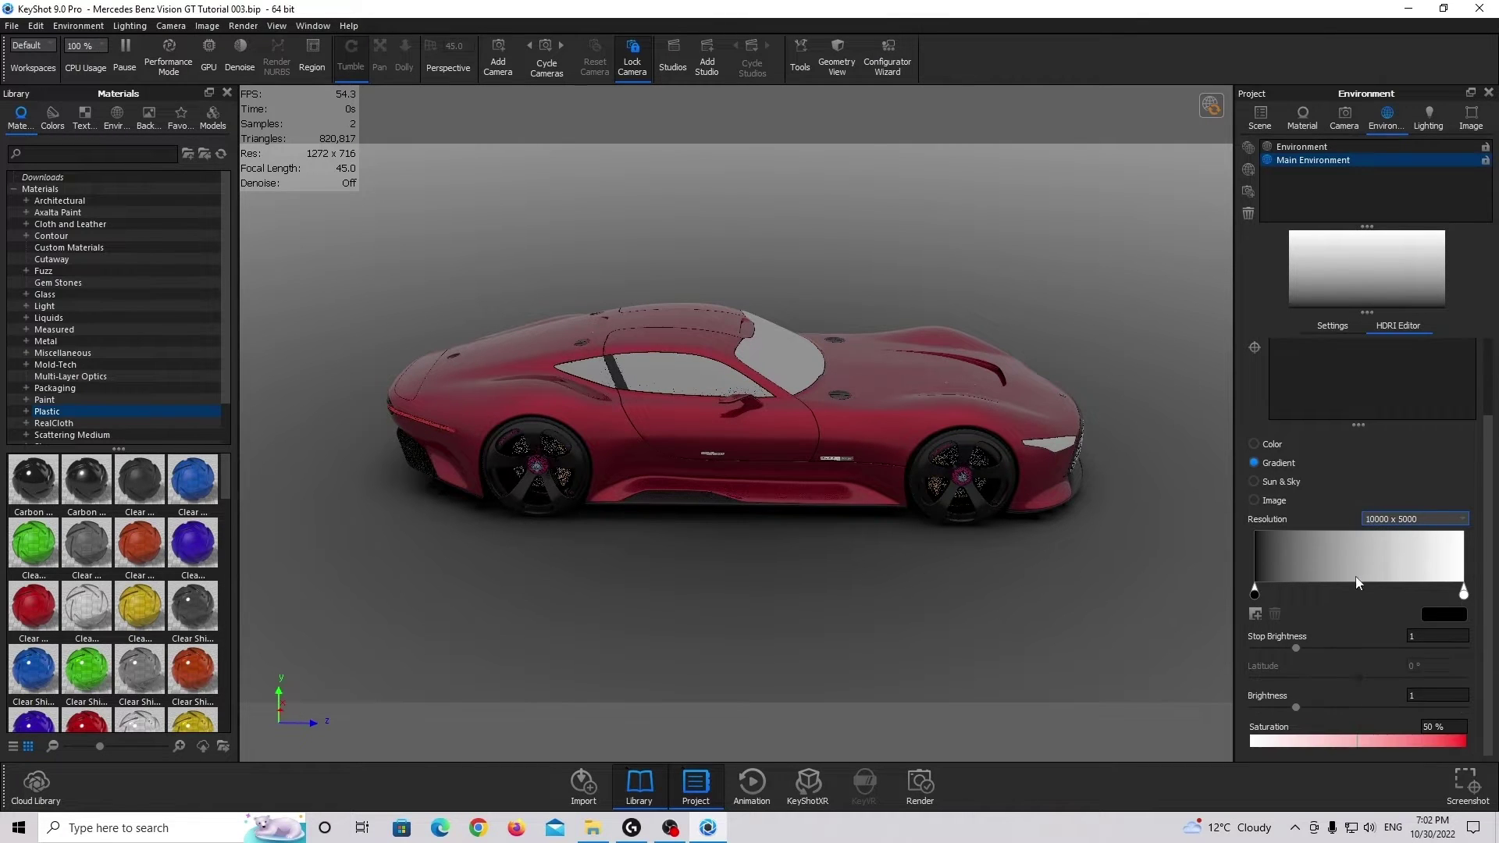
# Set the gradient stop at 90° latitude to black, #000000.
pyautogui.click(1464, 595)
pyautogui.click(1444, 615)
pyautogui.click(1168, 546)
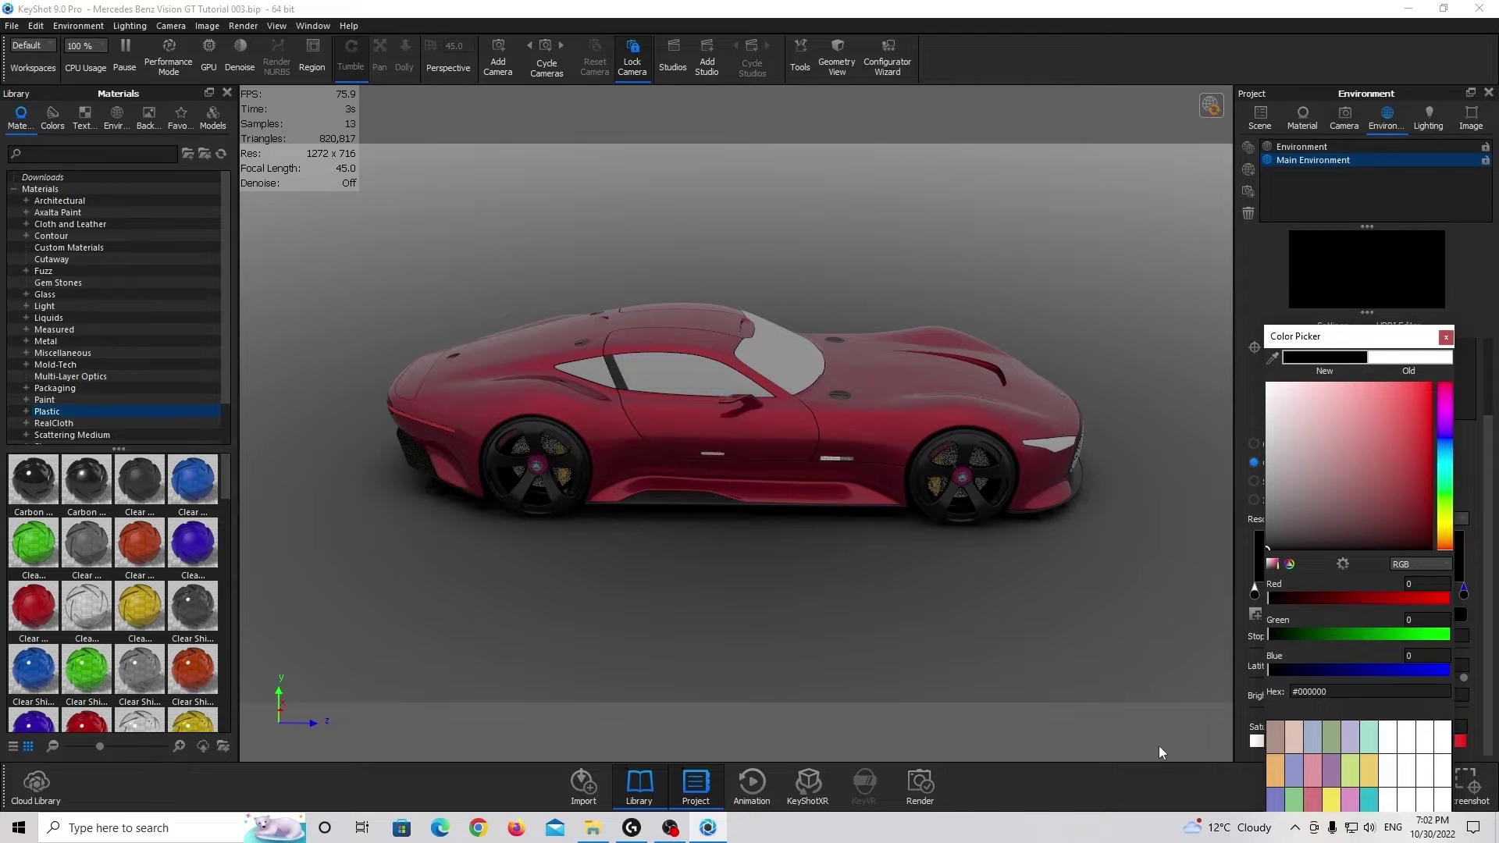
pyautogui.click(1197, 781)
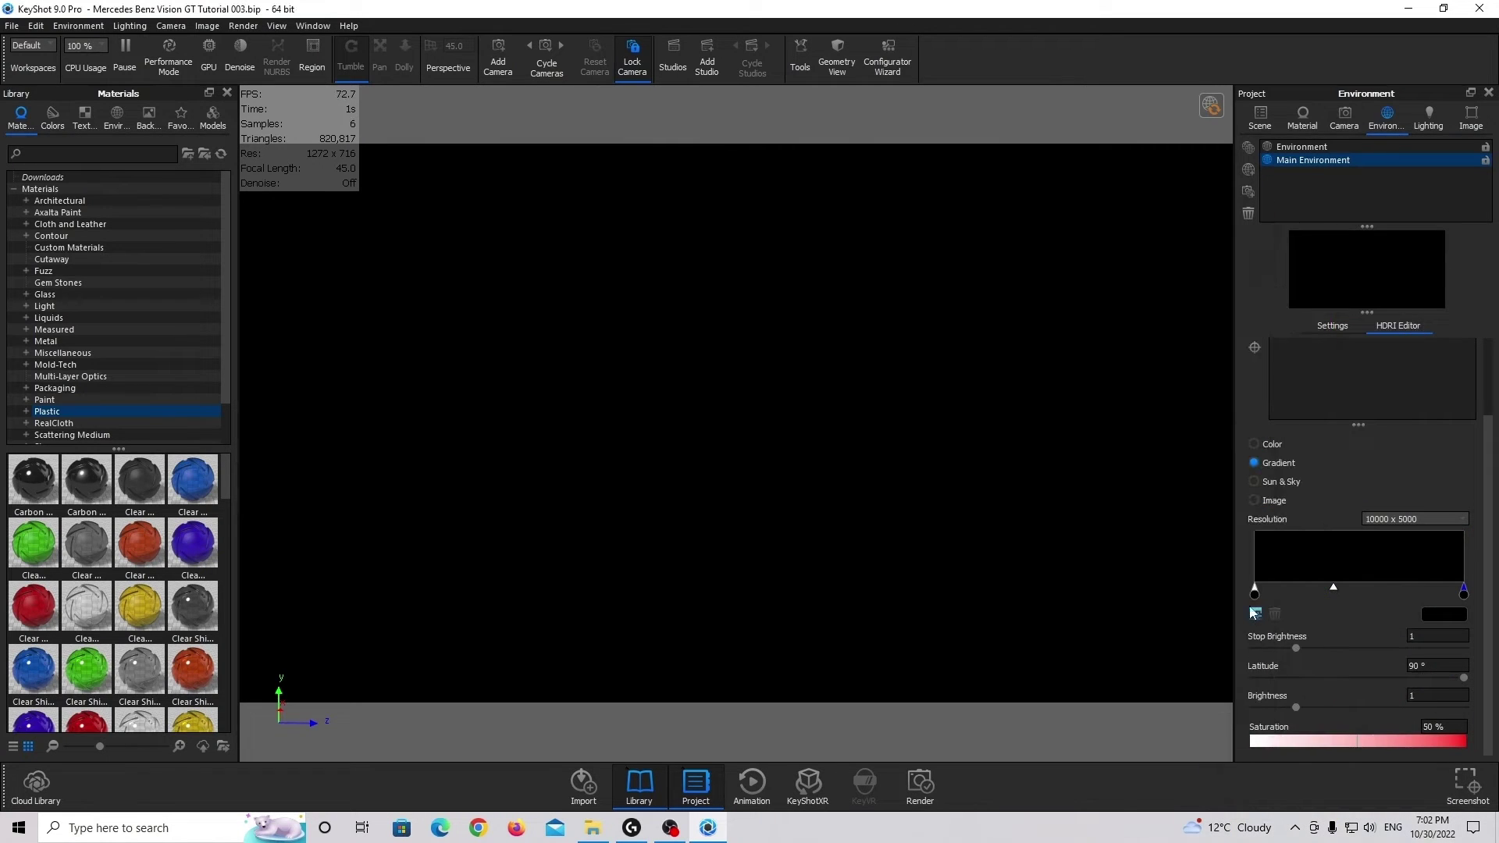
# Set the gradient stop at -90° latitude to a light grey.
pyautogui.click(1254, 593)
pyautogui.doubleClick(1255, 595)
pyautogui.moveTo(1132, 352); pyautogui.dragTo(941, 320)
pyautogui.click(1198, 783)
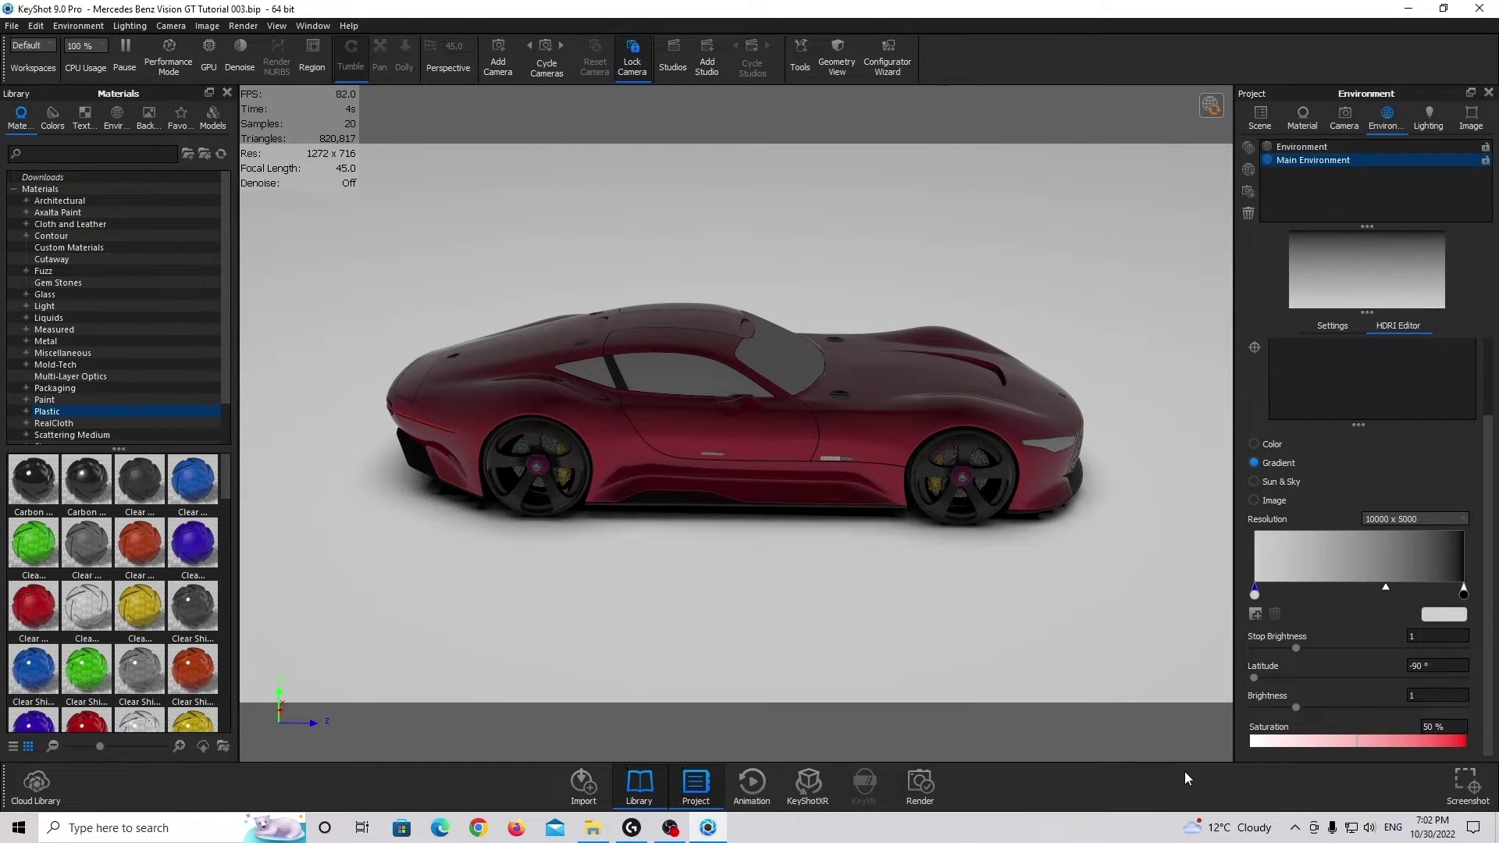
# Recolor the gradient's upper-latitude black stop to a very dark navy blue, #0D101C.
pyautogui.doubleClick(1463, 592)
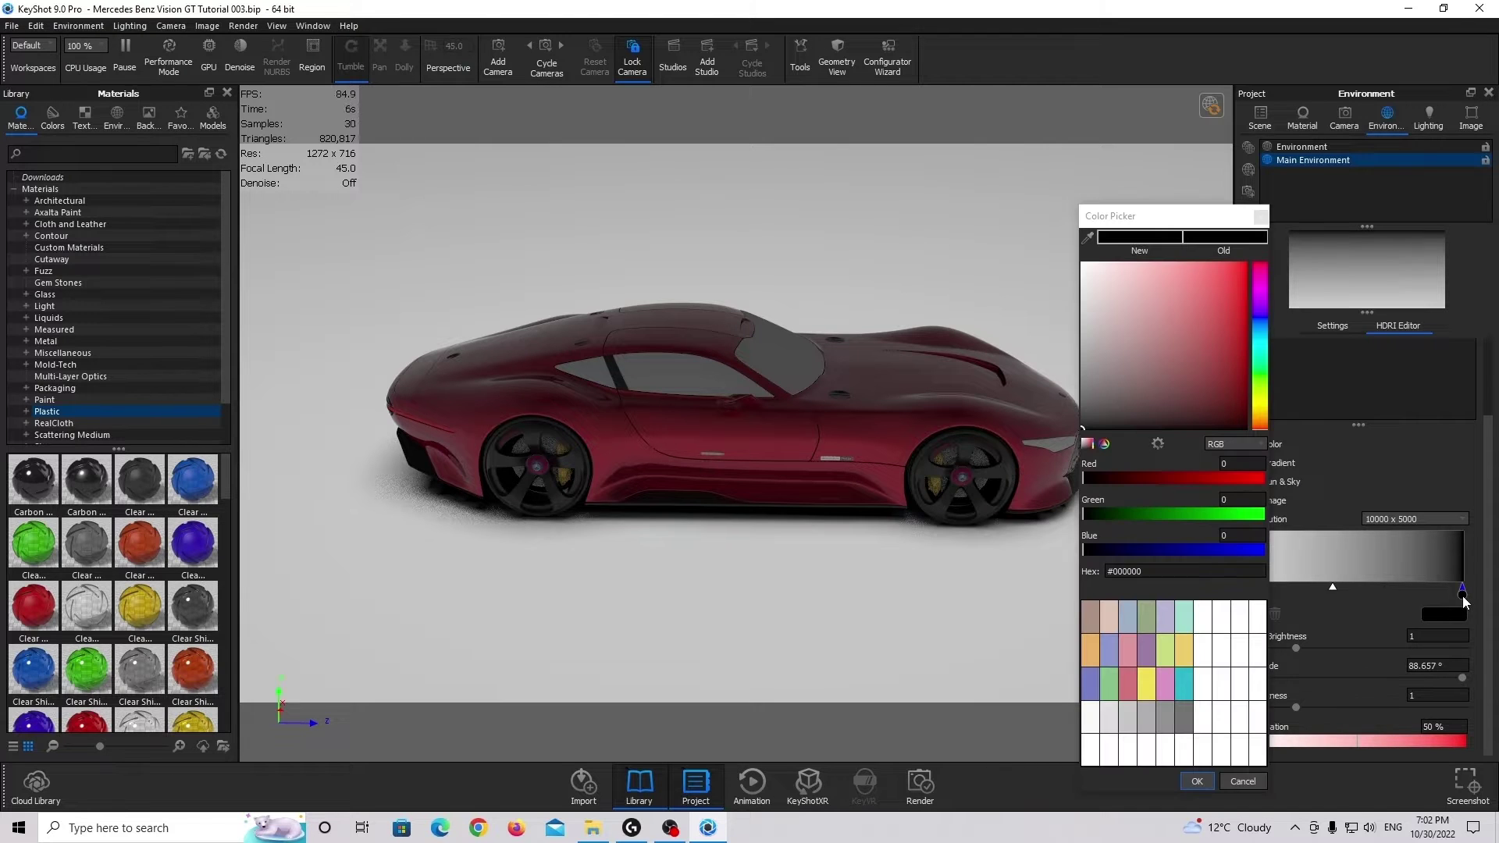
pyautogui.click(1260, 320)
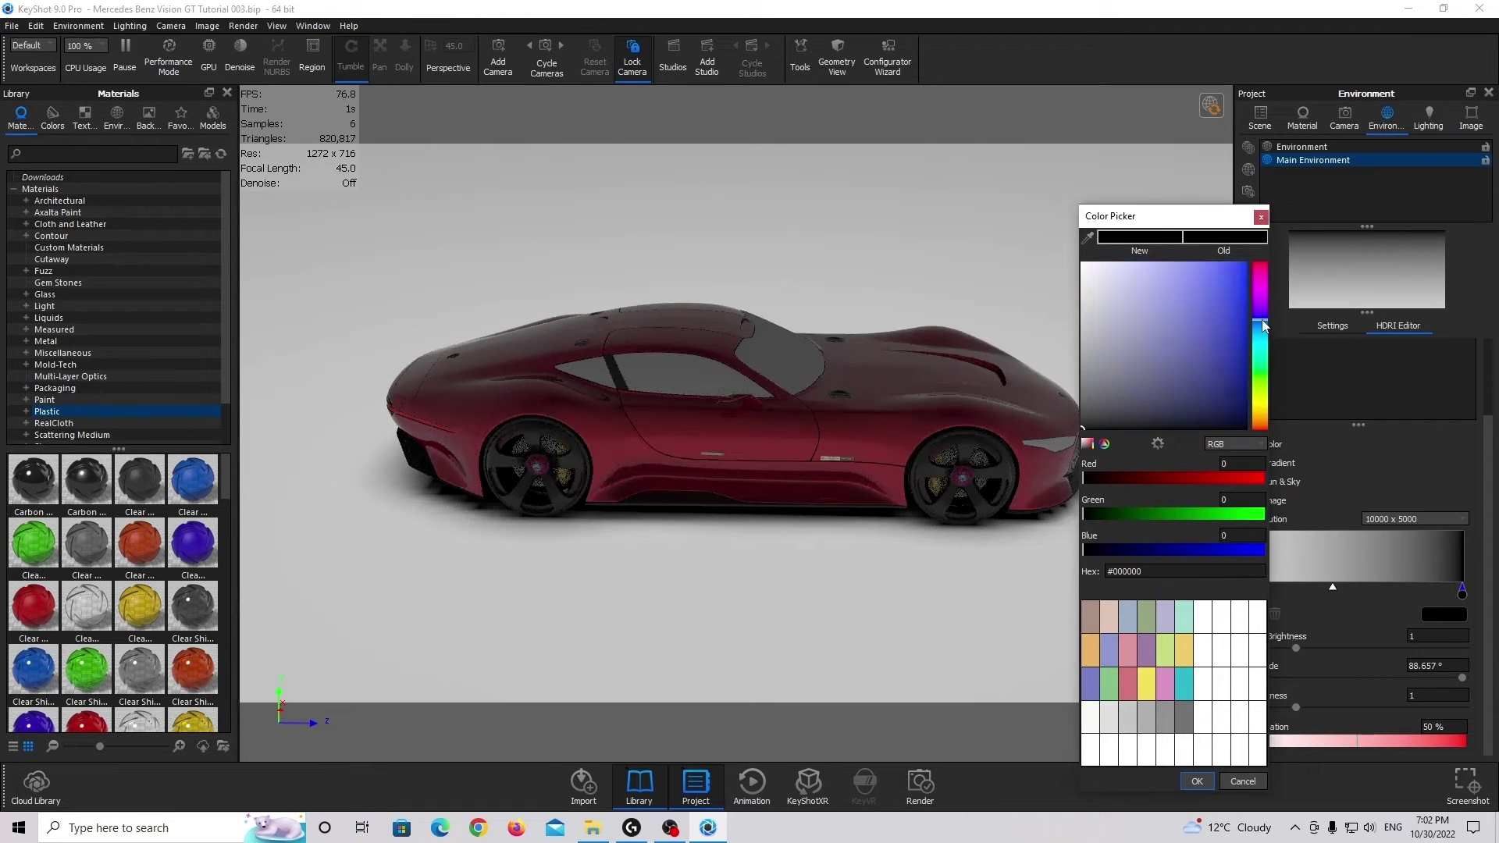
pyautogui.moveTo(1262, 321); pyautogui.dragTo(1262, 324)
pyautogui.moveTo(1203, 414); pyautogui.dragTo(1223, 428)
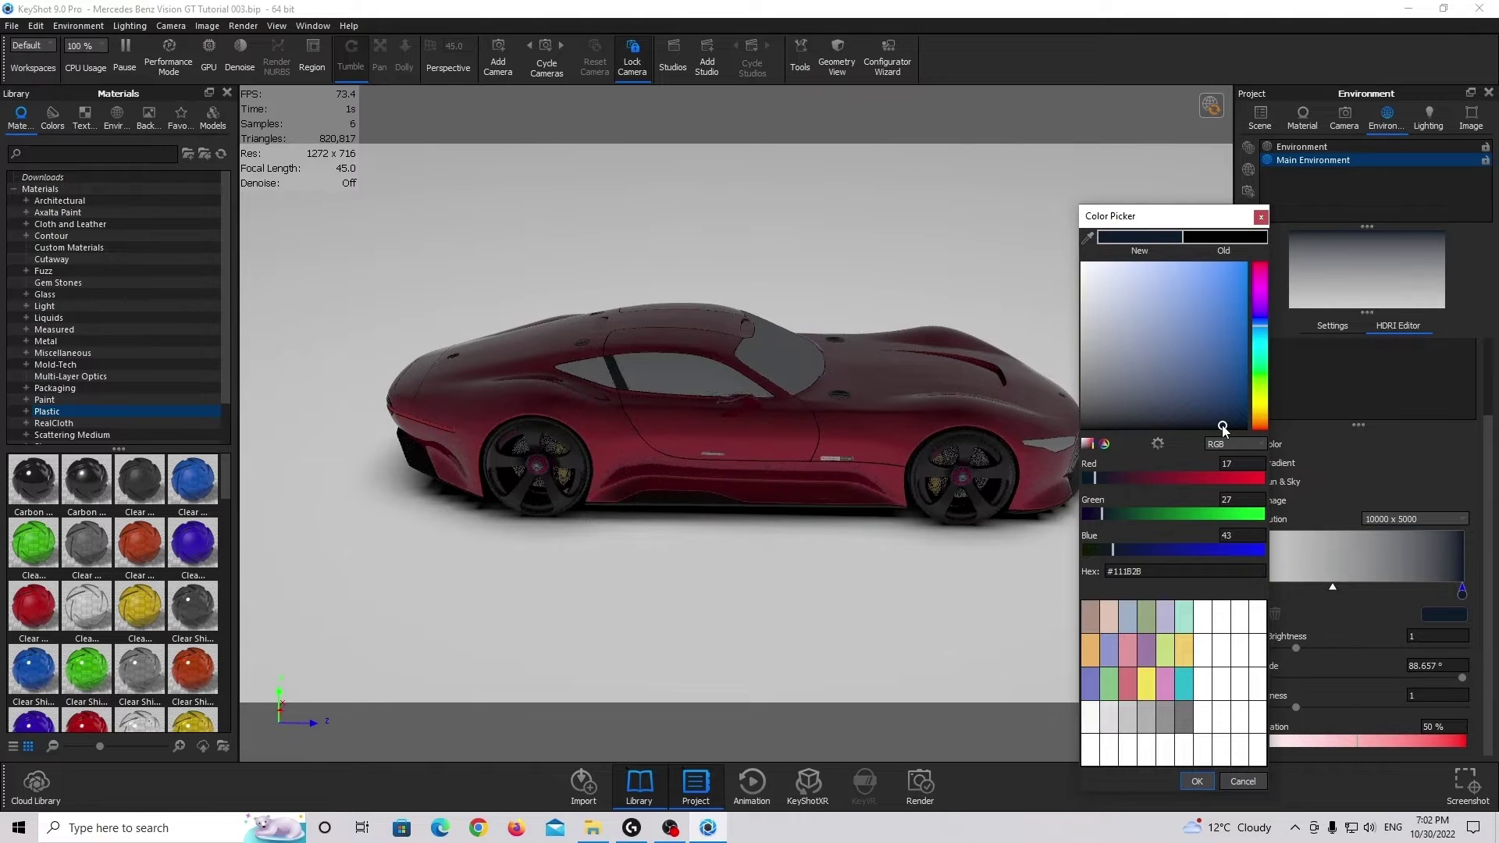
pyautogui.moveTo(1094, 478); pyautogui.dragTo(1104, 553)
pyautogui.click(1103, 516)
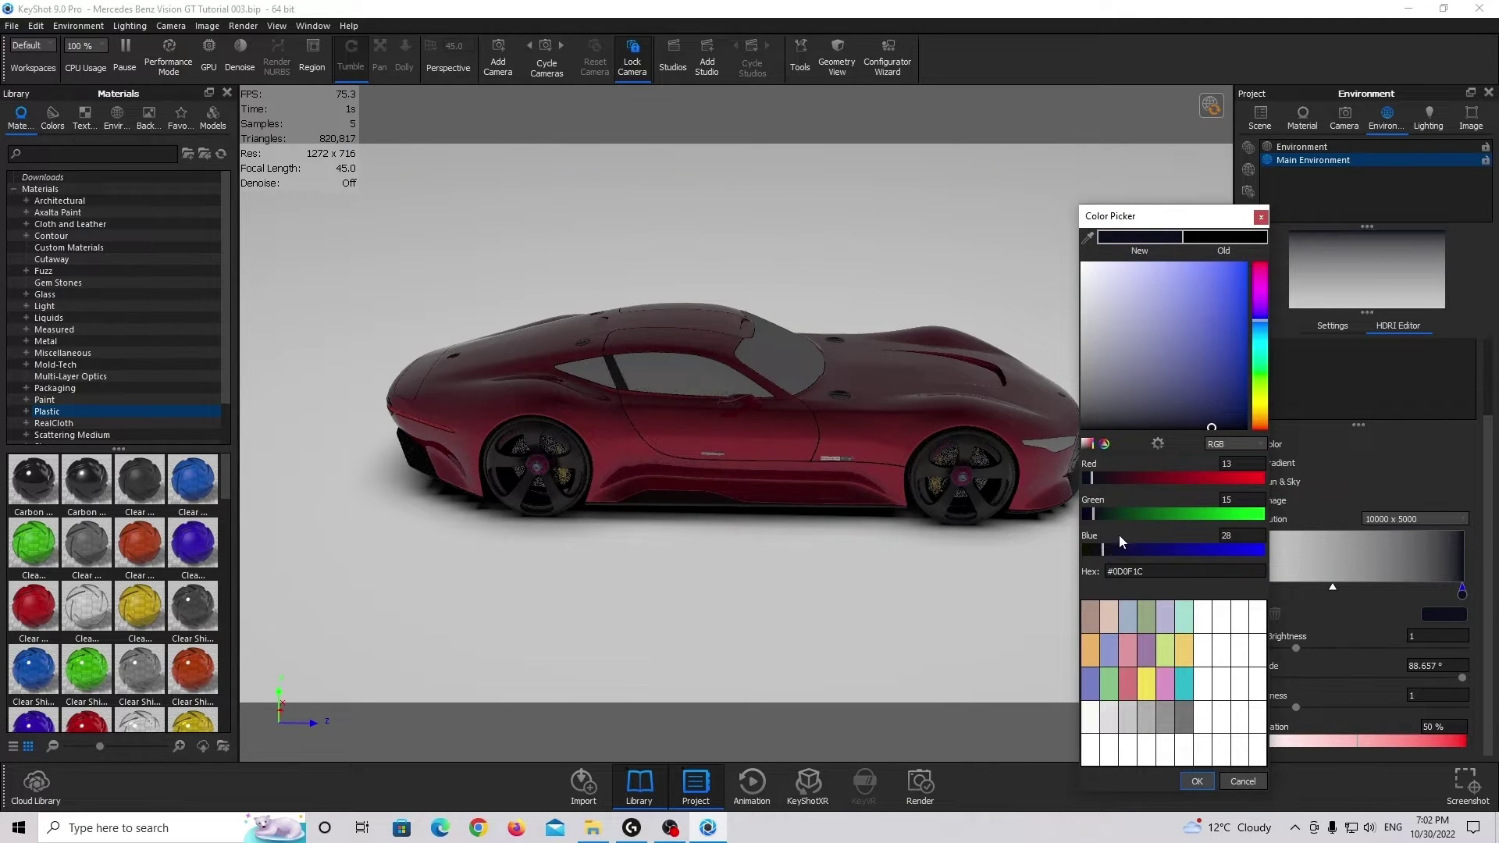
pyautogui.click(1097, 518)
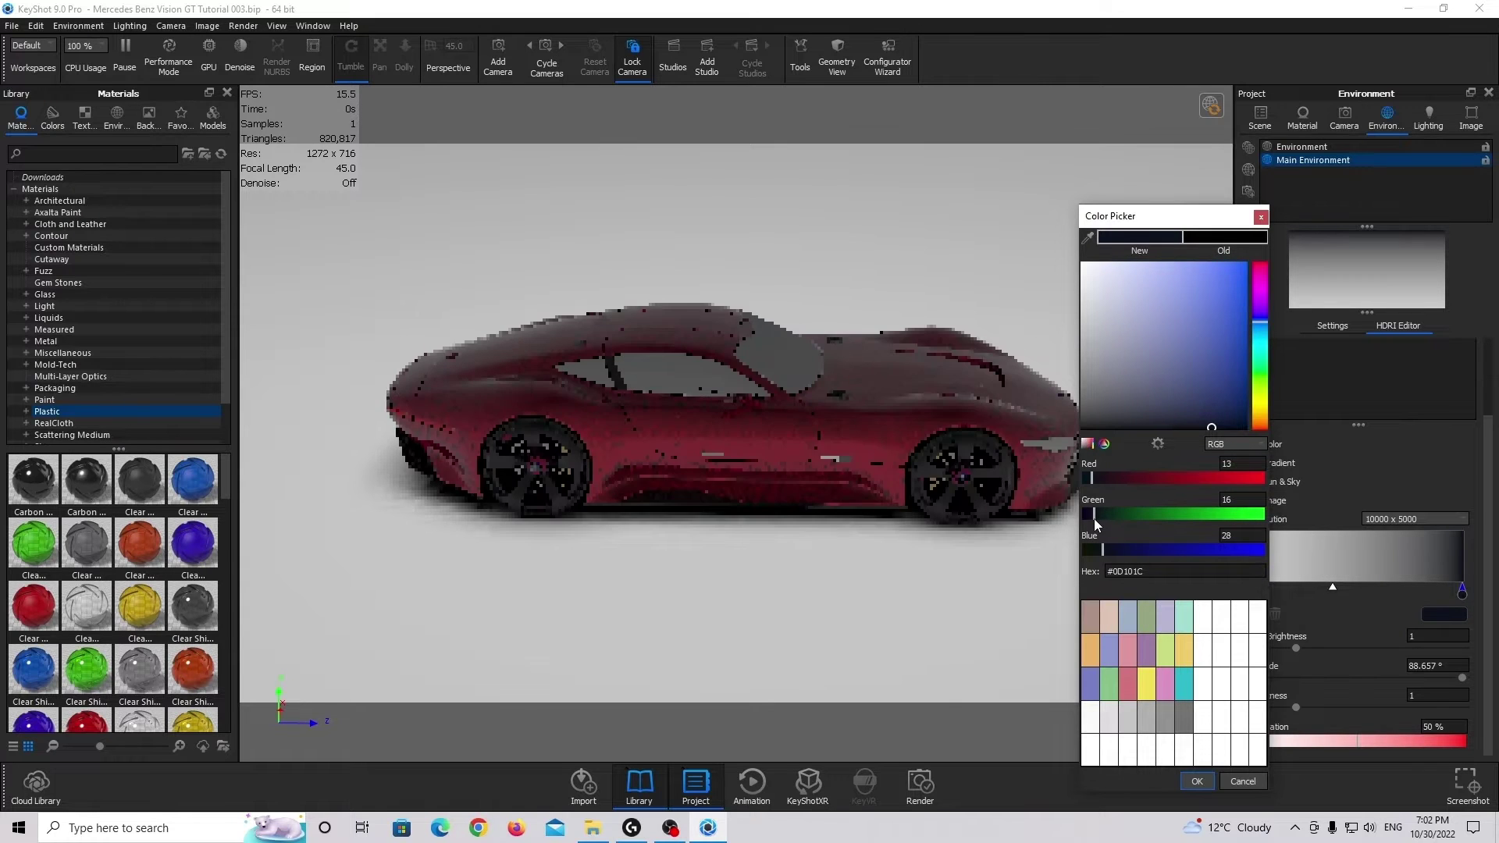
pyautogui.click(1198, 782)
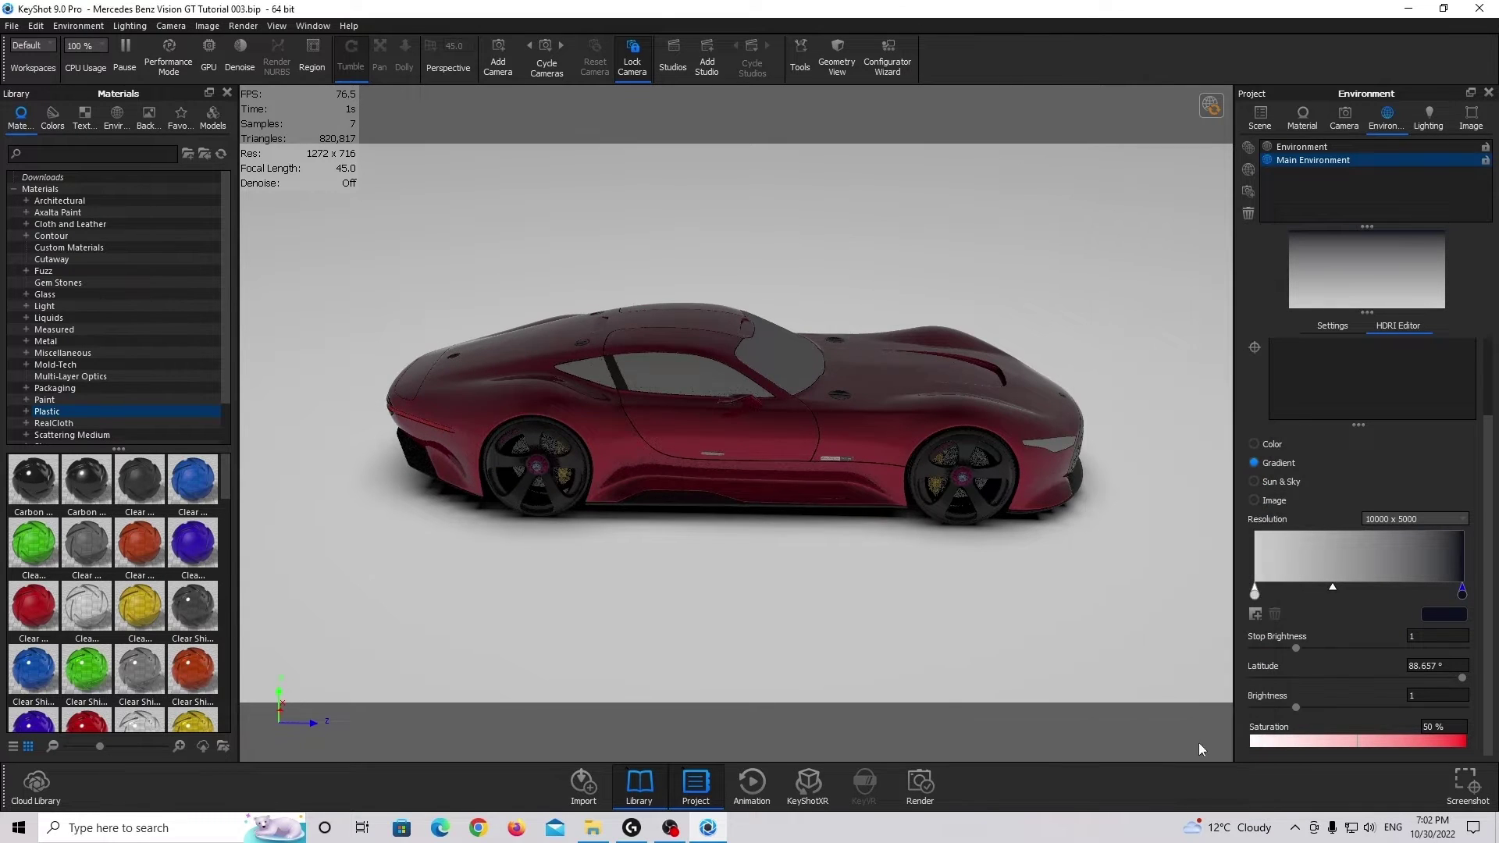
# Set the dark navy gradient stop's latitude to 90° and shift the gradient midpoint toward the light grey stop, about a third along.
pyautogui.click(1332, 590)
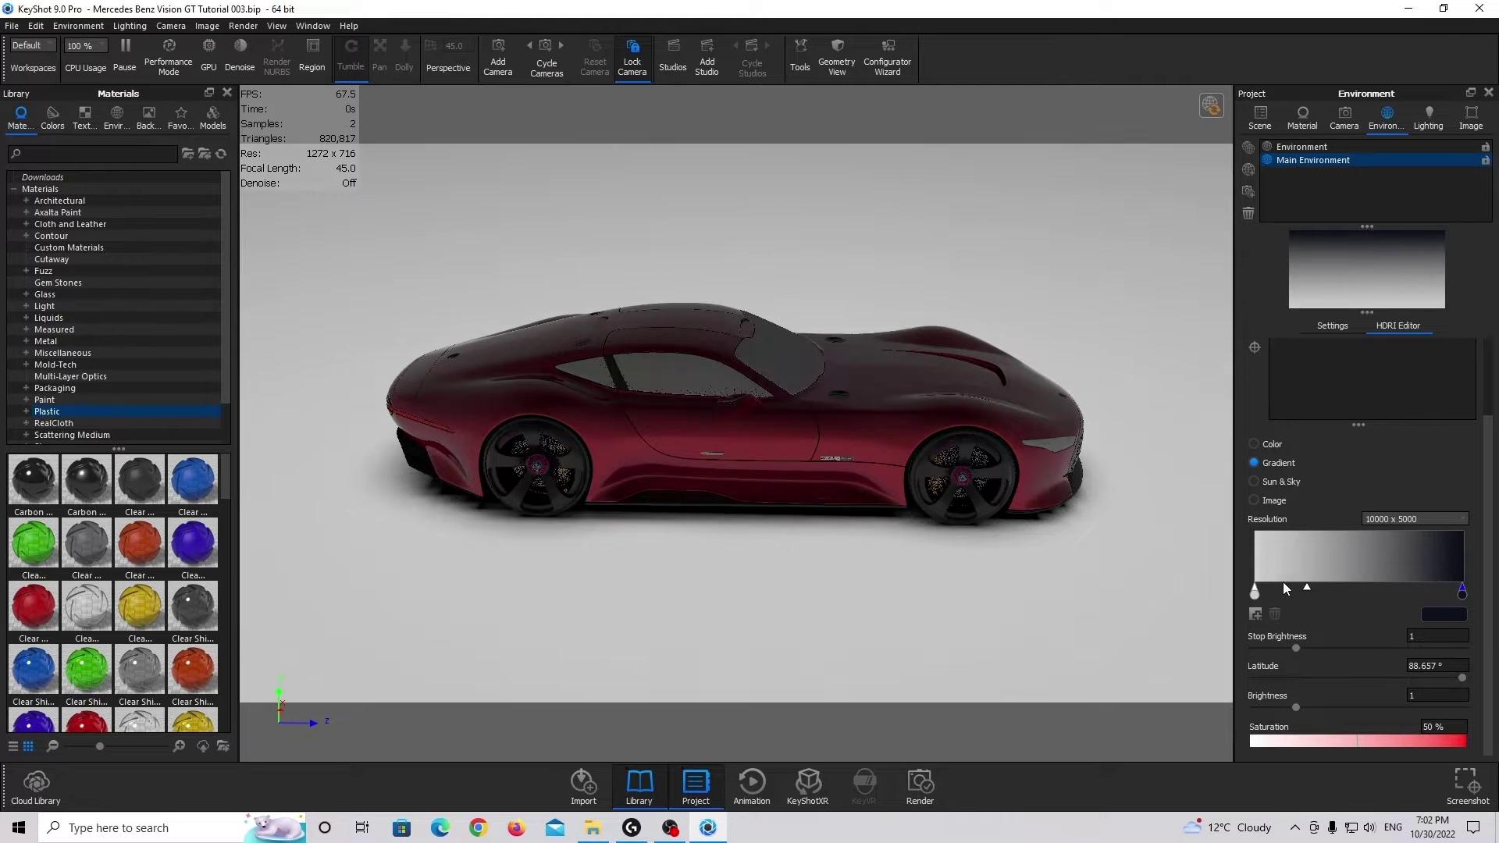
pyautogui.moveTo(1297, 590)
pyautogui.mouseDown()
pyautogui.moveTo(1347, 595)
pyautogui.moveTo(1290, 592)
pyautogui.moveTo(1337, 597)
pyautogui.moveTo(1306, 589)
pyautogui.mouseUp()
pyautogui.click(1464, 678)
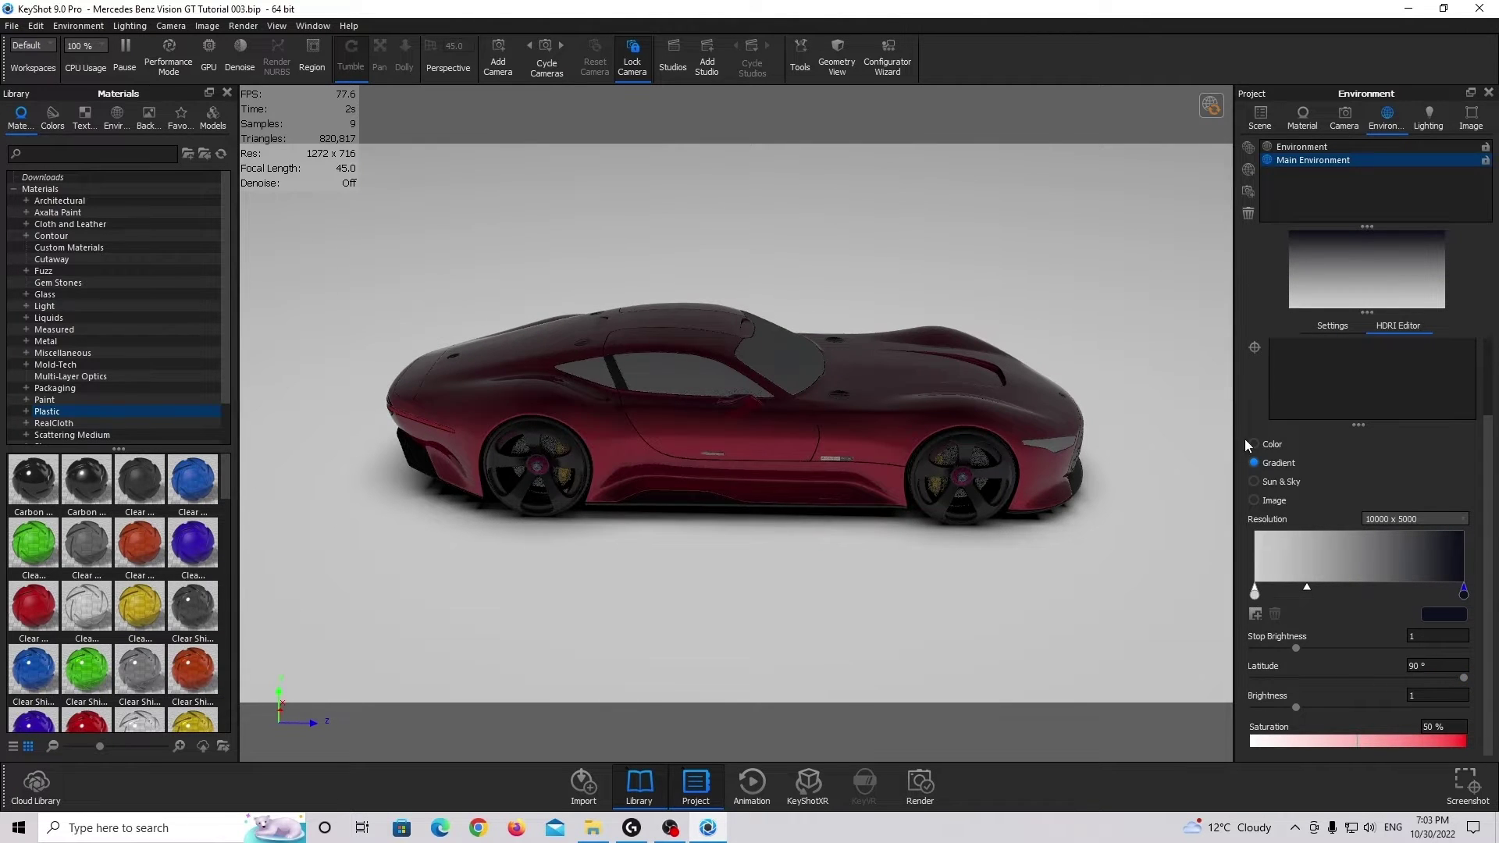
pyautogui.click(1253, 593)
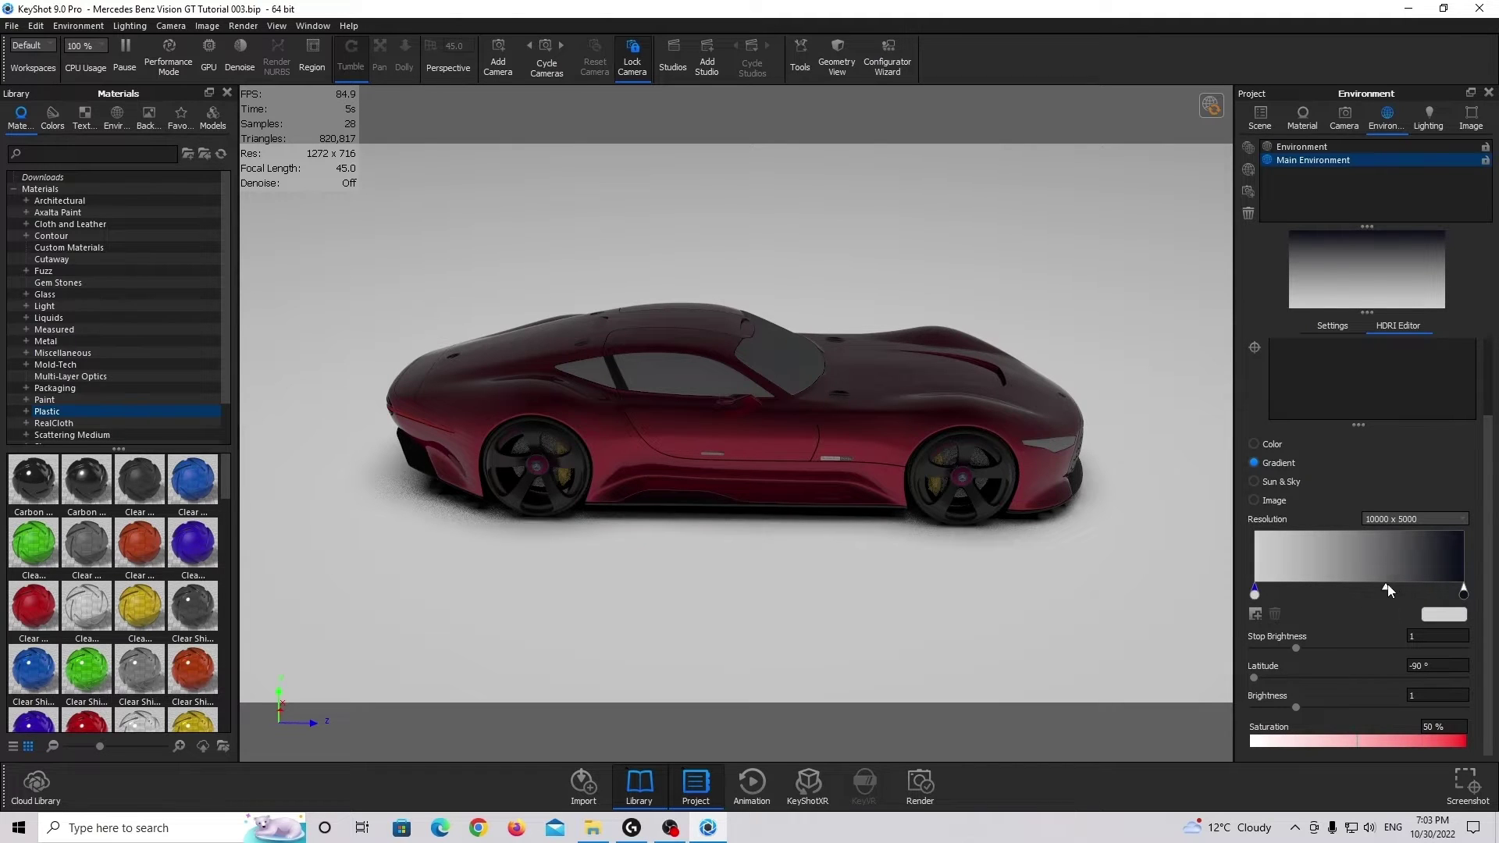
pyautogui.moveTo(1389, 584); pyautogui.dragTo(1324, 591)
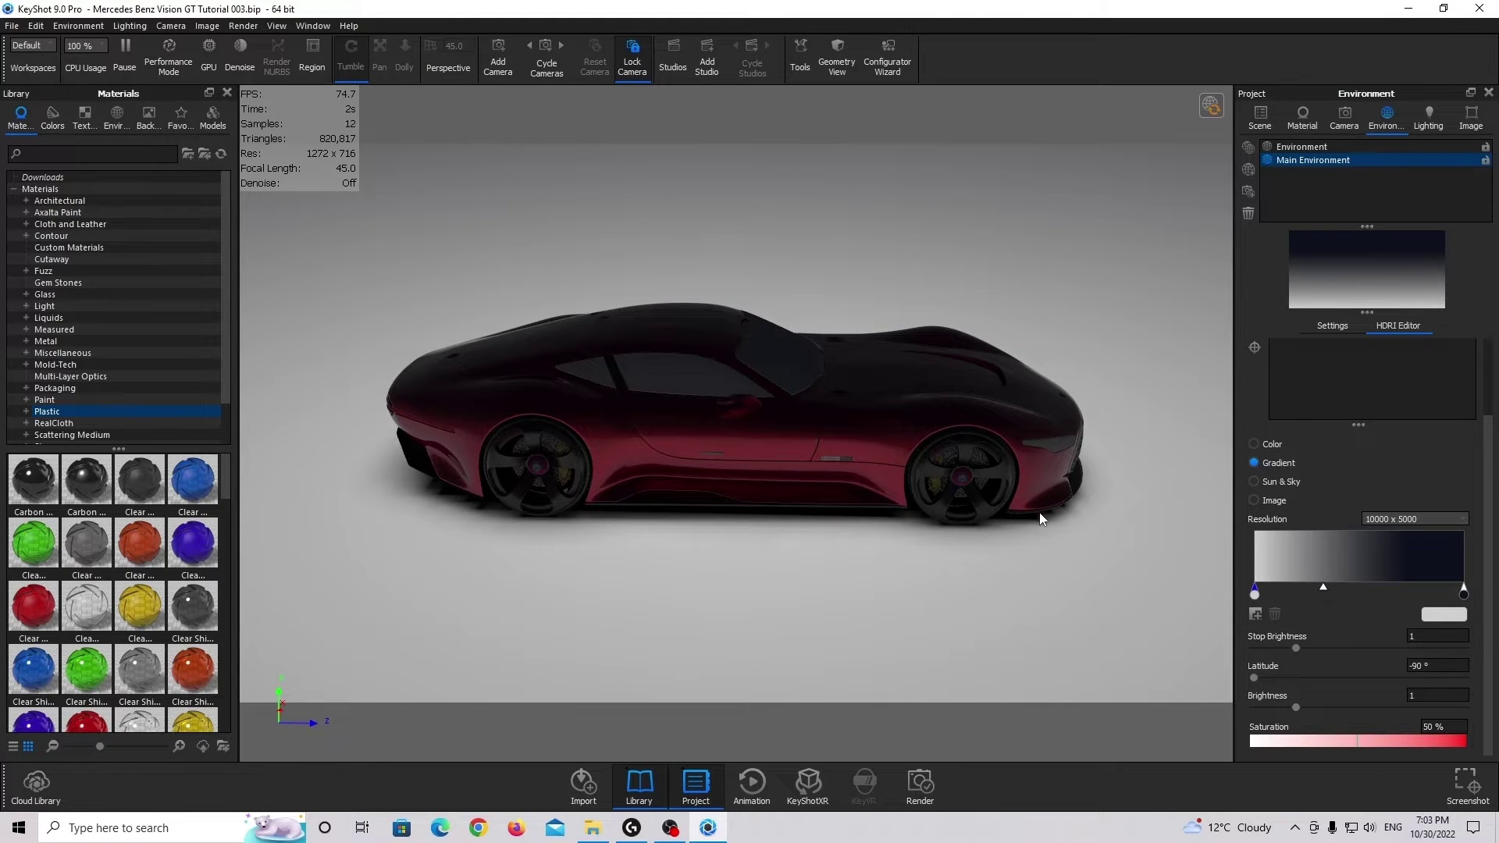
# Examine the whole gradient environment dome around the car from the Free Camera, and return to the Main Camera View.
pyautogui.click(1342, 122)
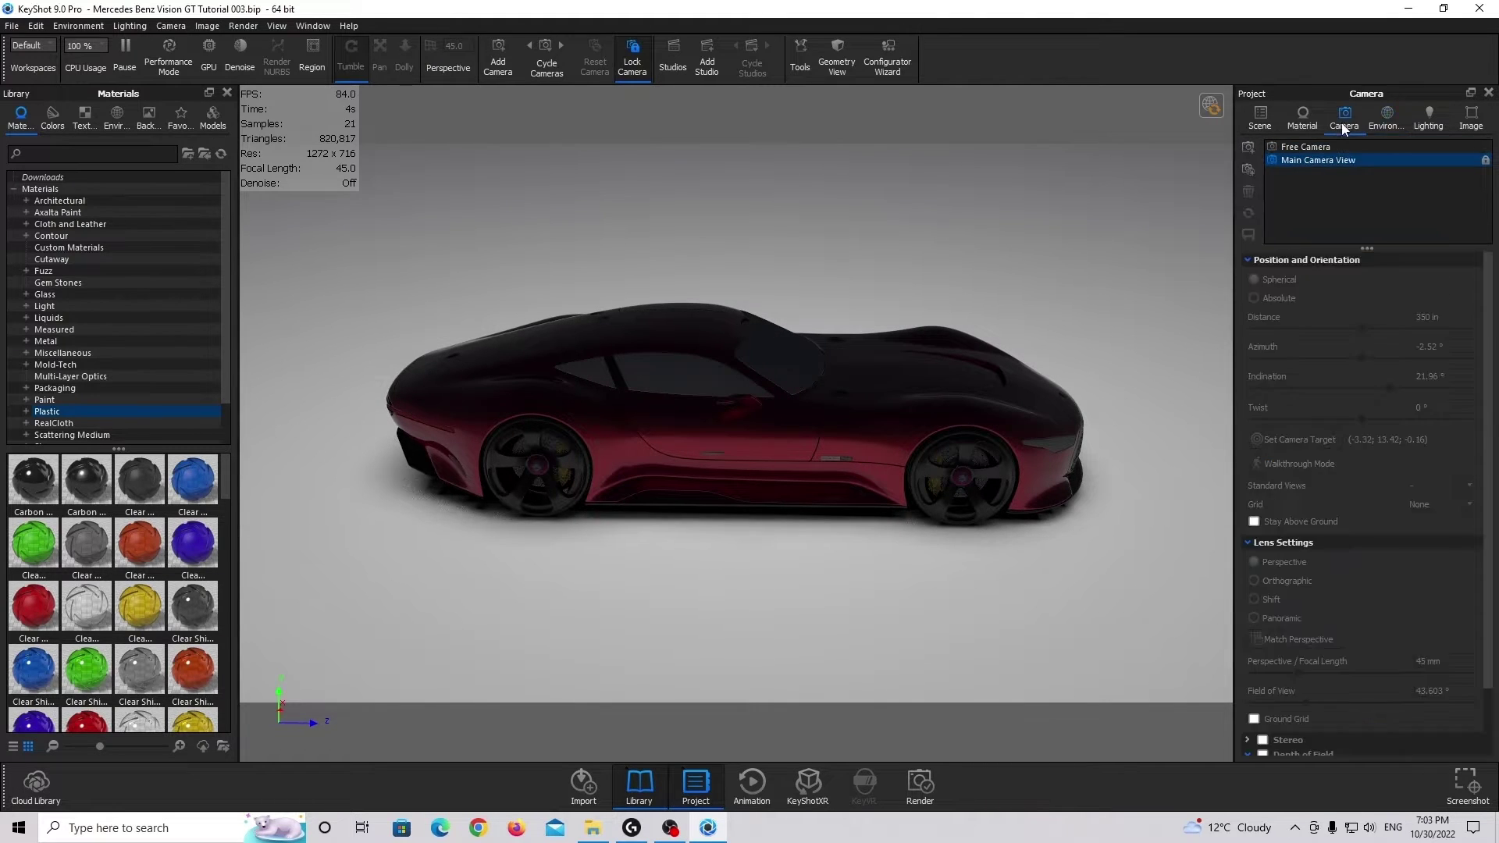
pyautogui.click(1333, 145)
pyautogui.scroll(-15, 728, 321)
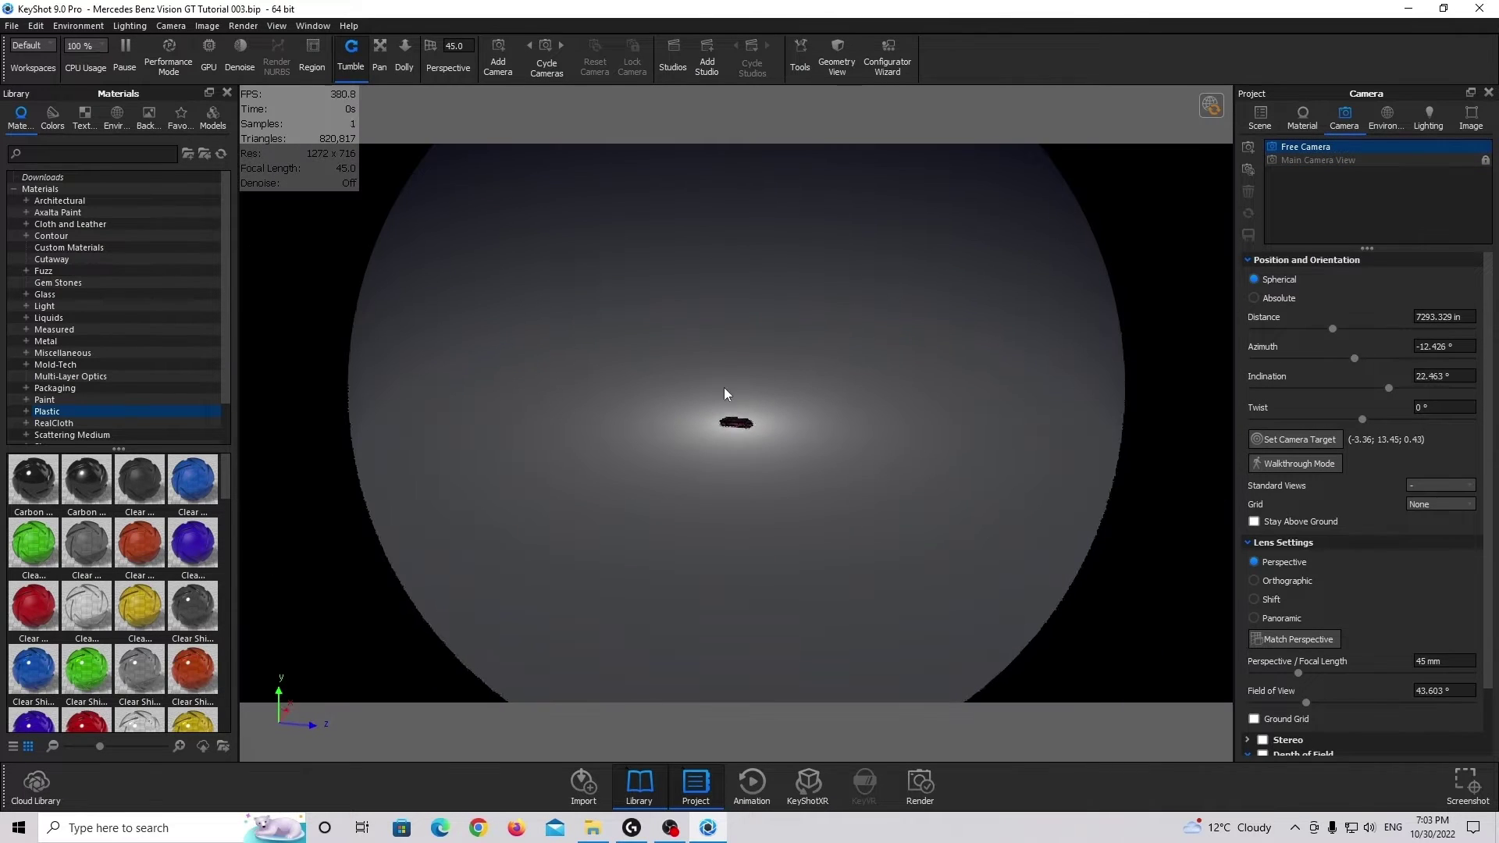
pyautogui.moveTo(724, 388); pyautogui.dragTo(712, 390)
pyautogui.scroll(-10, 744, 414)
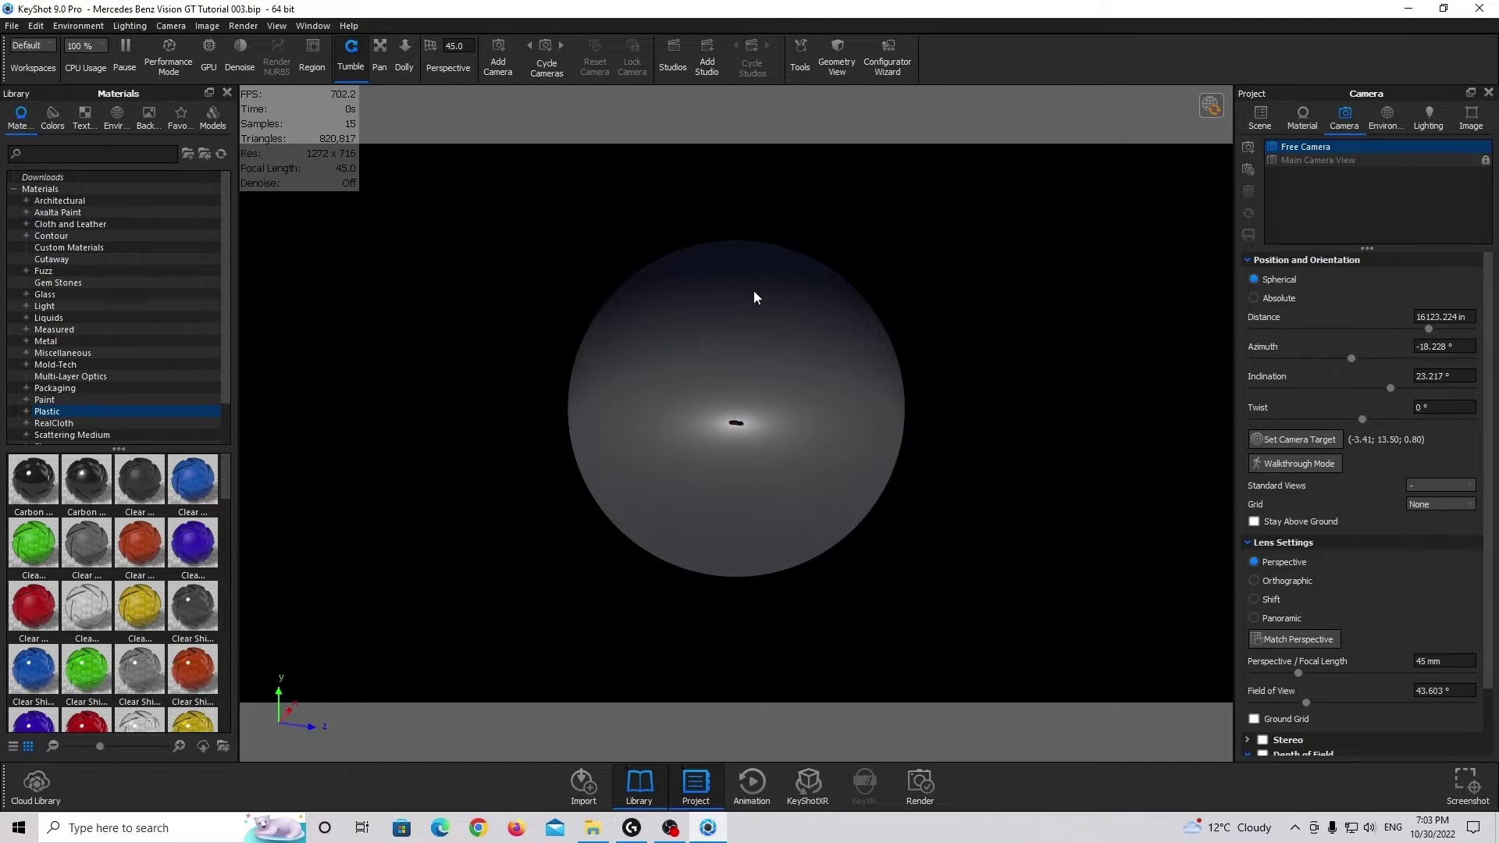
pyautogui.scroll(20, 800, 305)
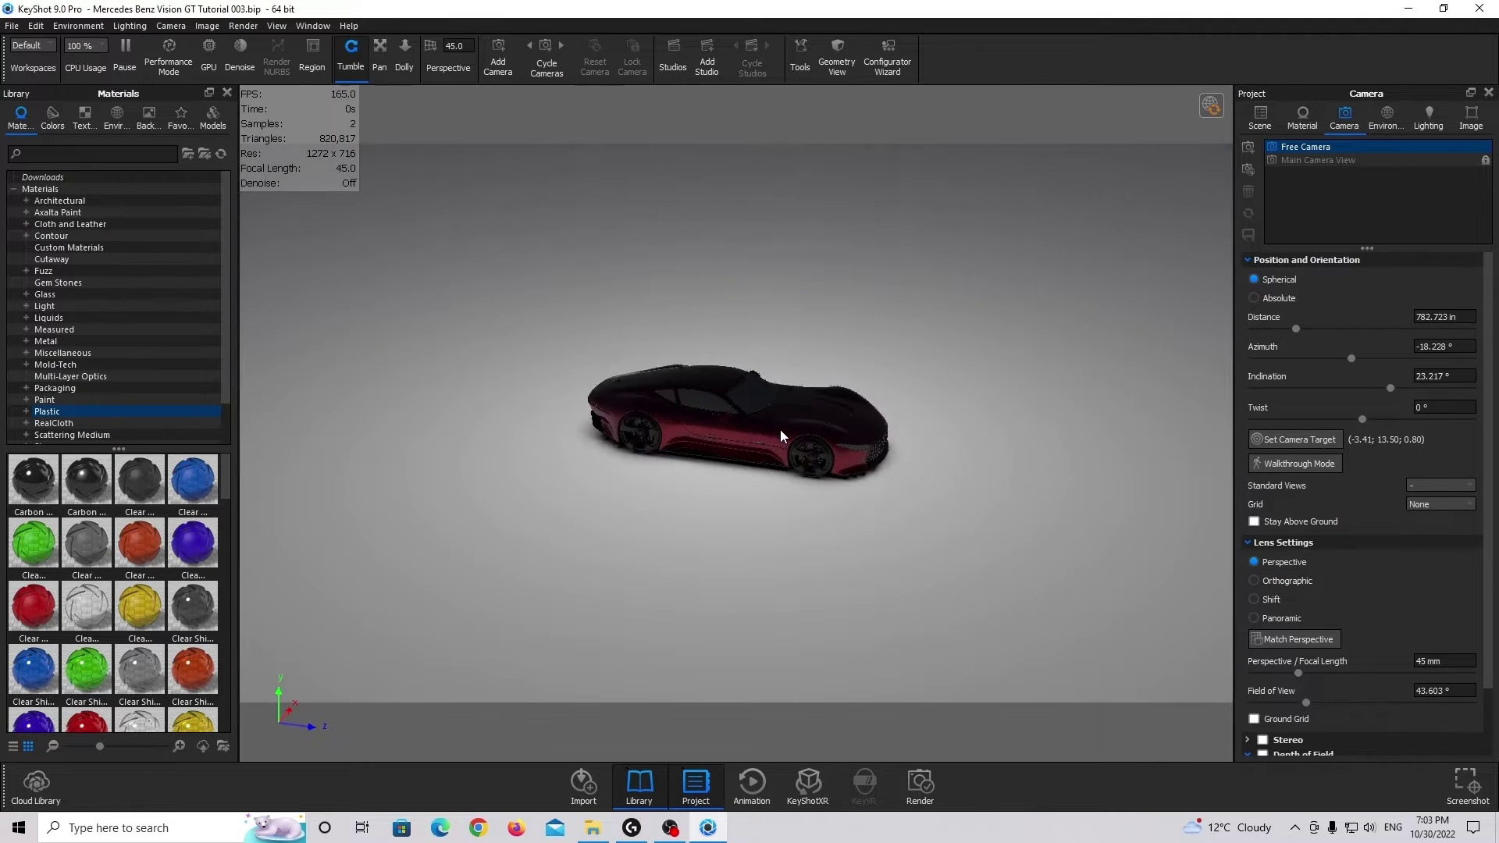
pyautogui.scroll(2, 780, 436)
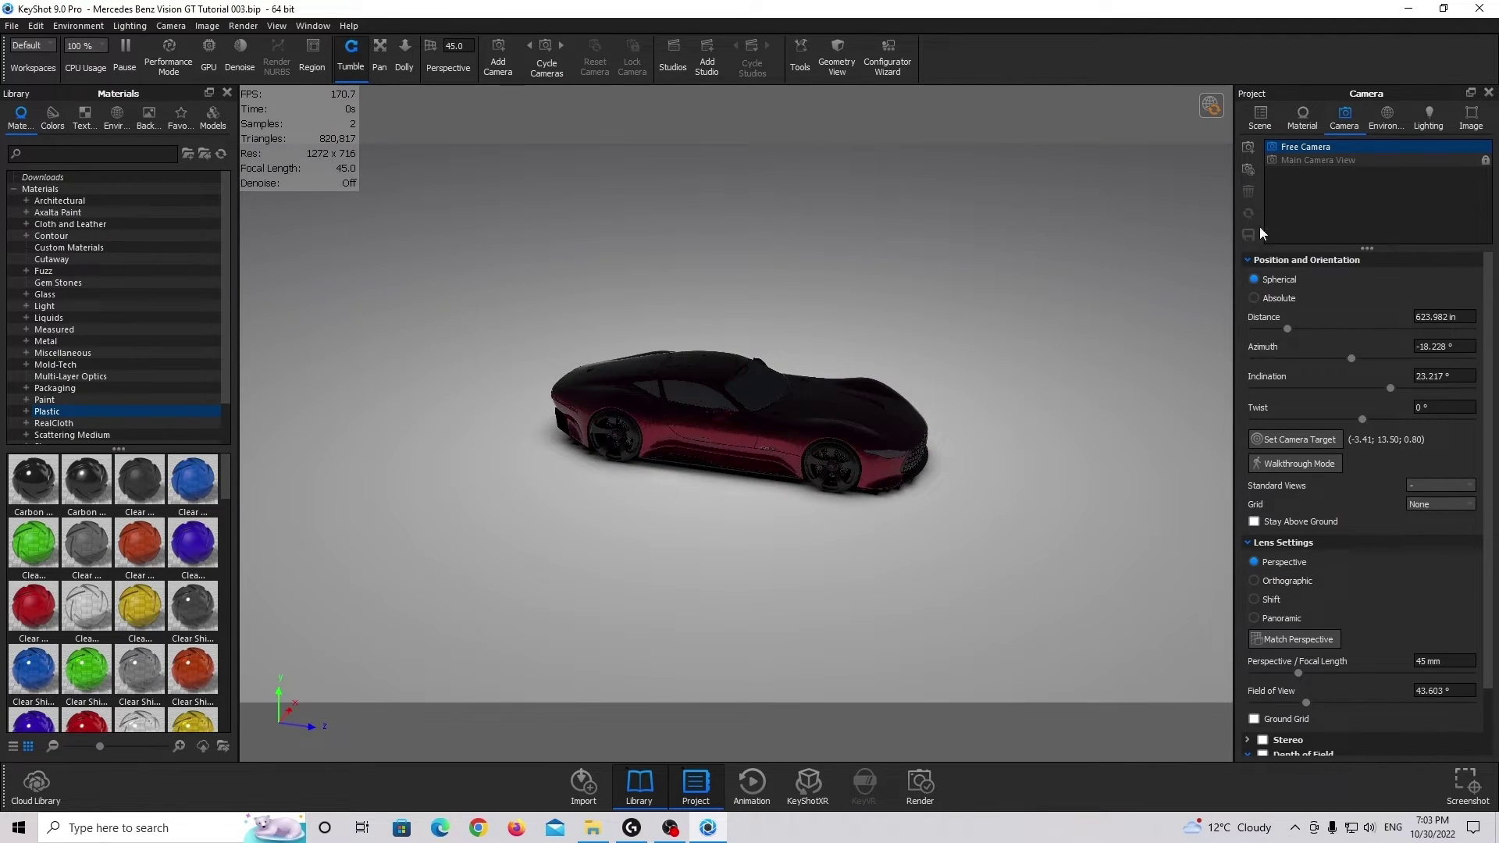
pyautogui.click(1334, 164)
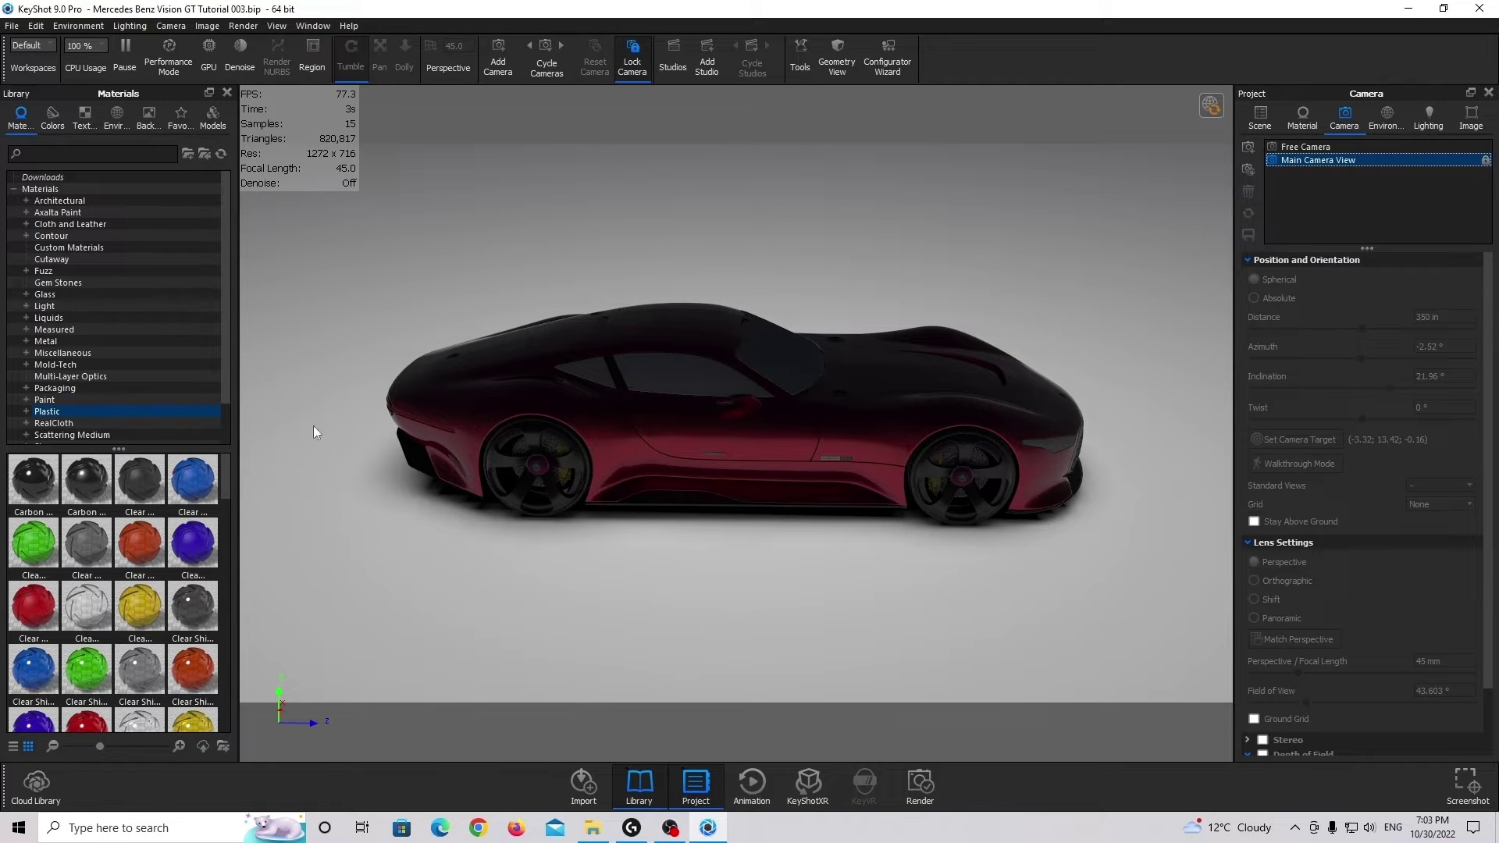
# Add a light pin to the Main Environment's HDRI and make it a rectangular half shape.
pyautogui.click(1387, 117)
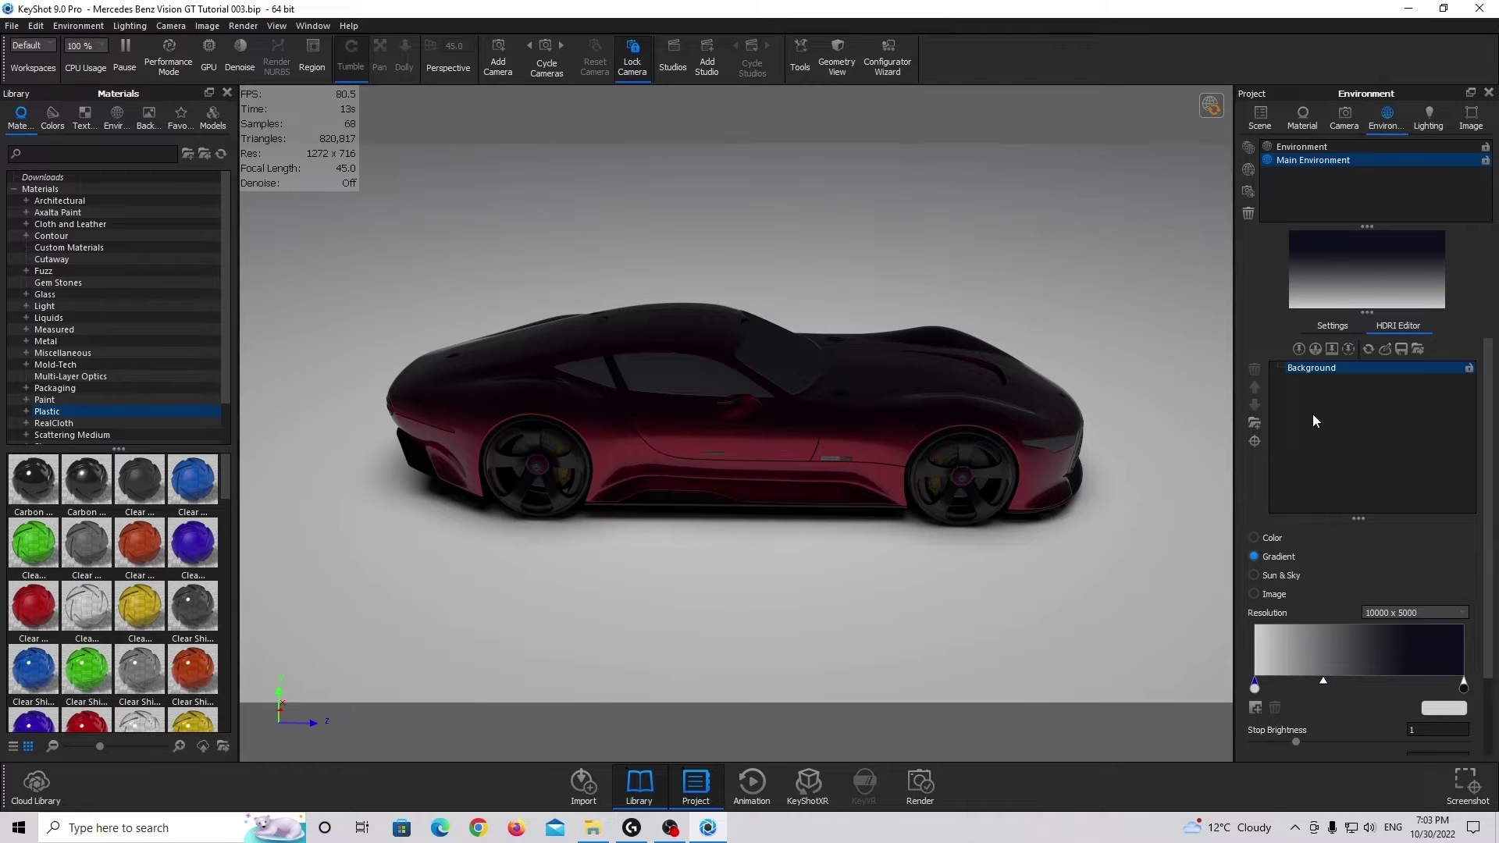
pyautogui.click(1301, 349)
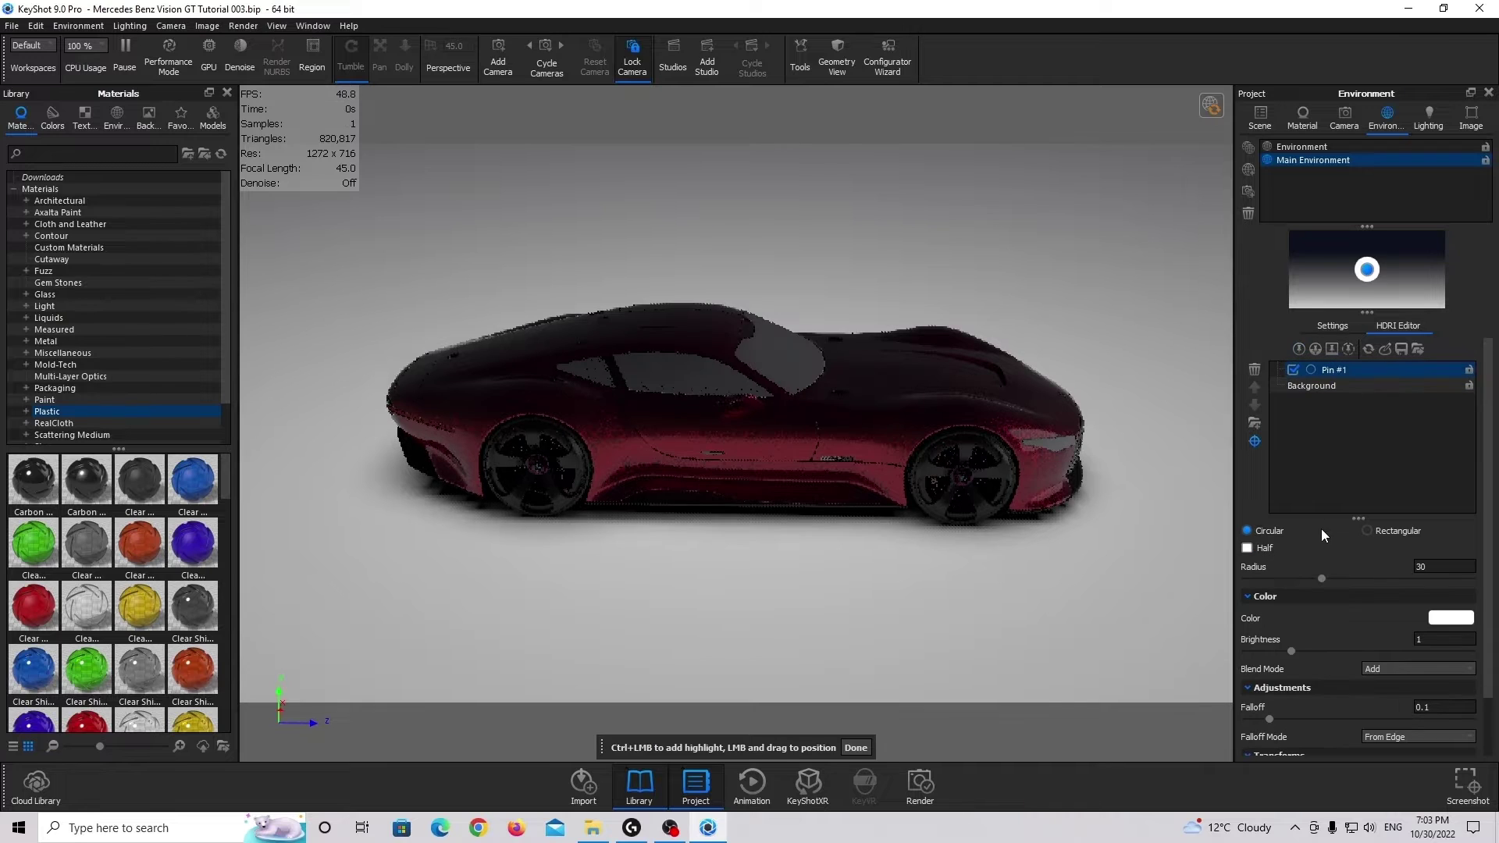
pyautogui.click(1377, 528)
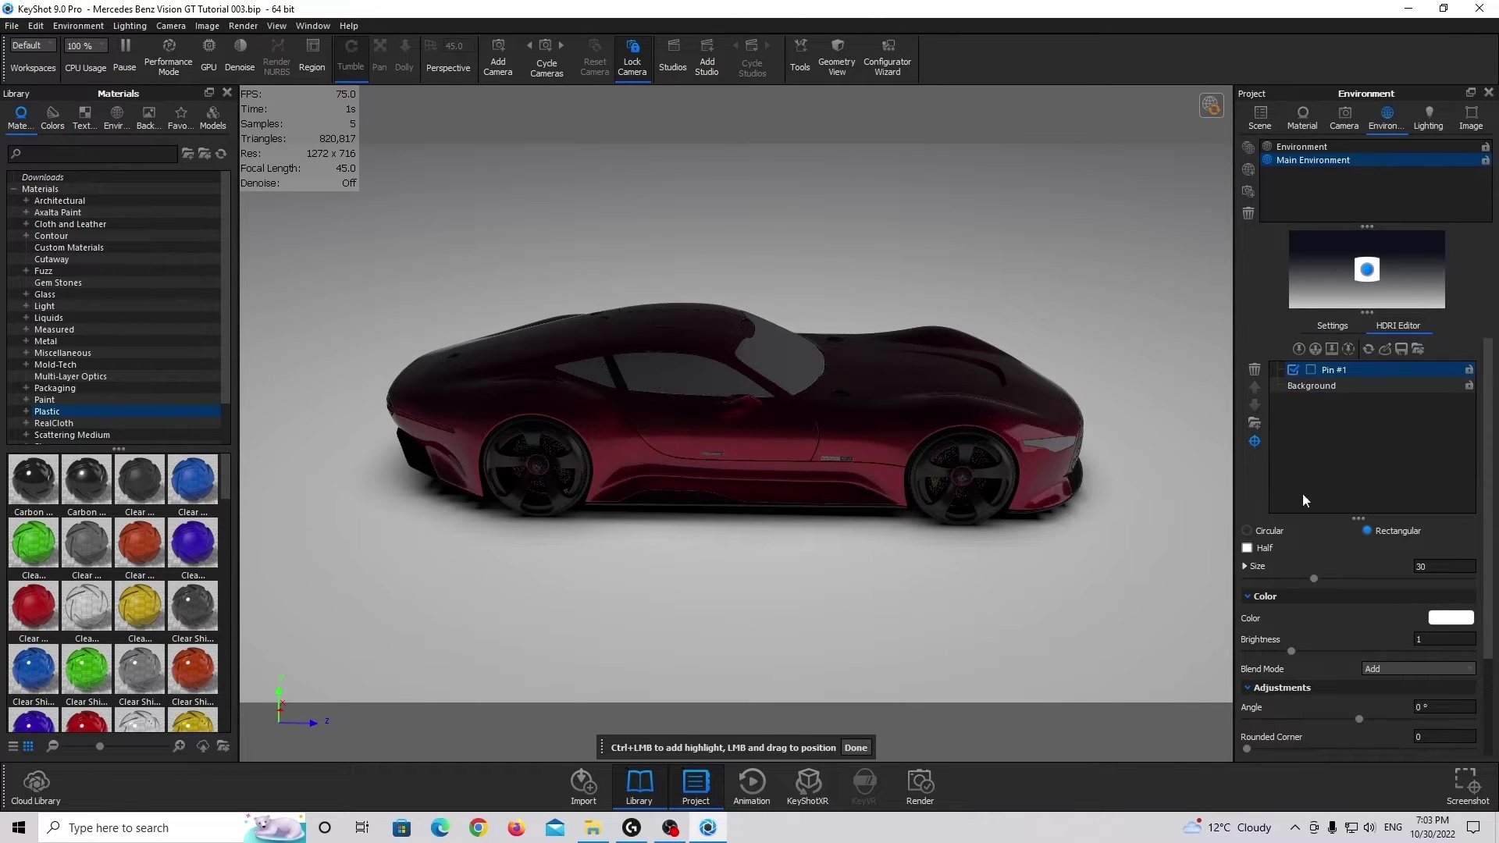
pyautogui.click(1248, 547)
# Set the rectangular pin's size to 90 in X and 45 in Y.
pyautogui.click(1245, 565)
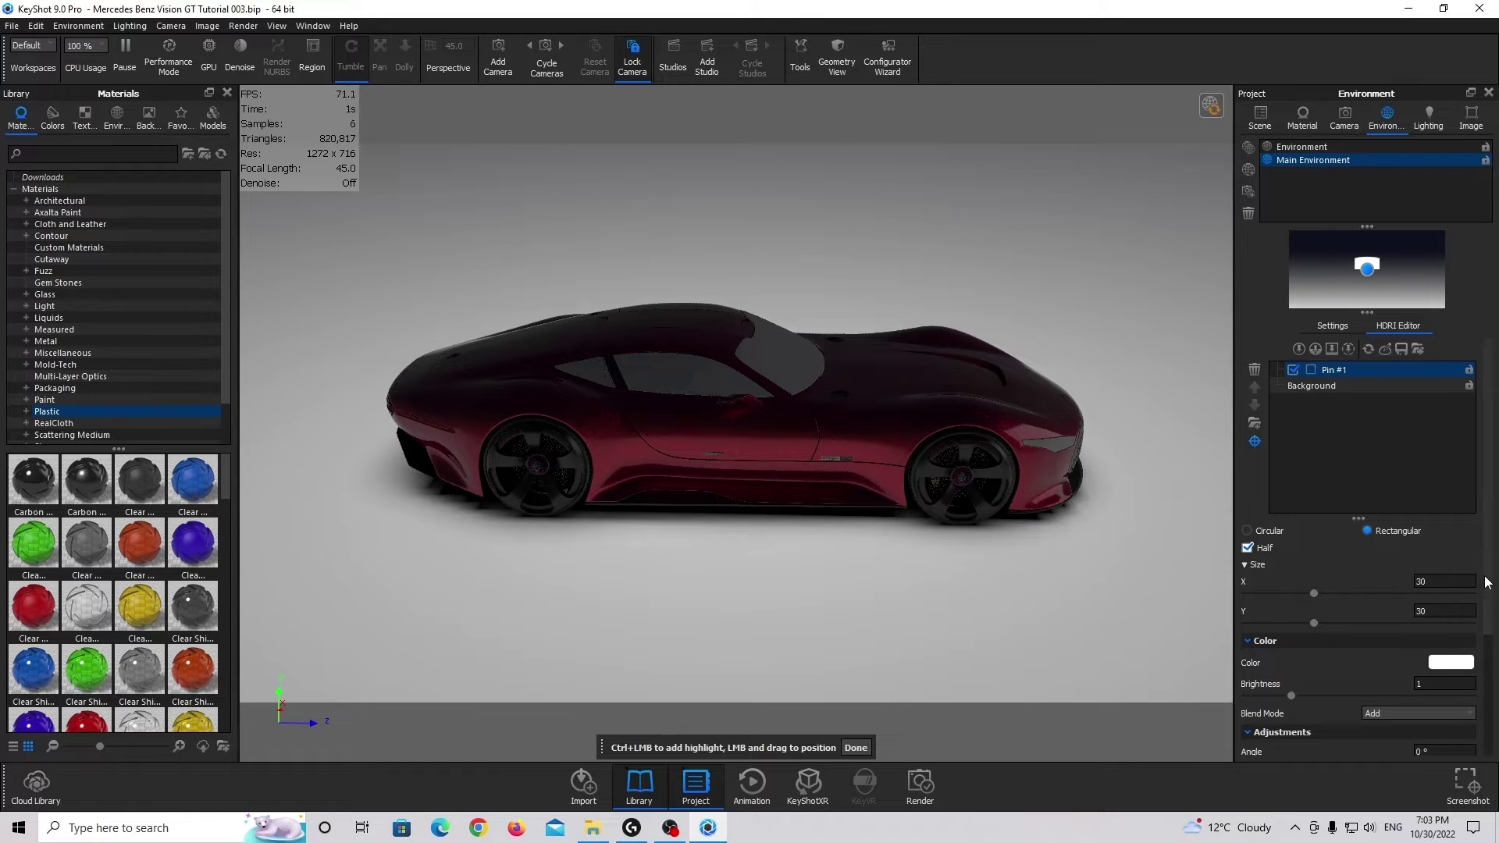
pyautogui.click(1445, 581)
pyautogui.write('90')
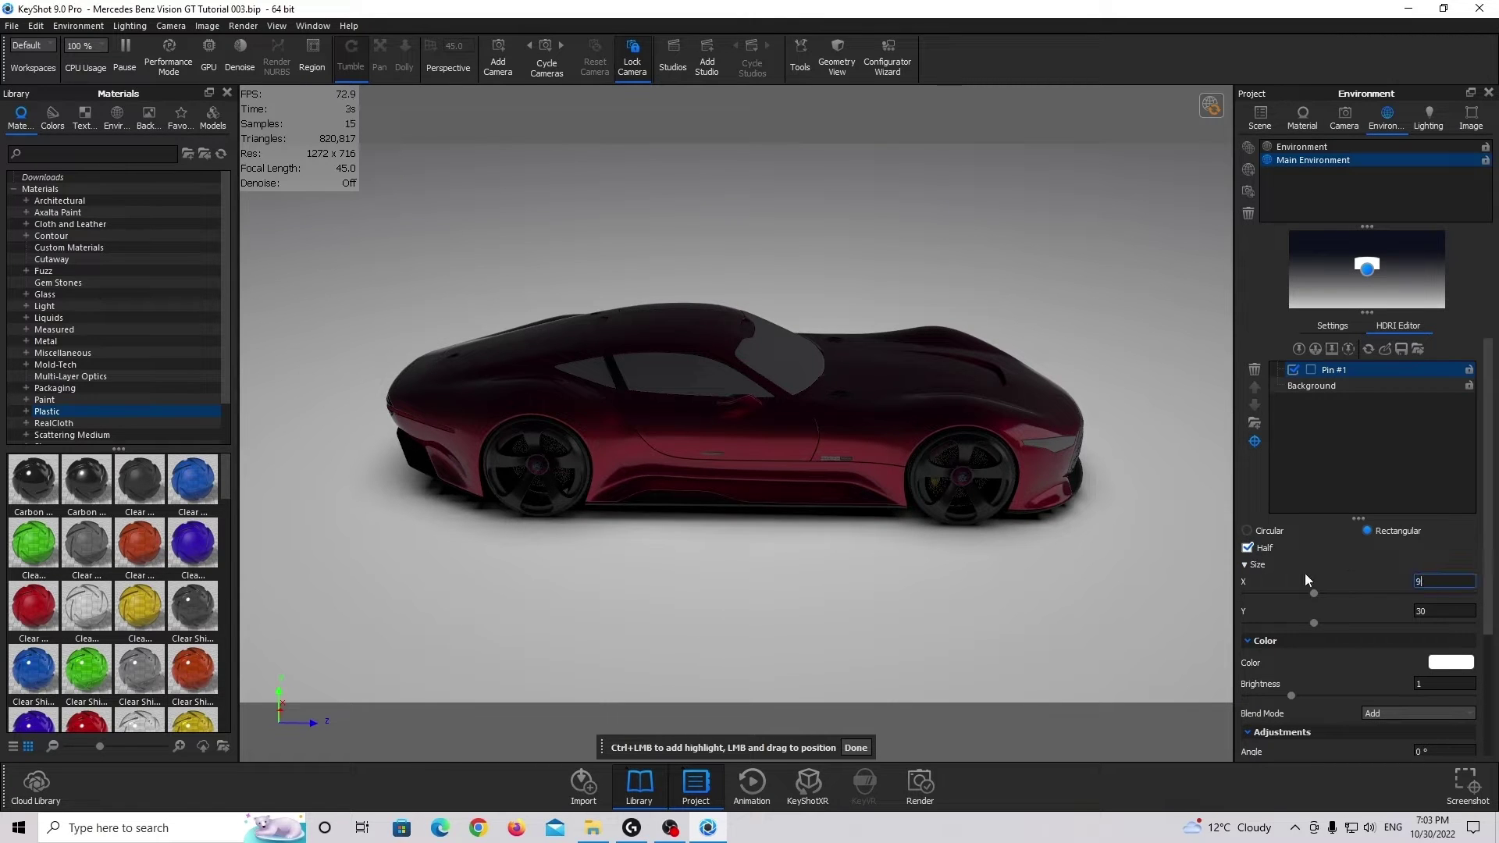
pyautogui.press('Tab')
pyautogui.write('45')
pyautogui.press('Return')
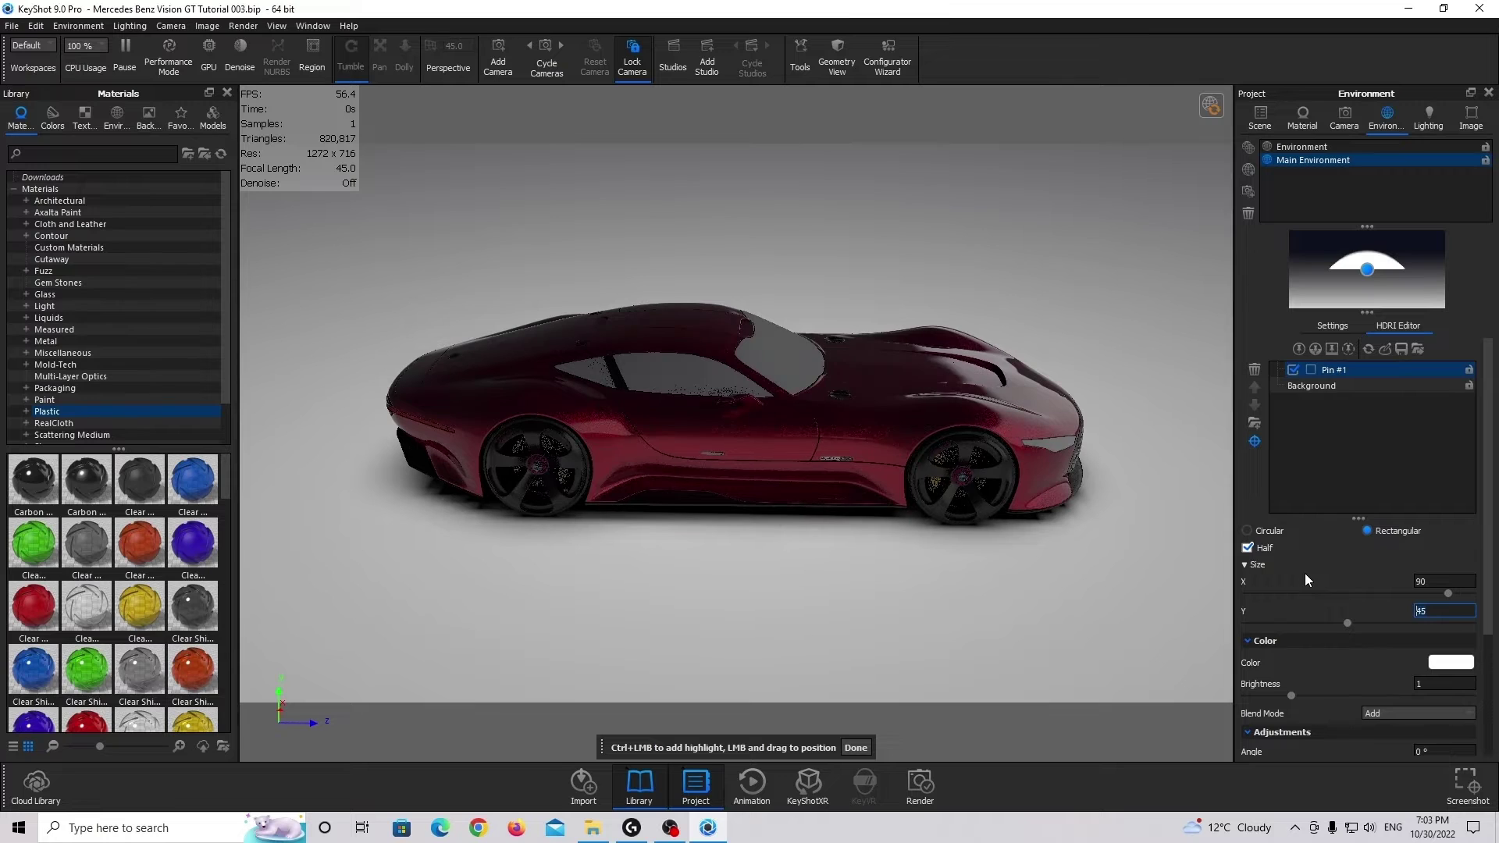
# Set the half-shaped pin's brightness to 5.
pyautogui.scroll(-2, 1305, 594)
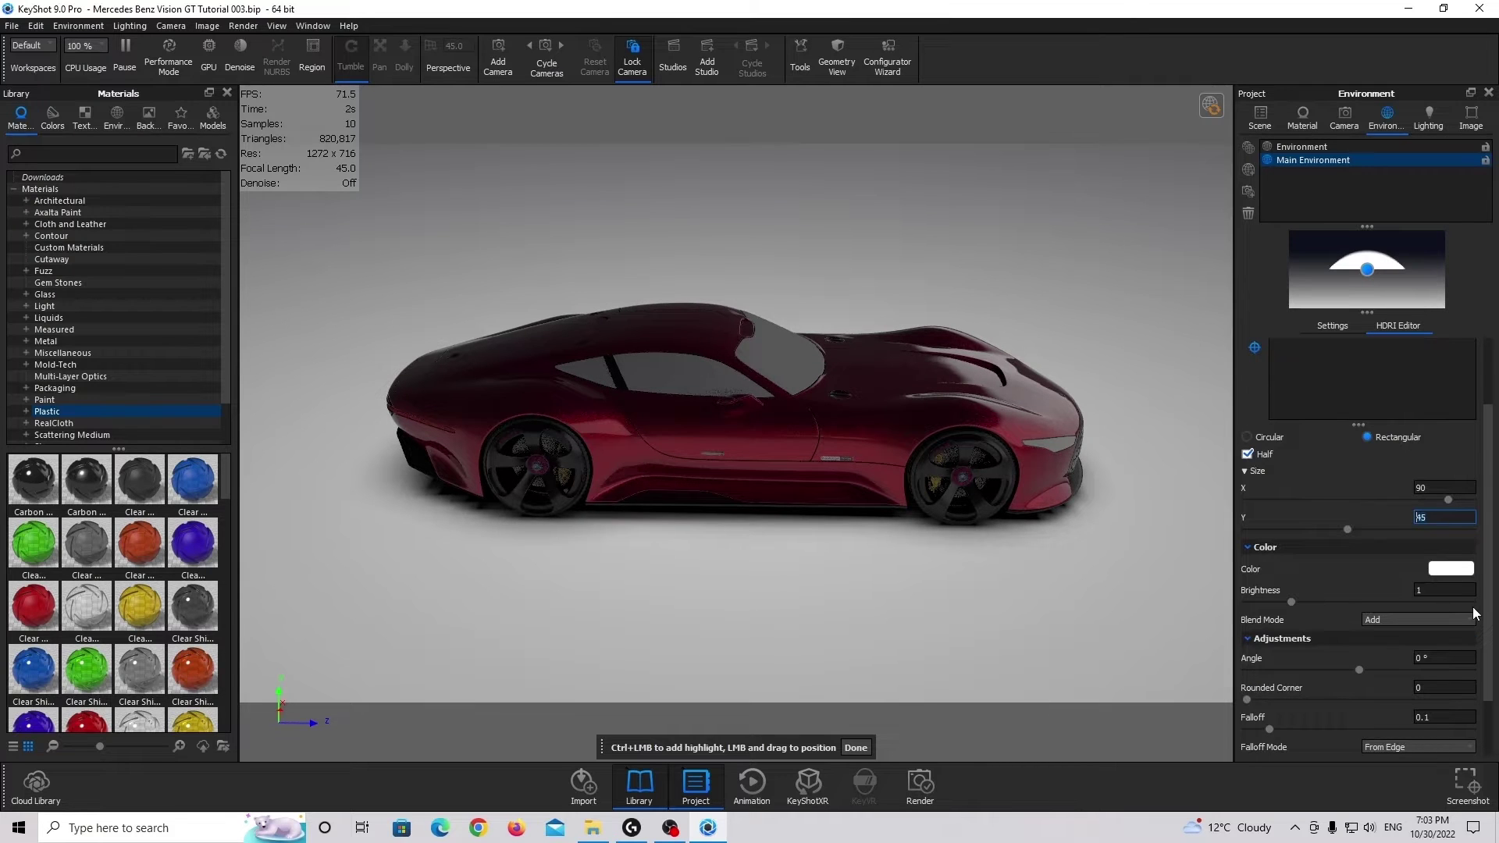
pyautogui.click(1422, 590)
pyautogui.press('BackSpace')
pyautogui.write('5')
pyautogui.press('Return')
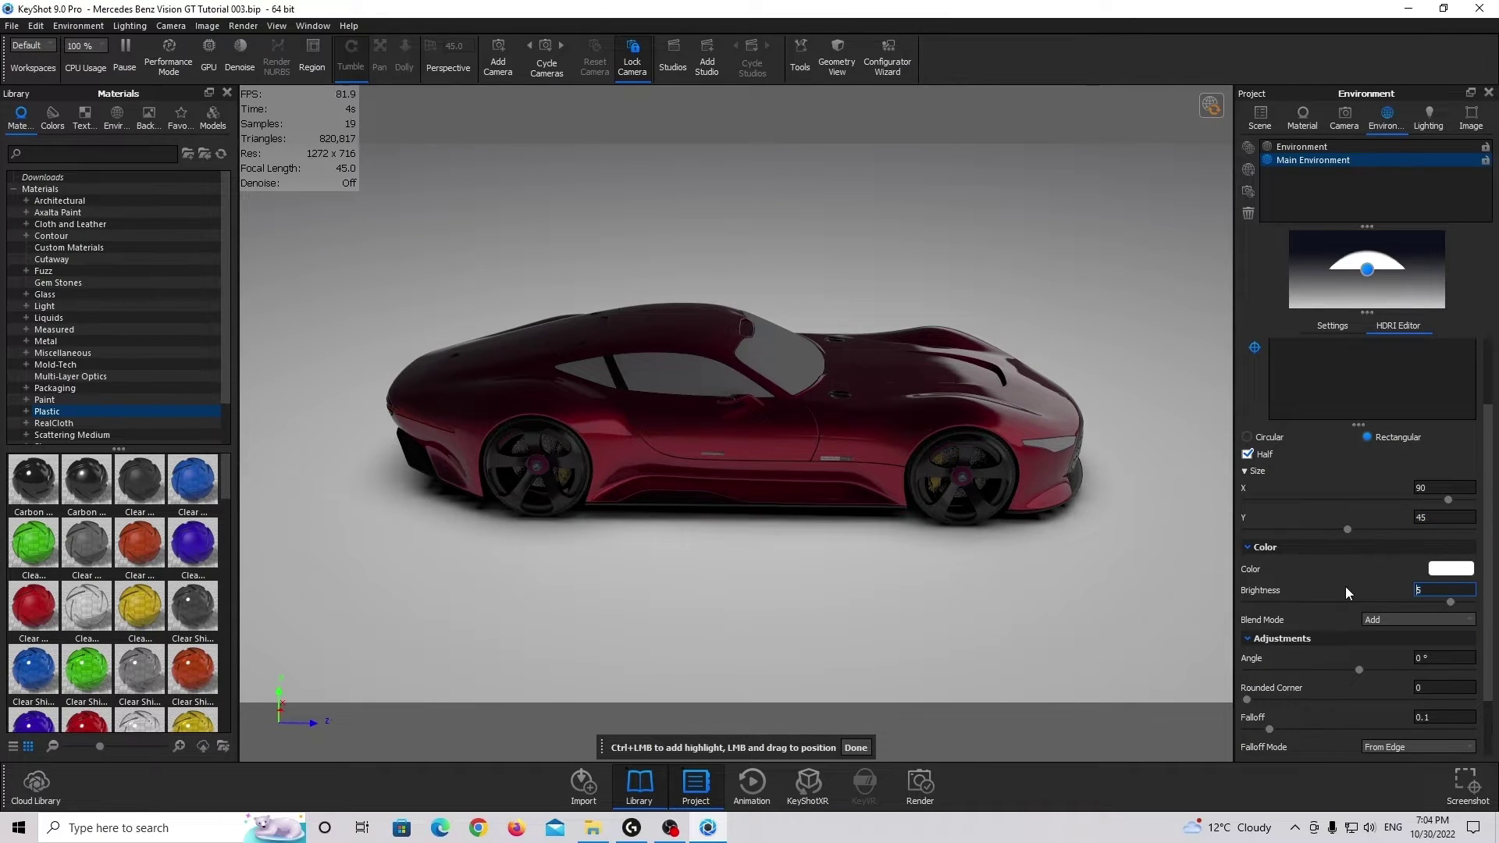
# Soften the half-shaped pin with a falloff of 1 and a rounded corner value of 1.
pyautogui.scroll(-2, 1268, 639)
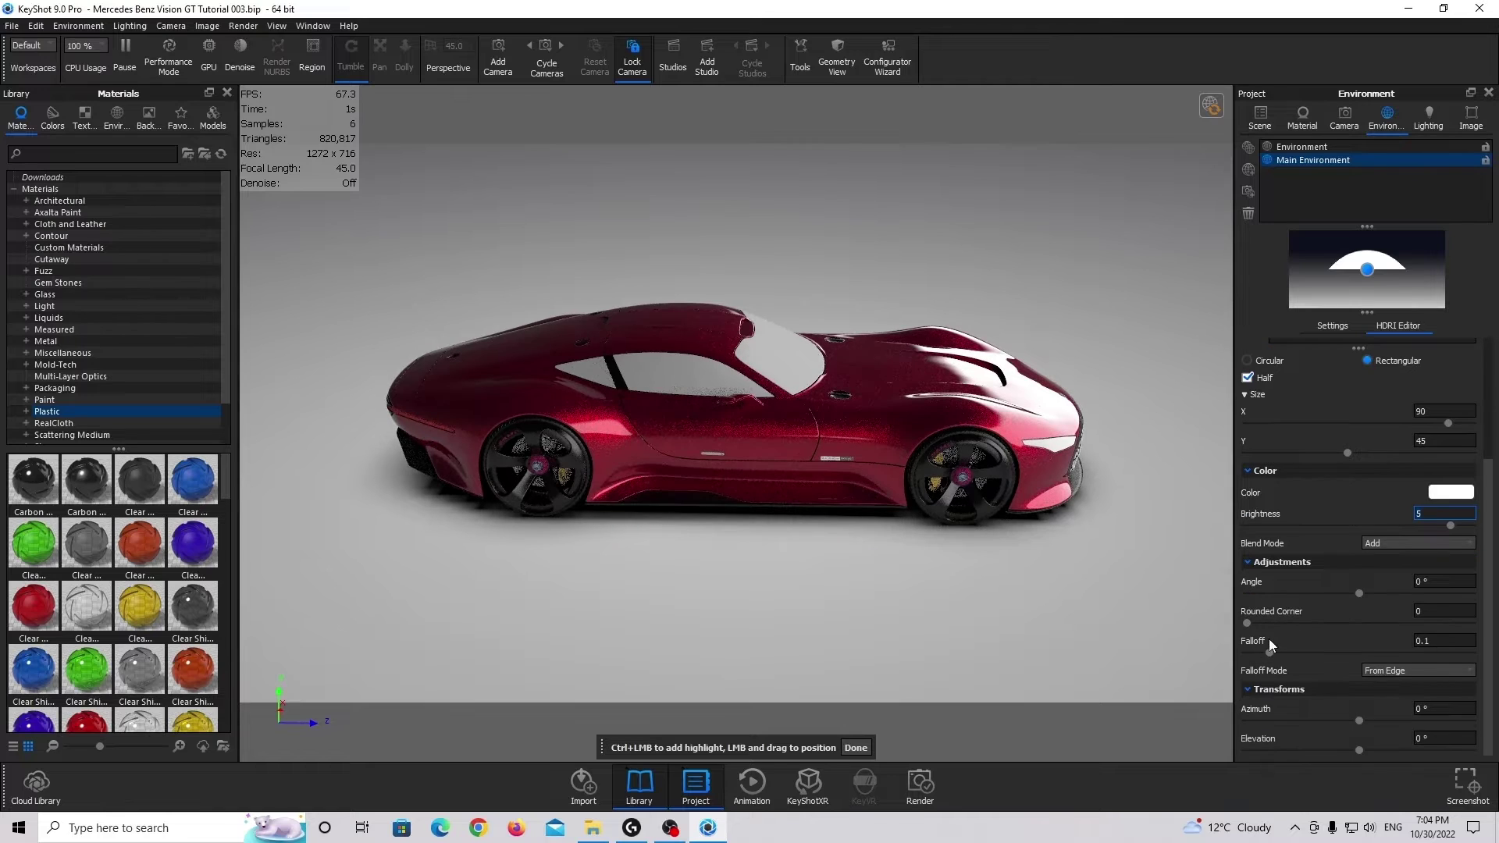
pyautogui.moveTo(1273, 653); pyautogui.dragTo(1471, 652)
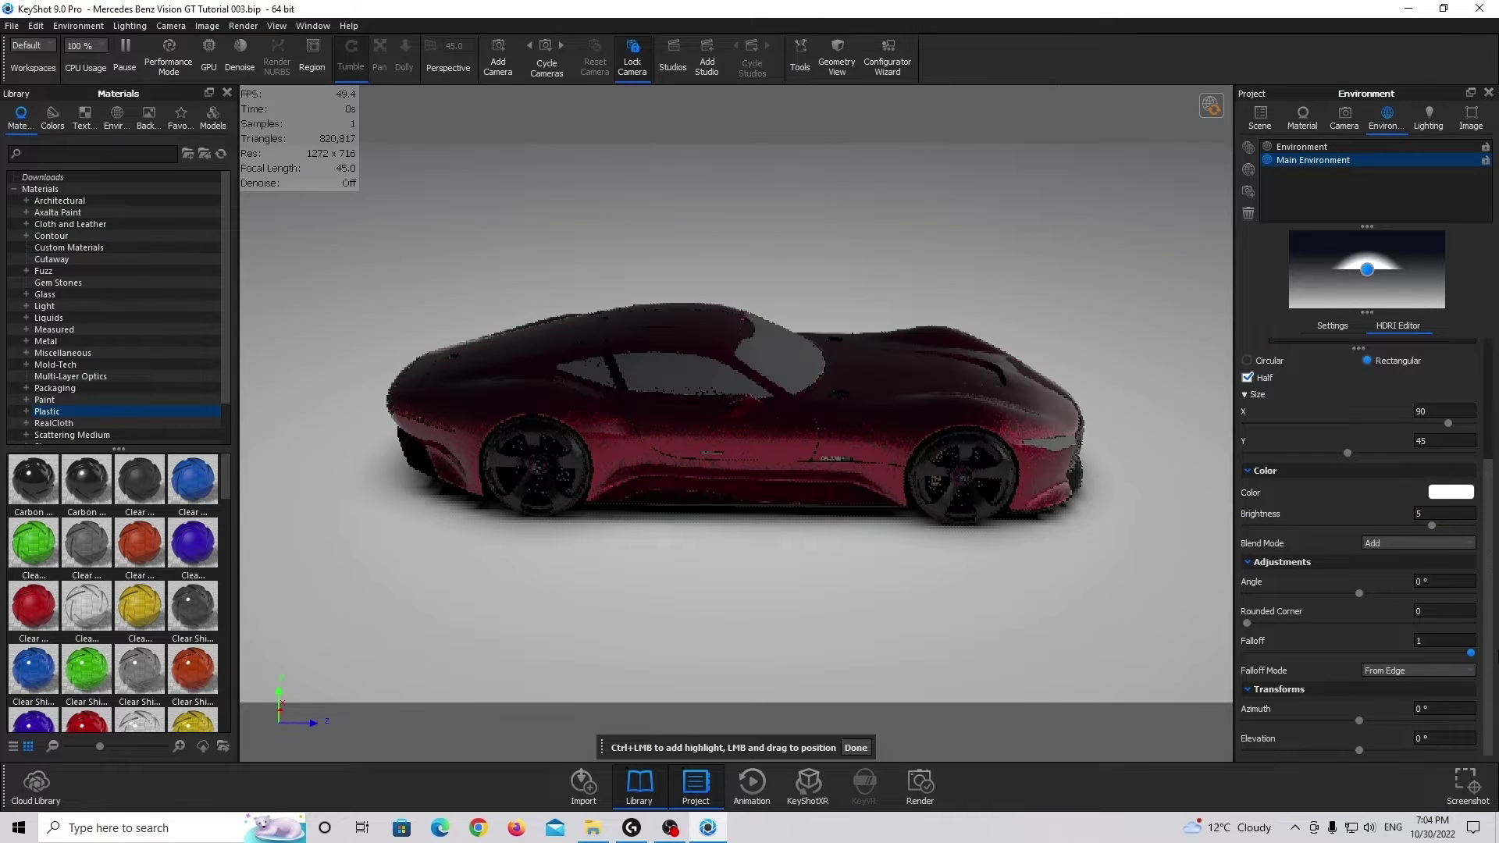
pyautogui.moveTo(1247, 623); pyautogui.dragTo(1471, 623)
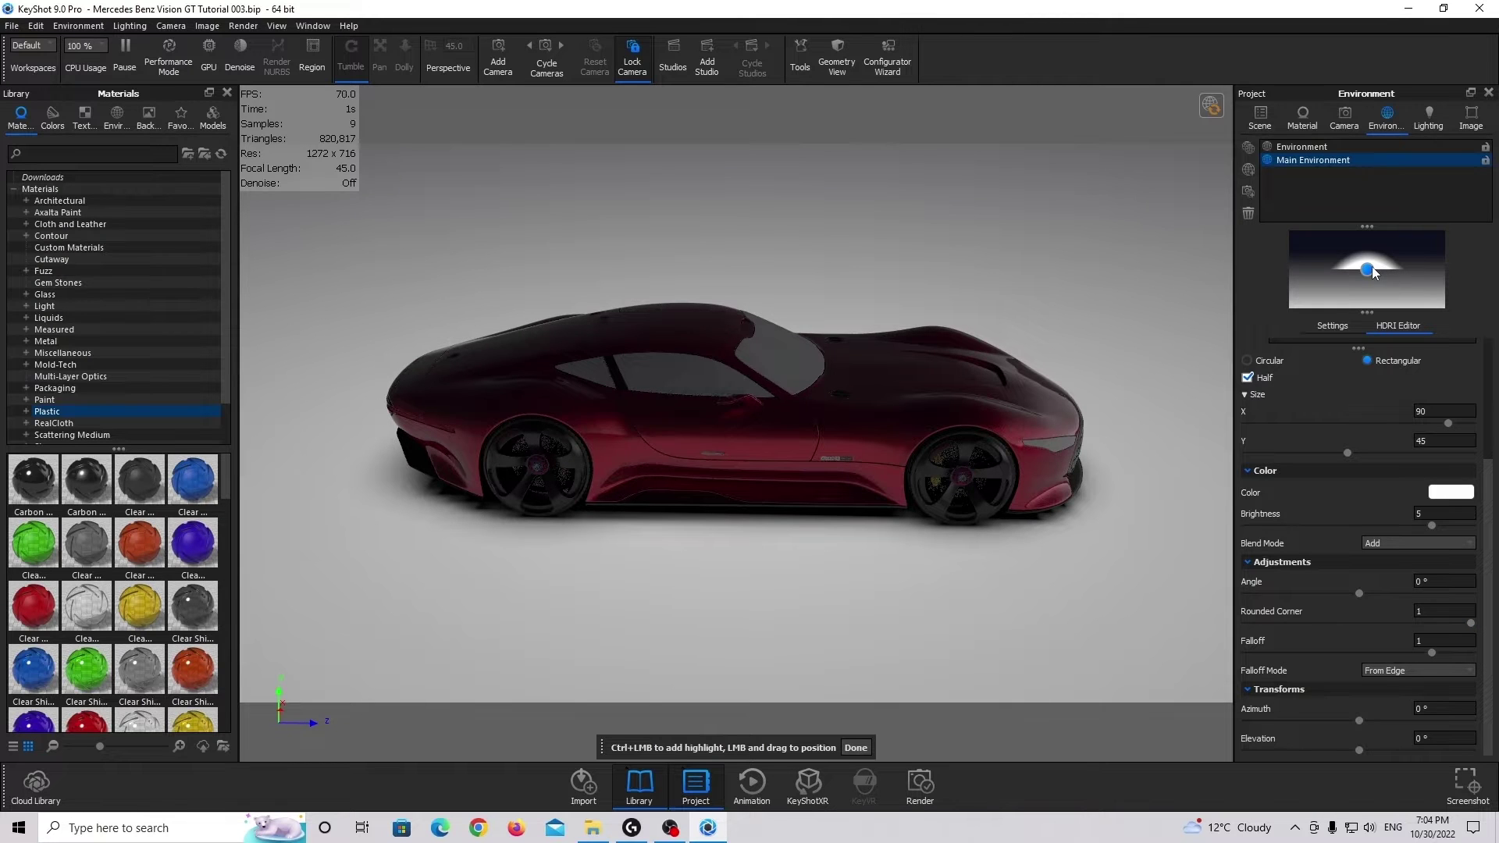
# Position the half-shaped pin's highlight along the car, ending at an azimuth of 70.92° and an elevation of 66.24°.
pyautogui.moveTo(1374, 272); pyautogui.dragTo(1392, 241)
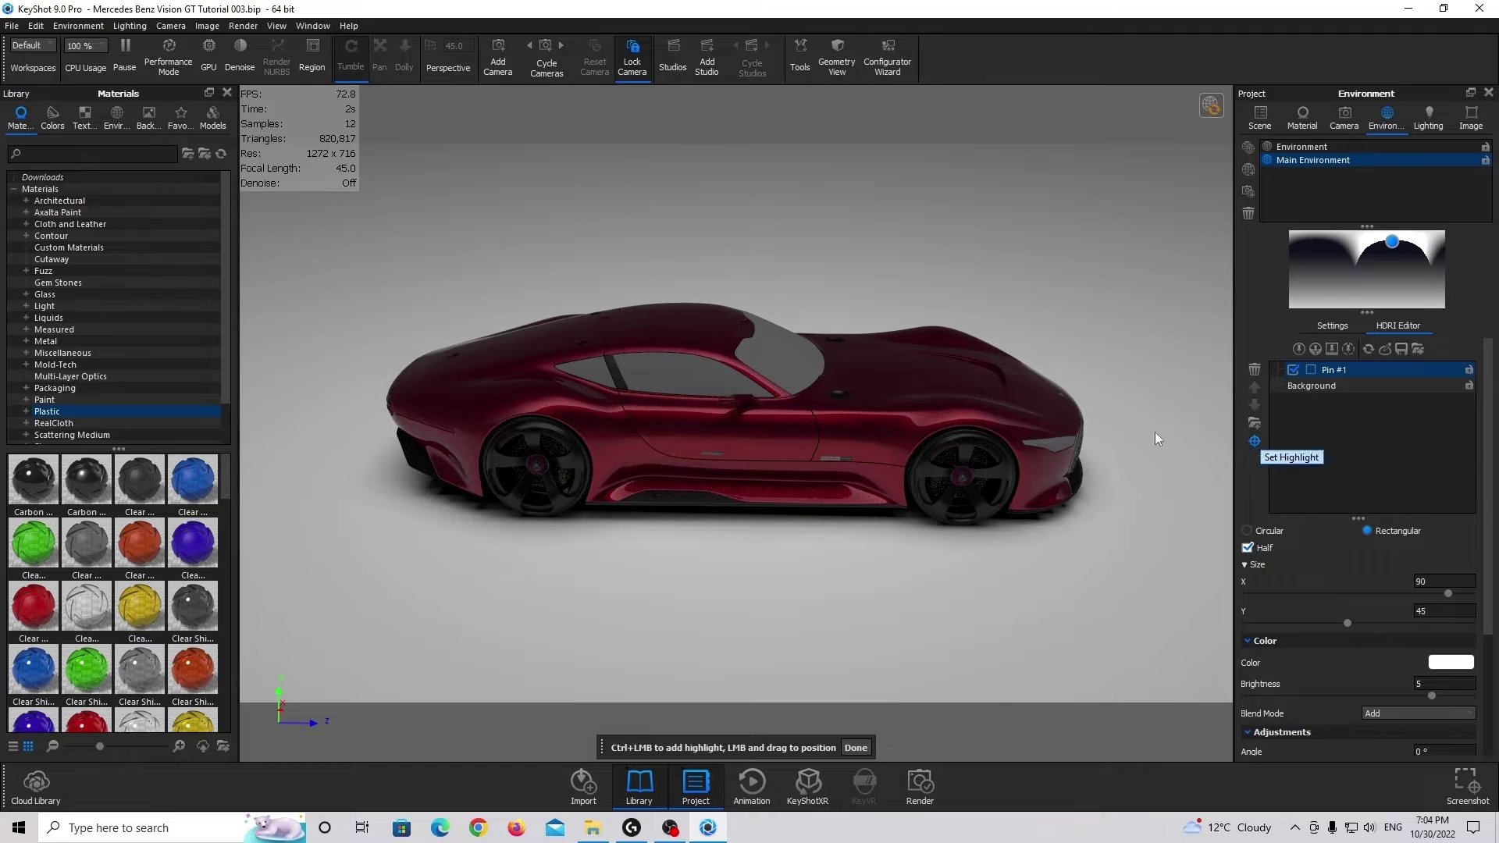
pyautogui.click(789, 444)
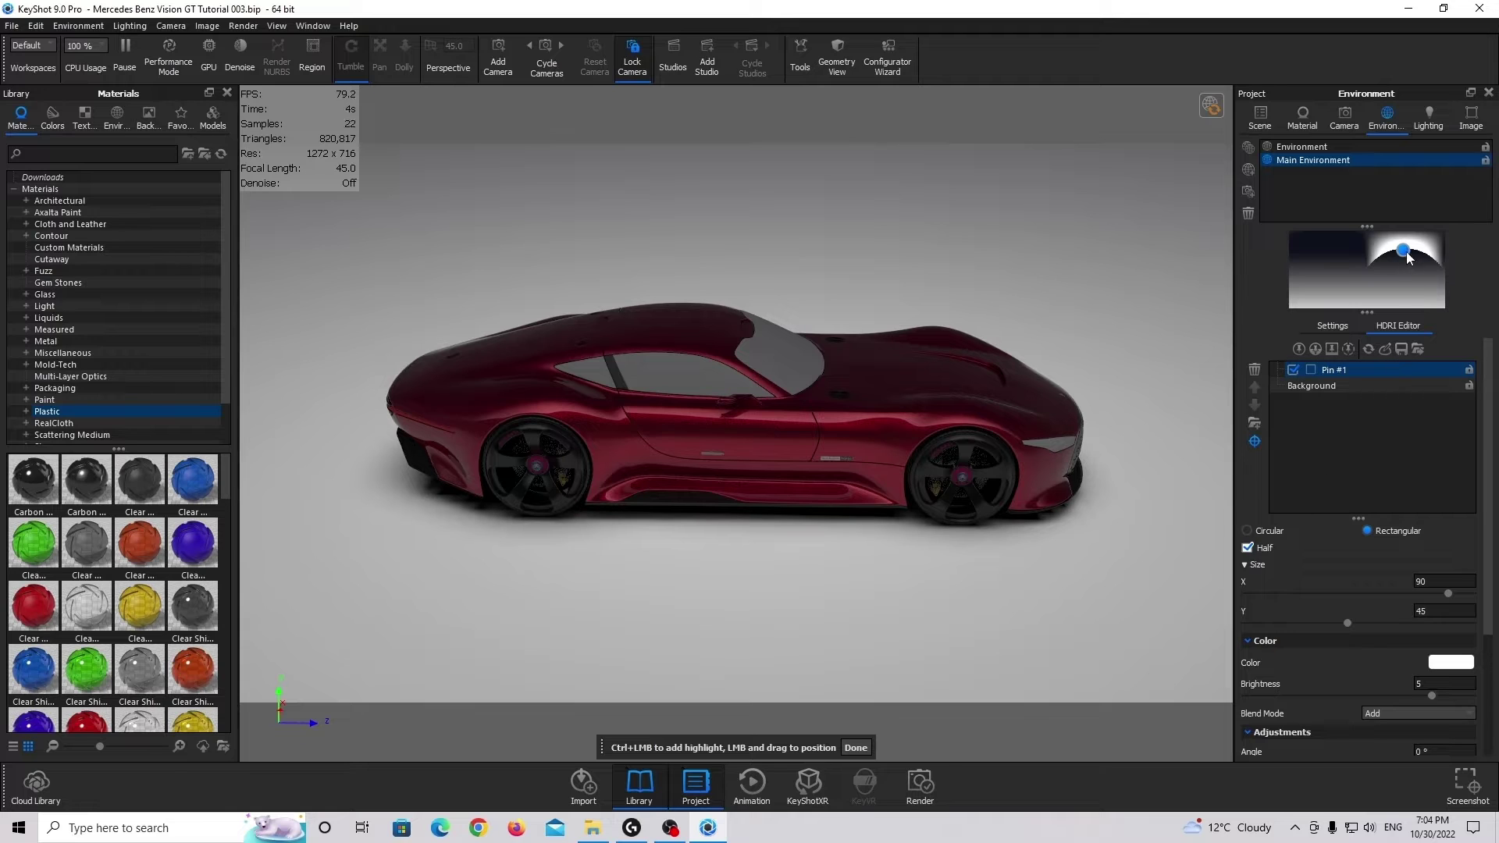
pyautogui.scroll(-3, 1402, 634)
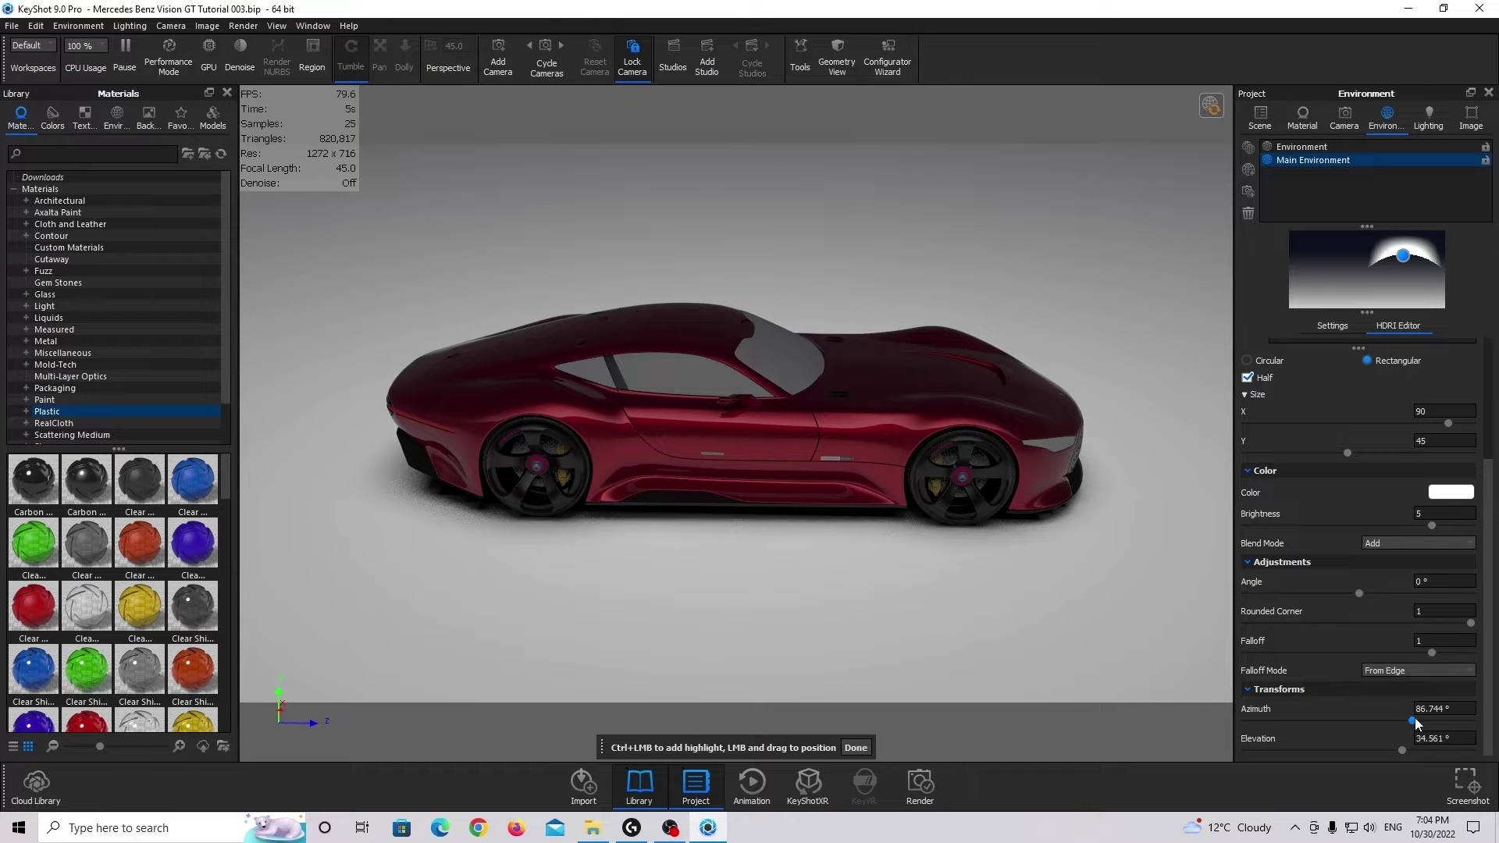
pyautogui.moveTo(1414, 720); pyautogui.dragTo(1337, 716)
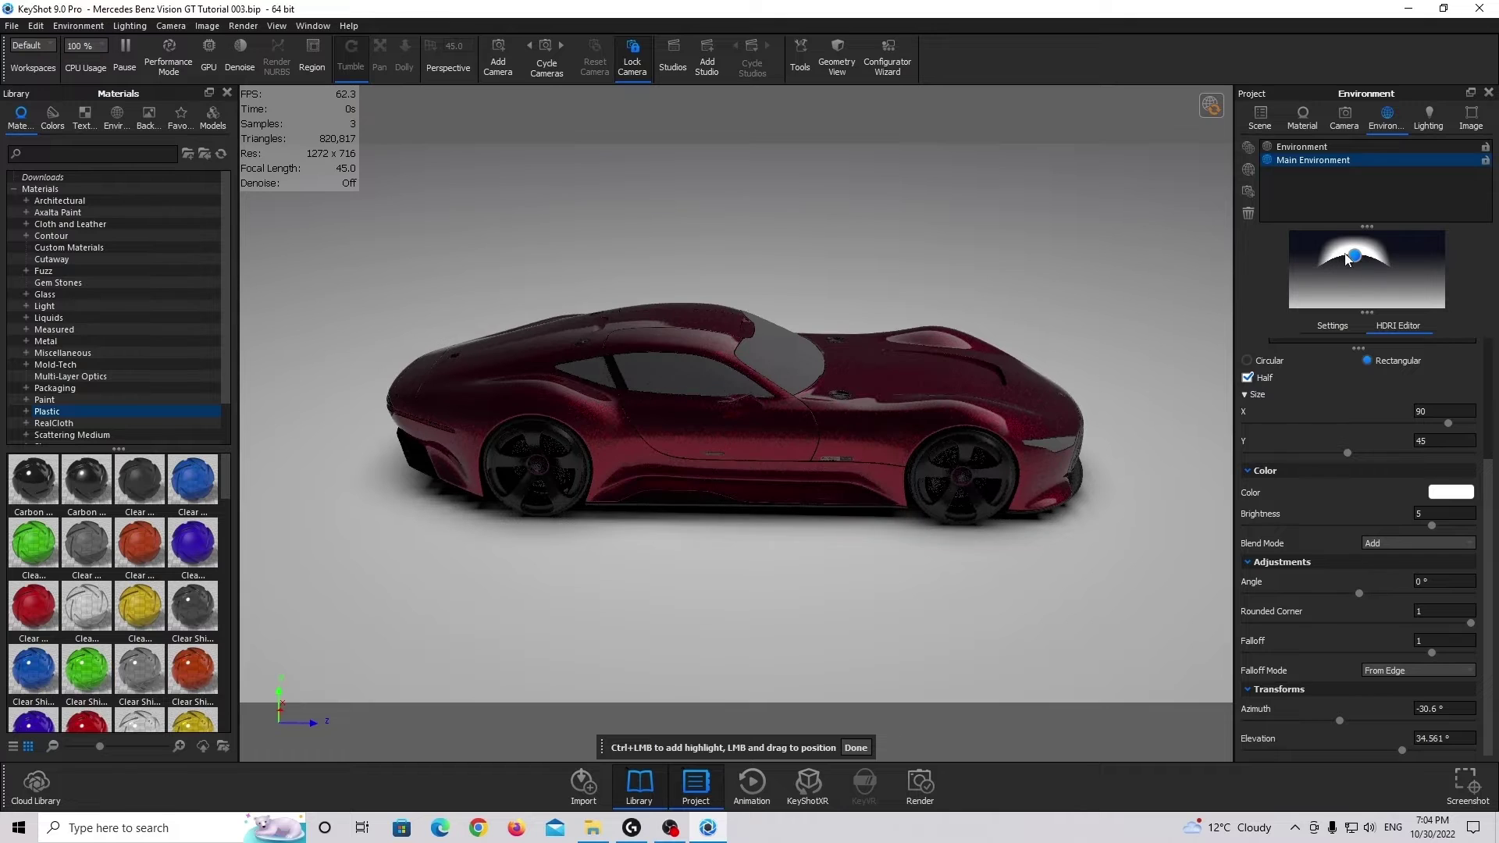
pyautogui.moveTo(1341, 722); pyautogui.dragTo(1443, 752)
pyautogui.moveTo(1399, 243); pyautogui.dragTo(1402, 247)
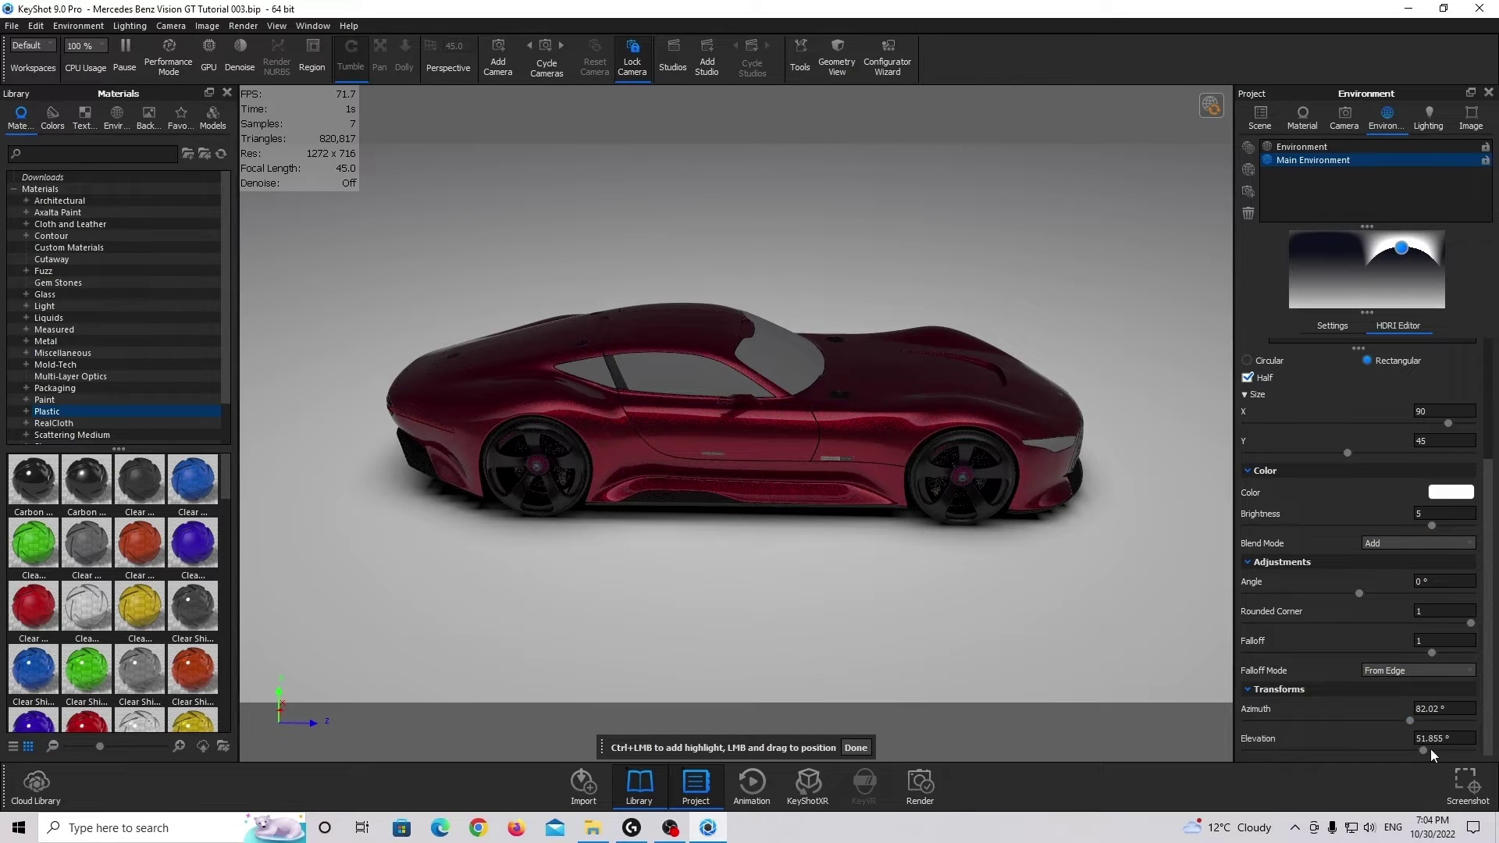
pyautogui.moveTo(1430, 748); pyautogui.dragTo(1404, 717)
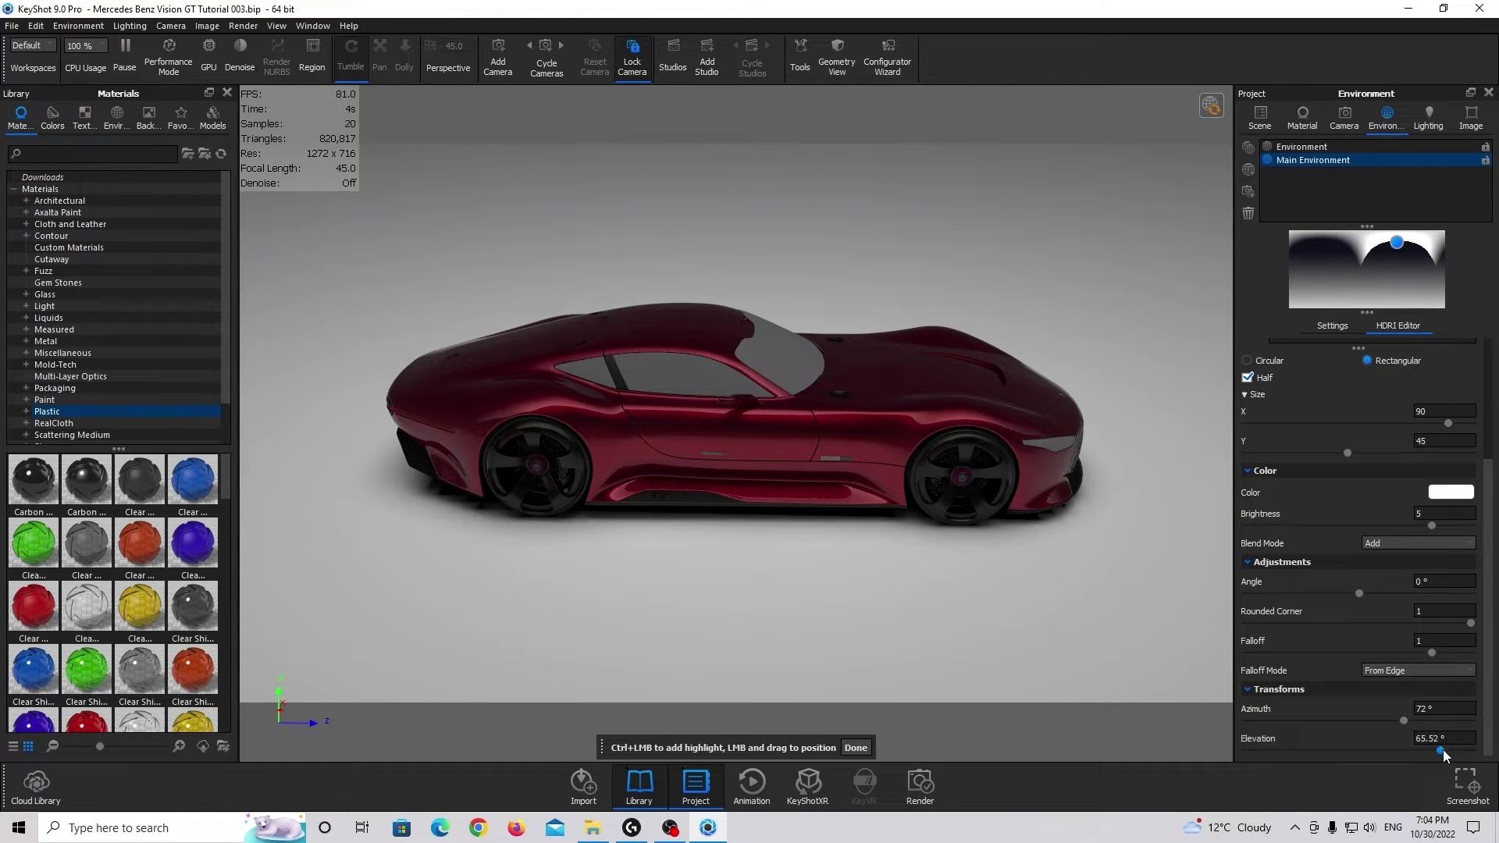
pyautogui.moveTo(1444, 752); pyautogui.dragTo(1403, 719)
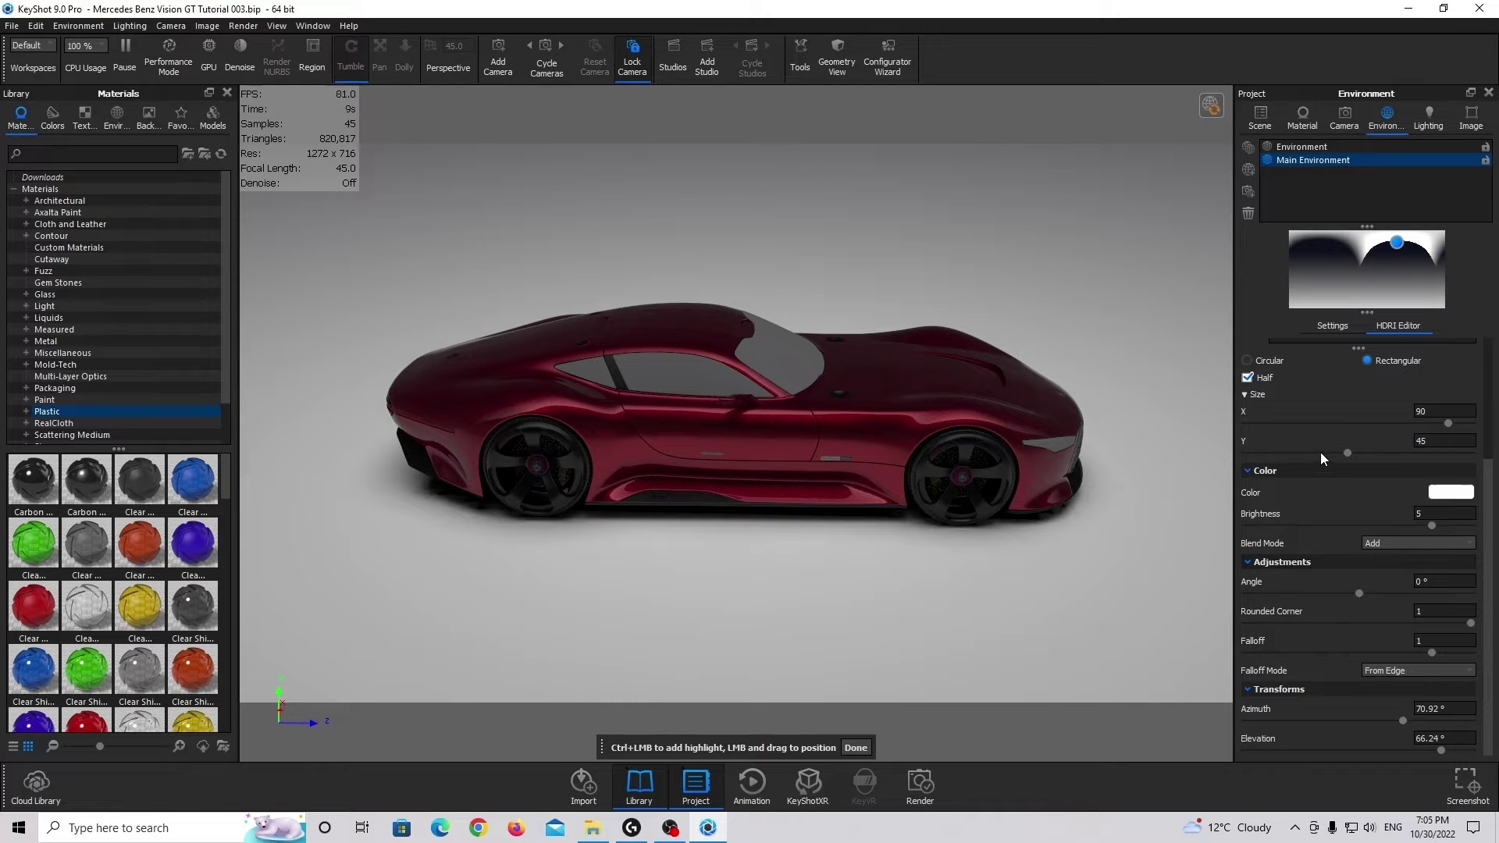
# Add a second, rectangular light pin to the HDRI and place it at -103.125° azimuth and 48.75° elevation.
pyautogui.scroll(3, 1324, 396)
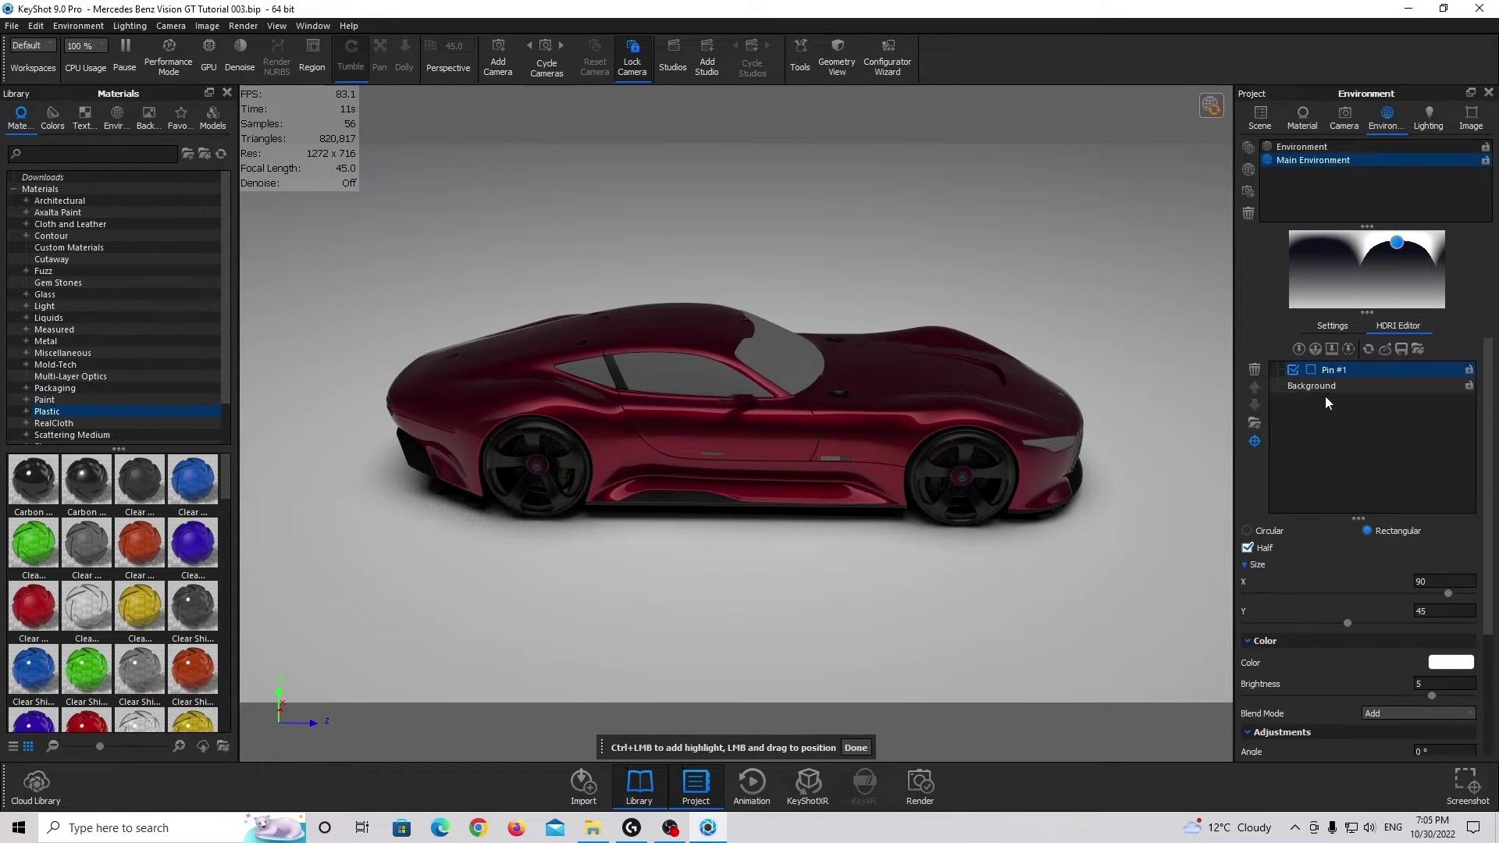
pyautogui.click(1300, 349)
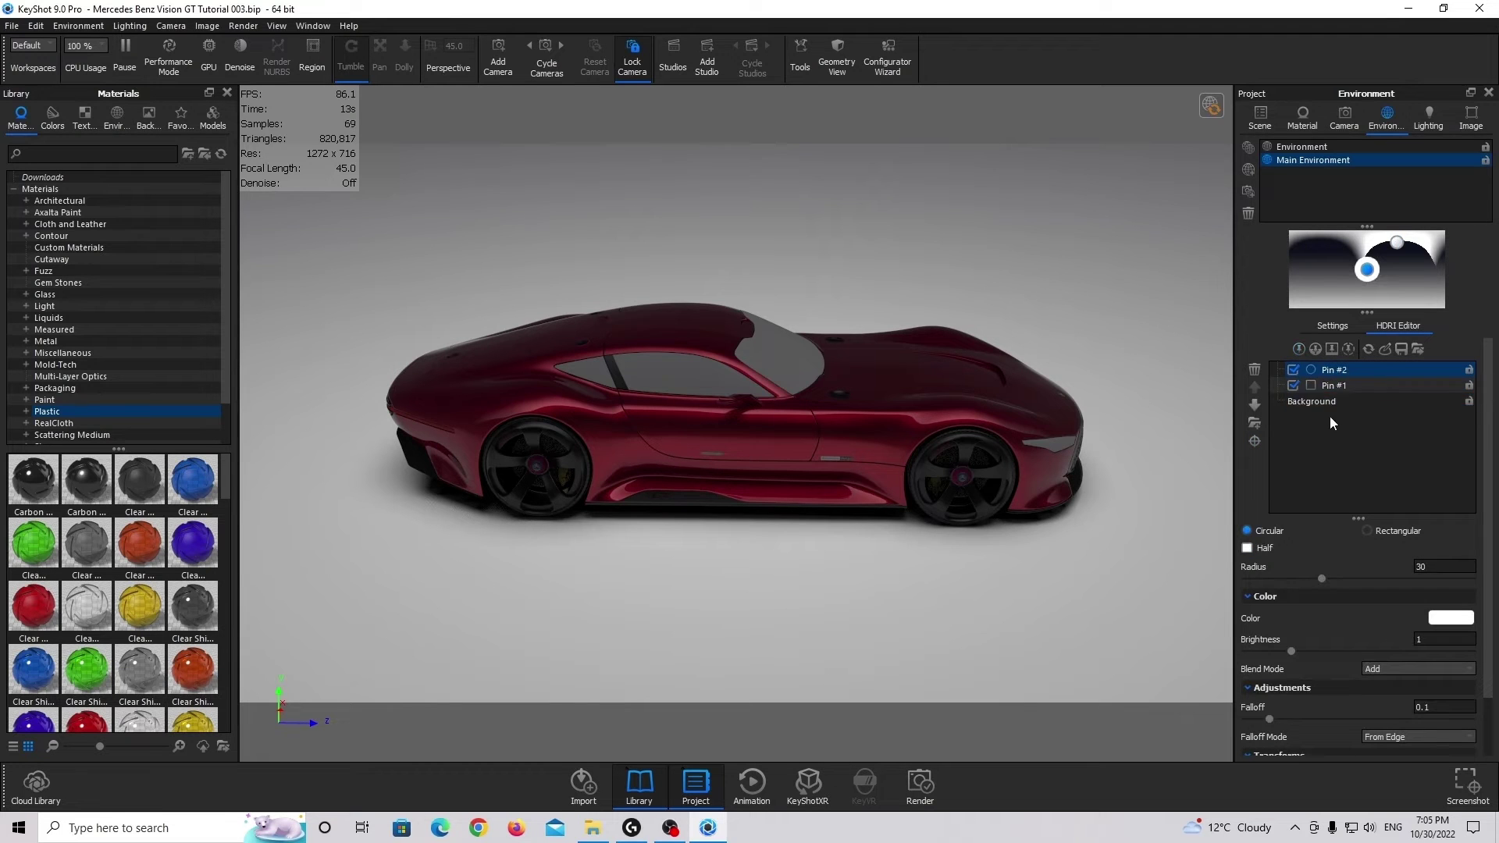
pyautogui.click(1385, 531)
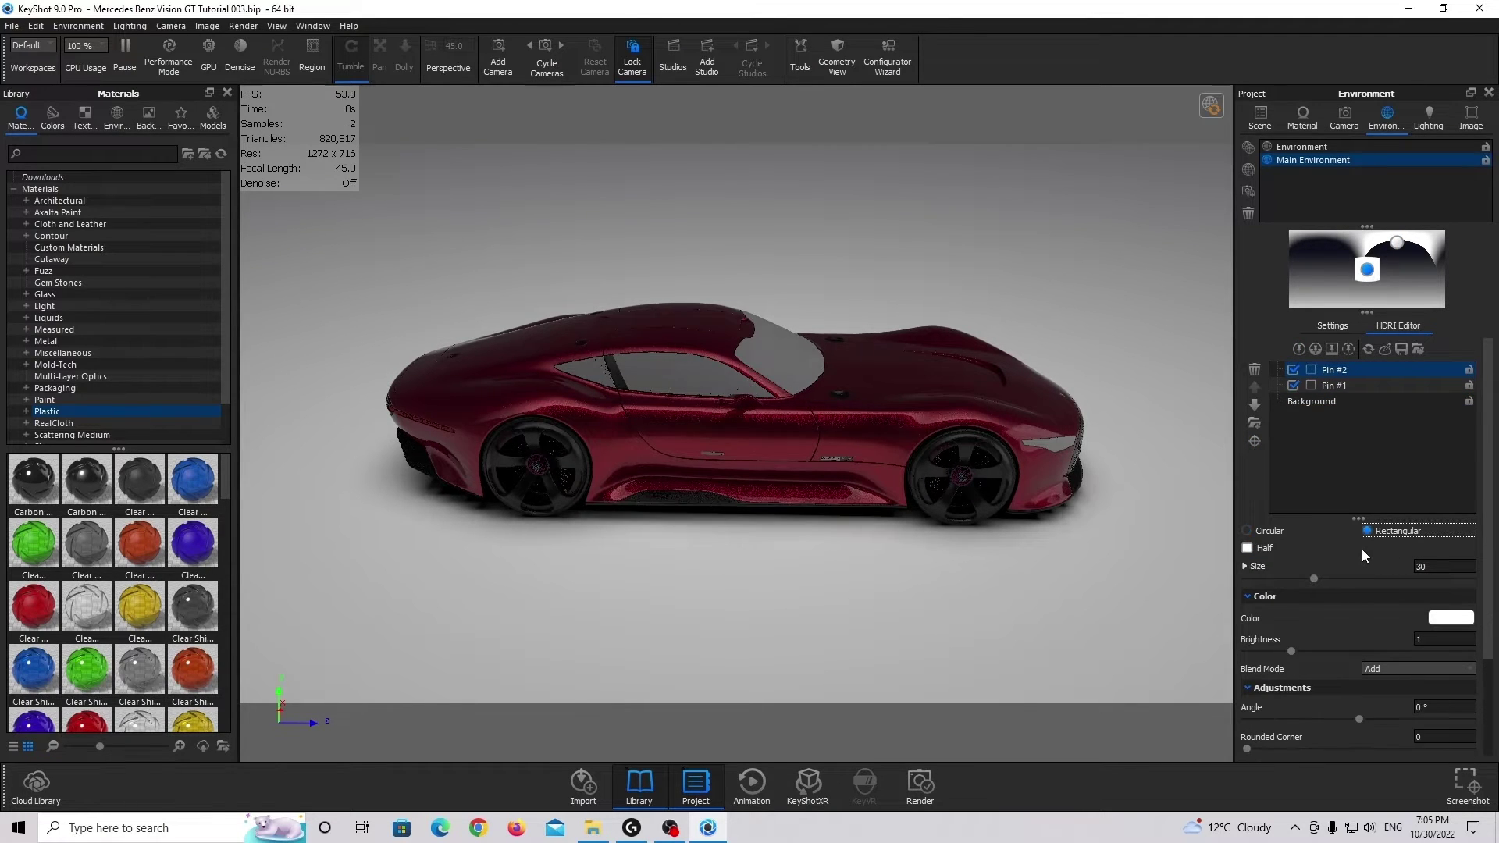
pyautogui.scroll(-1, 1364, 556)
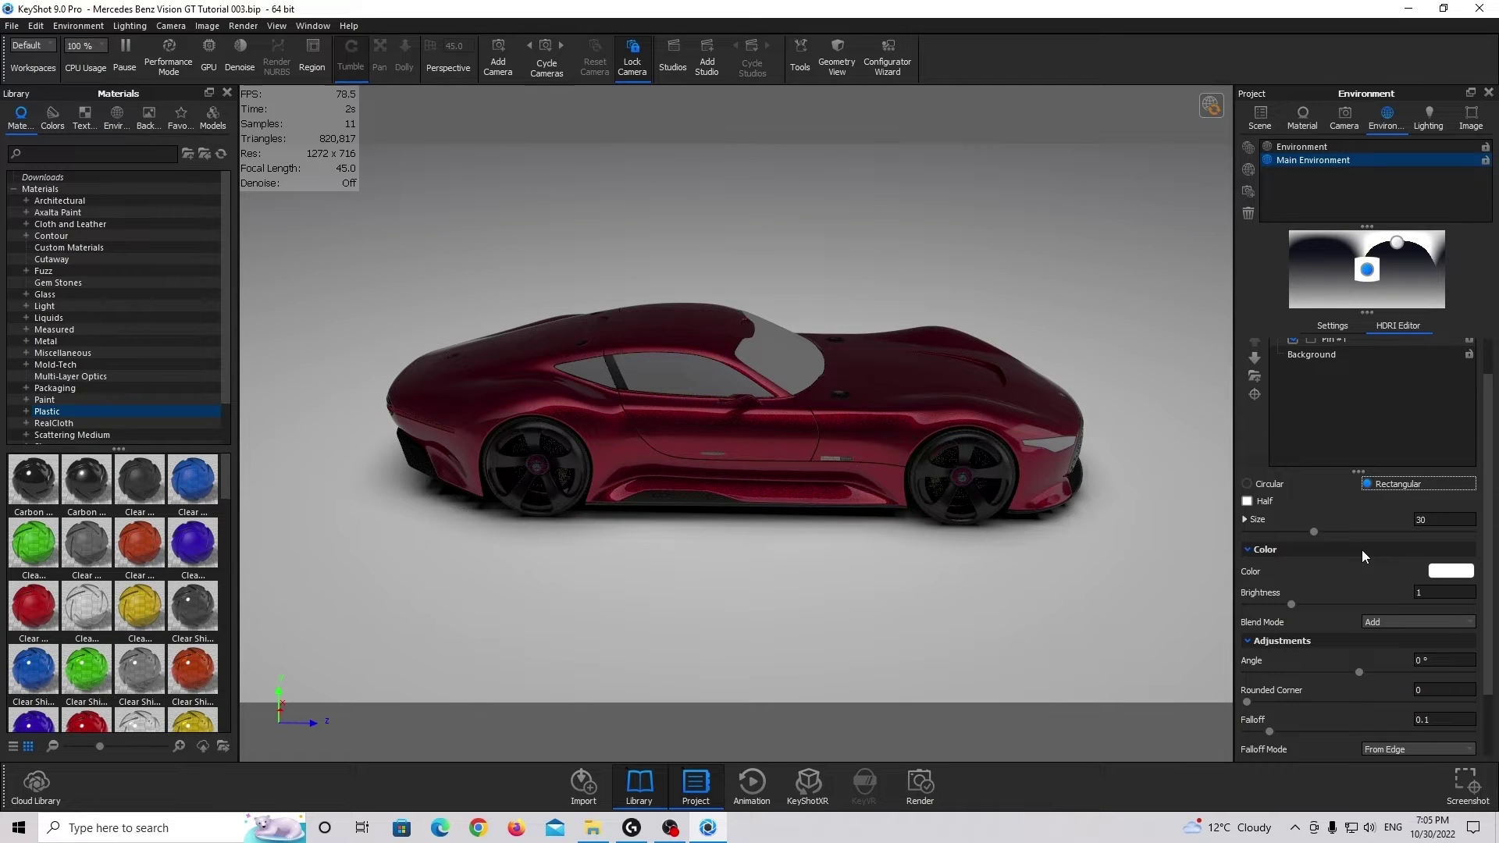
pyautogui.moveTo(1367, 270); pyautogui.dragTo(1324, 250)
# Give the second pin a falloff of 1 and a rounded corner value of 1, and adjust its azimuth to -104.76°.
pyautogui.scroll(-1, 1375, 556)
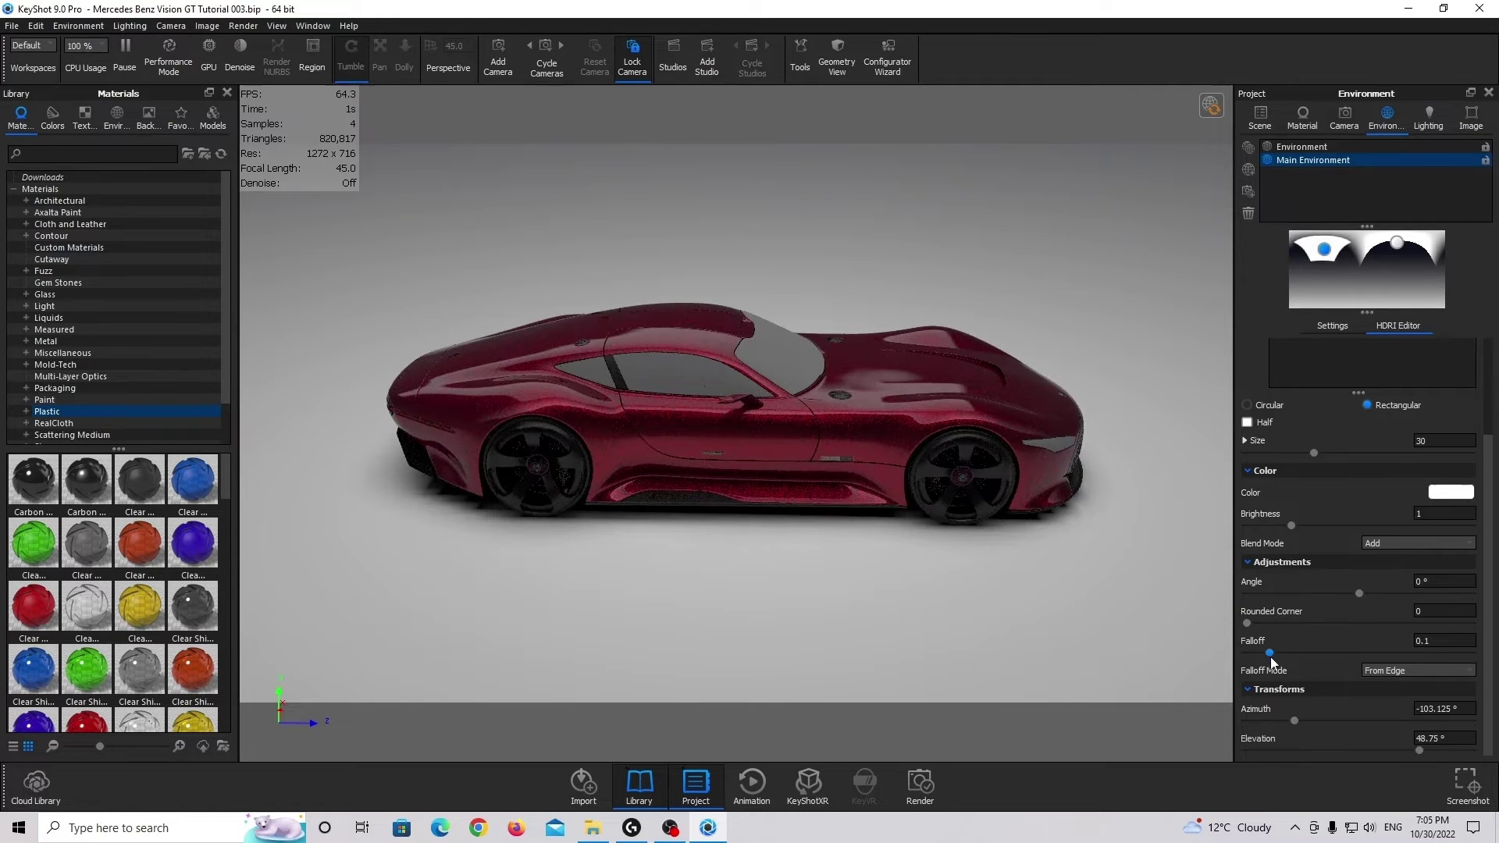
pyautogui.moveTo(1271, 654); pyautogui.dragTo(1472, 656)
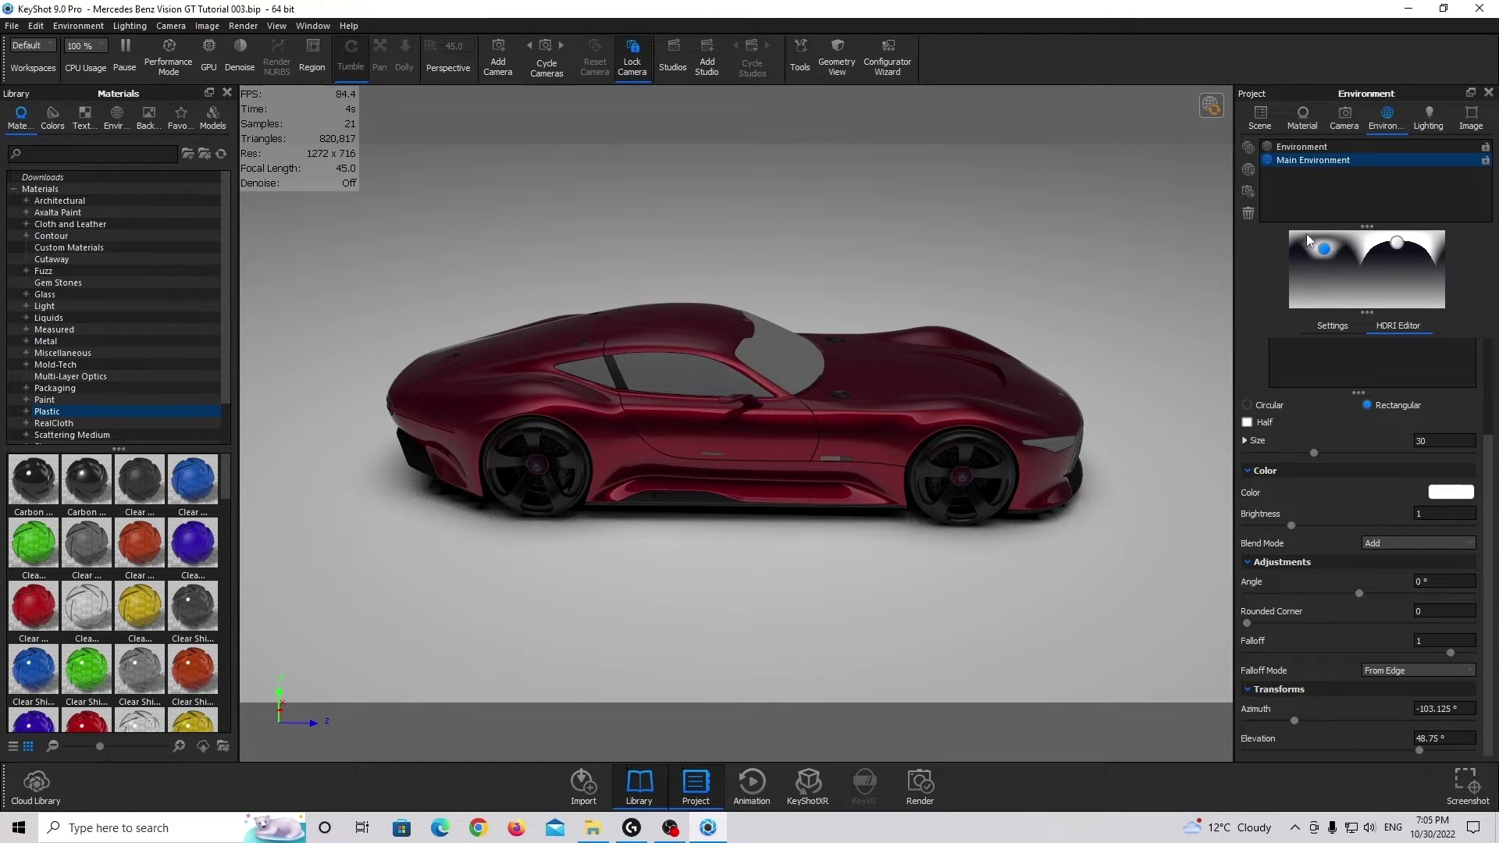
pyautogui.moveTo(1247, 623); pyautogui.dragTo(1471, 623)
pyautogui.moveTo(1290, 723)
pyautogui.mouseDown()
pyautogui.moveTo(1276, 720)
pyautogui.moveTo(1291, 721)
pyautogui.mouseUp()
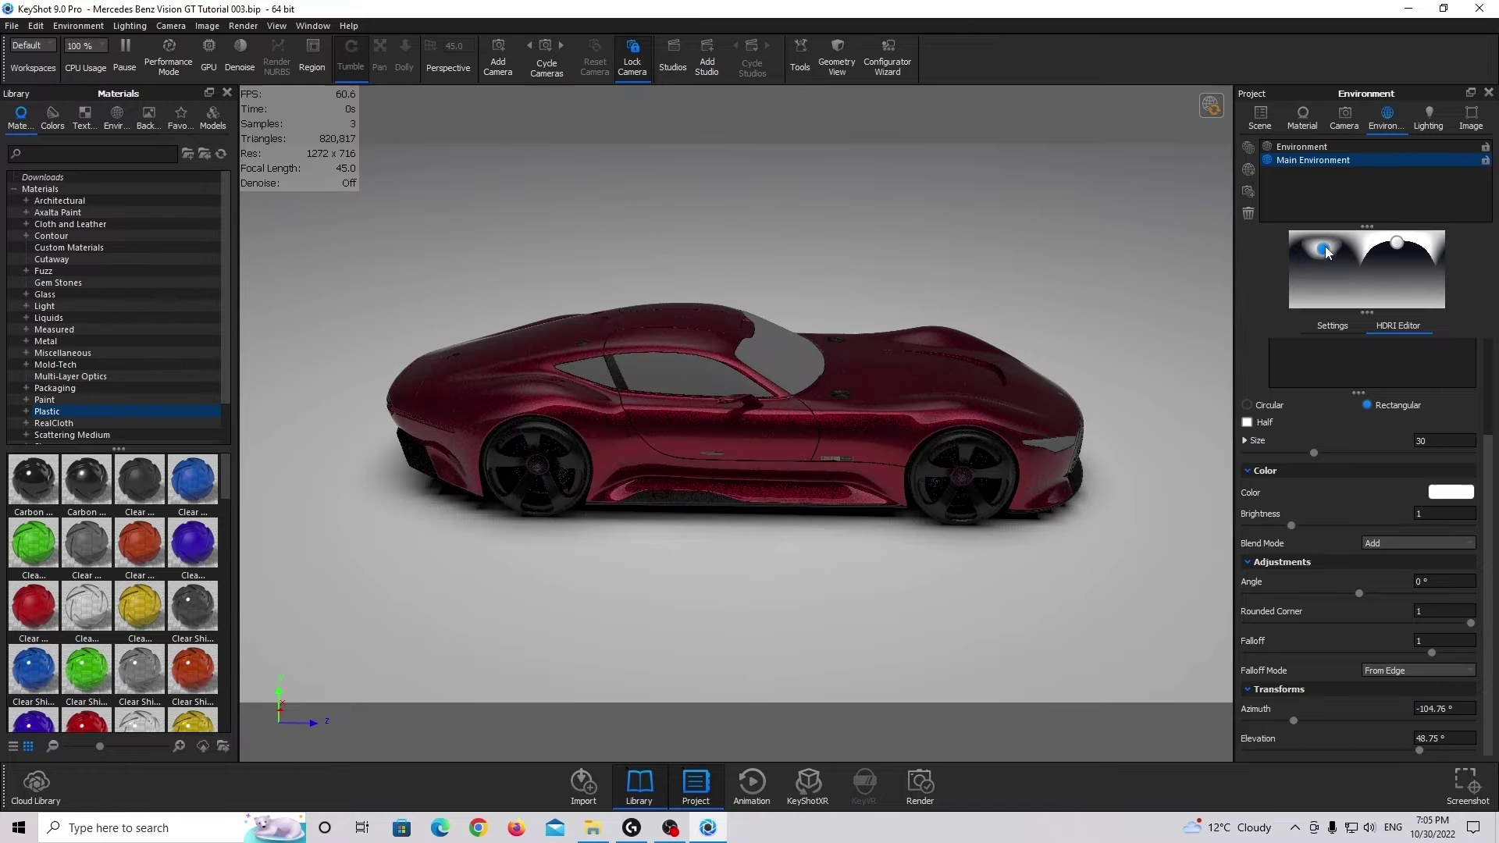
# Reposition the second pin using highlight placement and its transforms, ending at about -32° azimuth and 81° elevation.
pyautogui.moveTo(1328, 252)
pyautogui.mouseDown()
pyautogui.moveTo(1314, 246)
pyautogui.moveTo(1353, 250)
pyautogui.mouseUp()
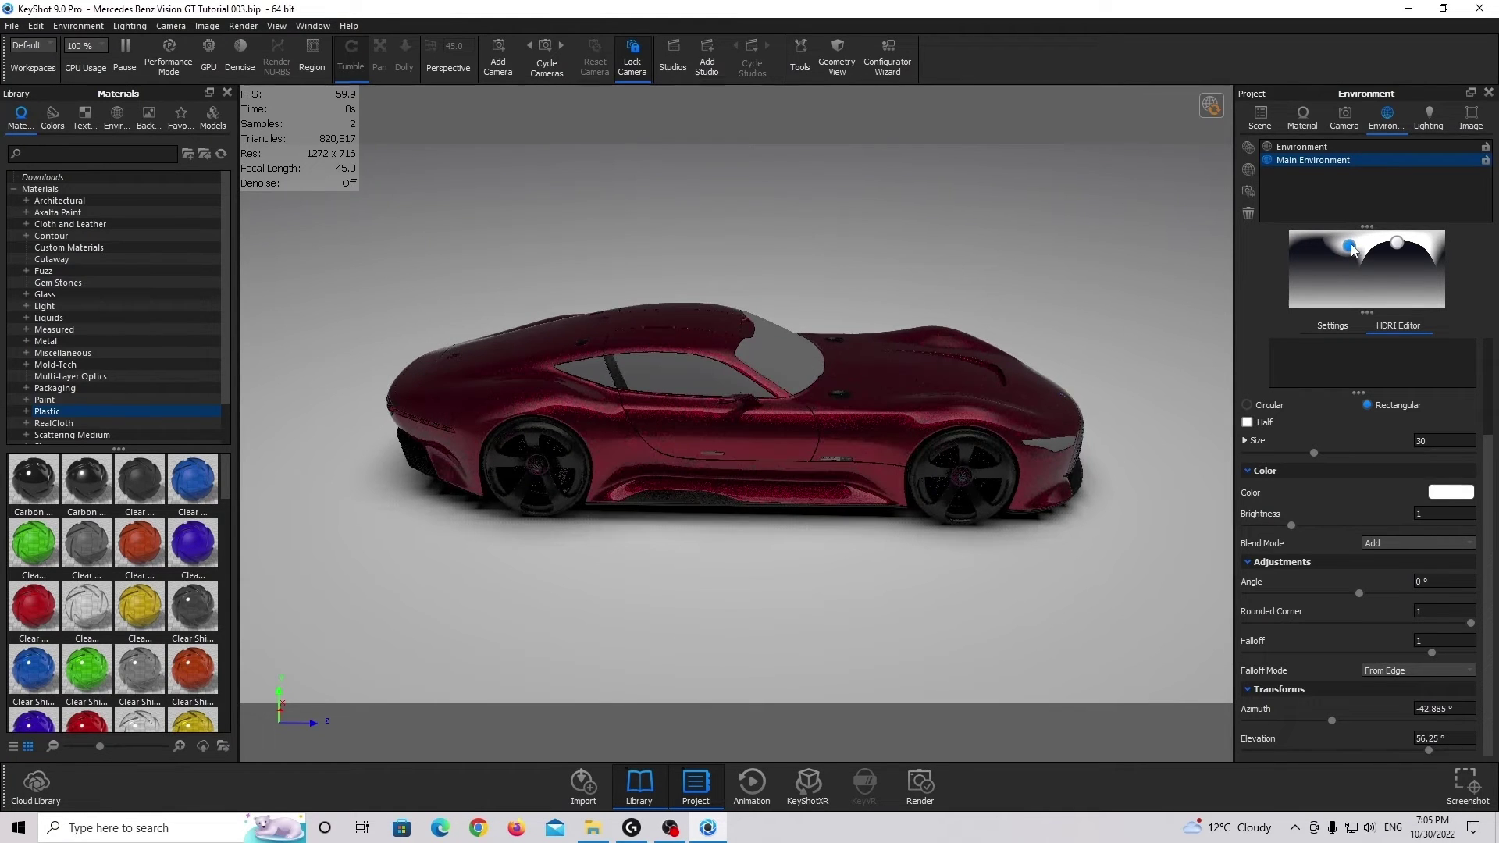
pyautogui.moveTo(1332, 719); pyautogui.dragTo(1327, 723)
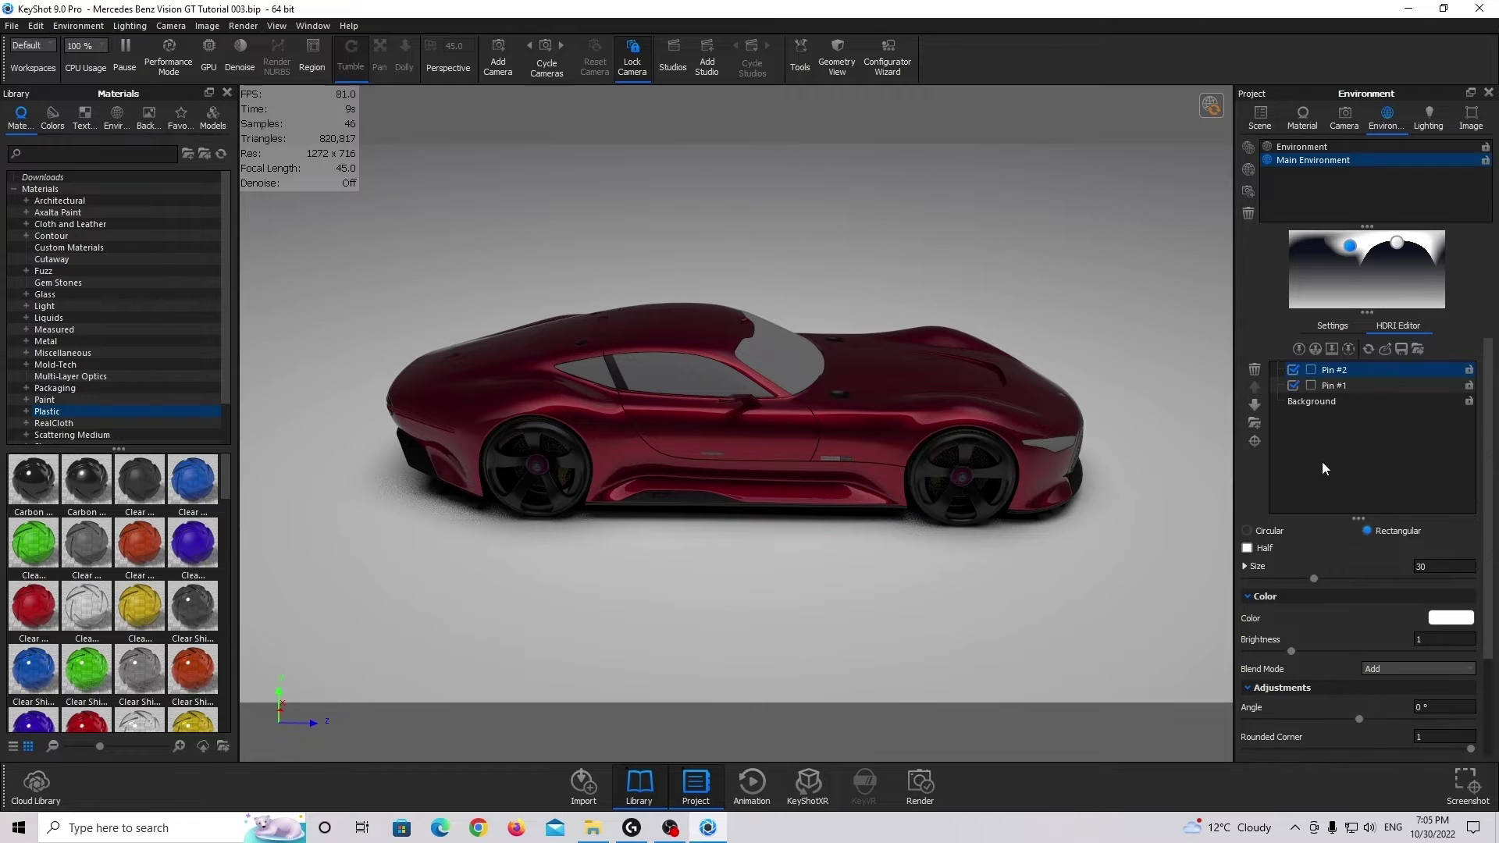
pyautogui.click(1254, 441)
pyautogui.click(907, 335)
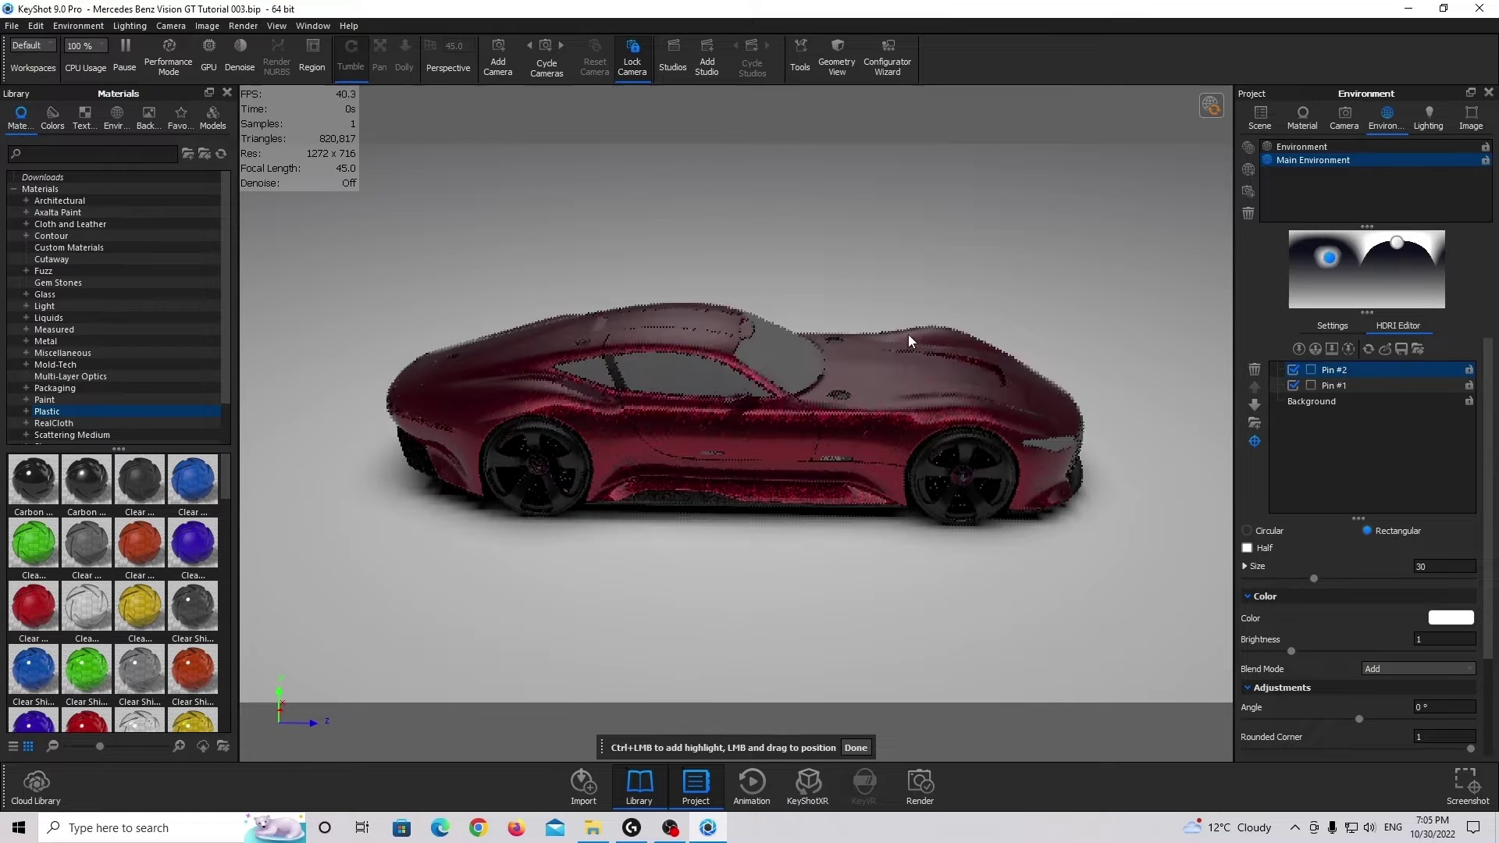
pyautogui.moveTo(539, 401); pyautogui.dragTo(522, 379)
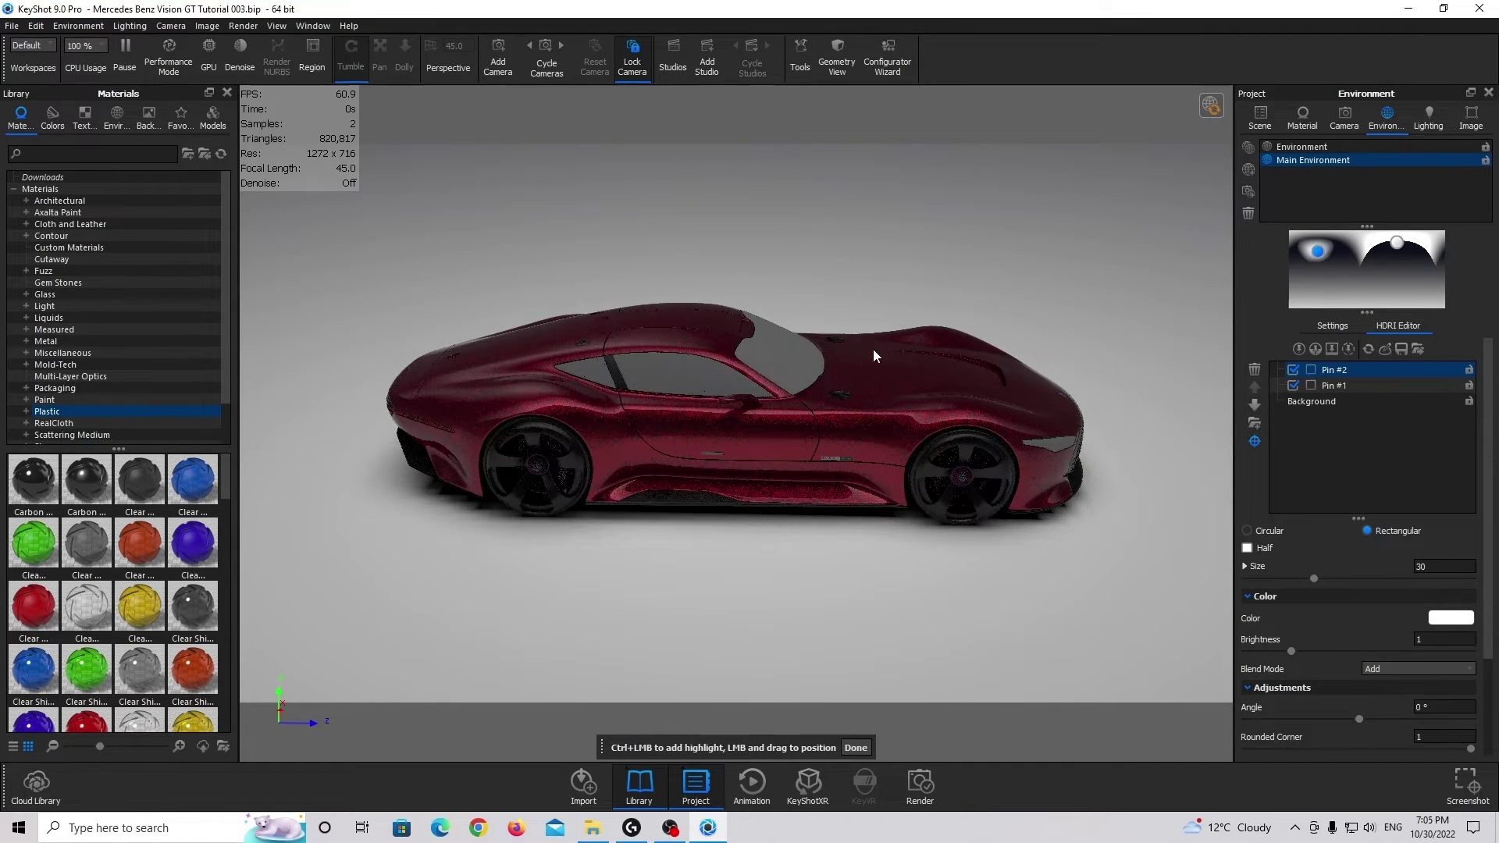
pyautogui.scroll(-2, 1415, 616)
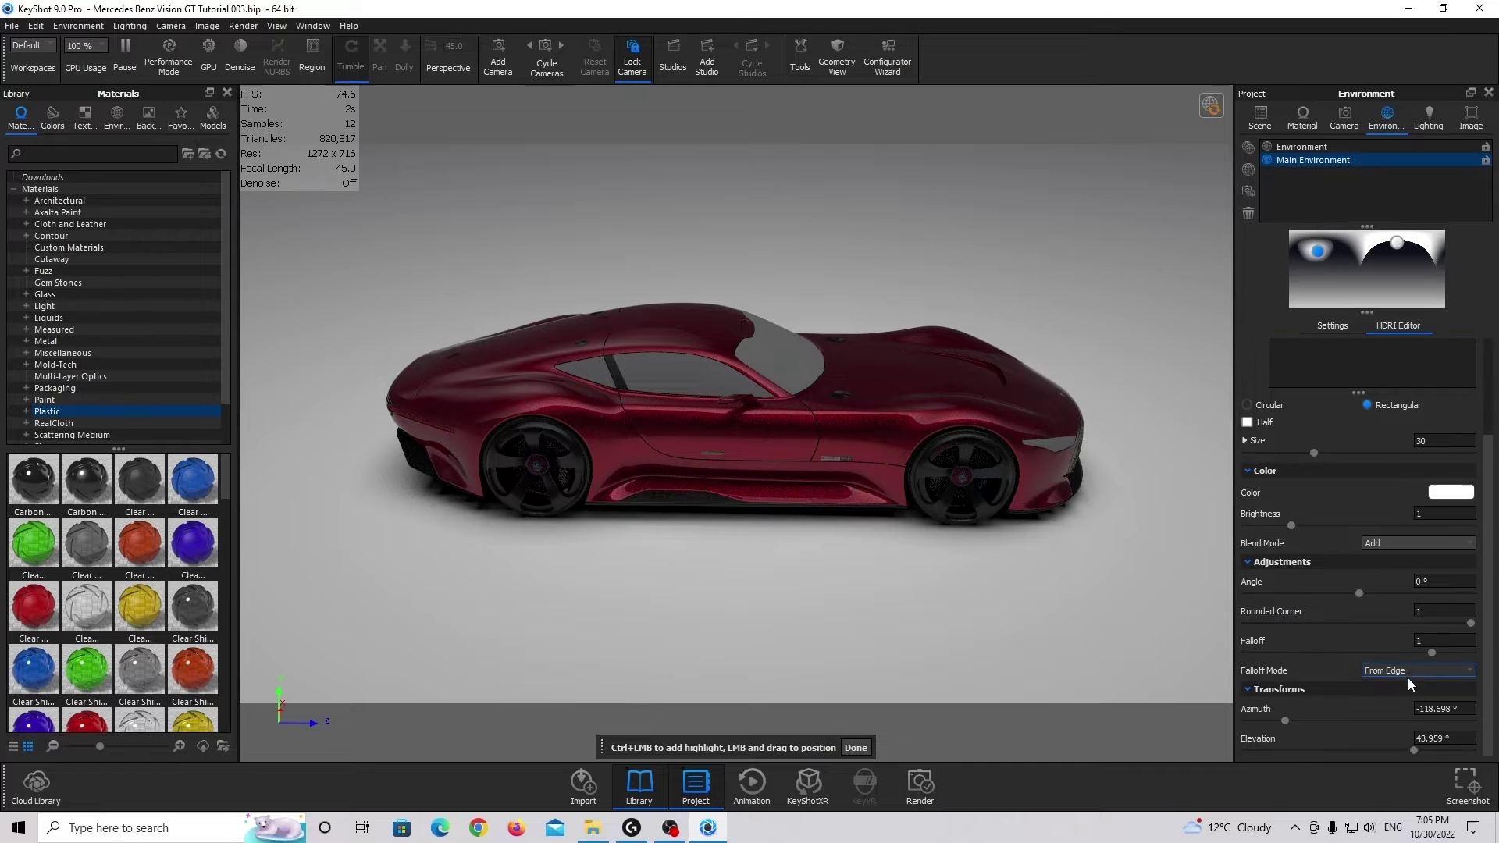
pyautogui.moveTo(1299, 719); pyautogui.dragTo(1463, 754)
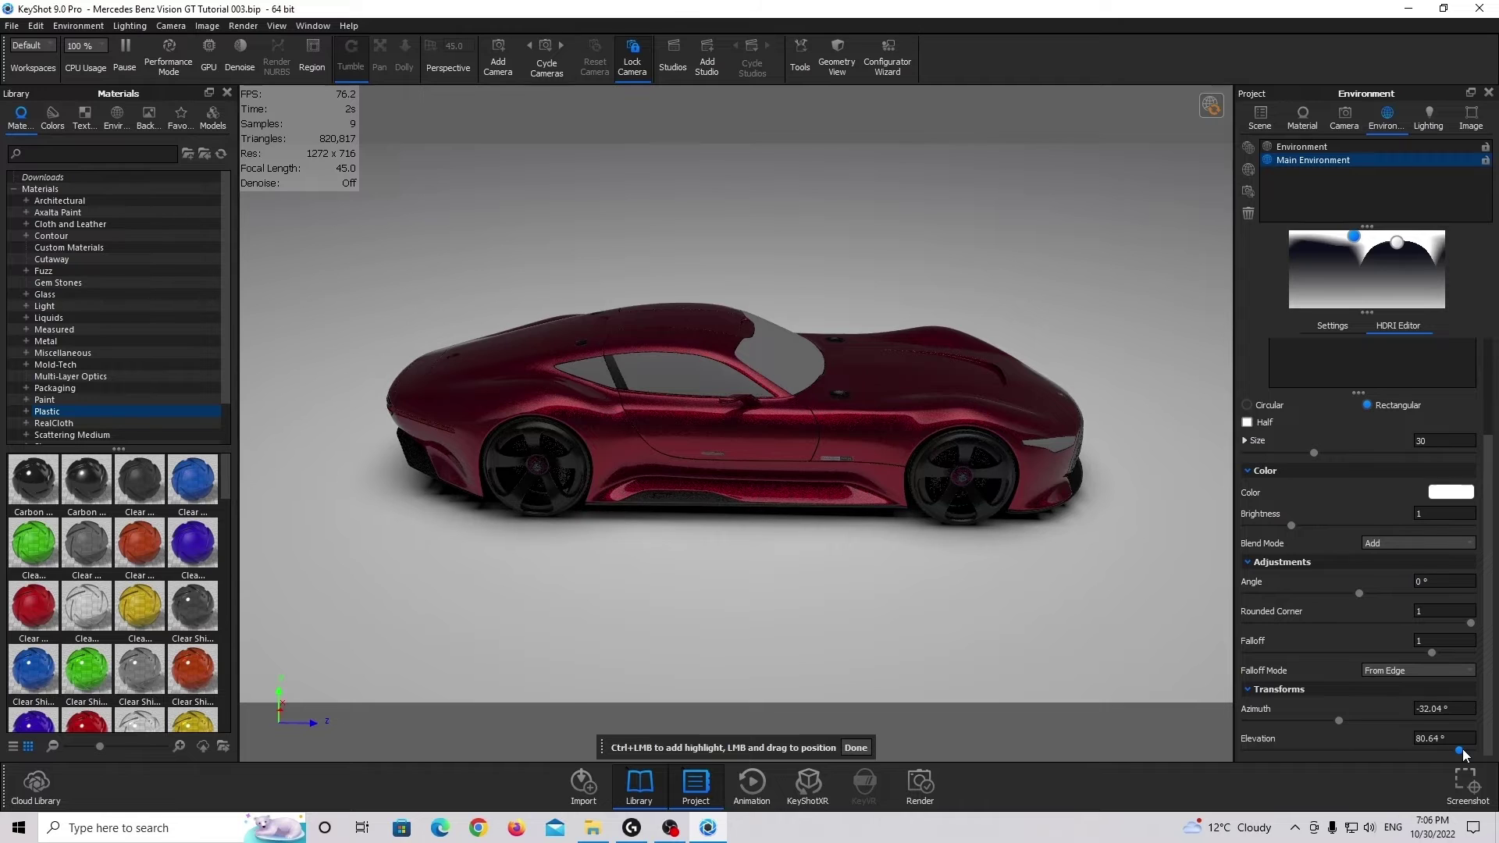
pyautogui.moveTo(1464, 753); pyautogui.dragTo(1468, 748)
pyautogui.moveTo(1341, 721); pyautogui.dragTo(1345, 728)
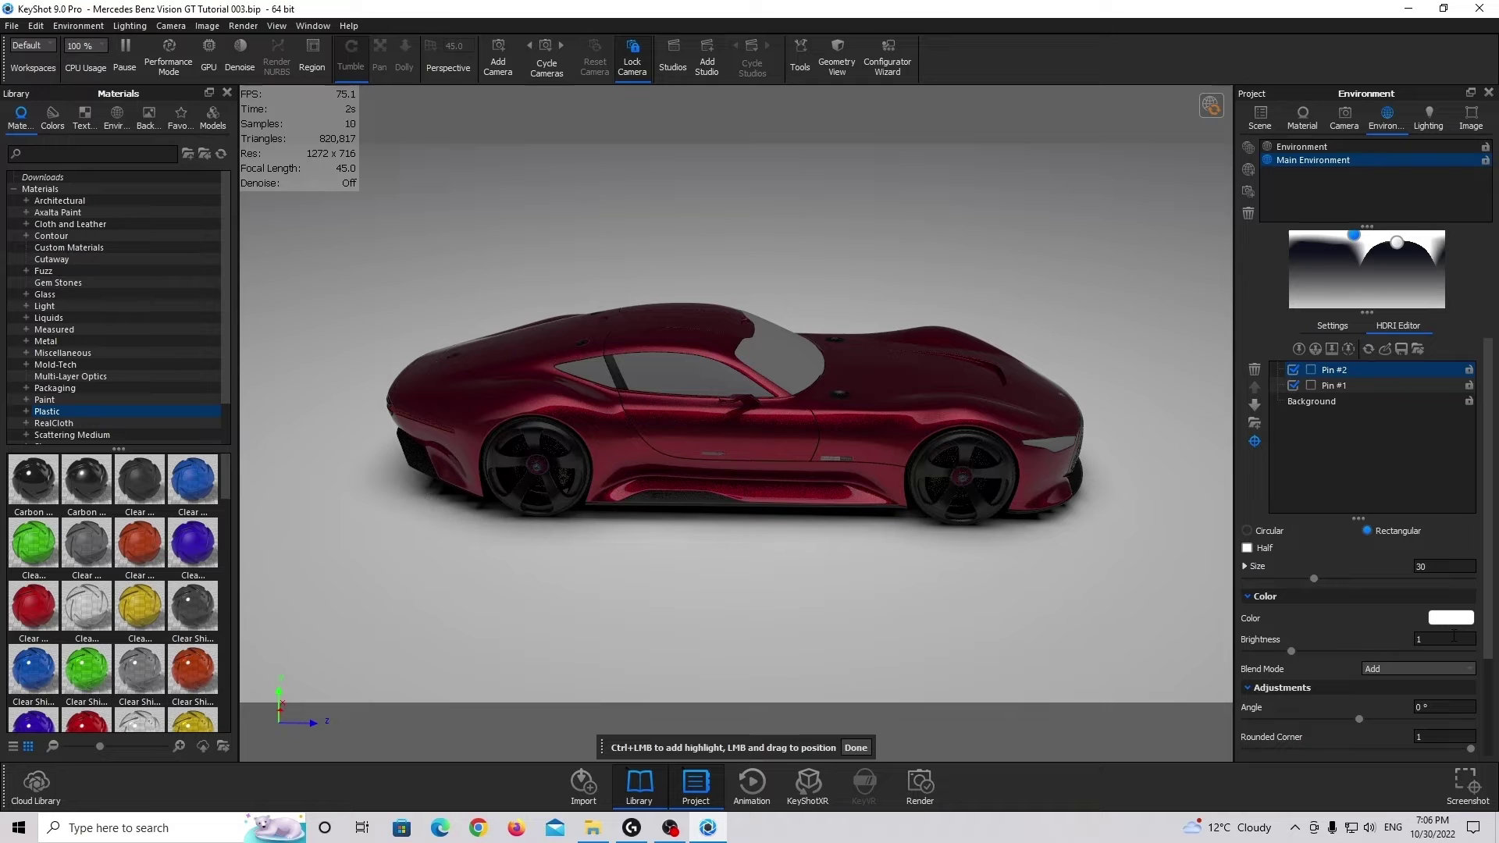
# Set the second pin's brightness to 5.
pyautogui.doubleClick(1454, 639)
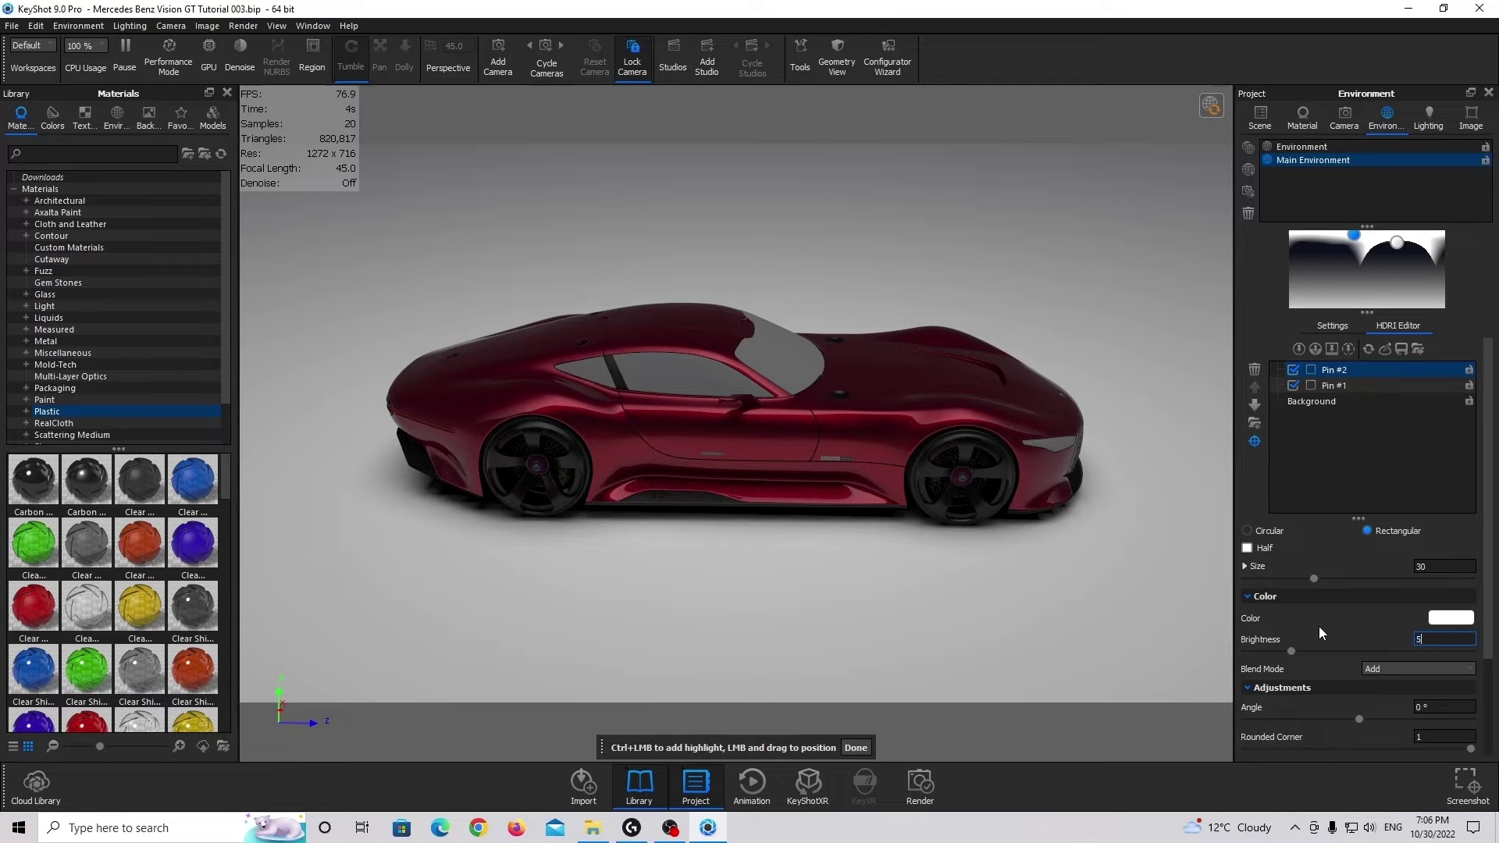
pyautogui.write('5')
pyautogui.press('Return')
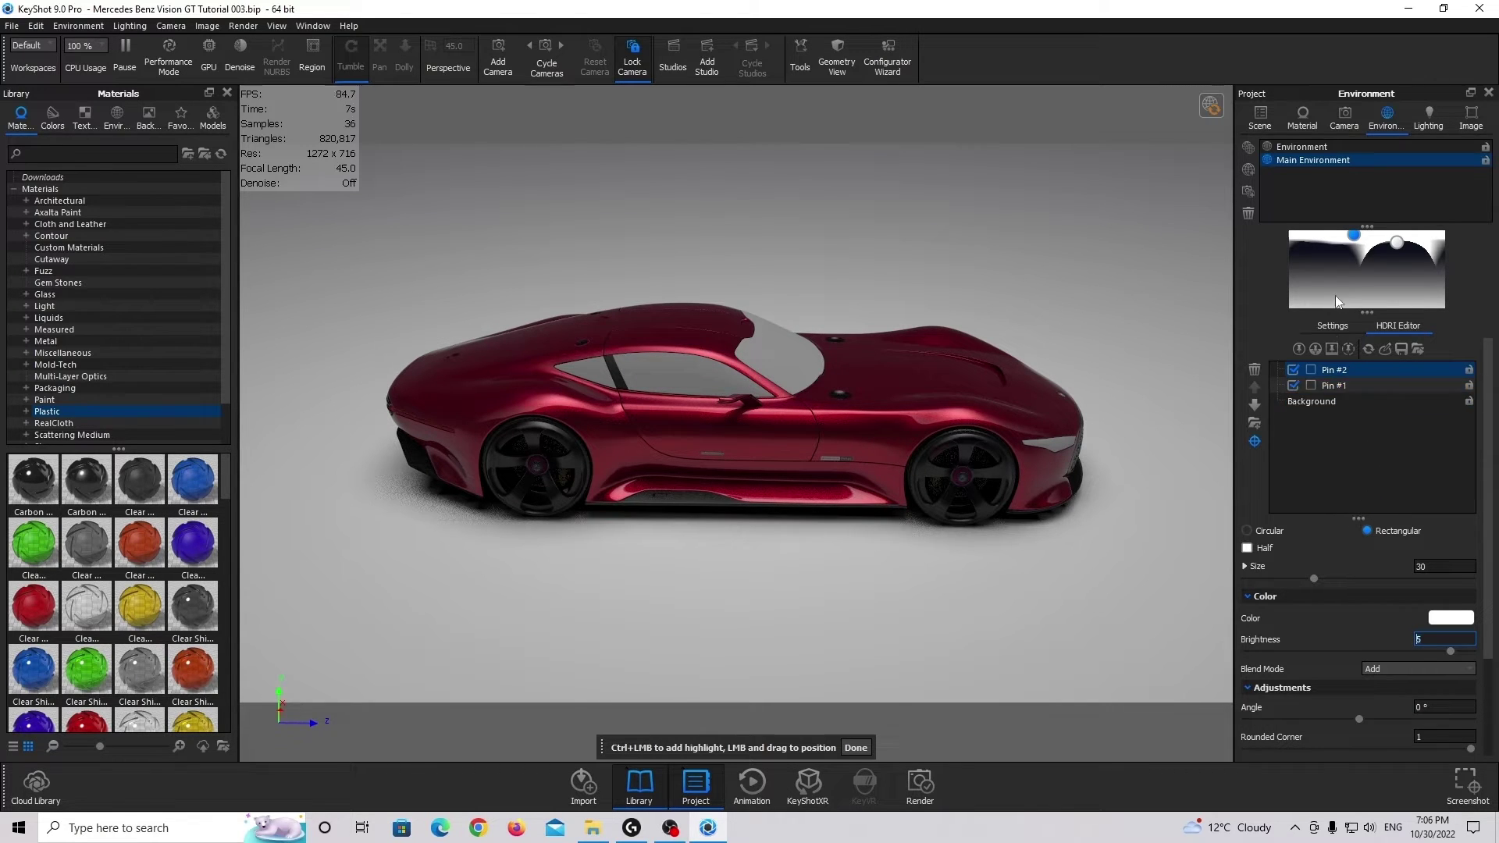
# Duplicate the second pin in the HDRI as a third pin and place its highlight on the car's front roof pillar.
pyautogui.keyDown('ctrl'); pyautogui.click(1312, 262); pyautogui.keyUp('ctrl')
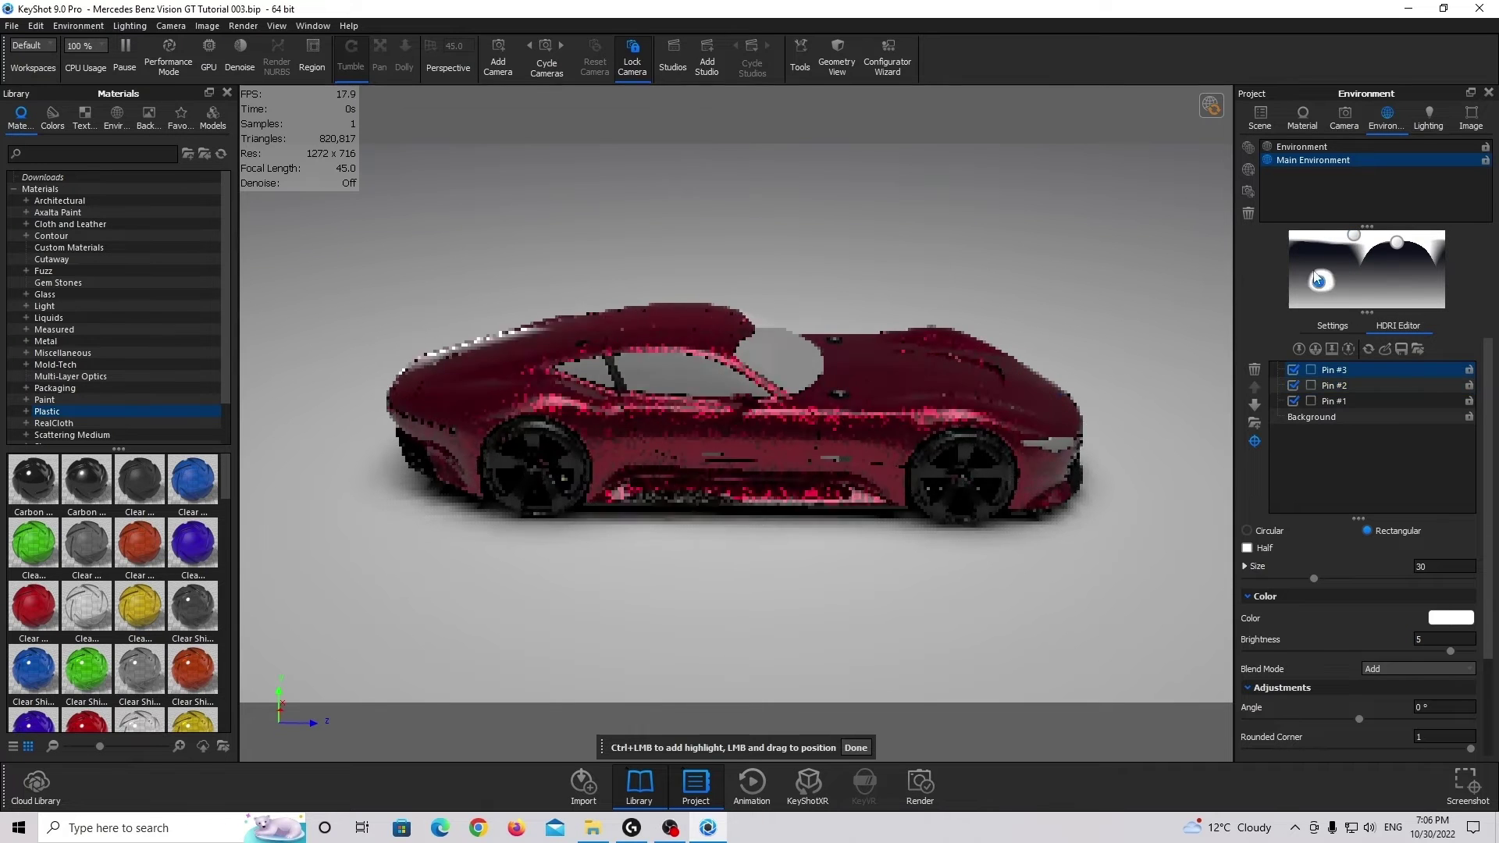
pyautogui.moveTo(1312, 263); pyautogui.dragTo(1323, 259)
pyautogui.click(762, 367)
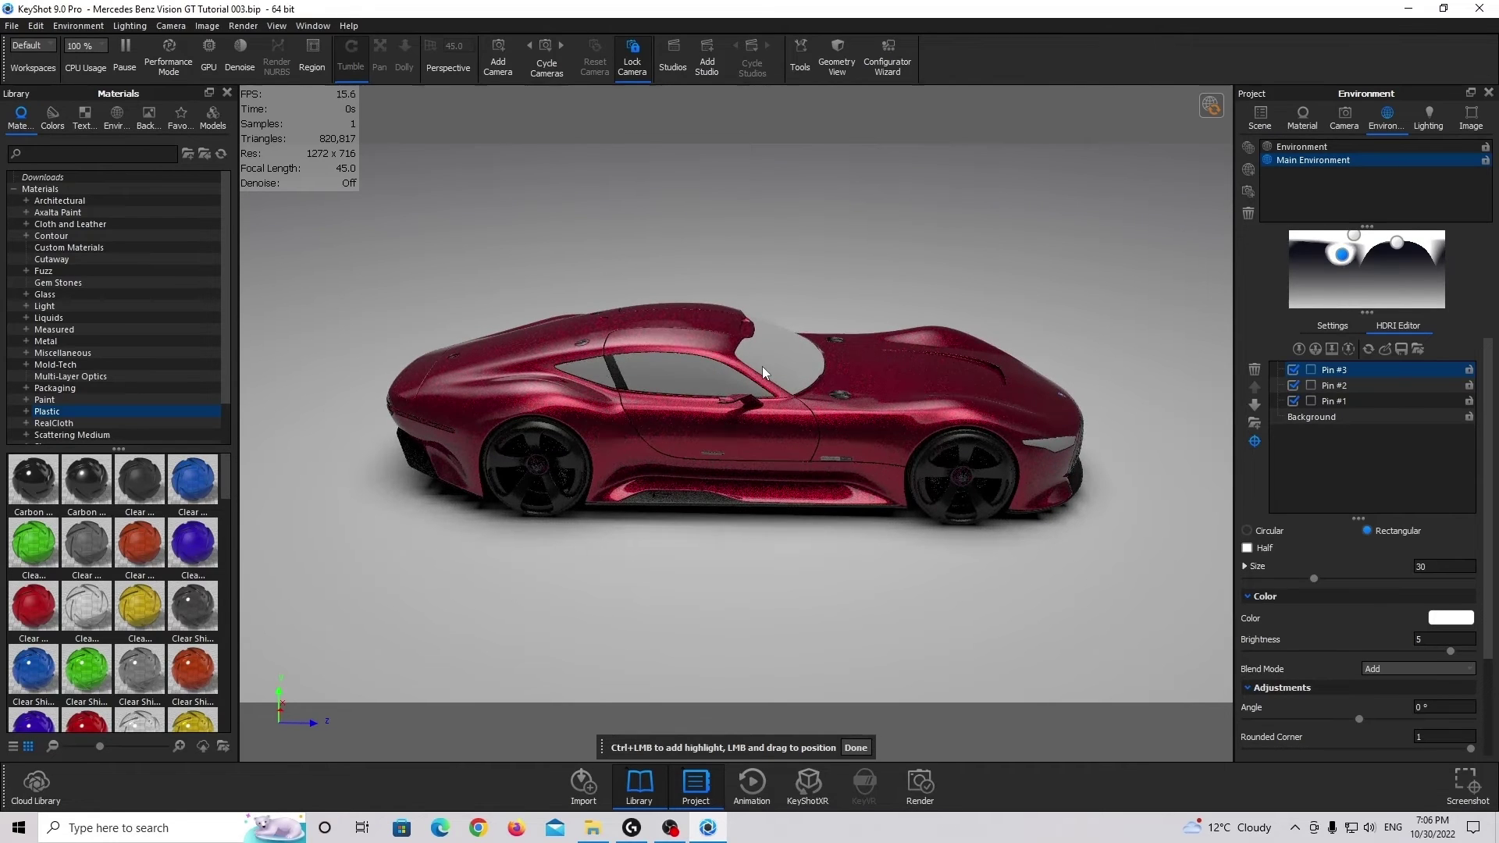
pyautogui.moveTo(739, 354); pyautogui.dragTo(726, 353)
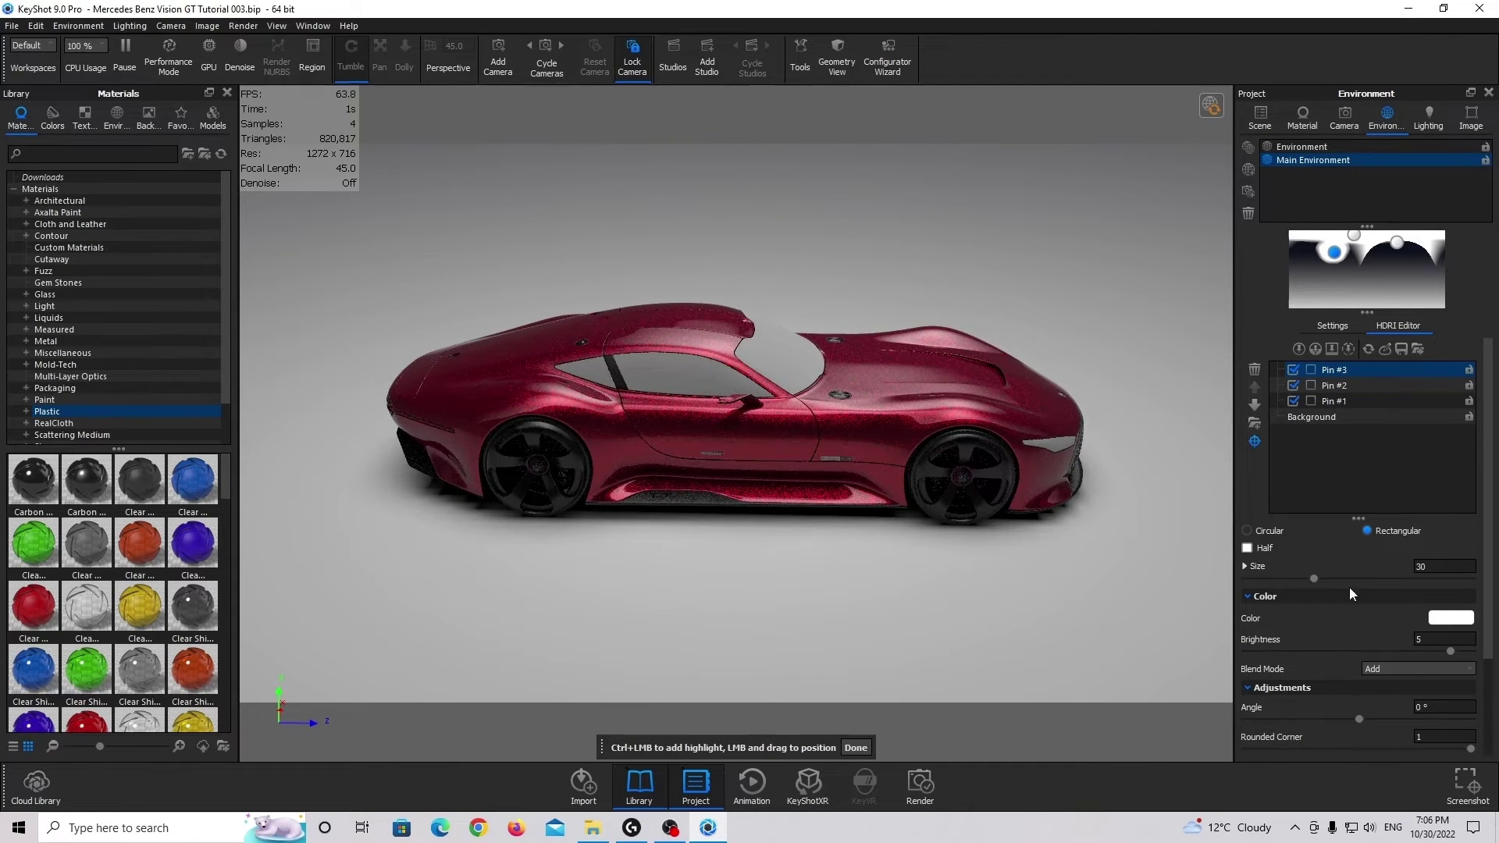
# Set the third pin's size to 33 and its brightness to 8.
pyautogui.click(1454, 567)
pyautogui.write('33')
pyautogui.press('Return')
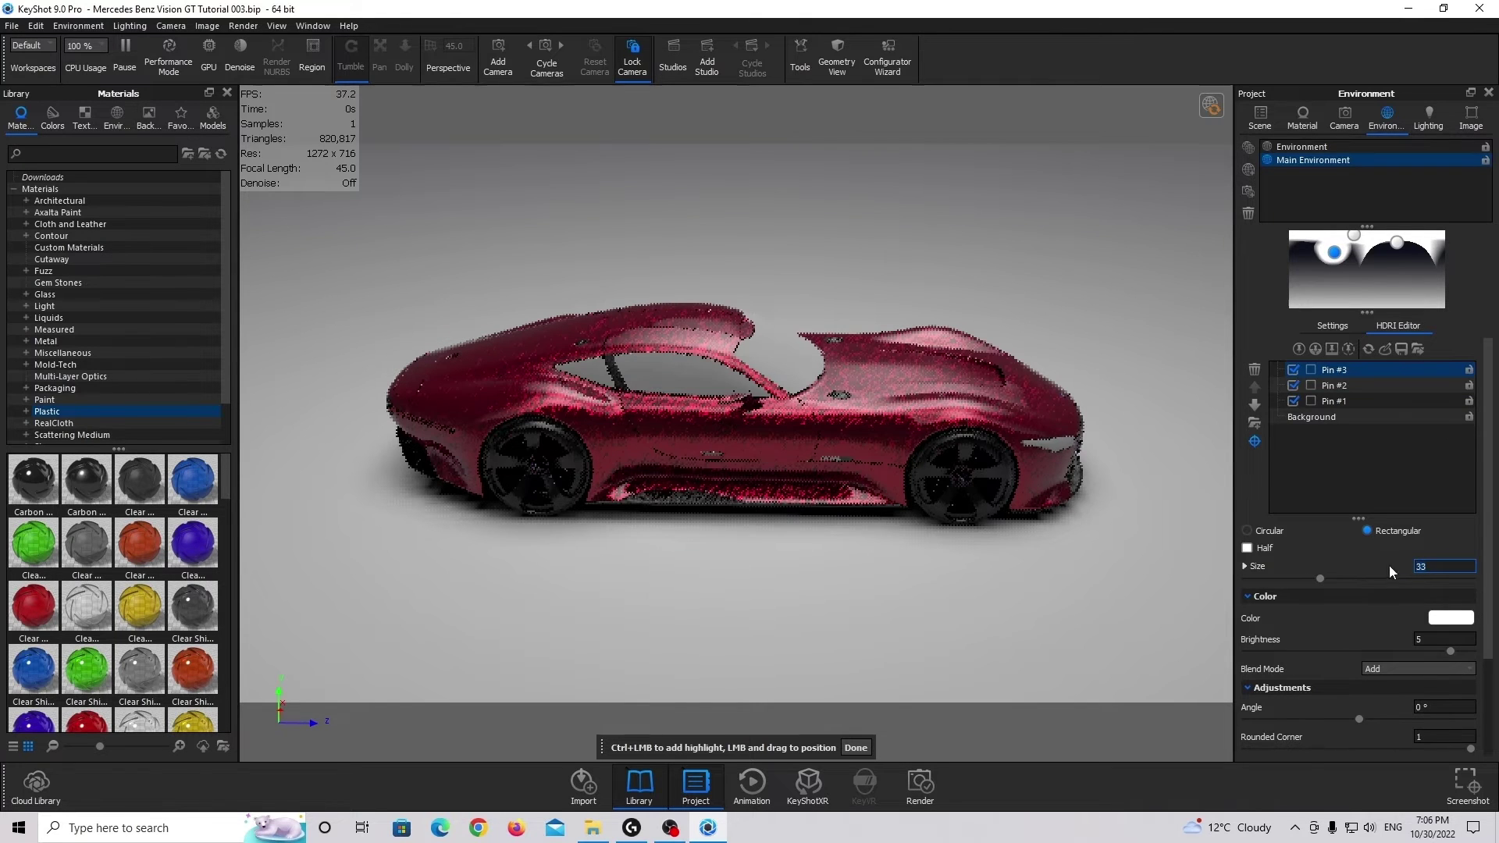
pyautogui.scroll(-1, 1396, 619)
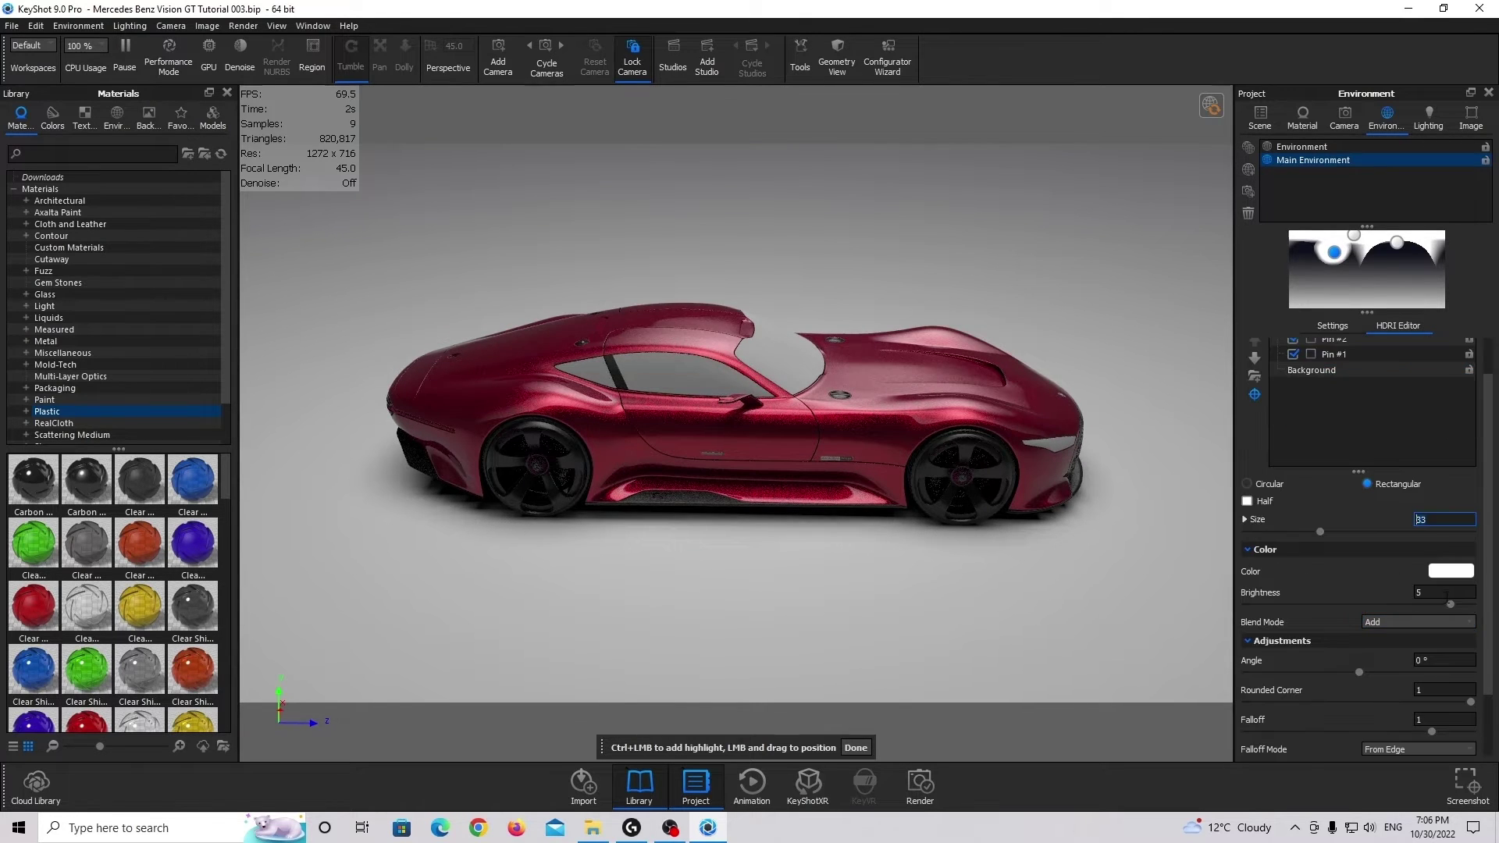
pyautogui.click(1453, 592)
pyautogui.write('3')
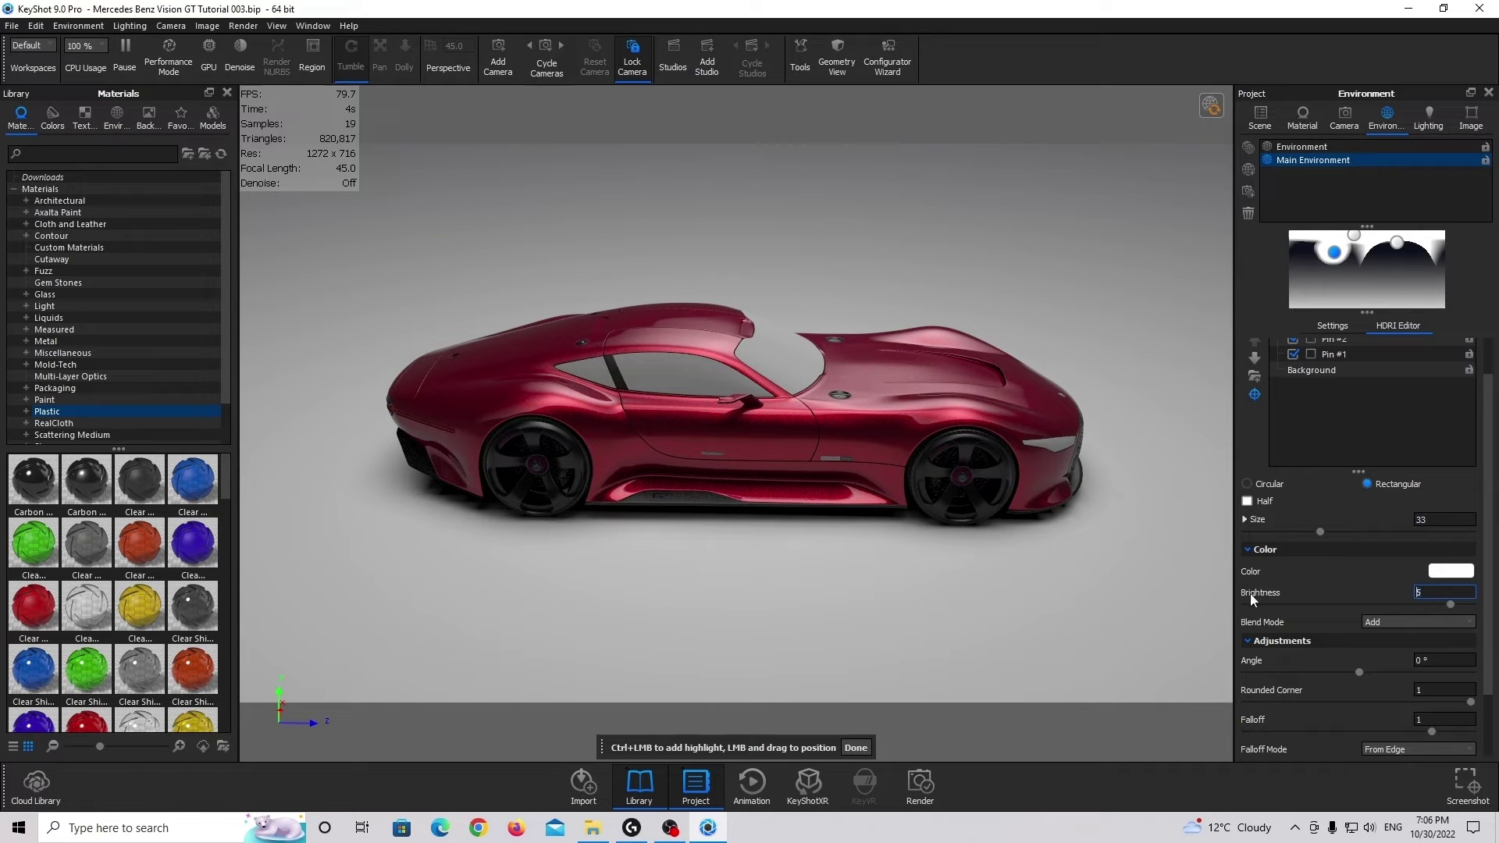
pyautogui.press('Return')
# Fine-tune the third pin's position to about -74.5° azimuth and 46.8° elevation.
pyautogui.scroll(-2, 1350, 640)
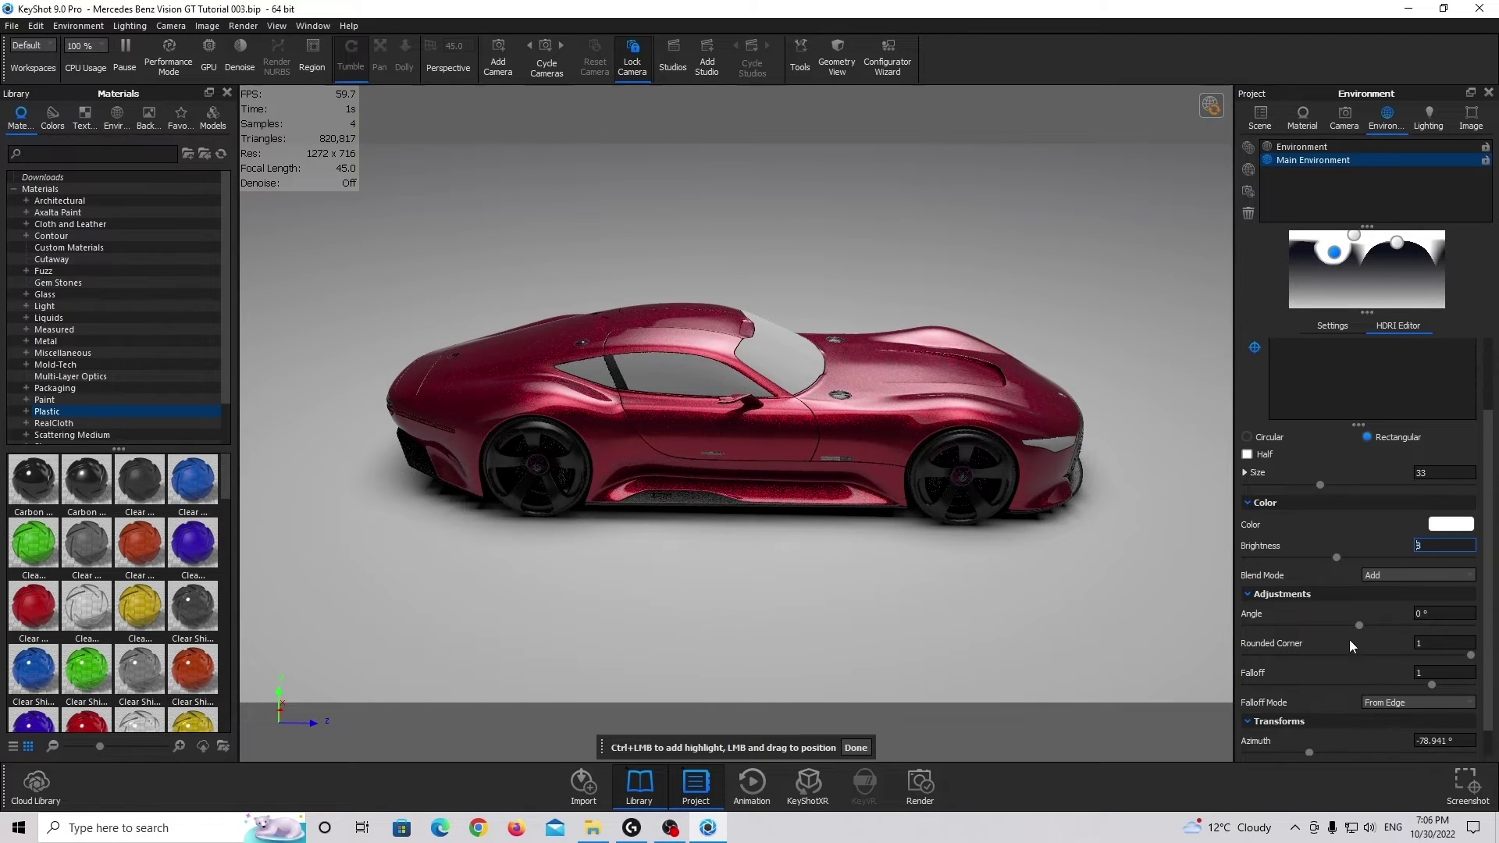
pyautogui.click(1403, 660)
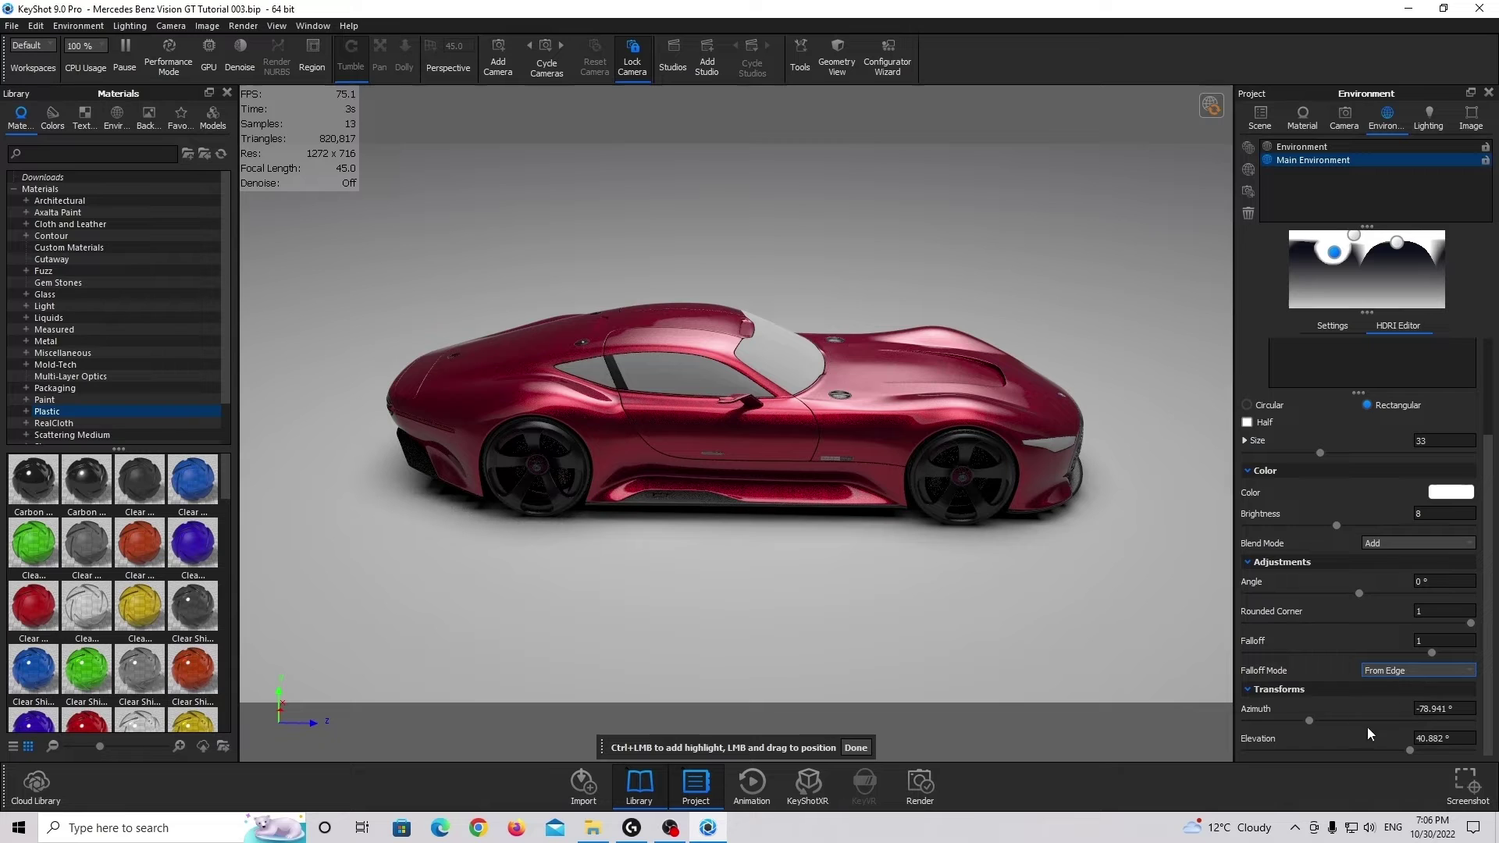
pyautogui.moveTo(1311, 722); pyautogui.dragTo(1311, 722)
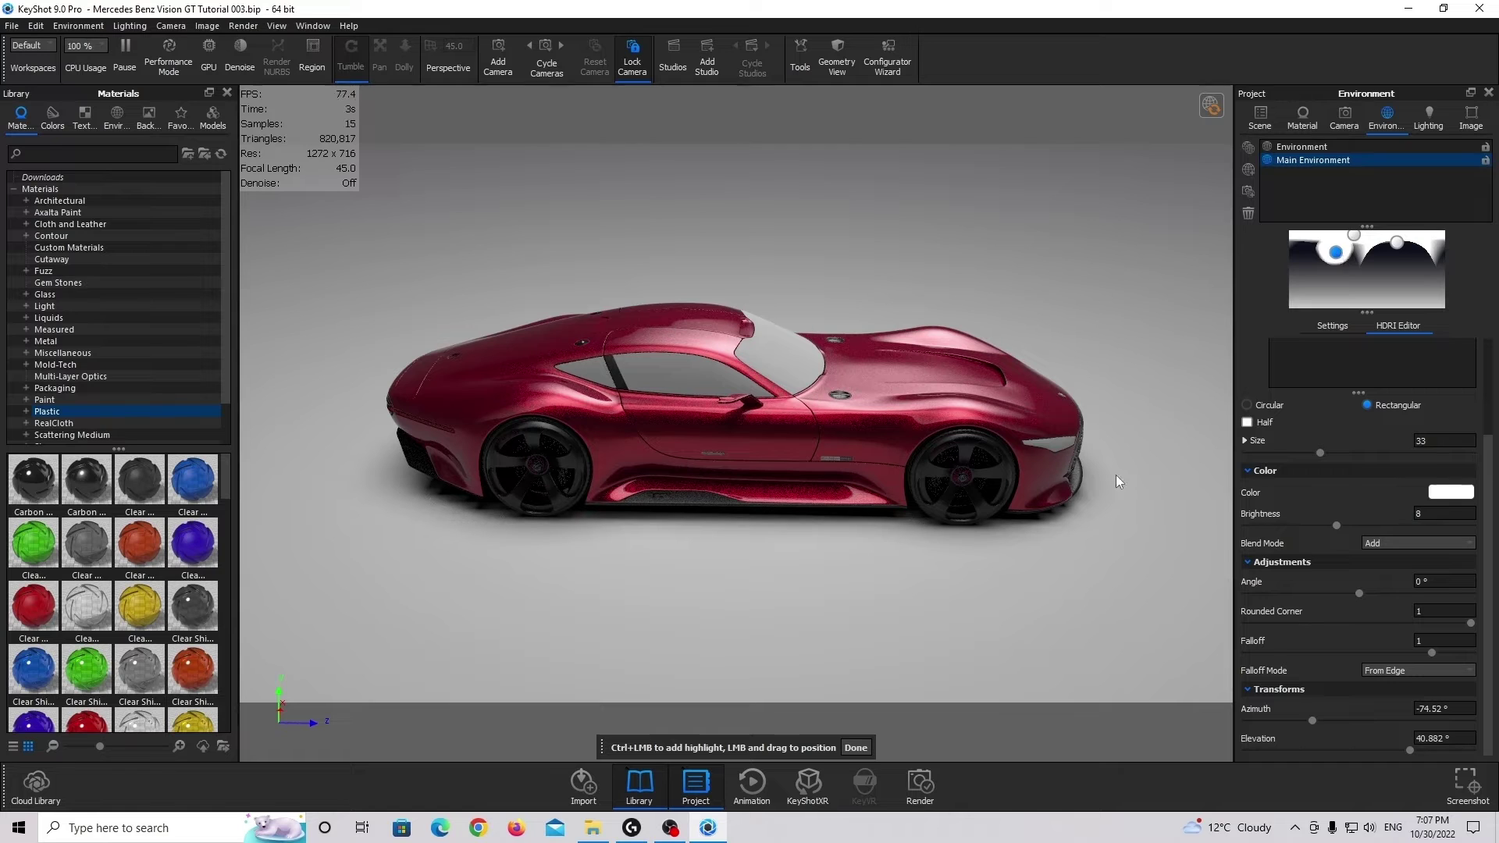
pyautogui.moveTo(1415, 748); pyautogui.dragTo(1418, 750)
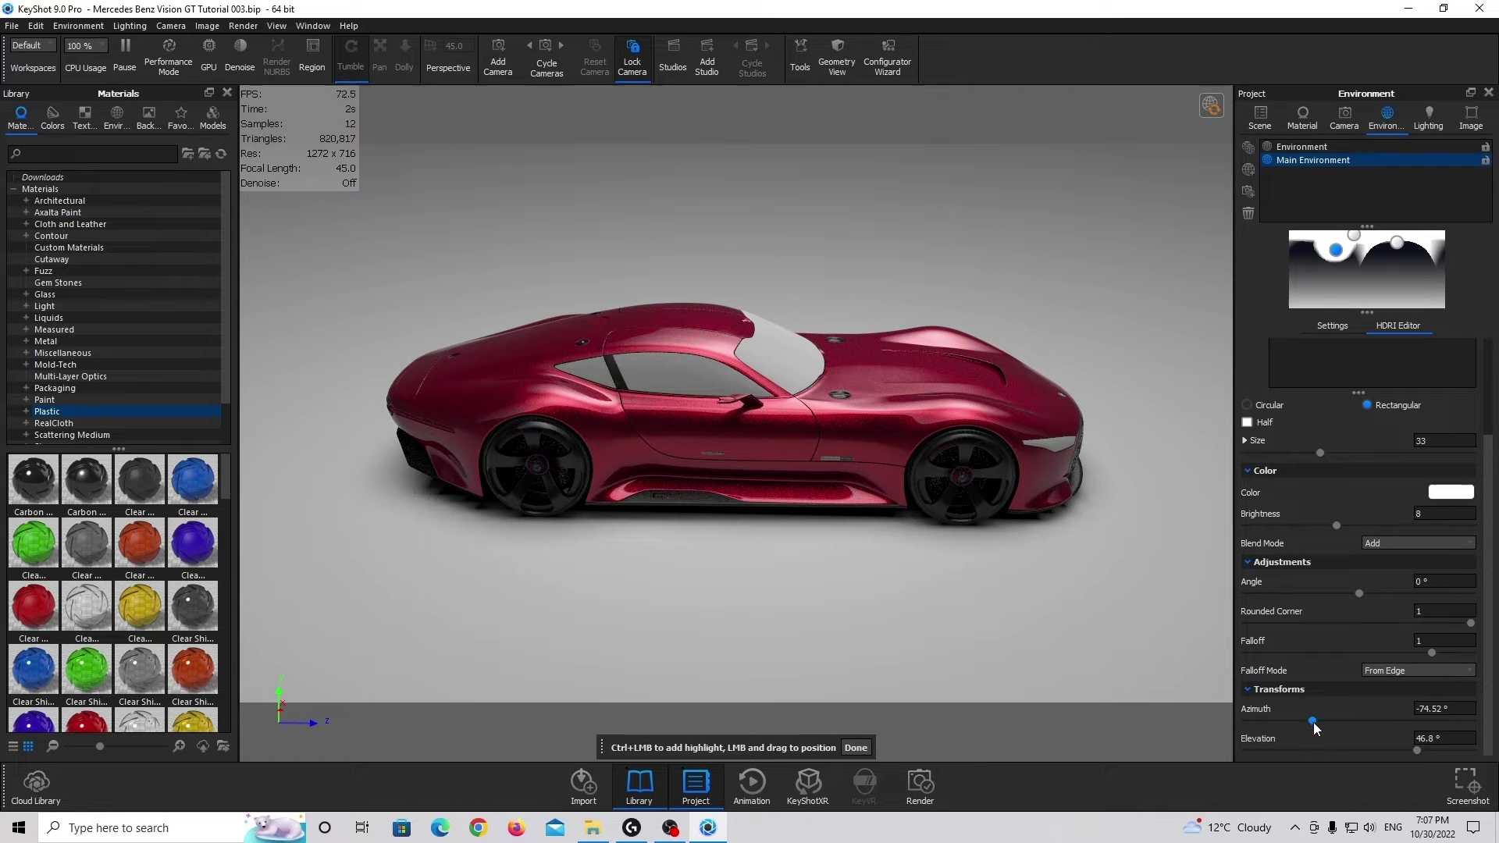
pyautogui.moveTo(1313, 723); pyautogui.dragTo(1314, 723)
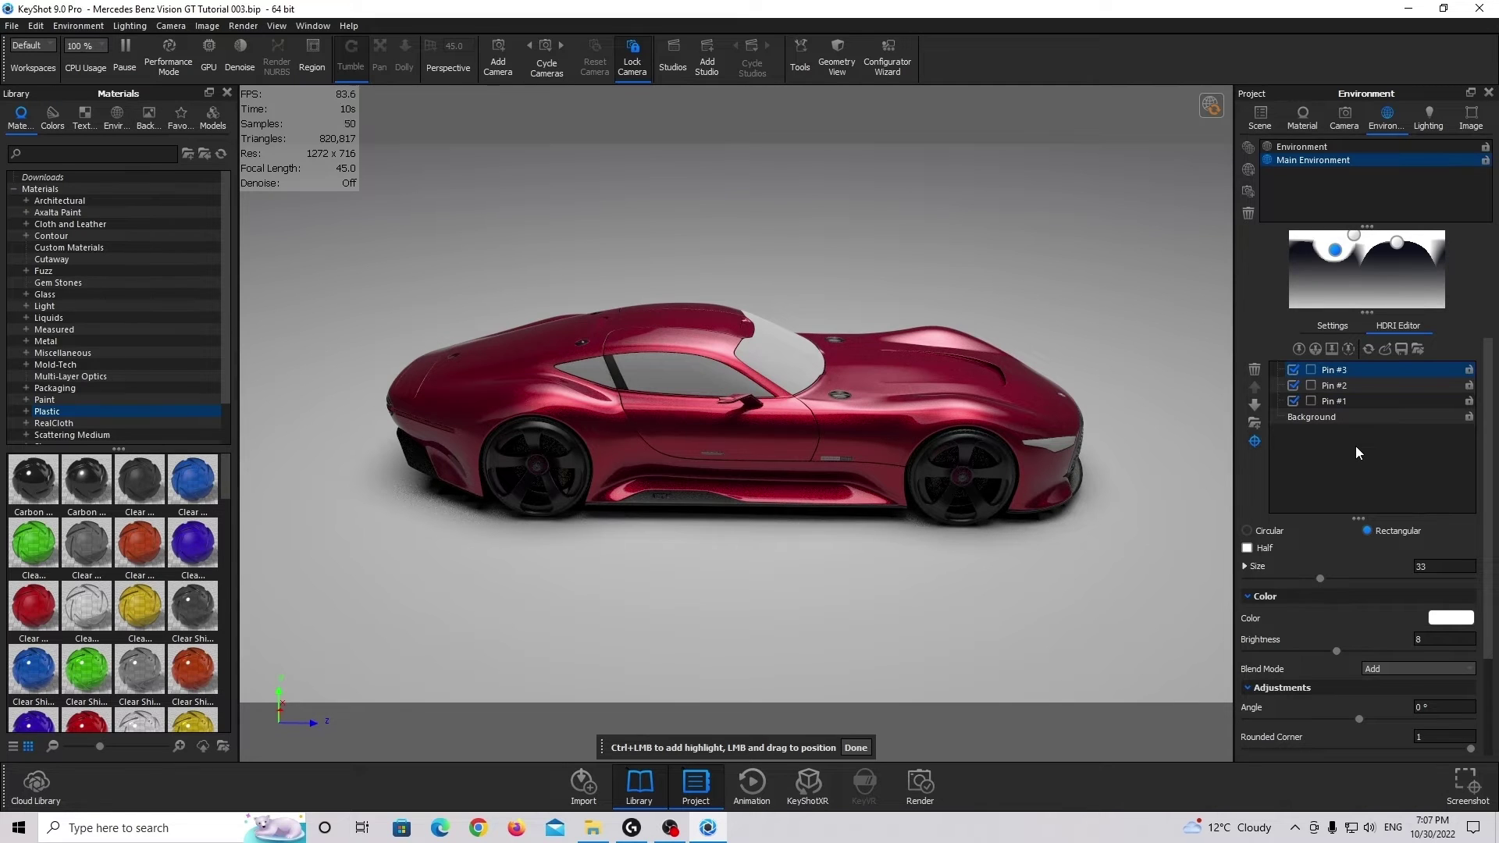
# Add a fourth, rectangular light pin with a falloff of 1, a rounded corner value of 1 and a brightness of 5.
pyautogui.click(1303, 350)
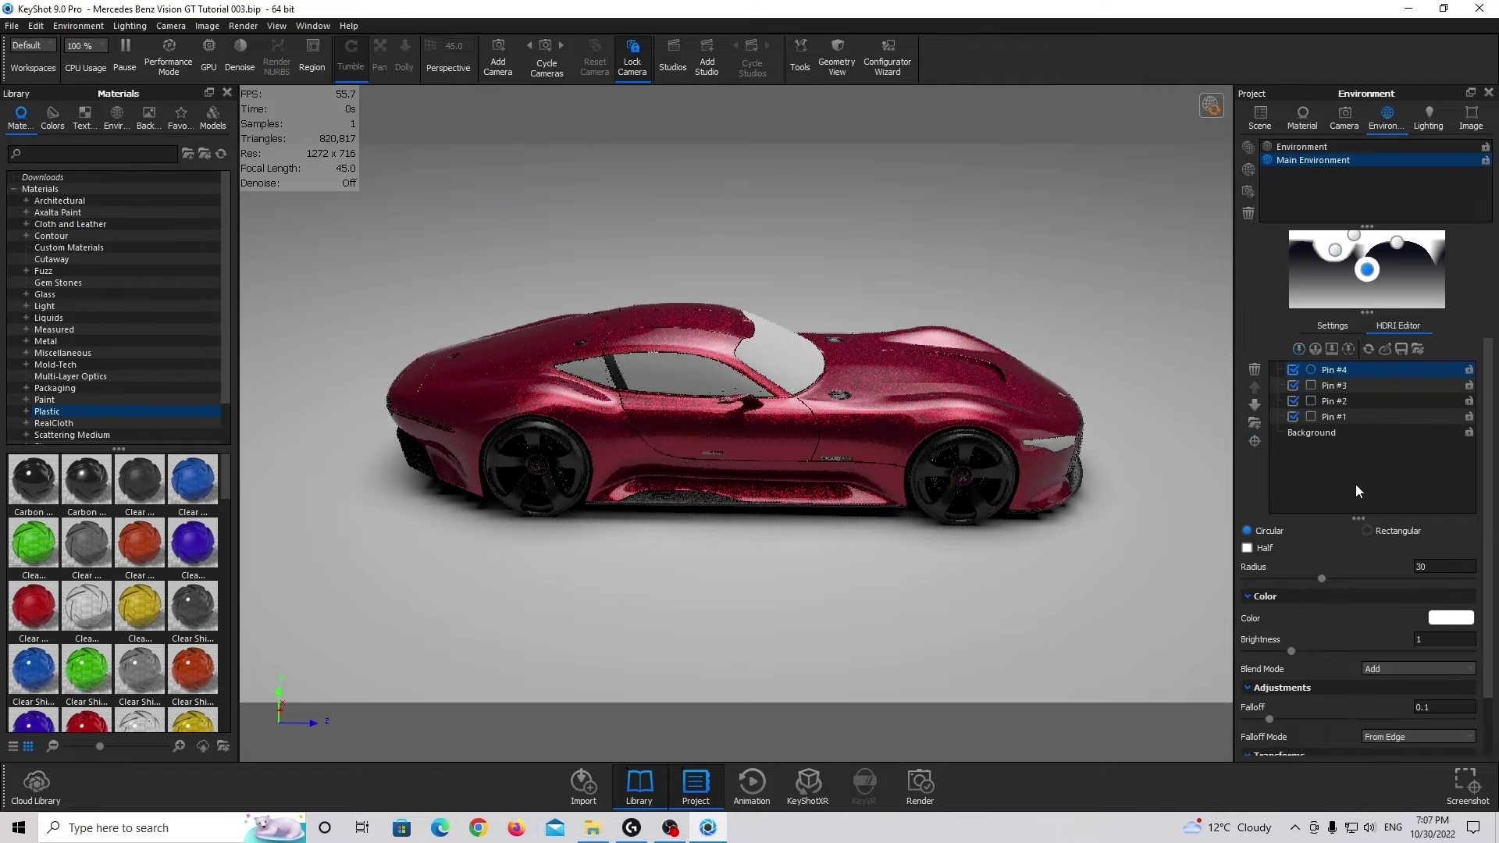
pyautogui.scroll(-1, 1327, 644)
pyautogui.moveTo(1272, 653); pyautogui.dragTo(1451, 653)
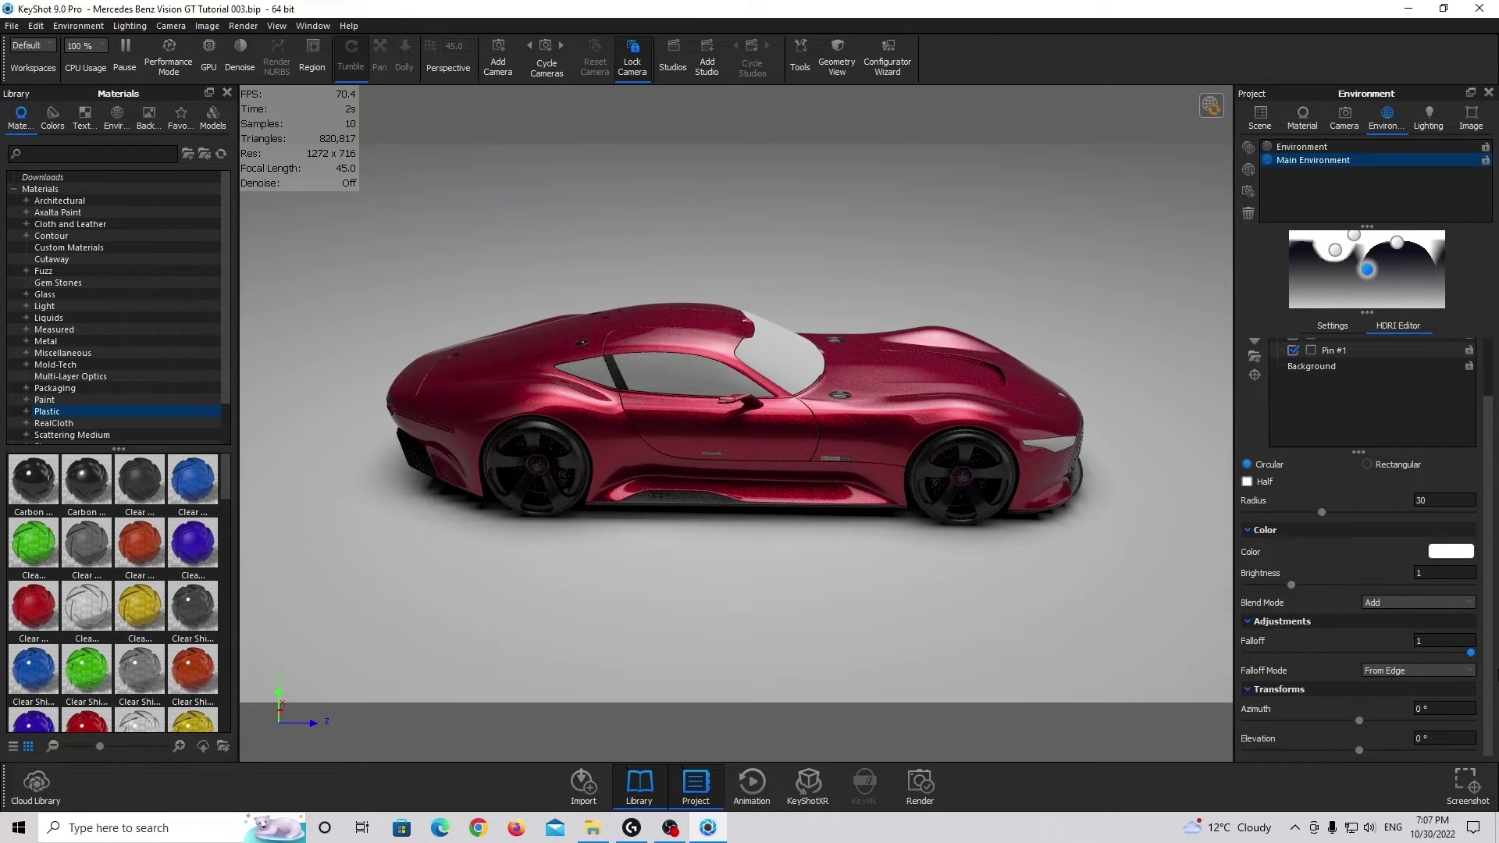
pyautogui.click(1389, 466)
pyautogui.moveTo(1248, 683); pyautogui.dragTo(1471, 682)
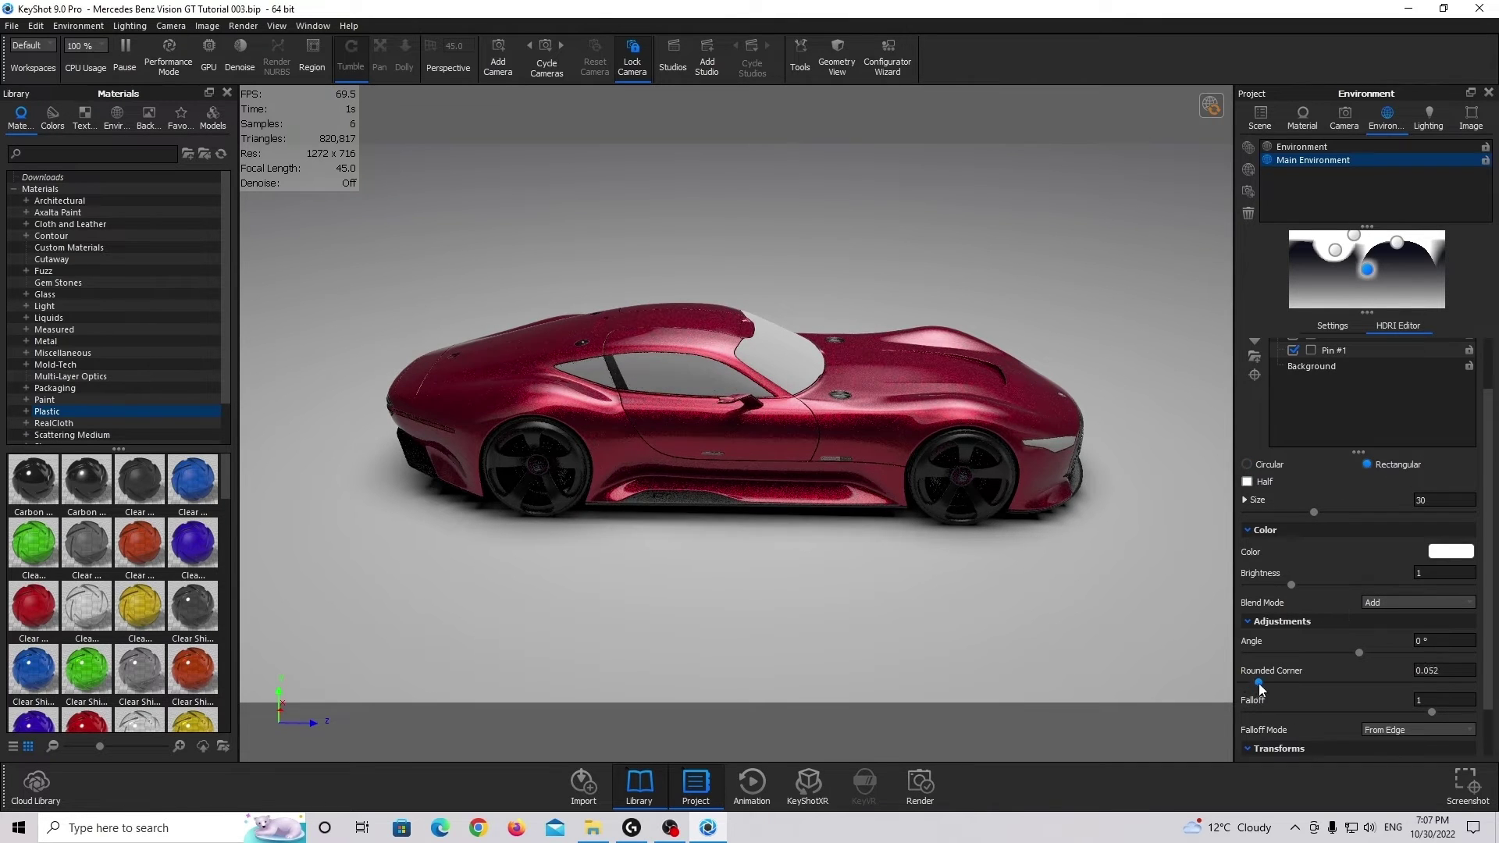
pyautogui.click(1446, 572)
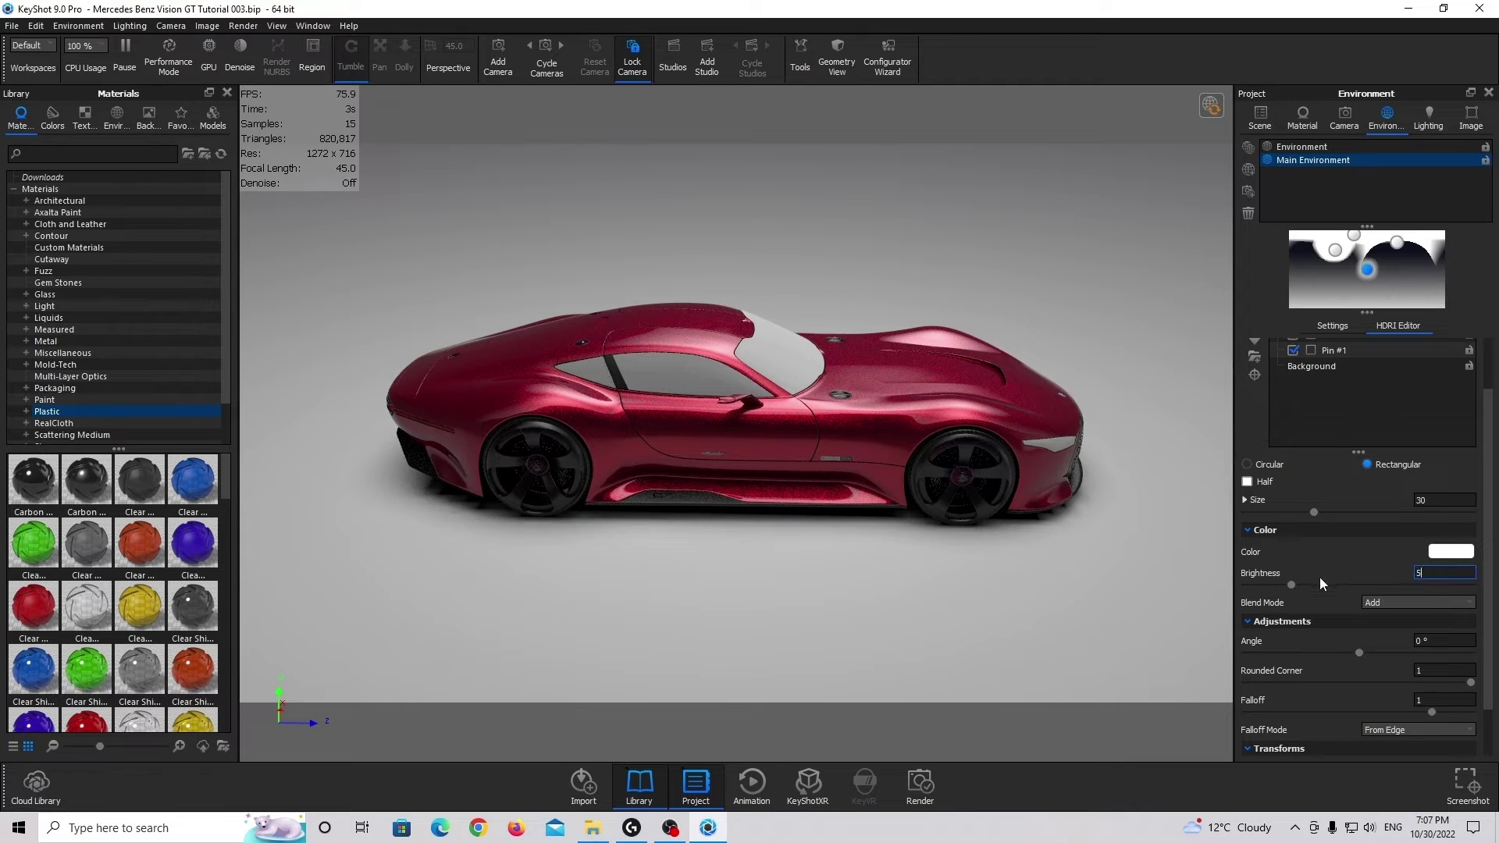
pyautogui.write('5')
pyautogui.press('Return')
# Place the fourth pin's highlight on the car's rear end, then adjust it to -174.96° azimuth and 20.34° elevation.
pyautogui.scroll(-3, 1320, 578)
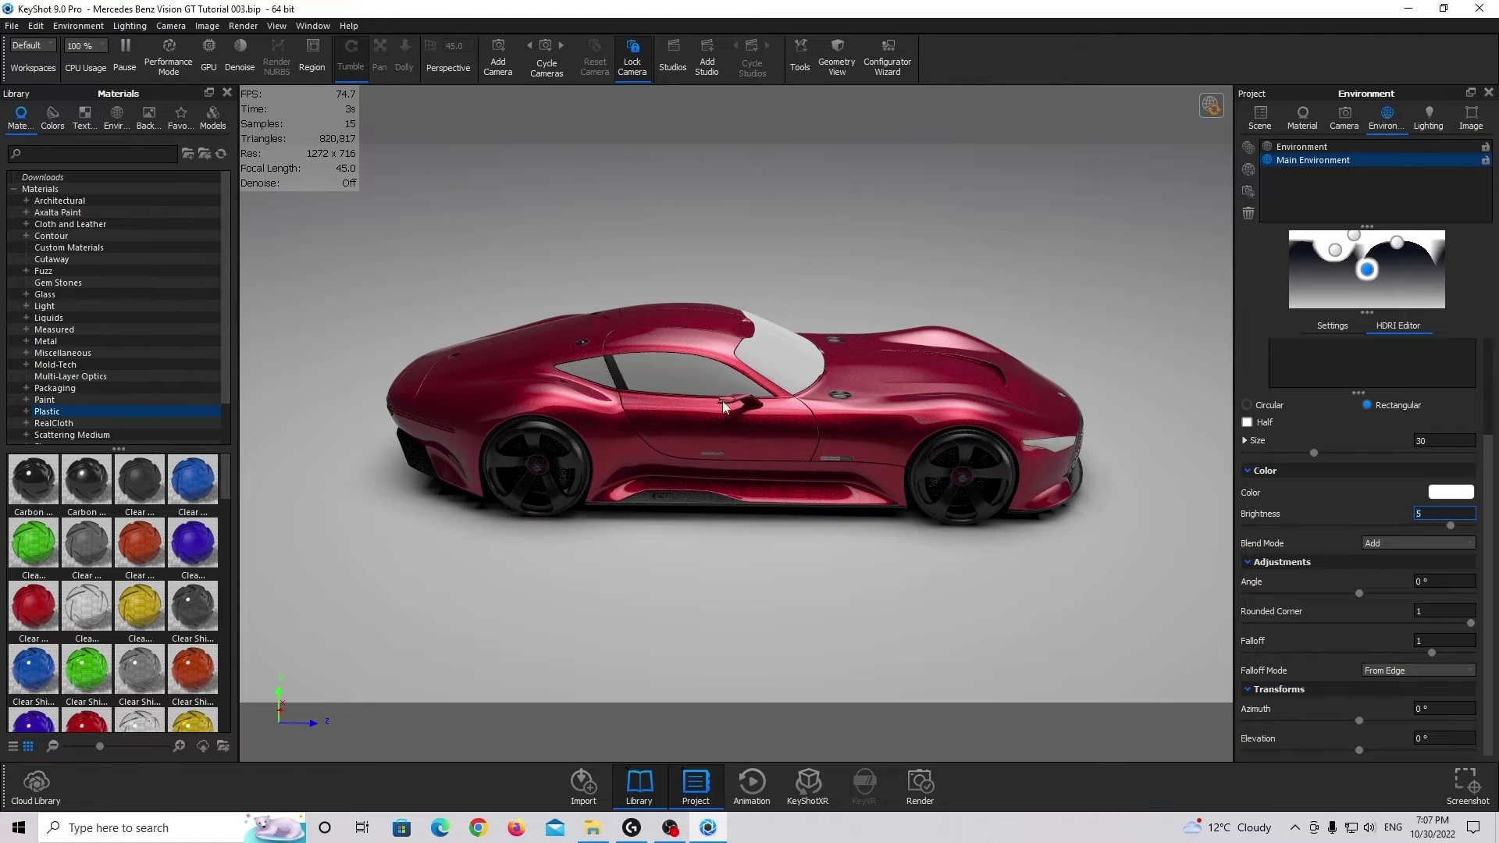
pyautogui.moveTo(442, 391); pyautogui.dragTo(445, 403)
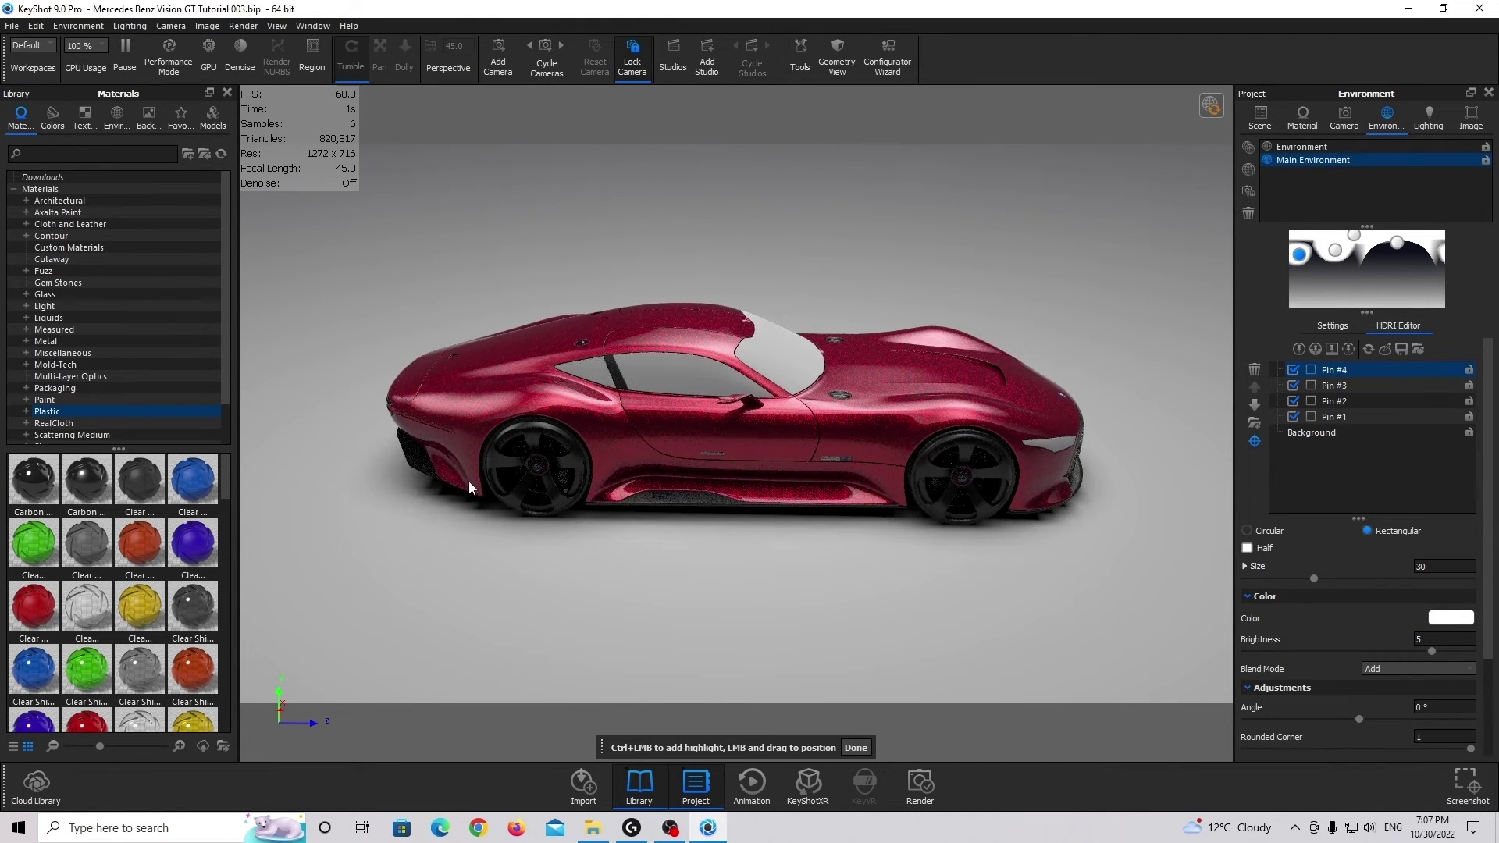
pyautogui.moveTo(439, 466); pyautogui.dragTo(423, 406)
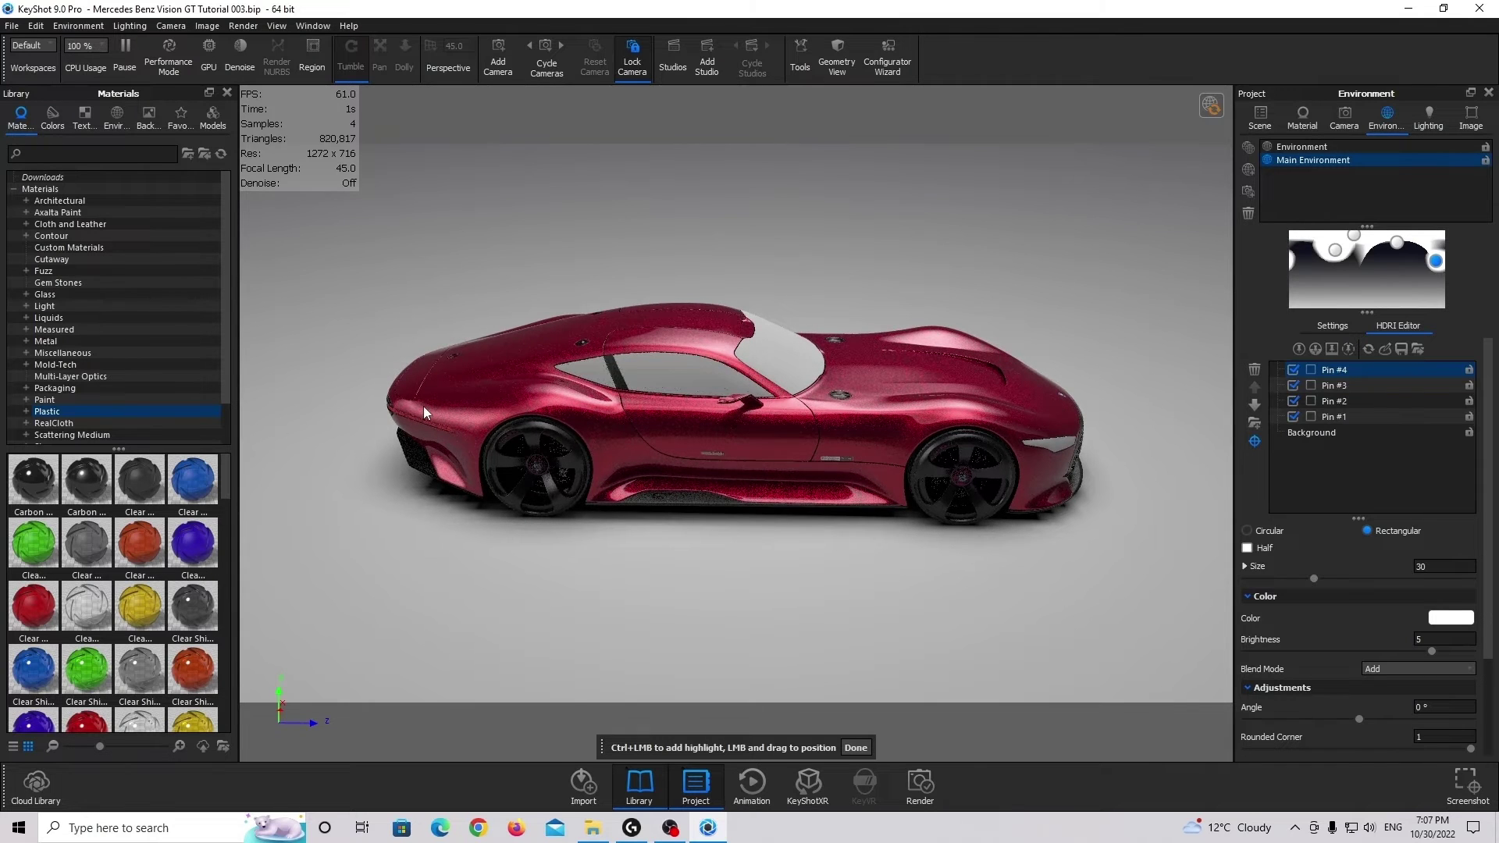
pyautogui.scroll(-3, 1287, 548)
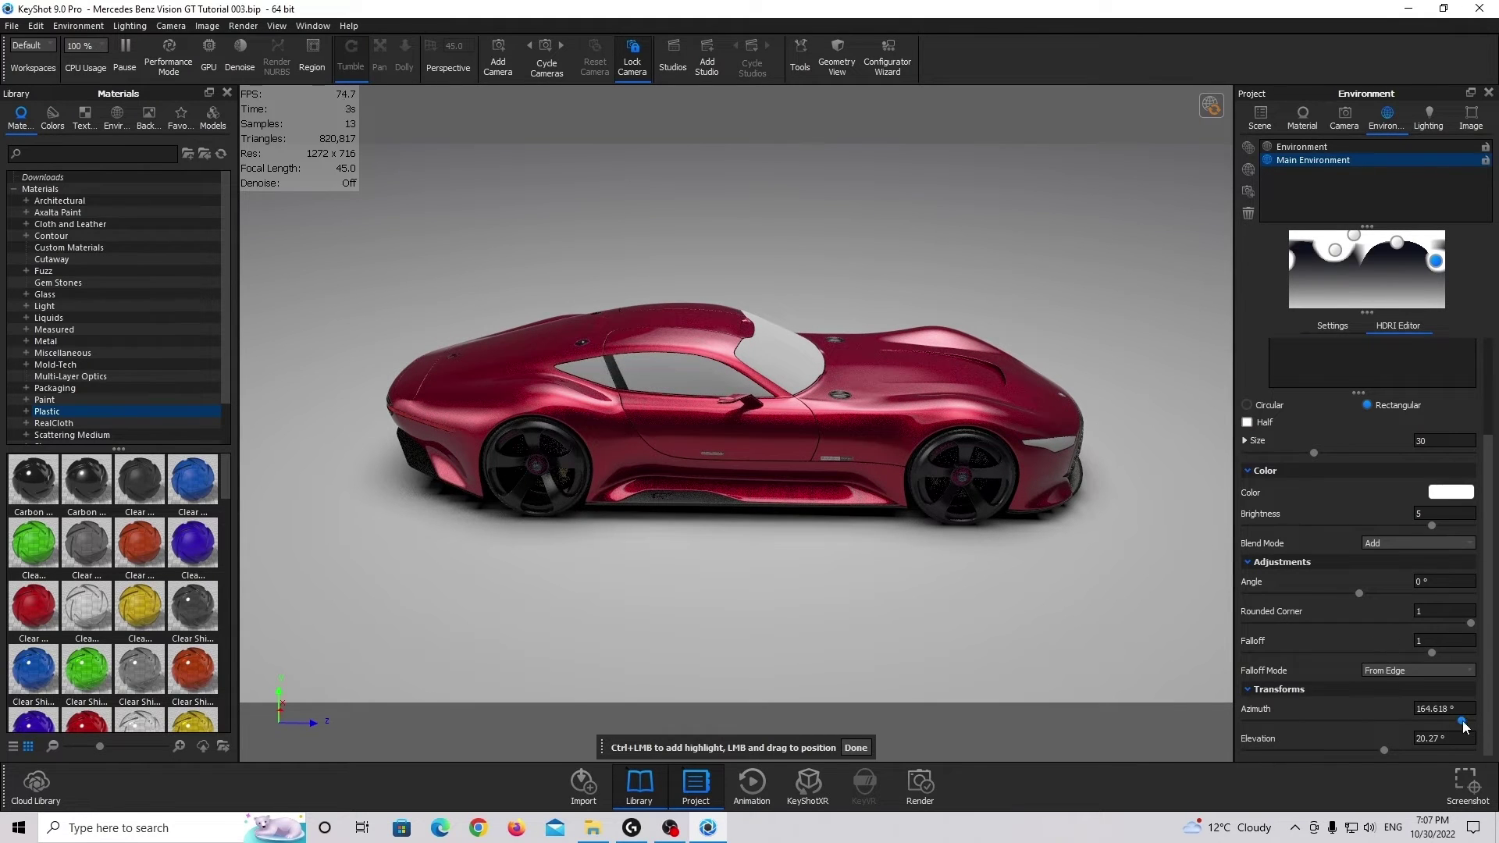
pyautogui.moveTo(1463, 722); pyautogui.dragTo(1469, 722)
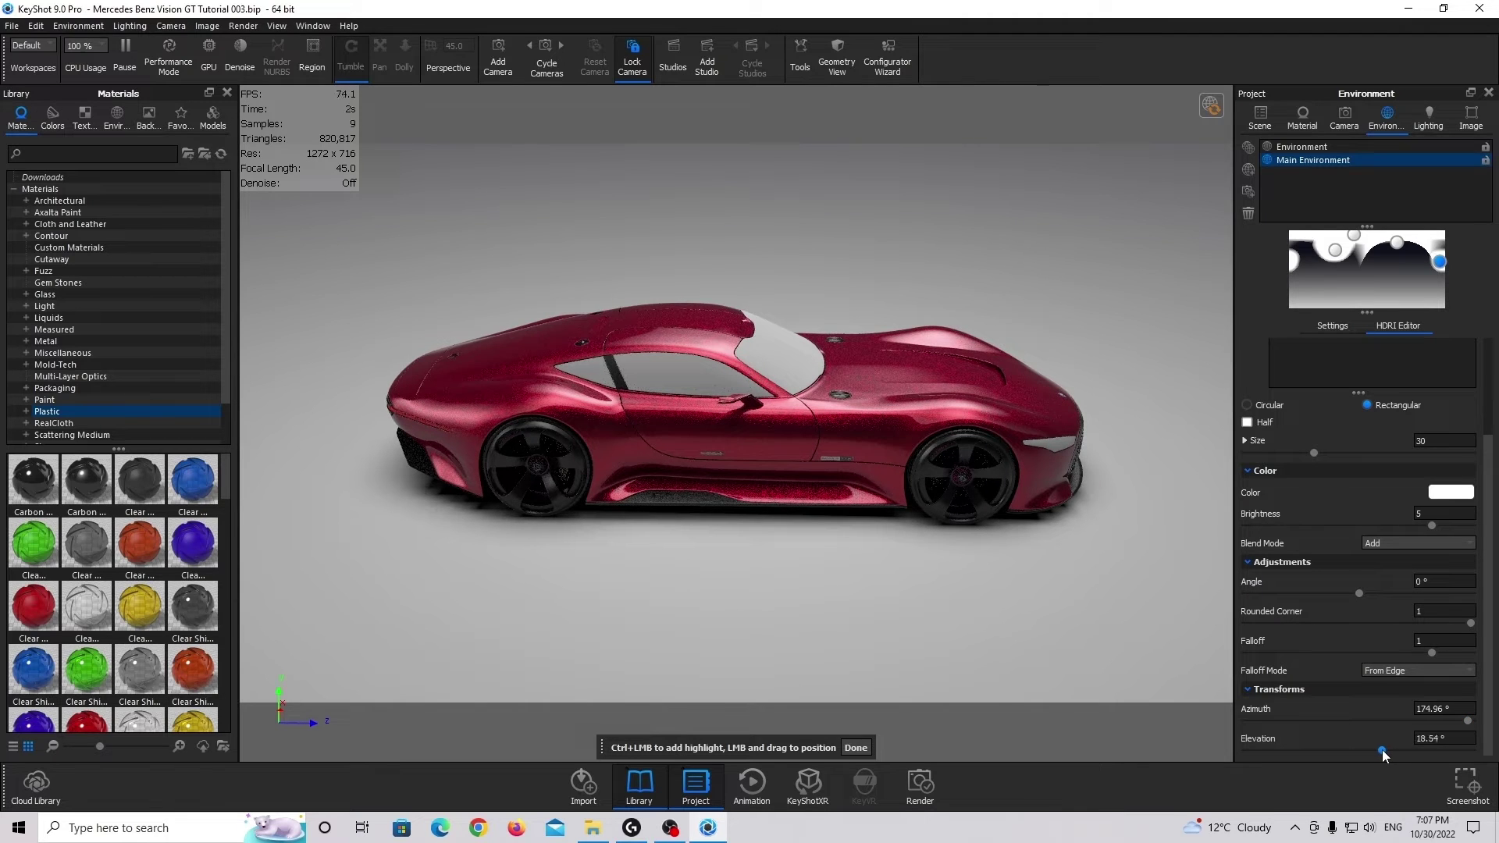
pyautogui.moveTo(1382, 751); pyautogui.dragTo(1385, 751)
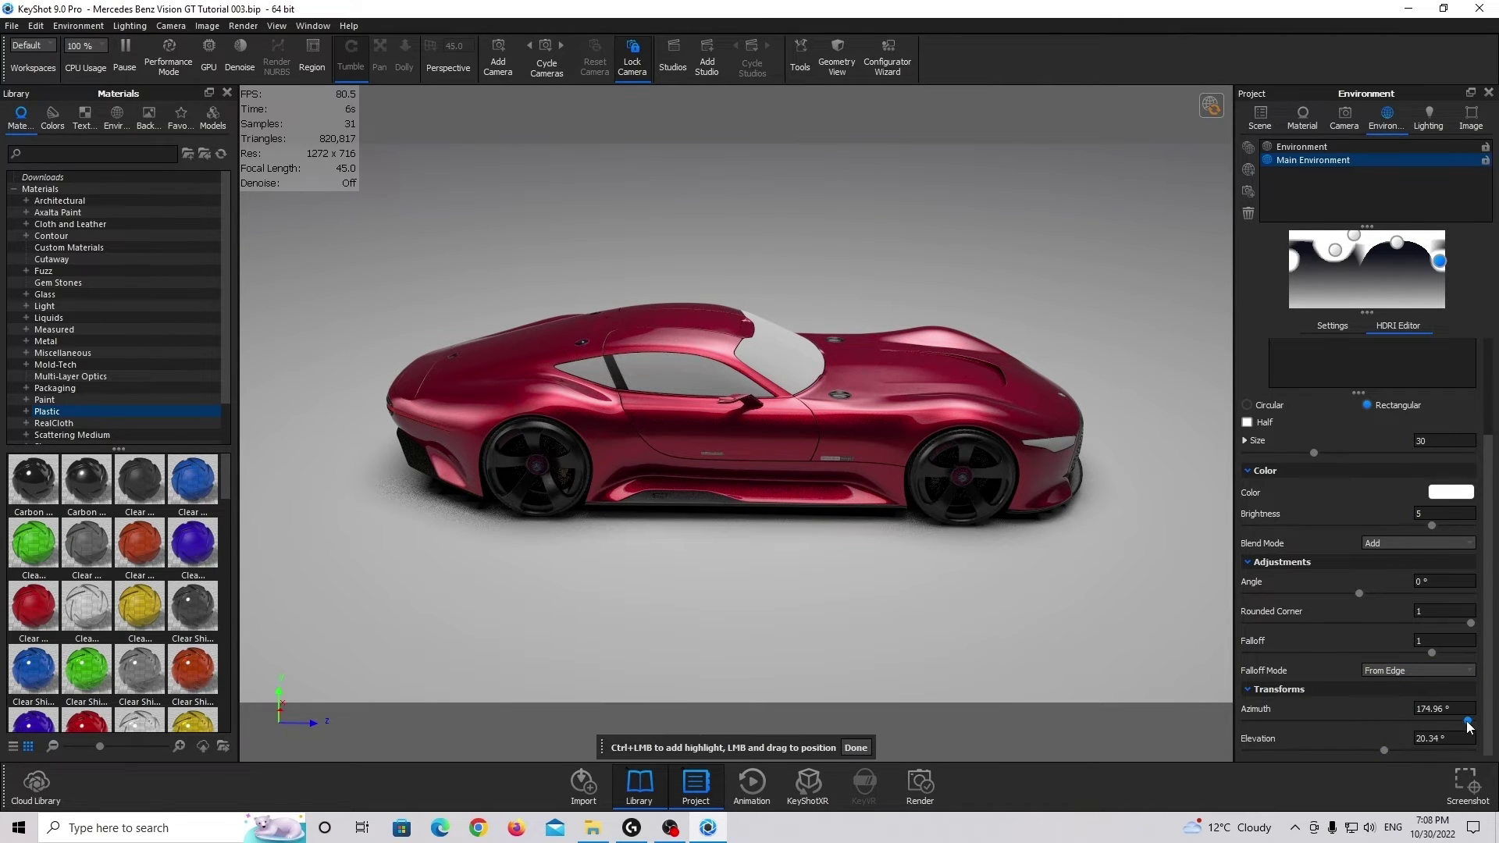
pyautogui.moveTo(1468, 723); pyautogui.dragTo(1248, 725)
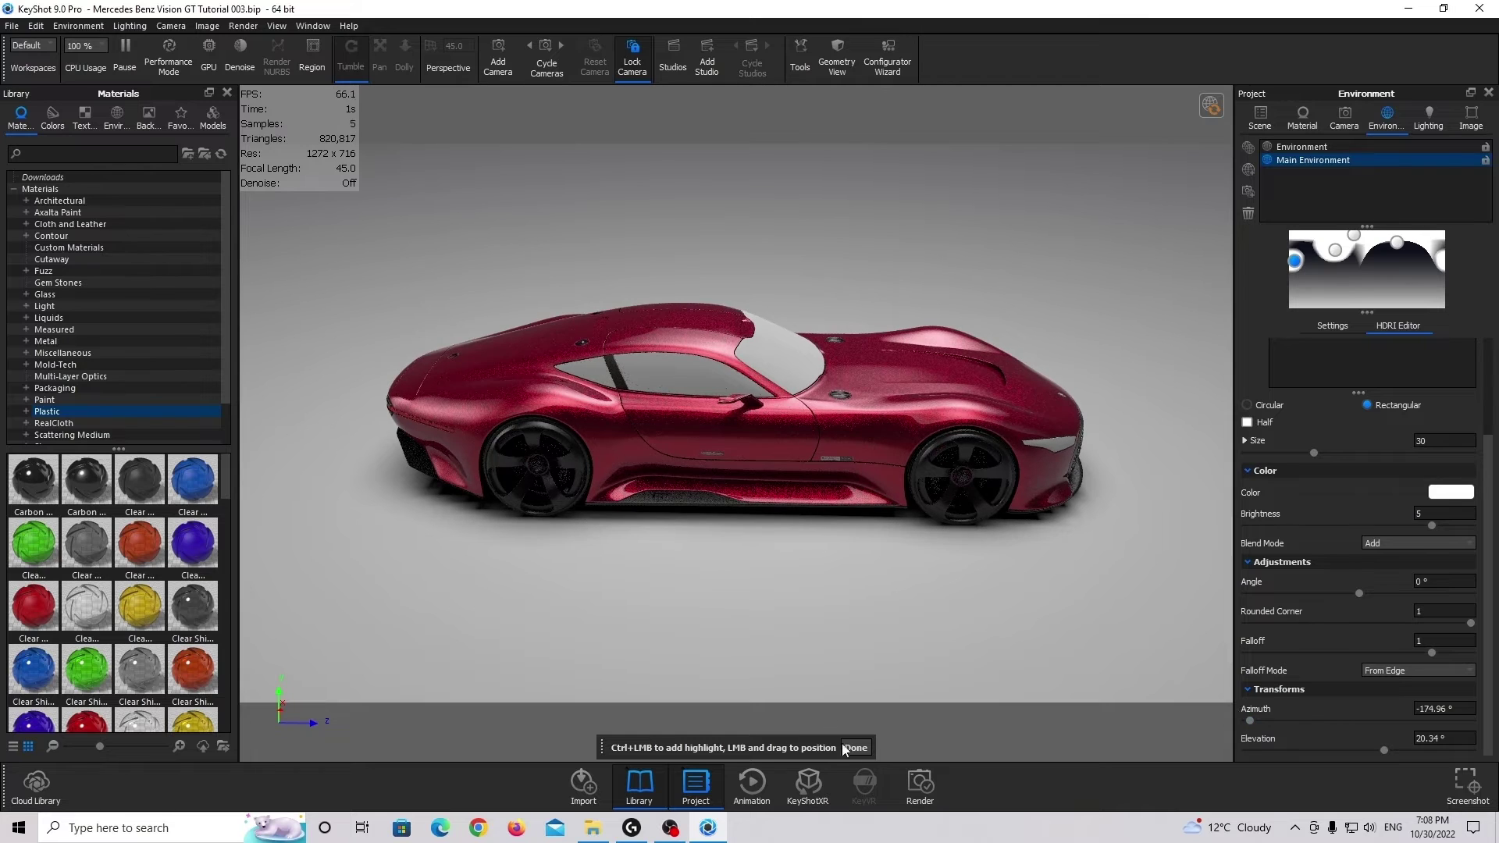
# Add a fifth light pin as a half rectangle sized 90 in X and 45 in Y.
pyautogui.moveTo(1359, 392); pyautogui.dragTo(1363, 533)
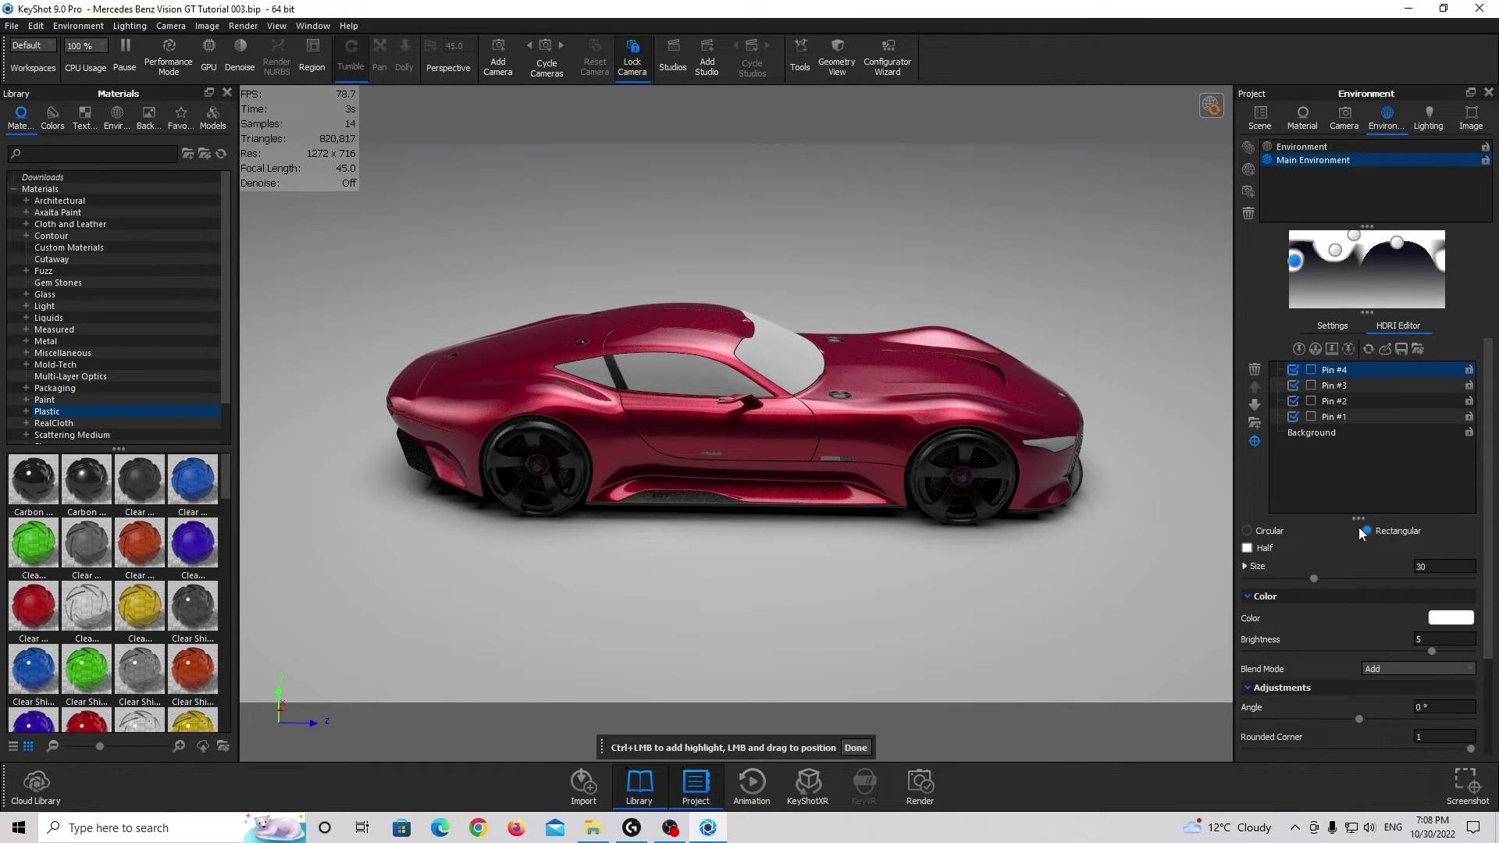
pyautogui.click(1299, 349)
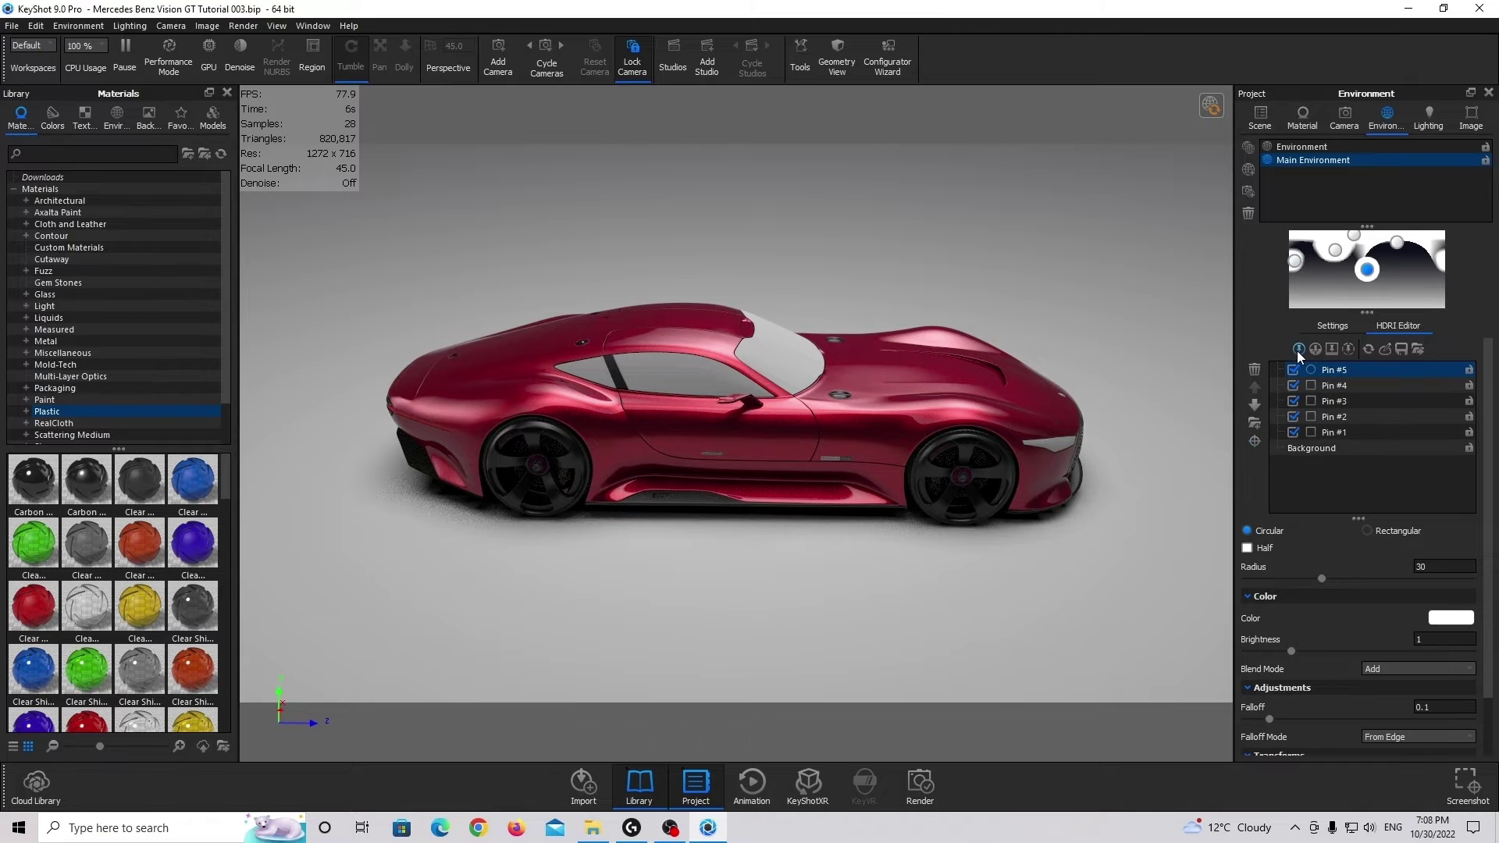
pyautogui.click(1380, 531)
pyautogui.click(1247, 548)
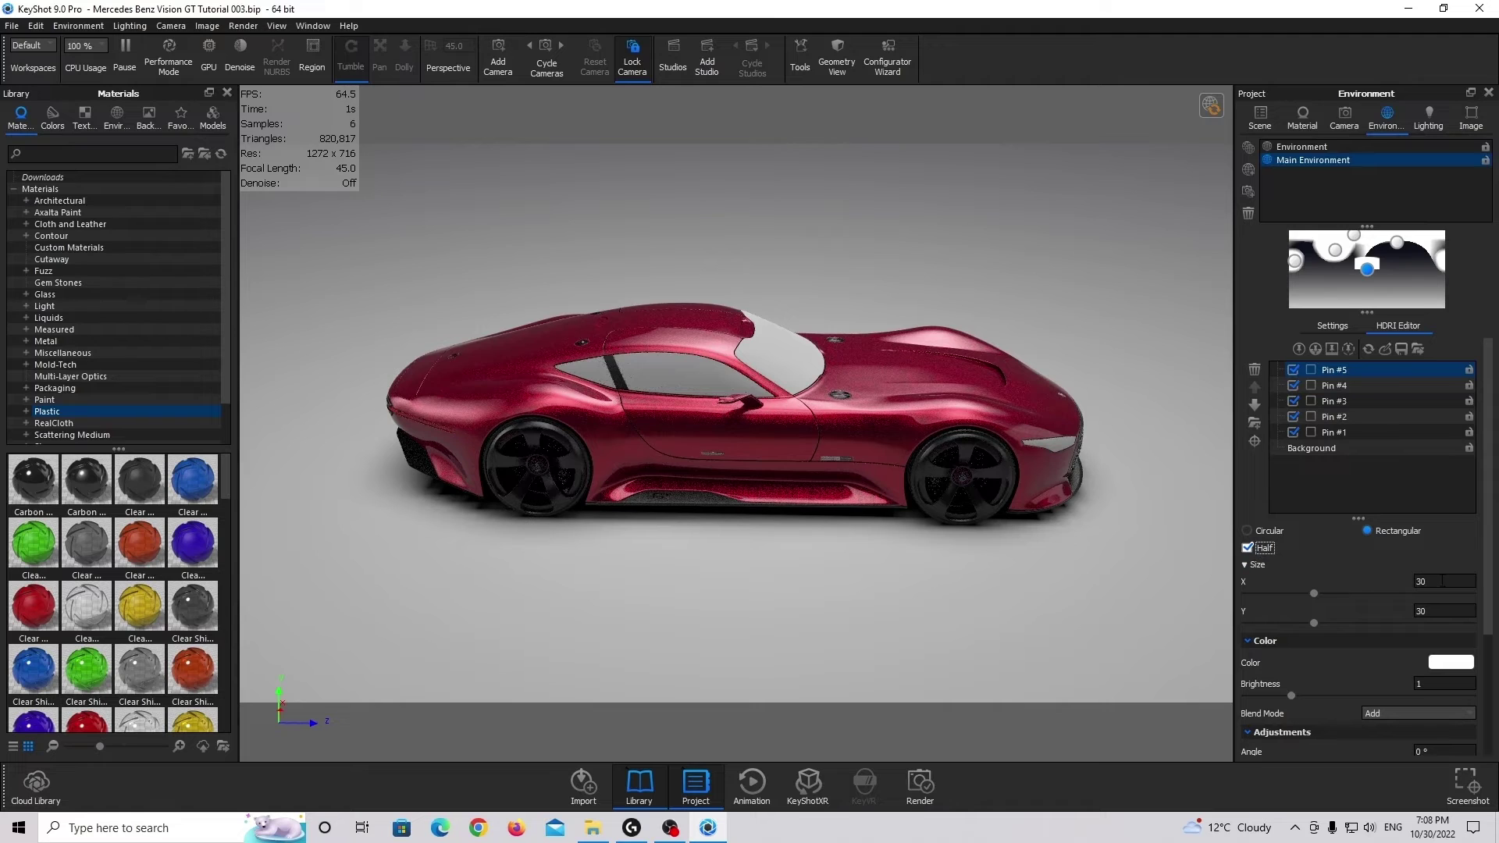
pyautogui.press('Tab')
pyautogui.write('90')
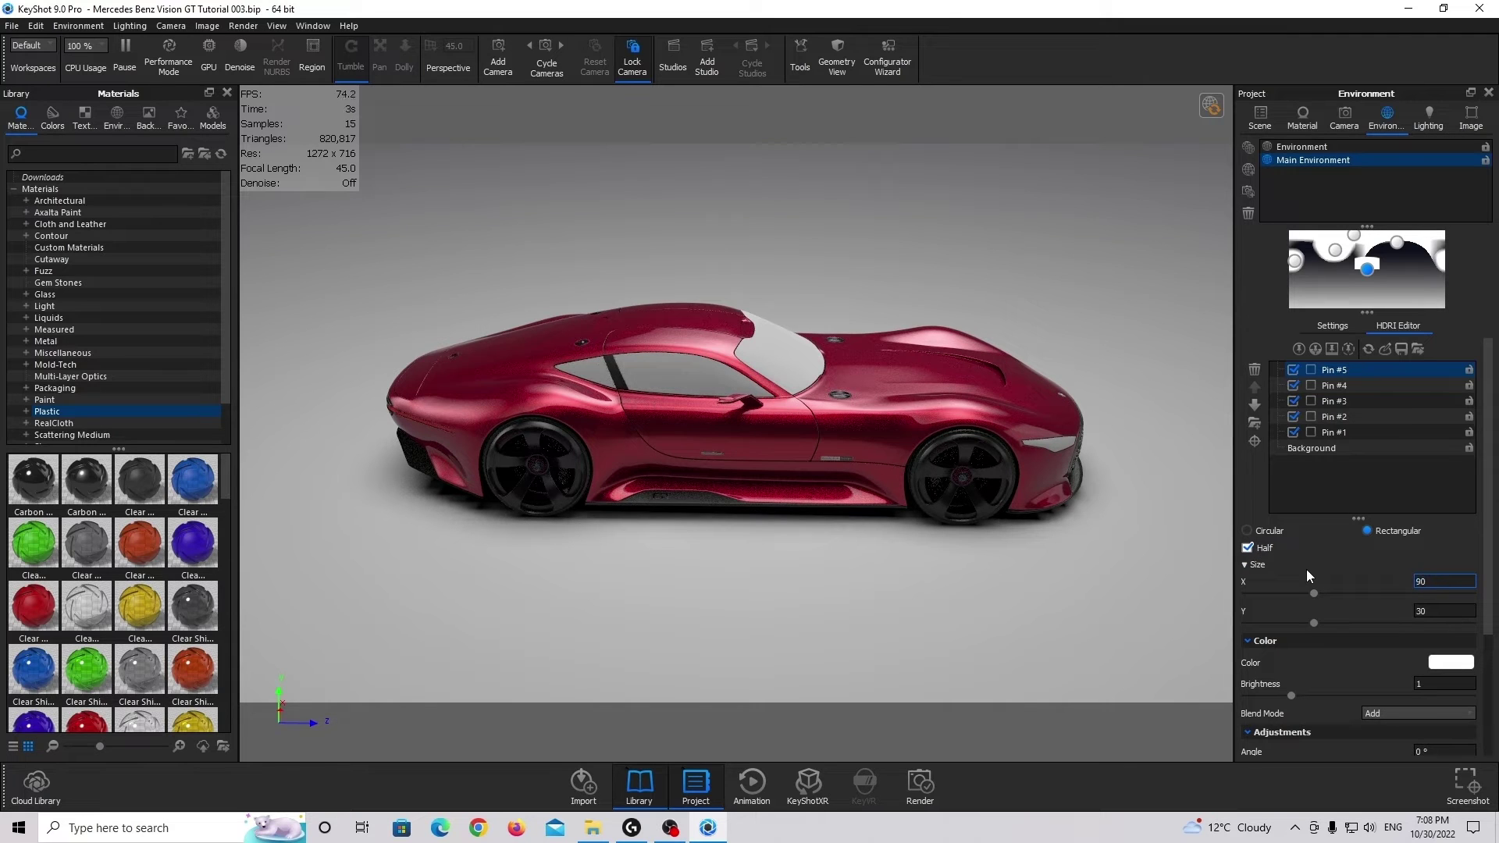
pyautogui.press('Tab')
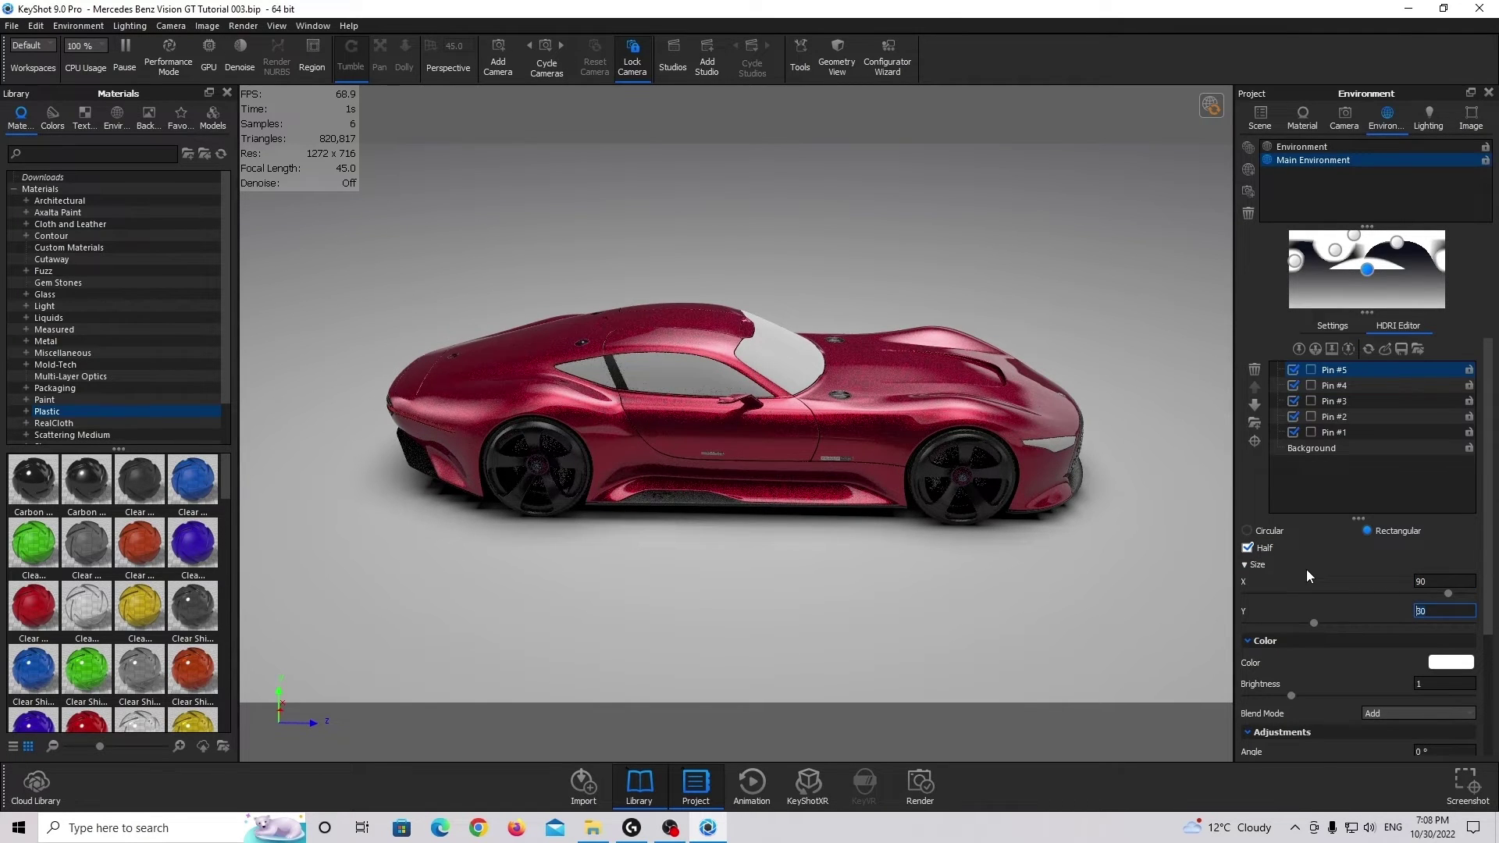
pyautogui.write('45')
pyautogui.press('Return')
# Move the fifth pin to 26.25° azimuth and -26.25° elevation, and give it a brightness of 6, rounded corner of 1 and falloff of 1.
pyautogui.moveTo(1368, 270); pyautogui.dragTo(1372, 278)
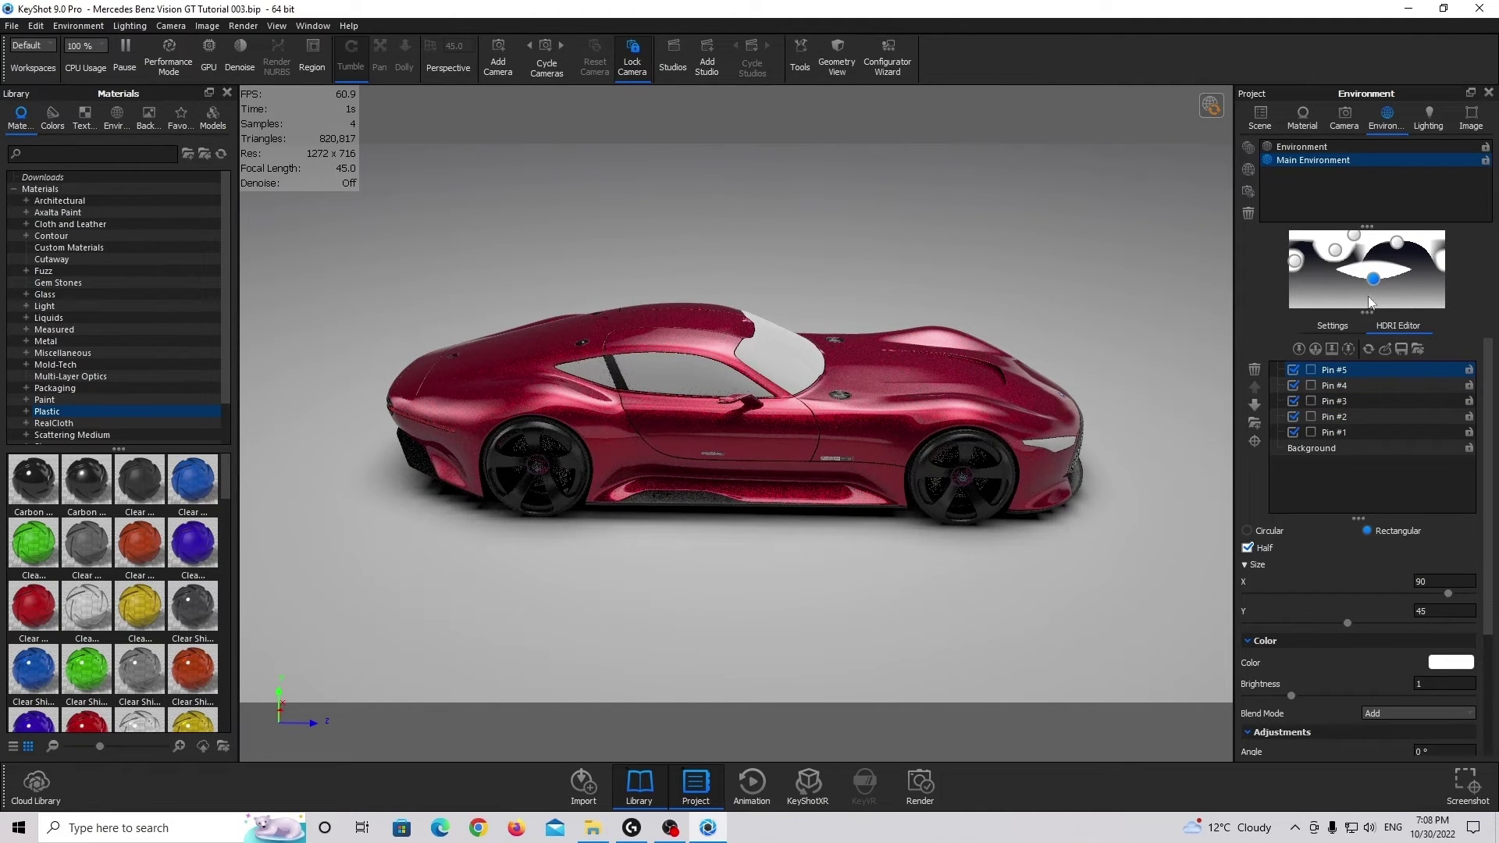
pyautogui.moveTo(1376, 286); pyautogui.dragTo(1381, 288)
pyautogui.scroll(-3, 1353, 653)
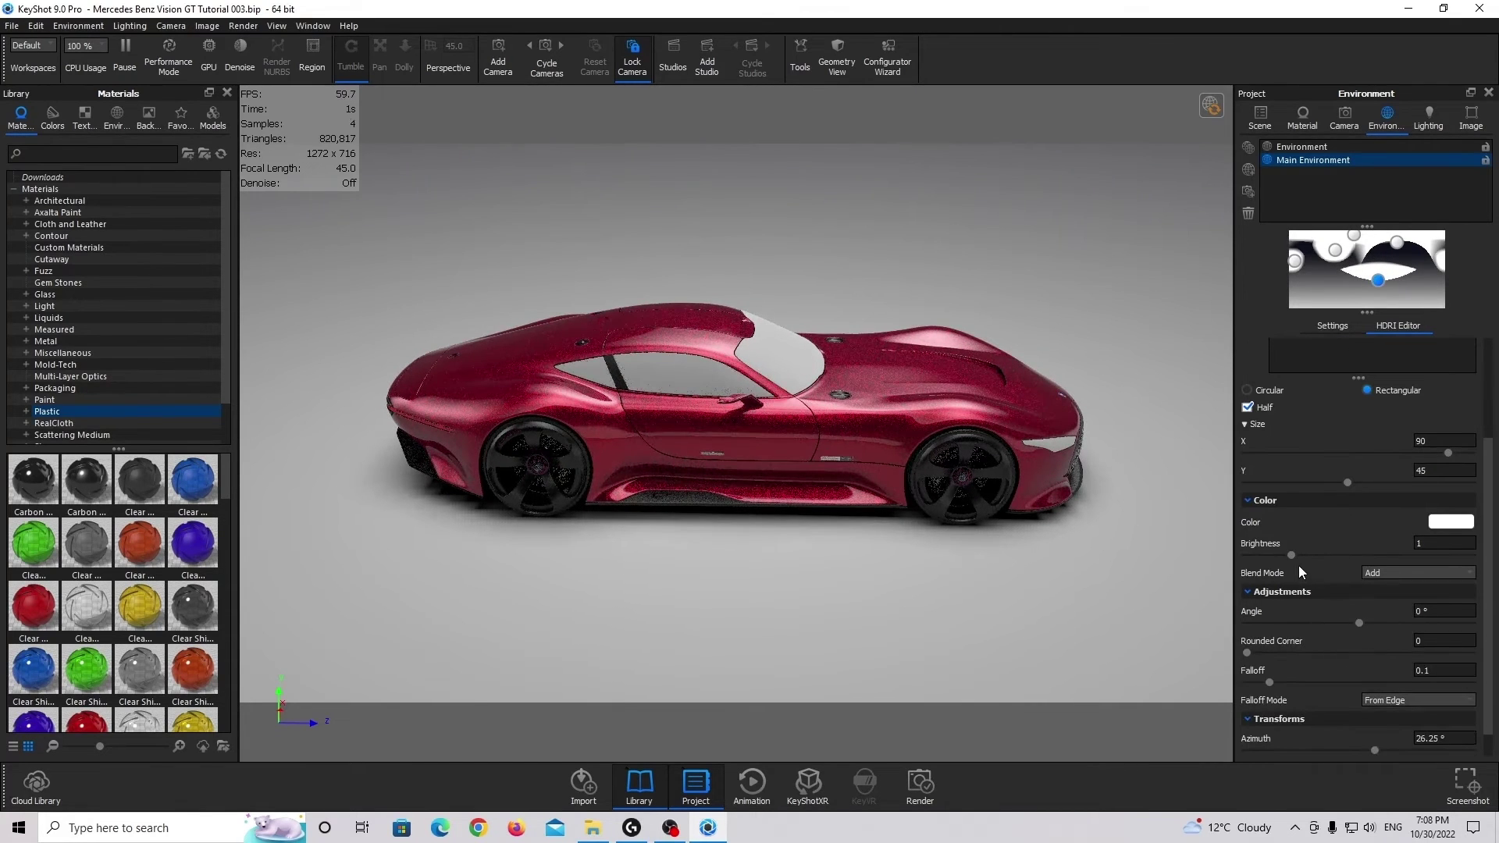
pyautogui.click(1421, 547)
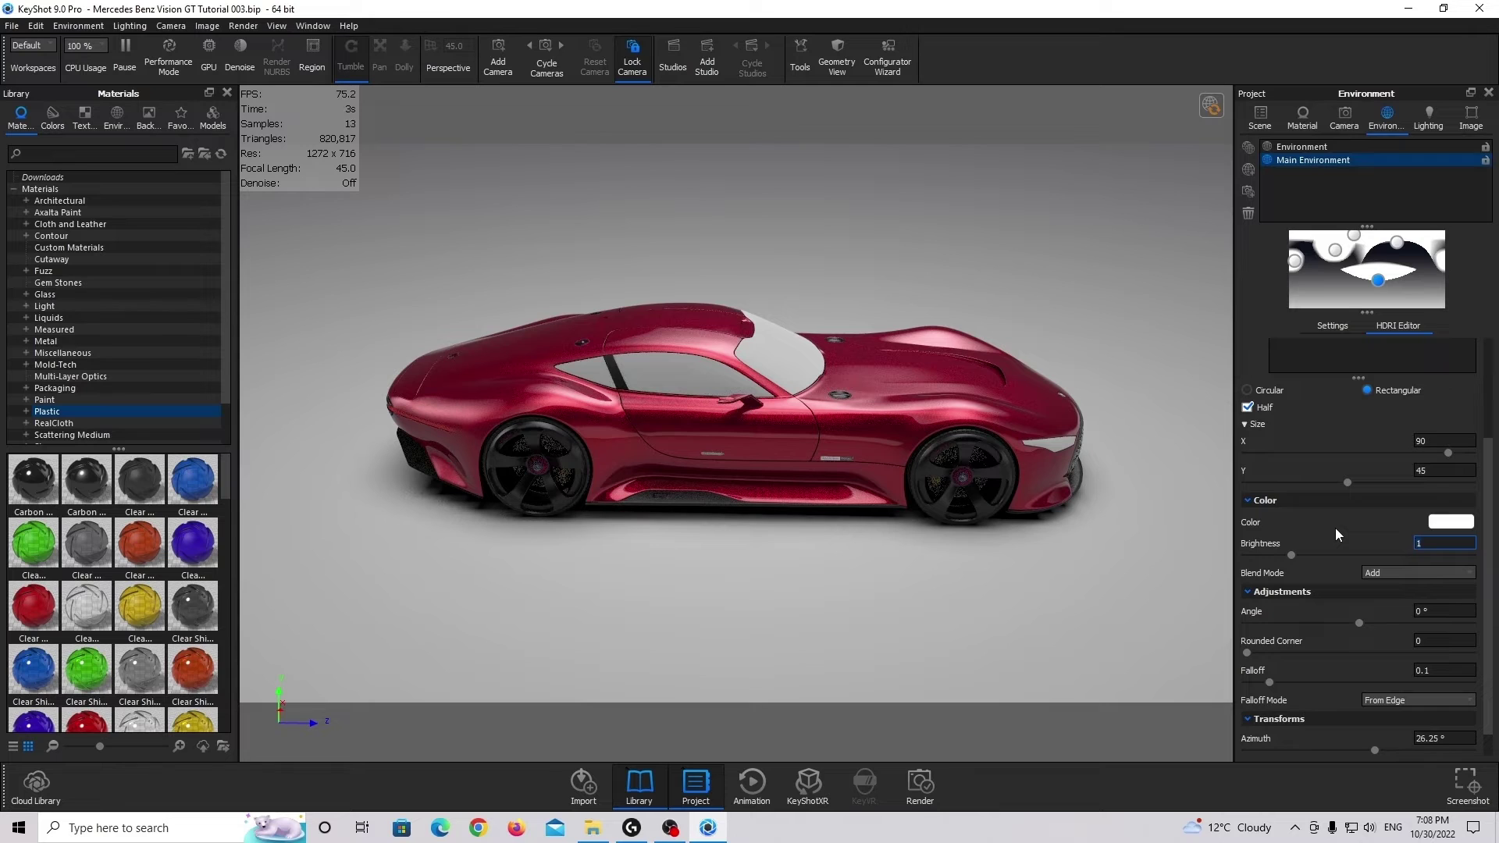
pyautogui.write('5')
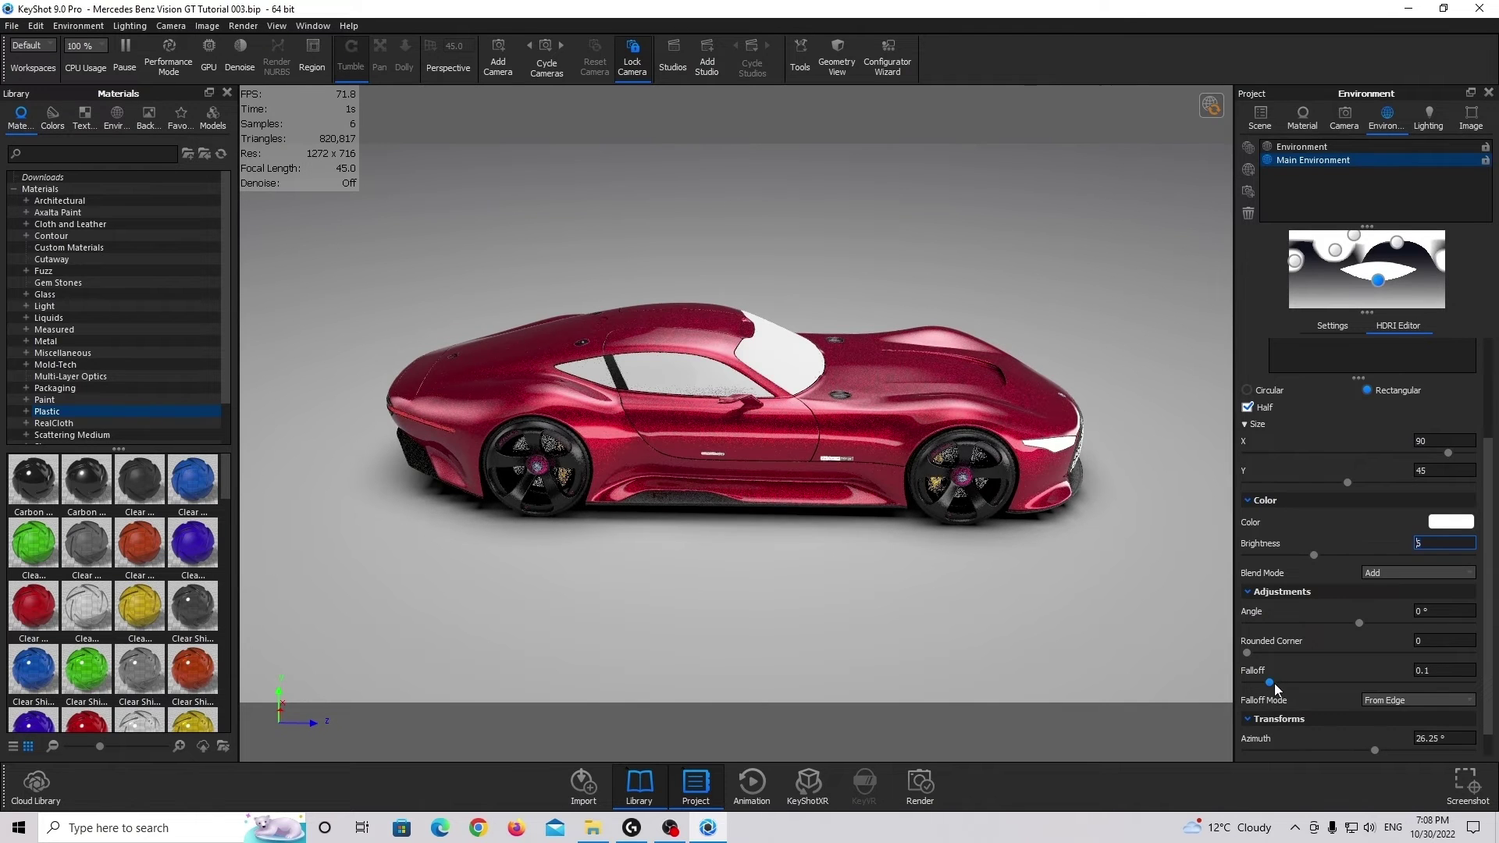
pyautogui.moveTo(1274, 683); pyautogui.dragTo(1432, 682)
pyautogui.moveTo(1303, 656); pyautogui.dragTo(1471, 653)
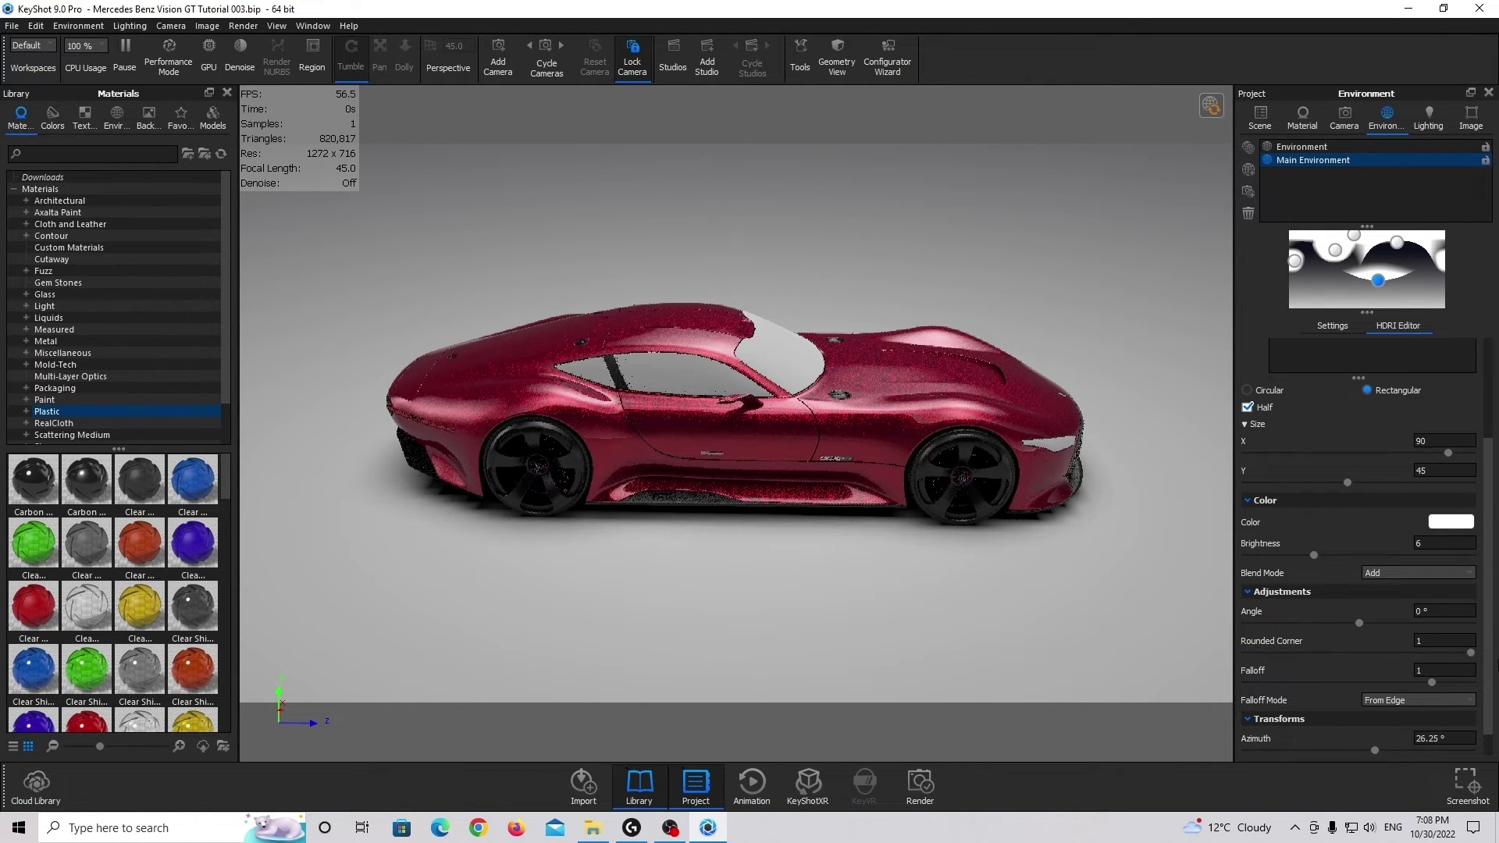
# Reposition the fifth pin to -158.76° azimuth and 0.36° elevation.
pyautogui.scroll(-1, 1359, 546)
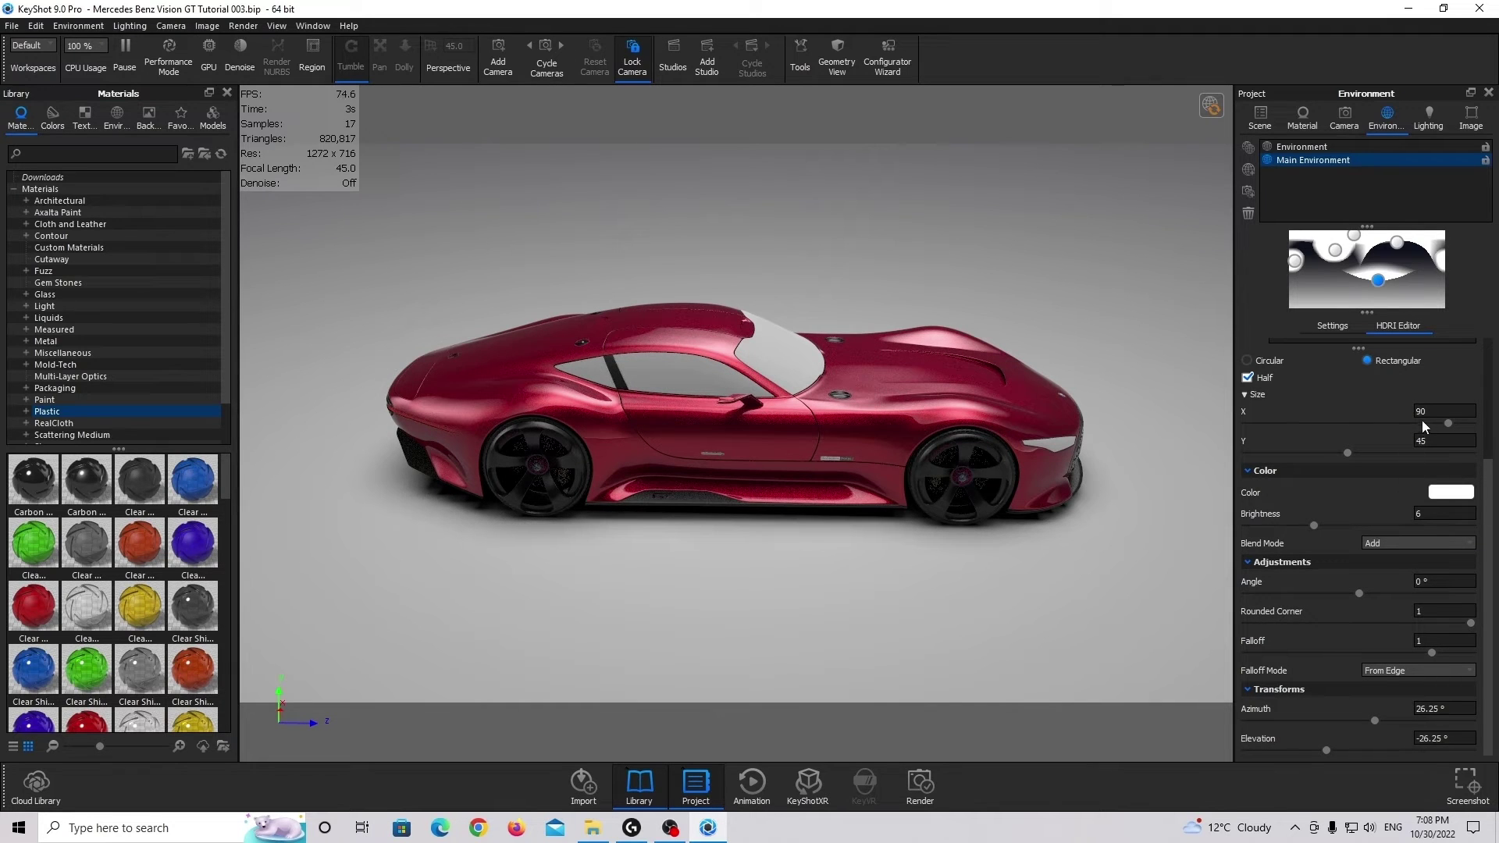
pyautogui.moveTo(1378, 279); pyautogui.dragTo(1302, 270)
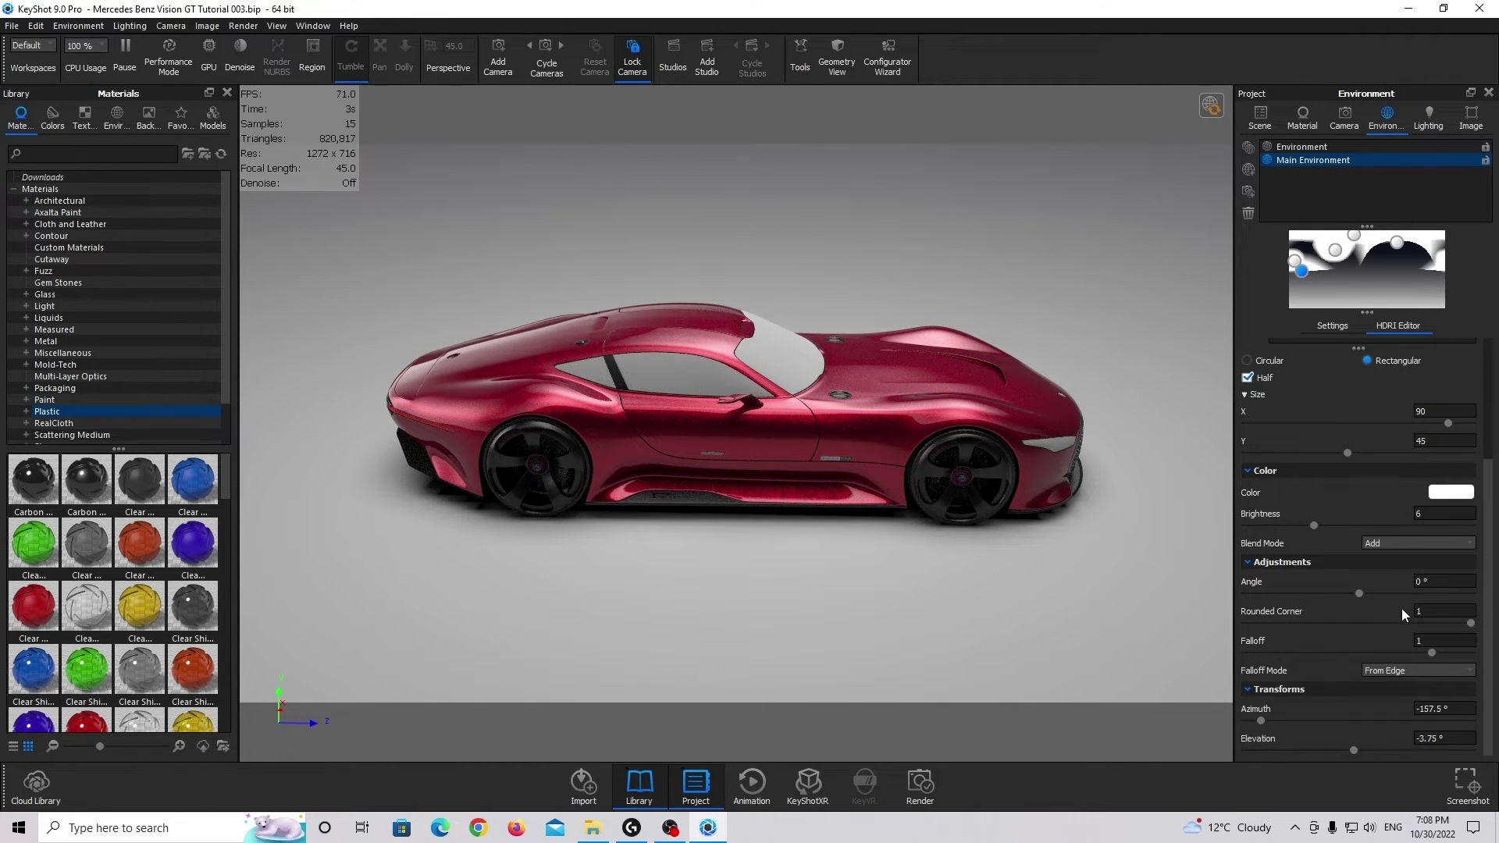
pyautogui.moveTo(1263, 721); pyautogui.dragTo(1260, 723)
pyautogui.moveTo(1357, 749); pyautogui.dragTo(1362, 749)
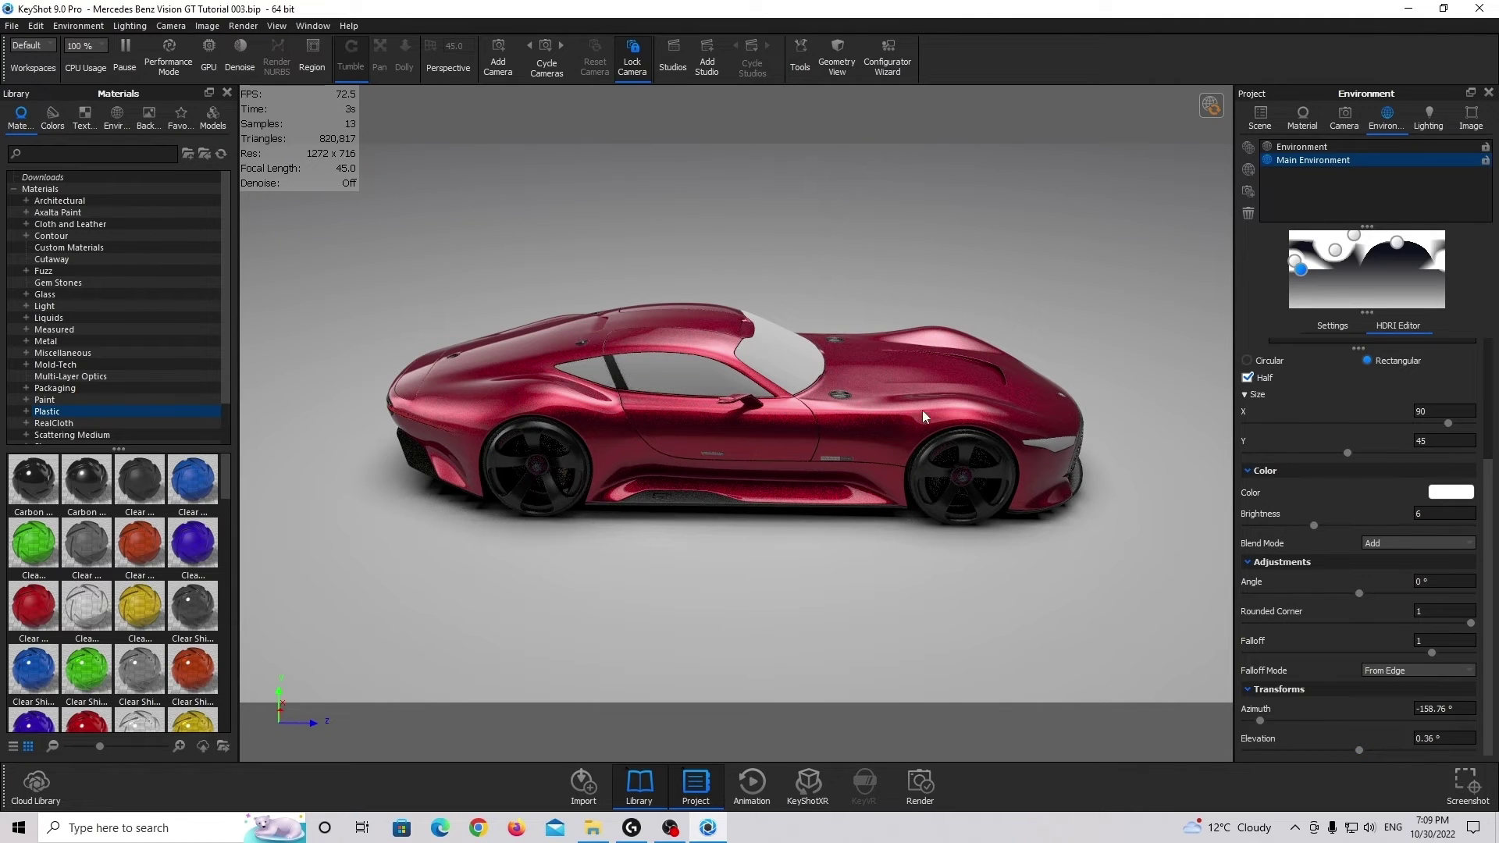
# Add a sixth, circular light pin with a brightness of 5, a radius of 20 and a falloff of 1.
pyautogui.scroll(3, 1328, 432)
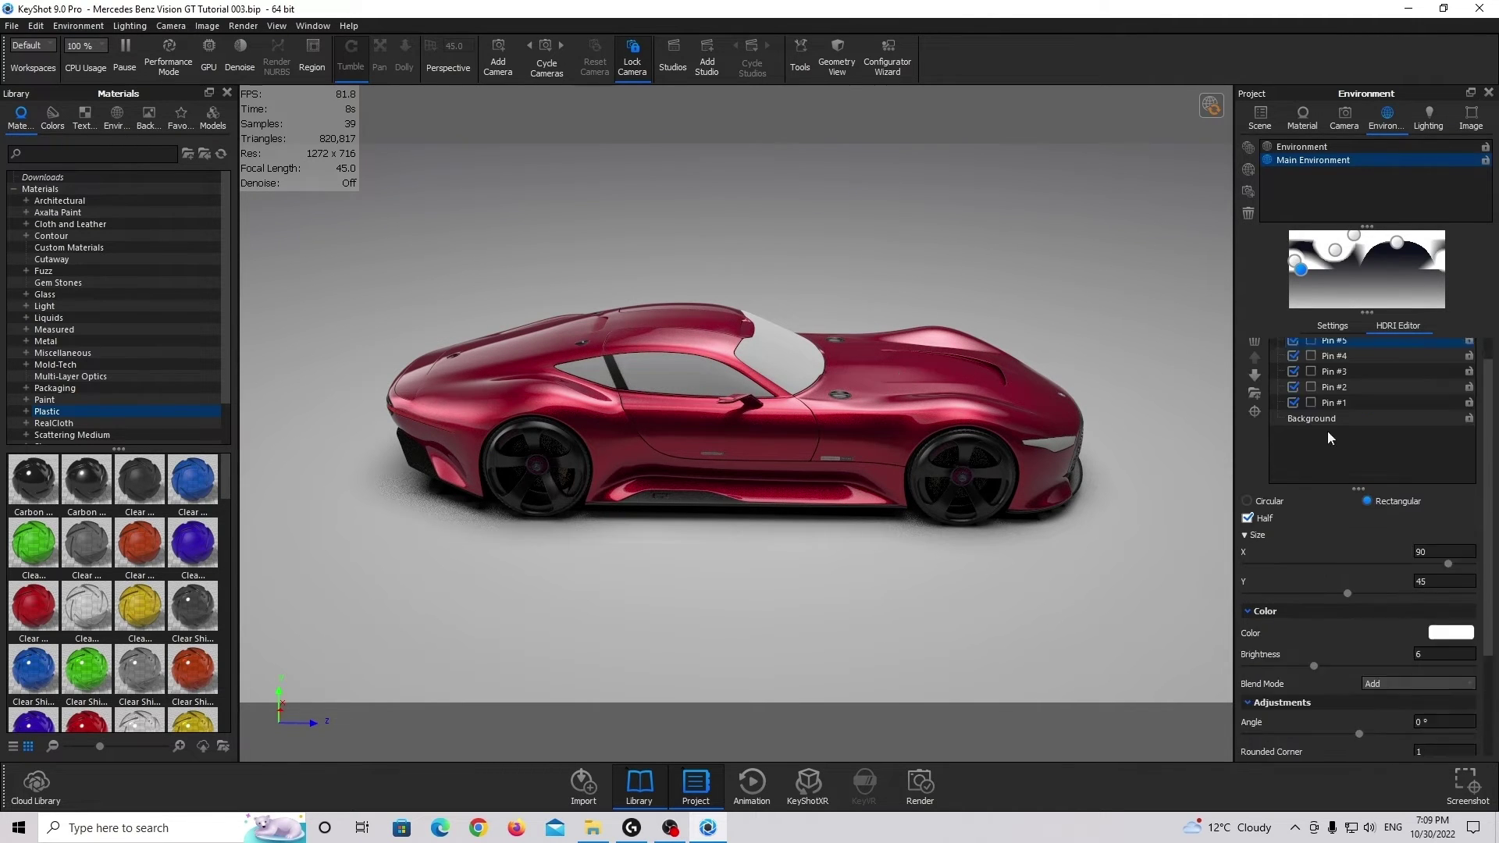
pyautogui.click(1298, 349)
pyautogui.moveTo(1368, 270); pyautogui.dragTo(1366, 275)
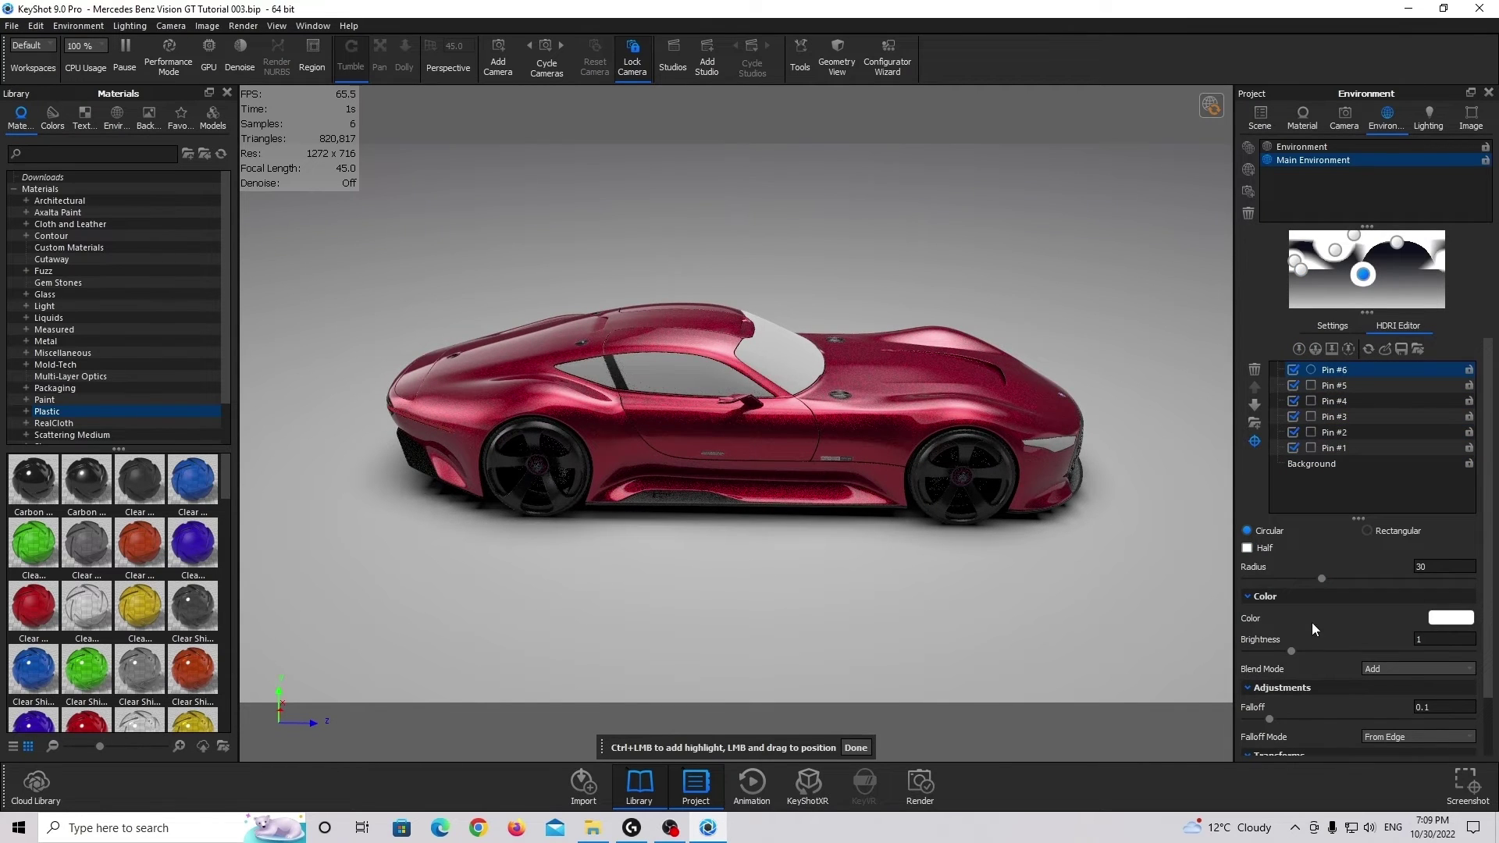
pyautogui.moveTo(1292, 650); pyautogui.dragTo(1451, 651)
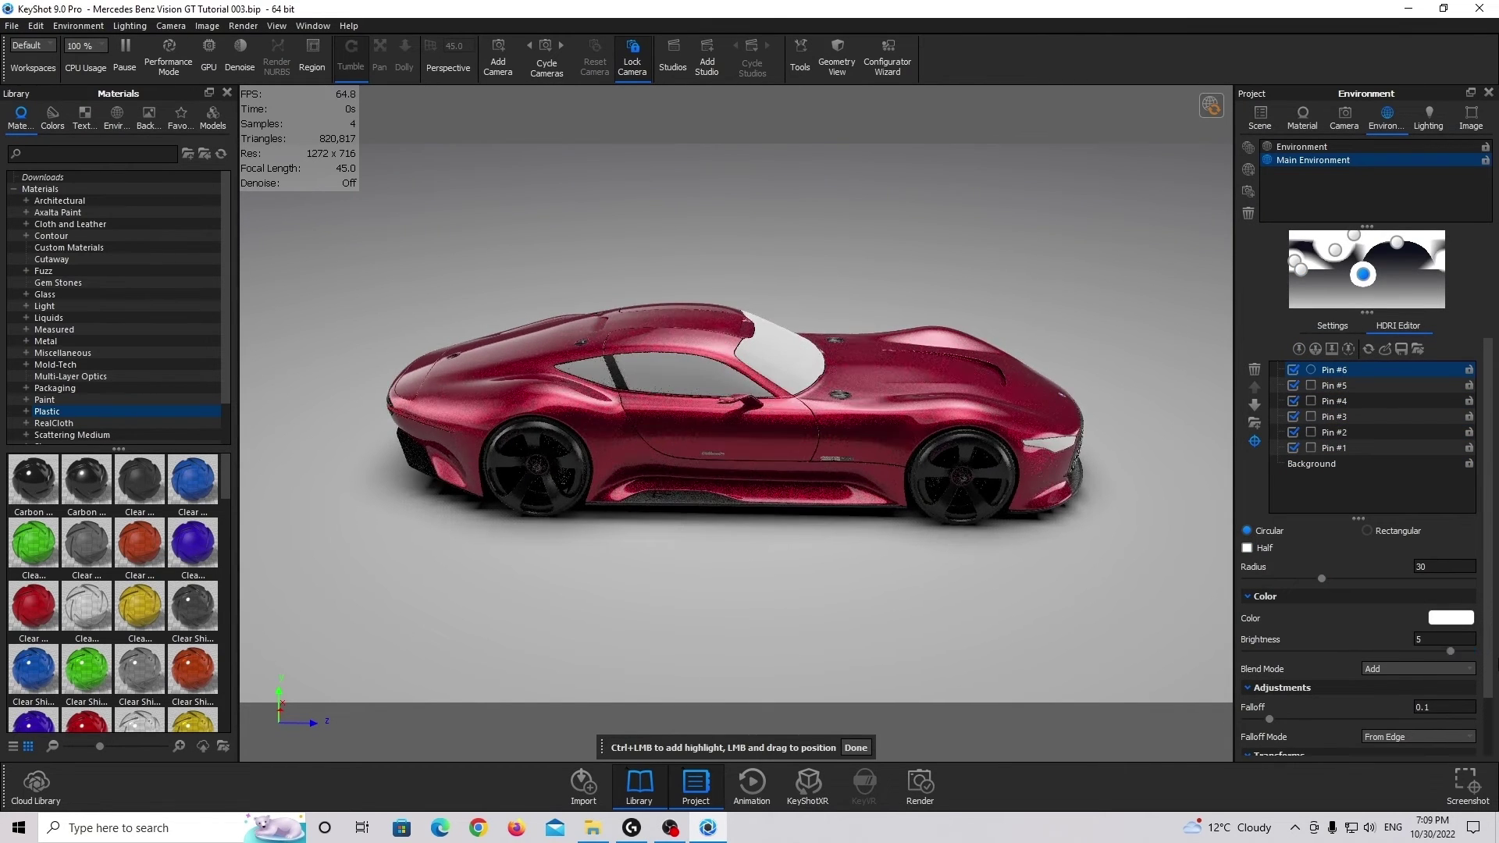
pyautogui.click(1417, 567)
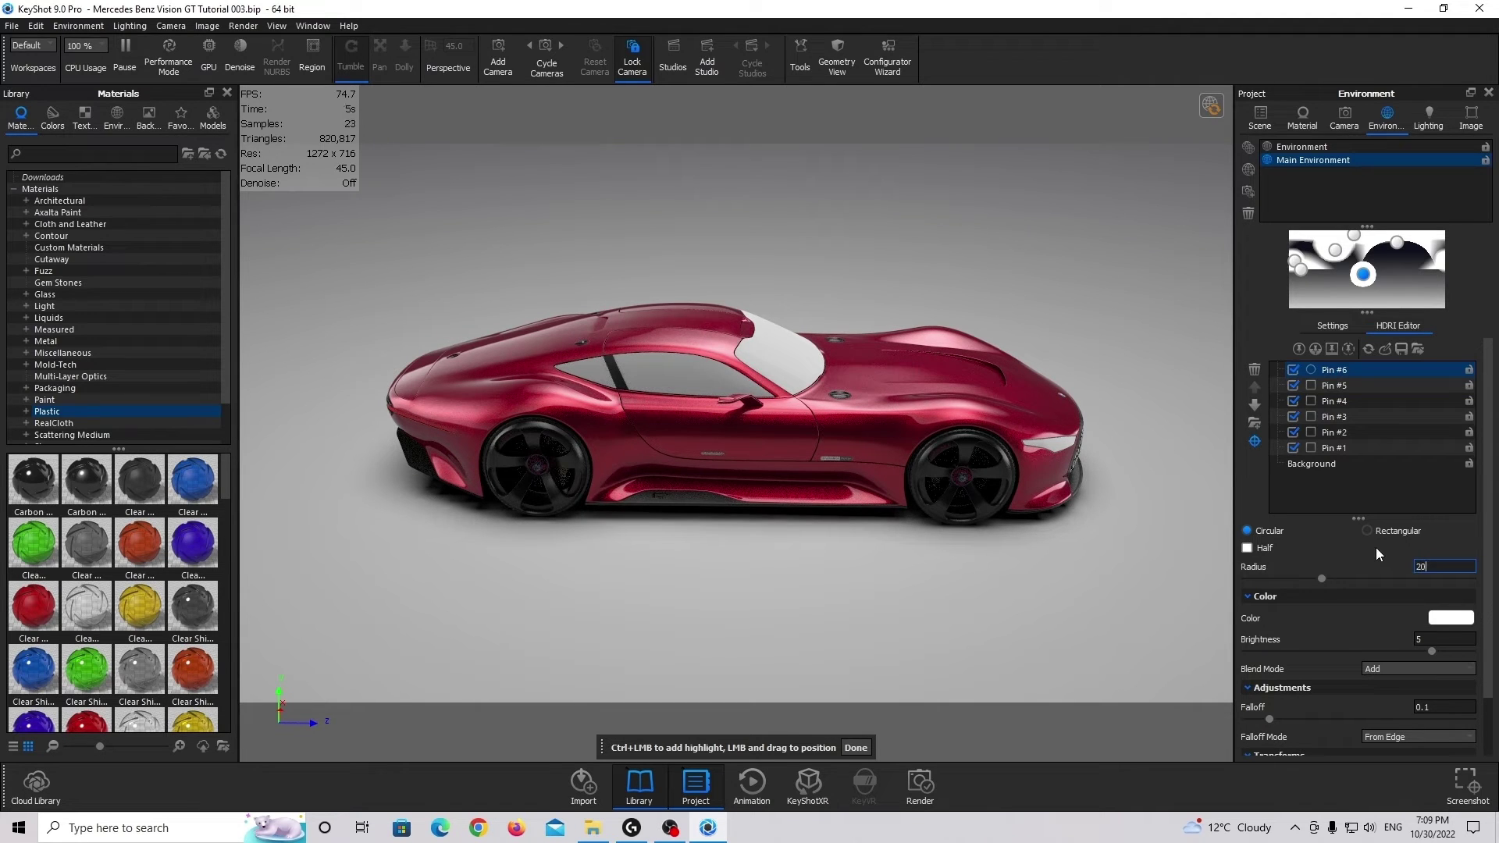
pyautogui.press('Delete')
pyautogui.write('2')
pyautogui.press('Return')
pyautogui.scroll(-1, 1370, 578)
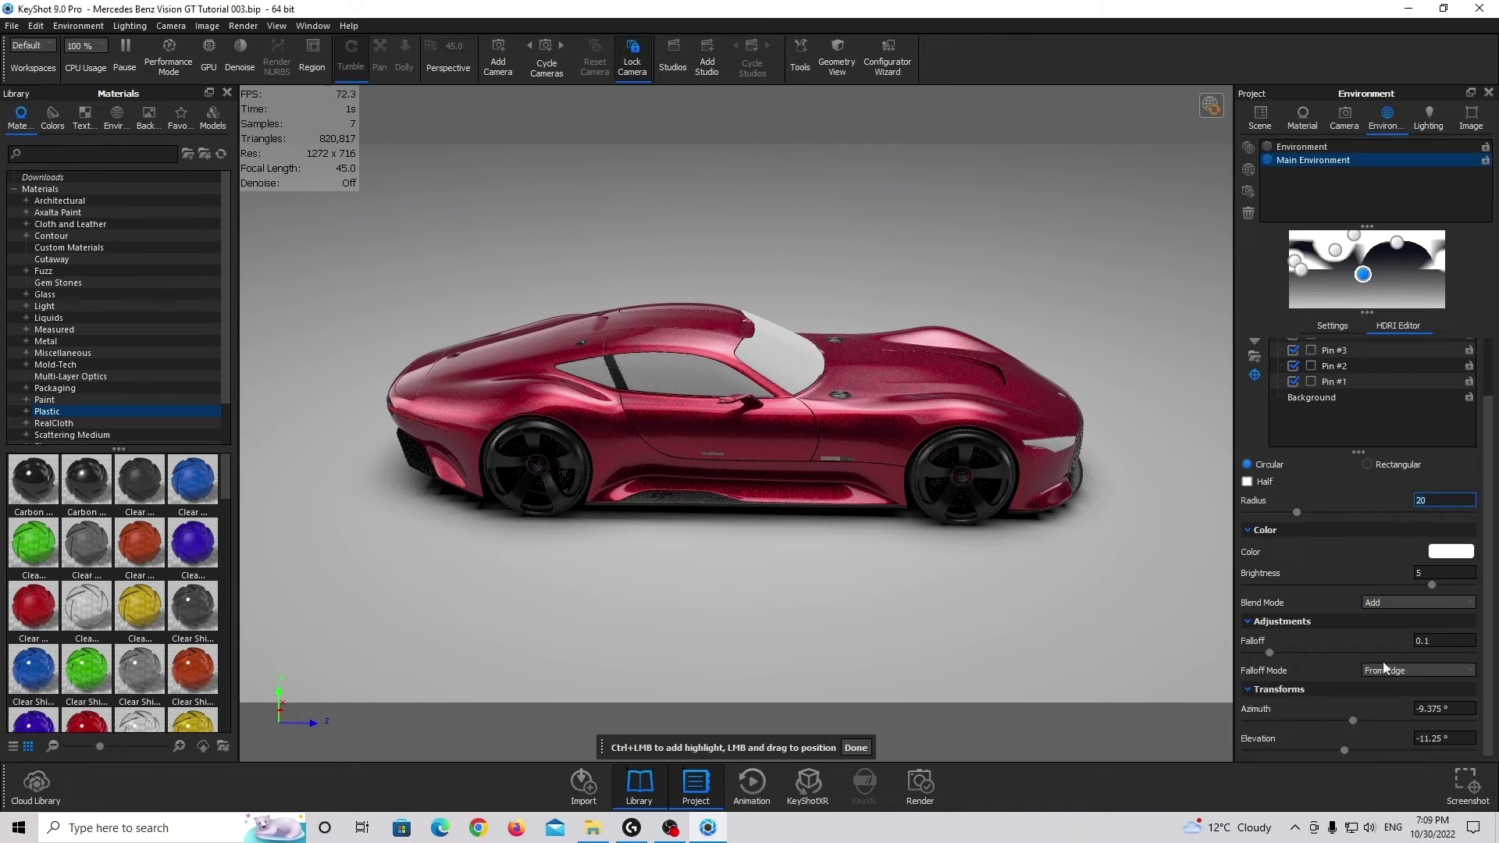
pyautogui.moveTo(1272, 653); pyautogui.dragTo(1450, 653)
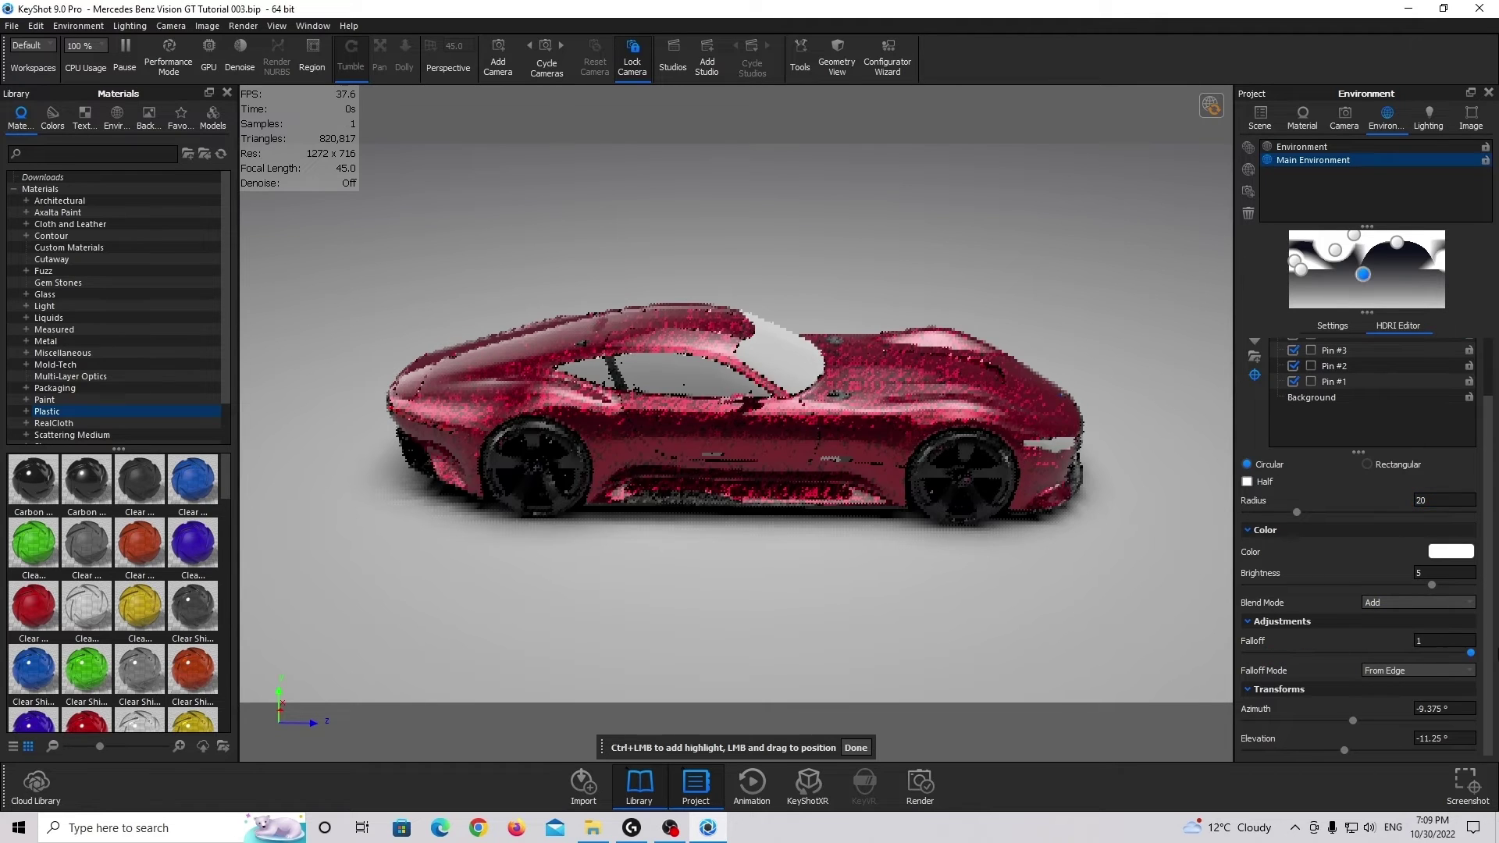
# Place the sixth pin's highlight on the car's upper rear body, then fine-tune it to about -131° azimuth and 43° elevation.
pyautogui.scroll(1, 1300, 500)
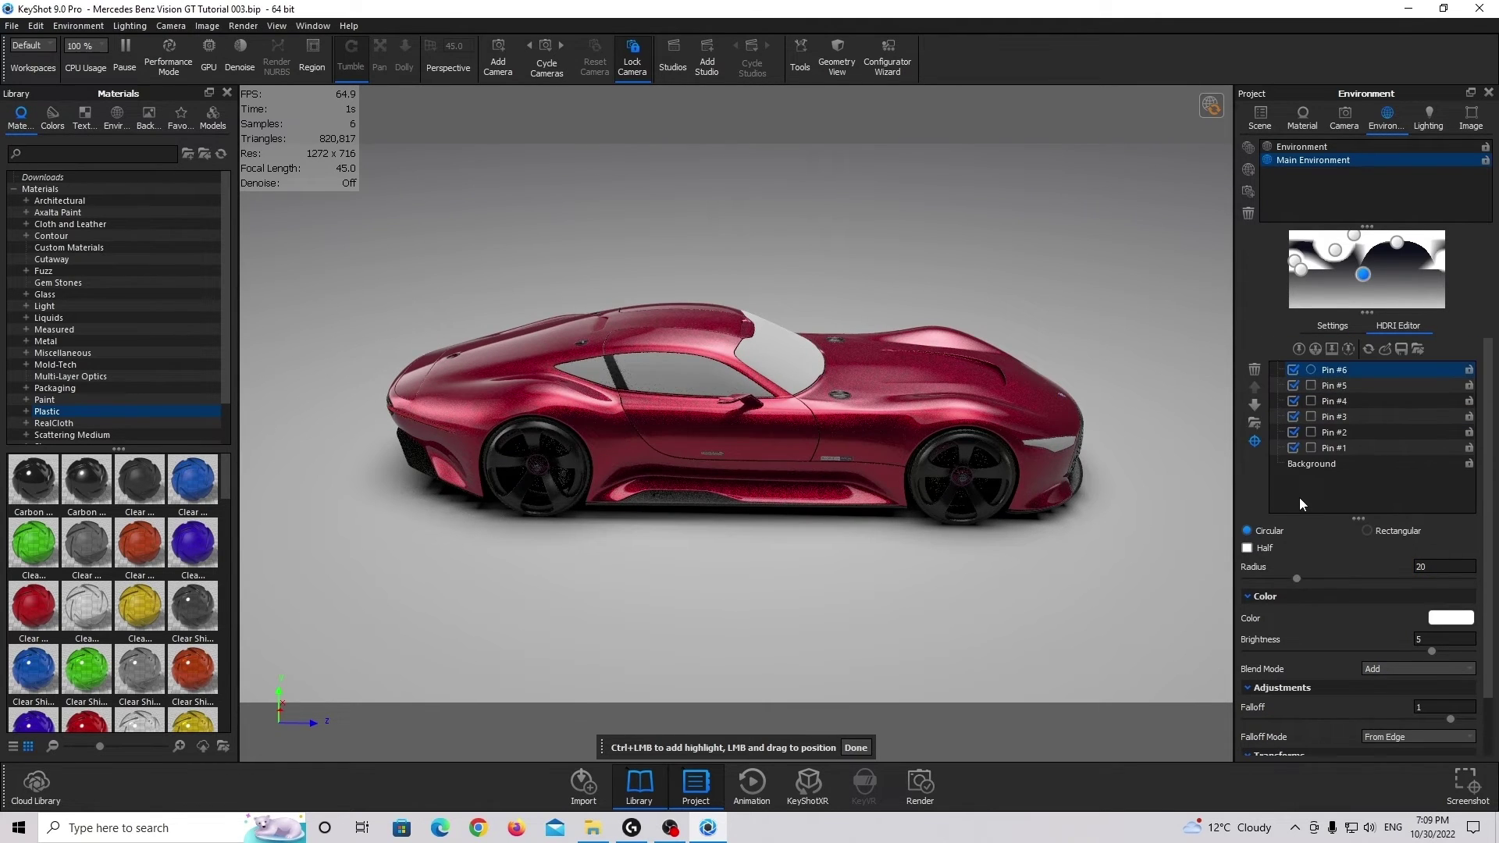
pyautogui.click(470, 368)
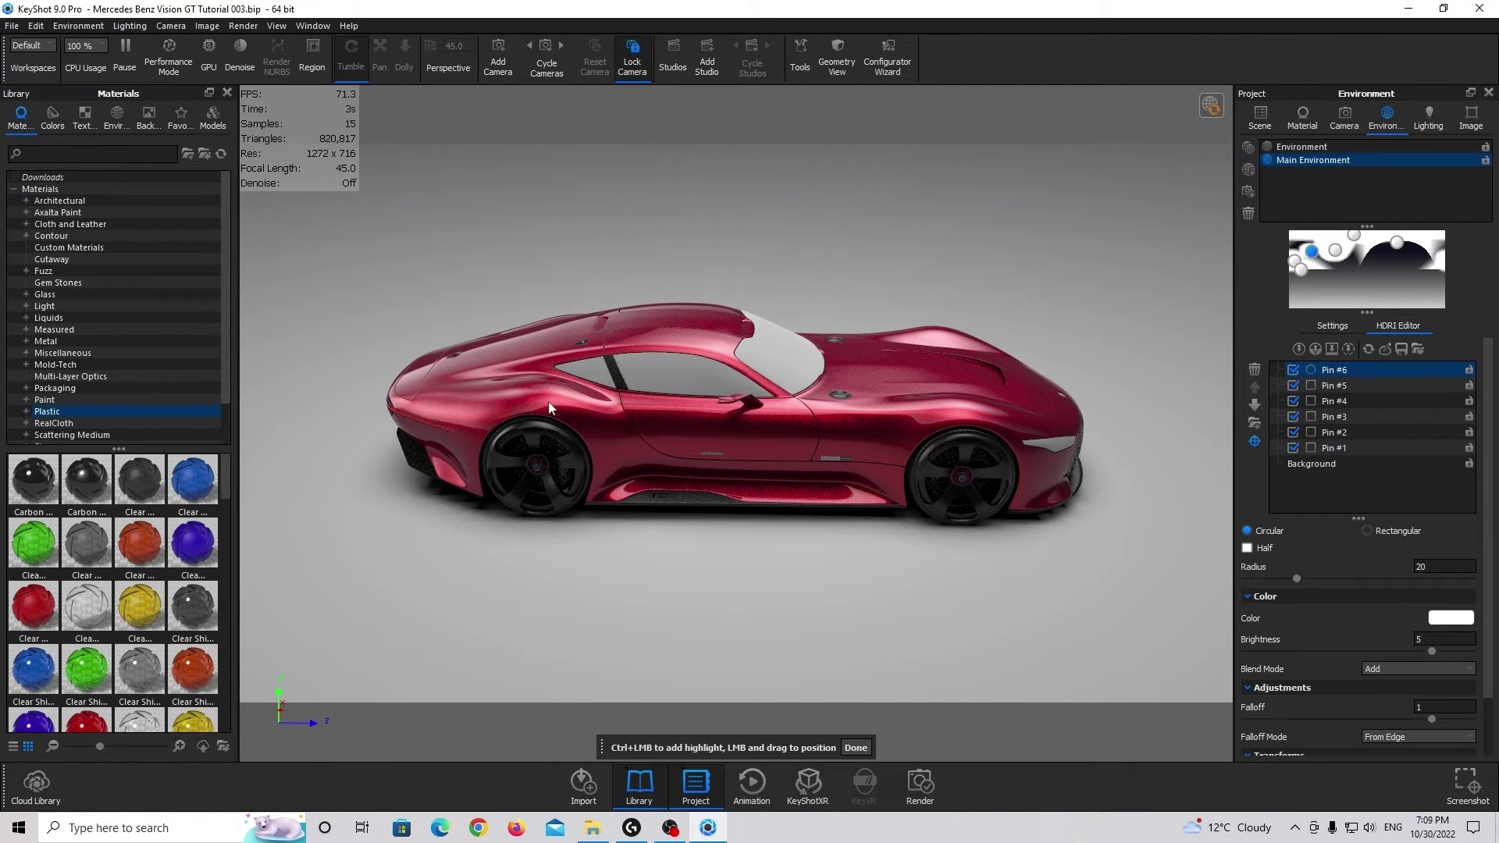
pyautogui.scroll(-1, 1443, 627)
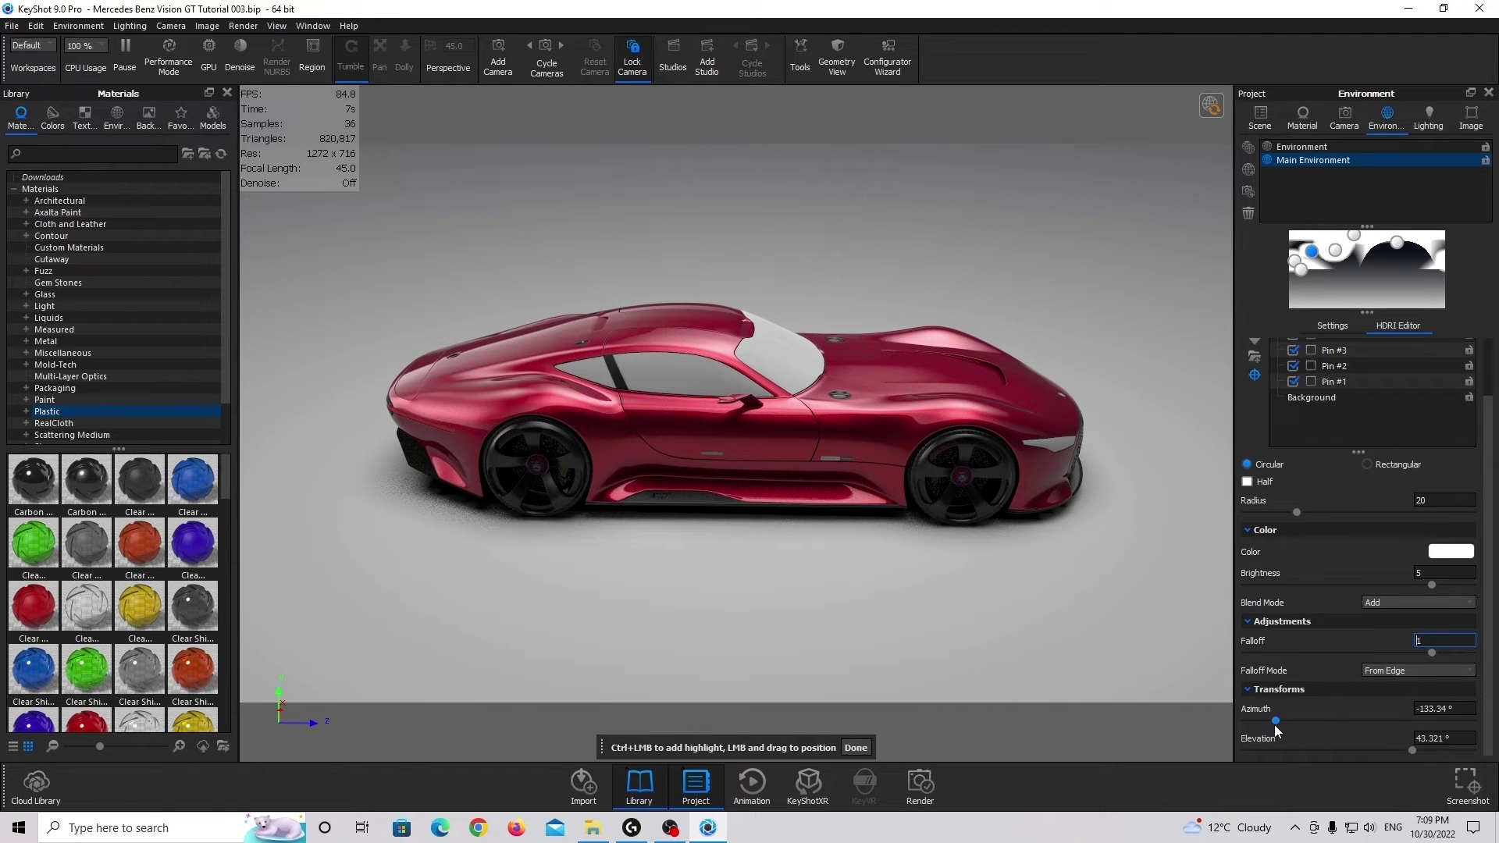
pyautogui.moveTo(1276, 721); pyautogui.dragTo(1279, 728)
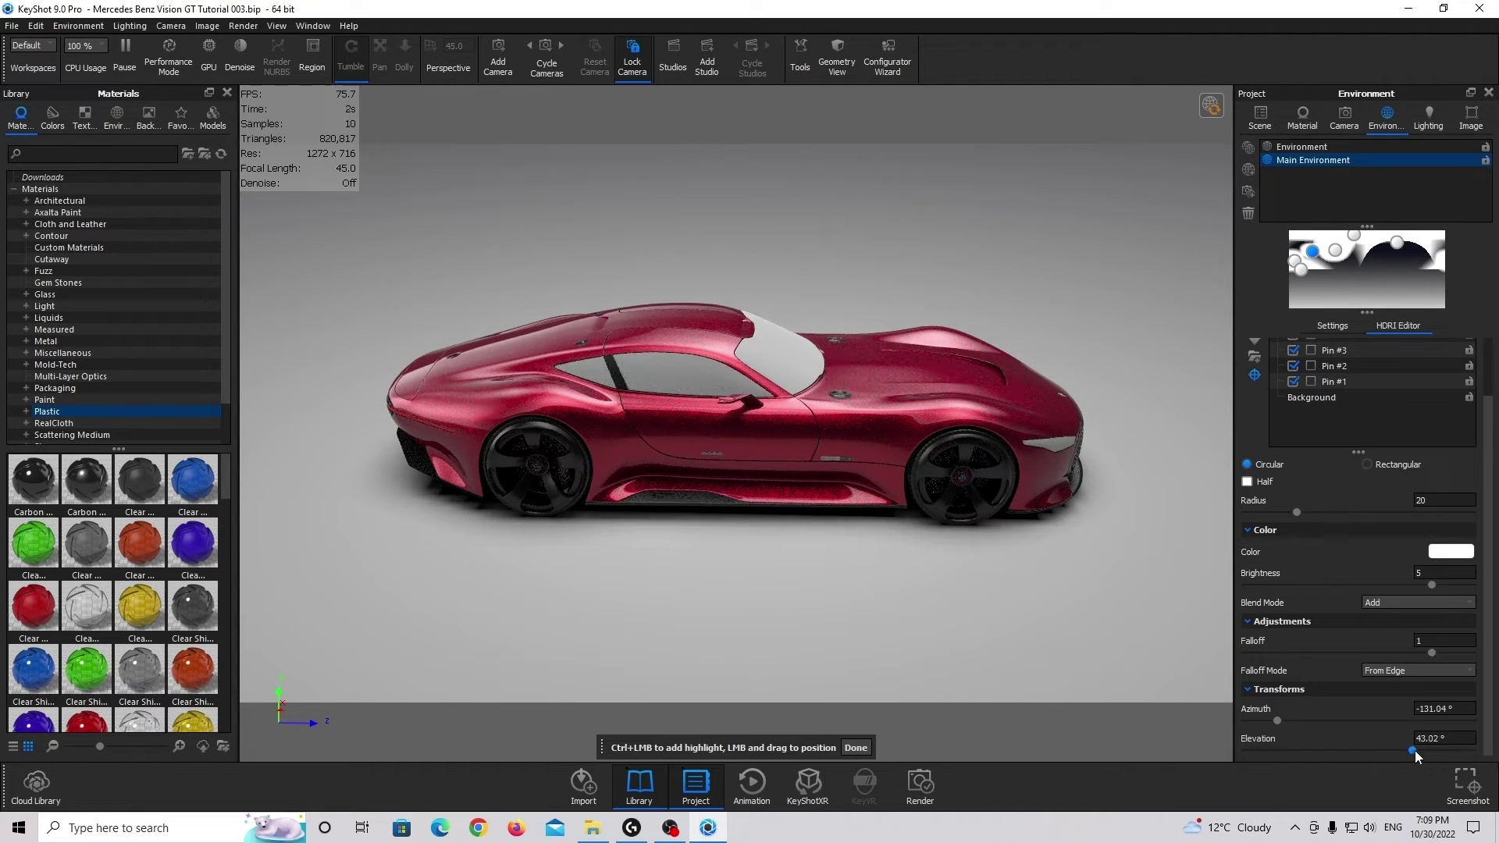
pyautogui.moveTo(1417, 748); pyautogui.dragTo(1417, 748)
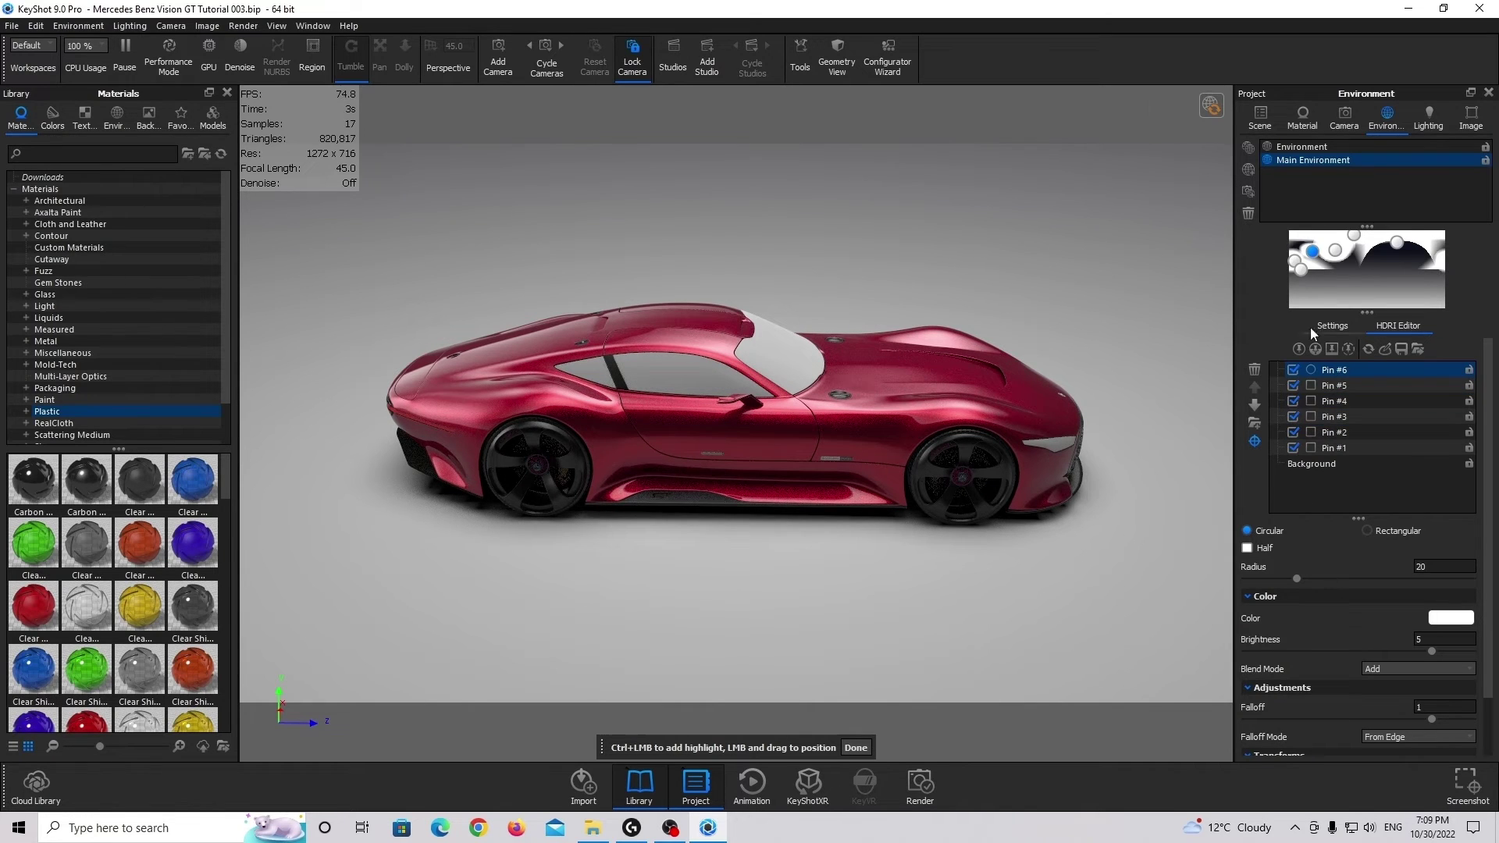
# Duplicate the sixth pin and place the copy's highlight on the car's lower front bumper.
pyautogui.rightClick(1320, 255)
pyautogui.click(1338, 274)
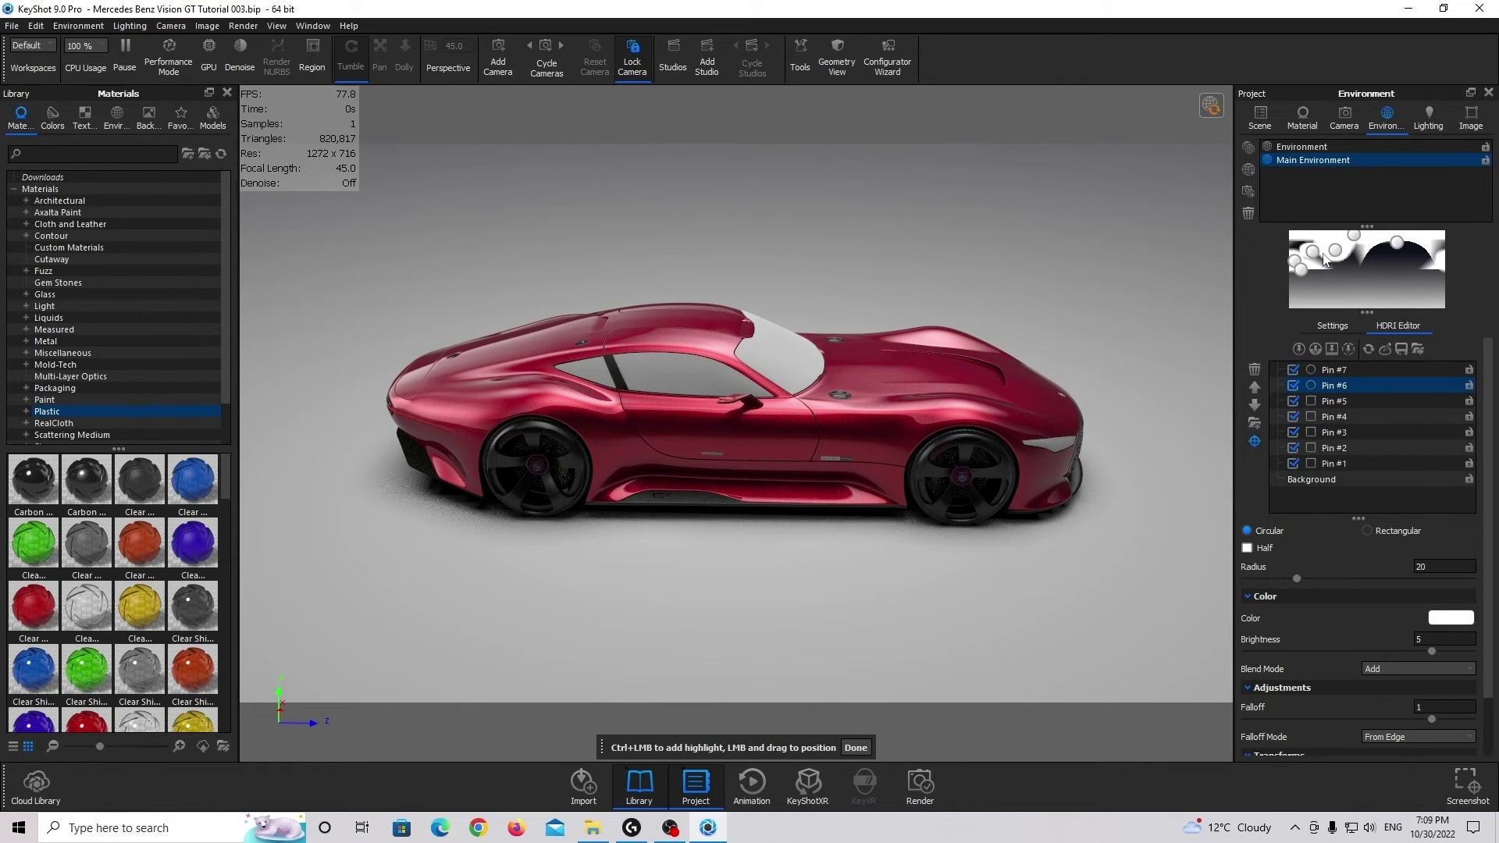
pyautogui.moveTo(1325, 259); pyautogui.dragTo(1369, 270)
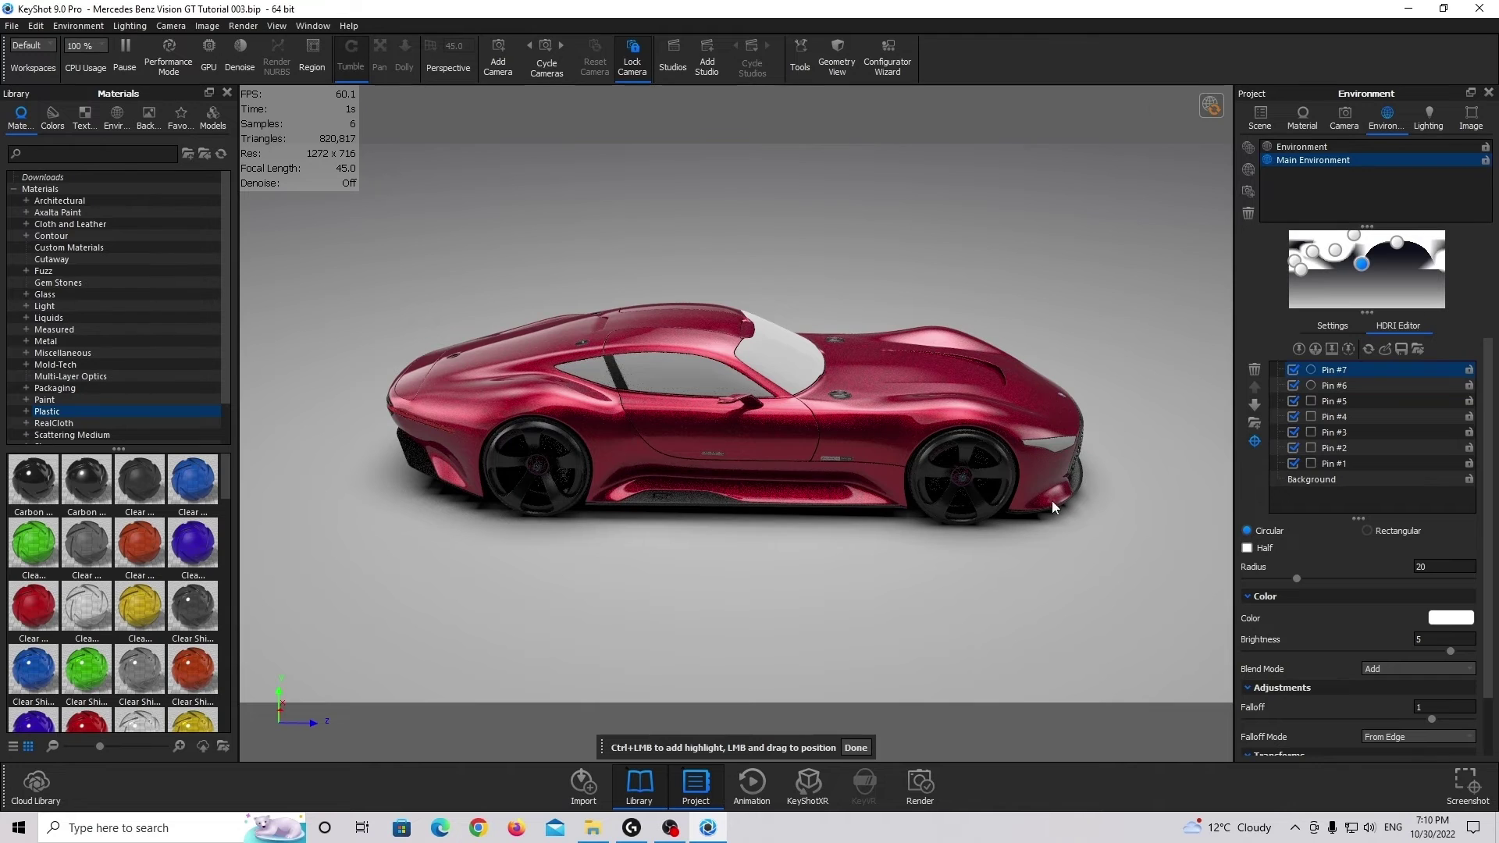
pyautogui.moveTo(1051, 499); pyautogui.dragTo(1056, 492)
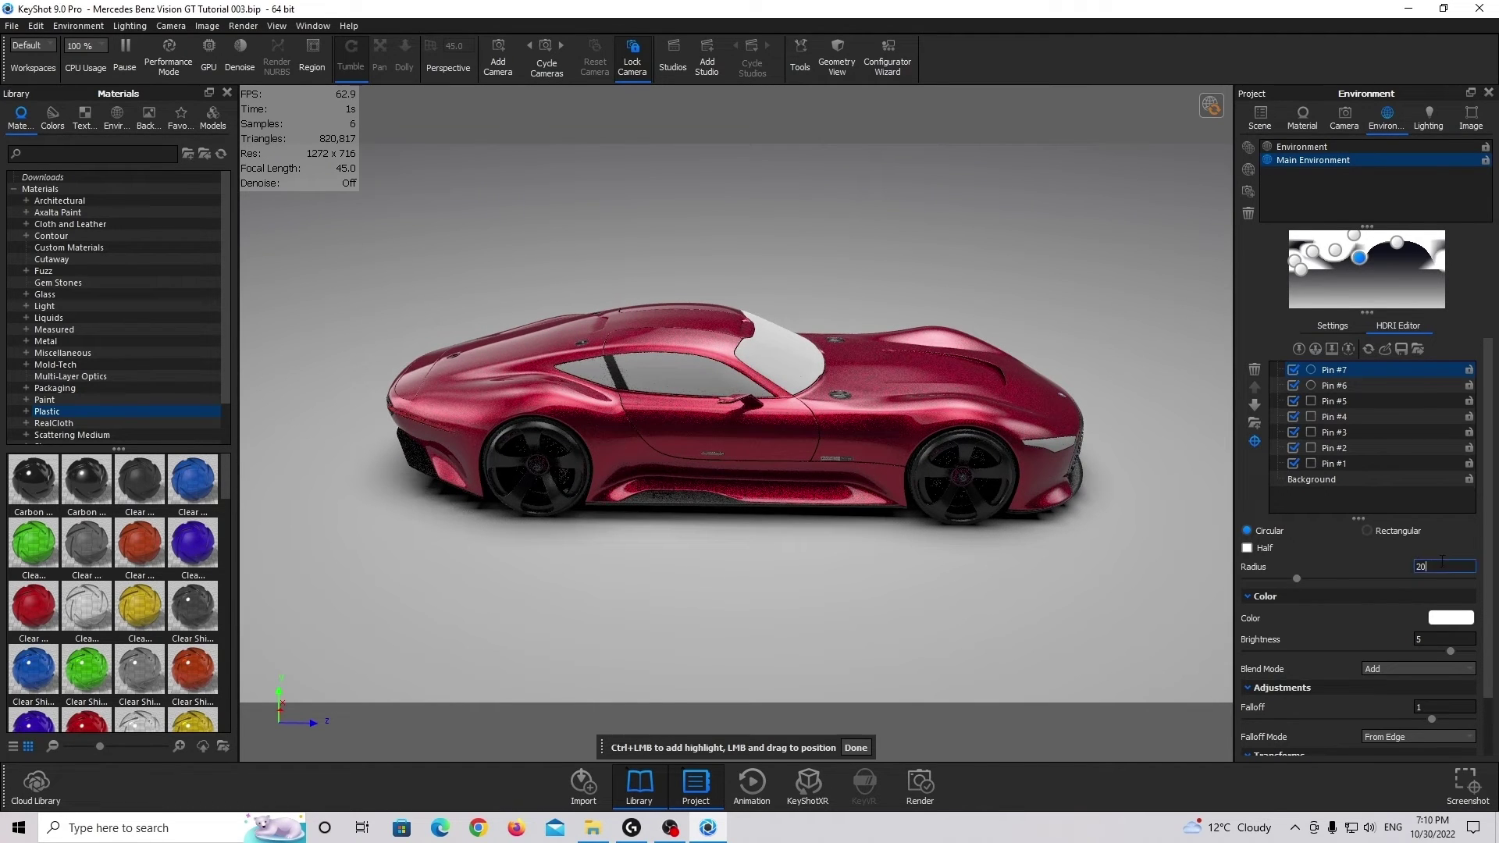
# Set the seventh pin's radius to 30, make it rectangular and set its rounded corner to 1.
pyautogui.press('BackSpace')
pyautogui.press('BackSpace')
pyautogui.write('30')
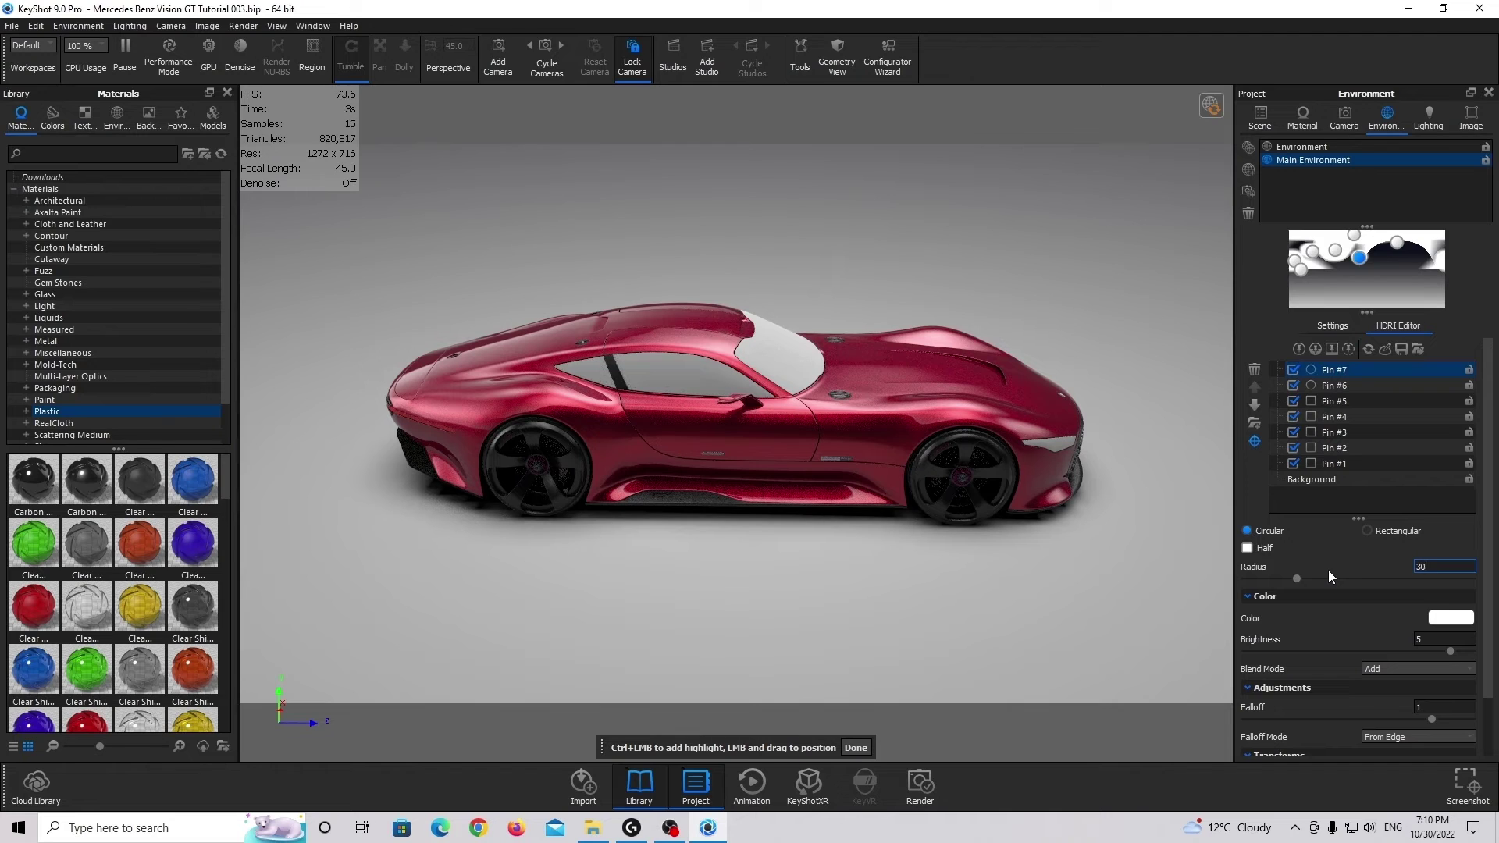
pyautogui.press('Return')
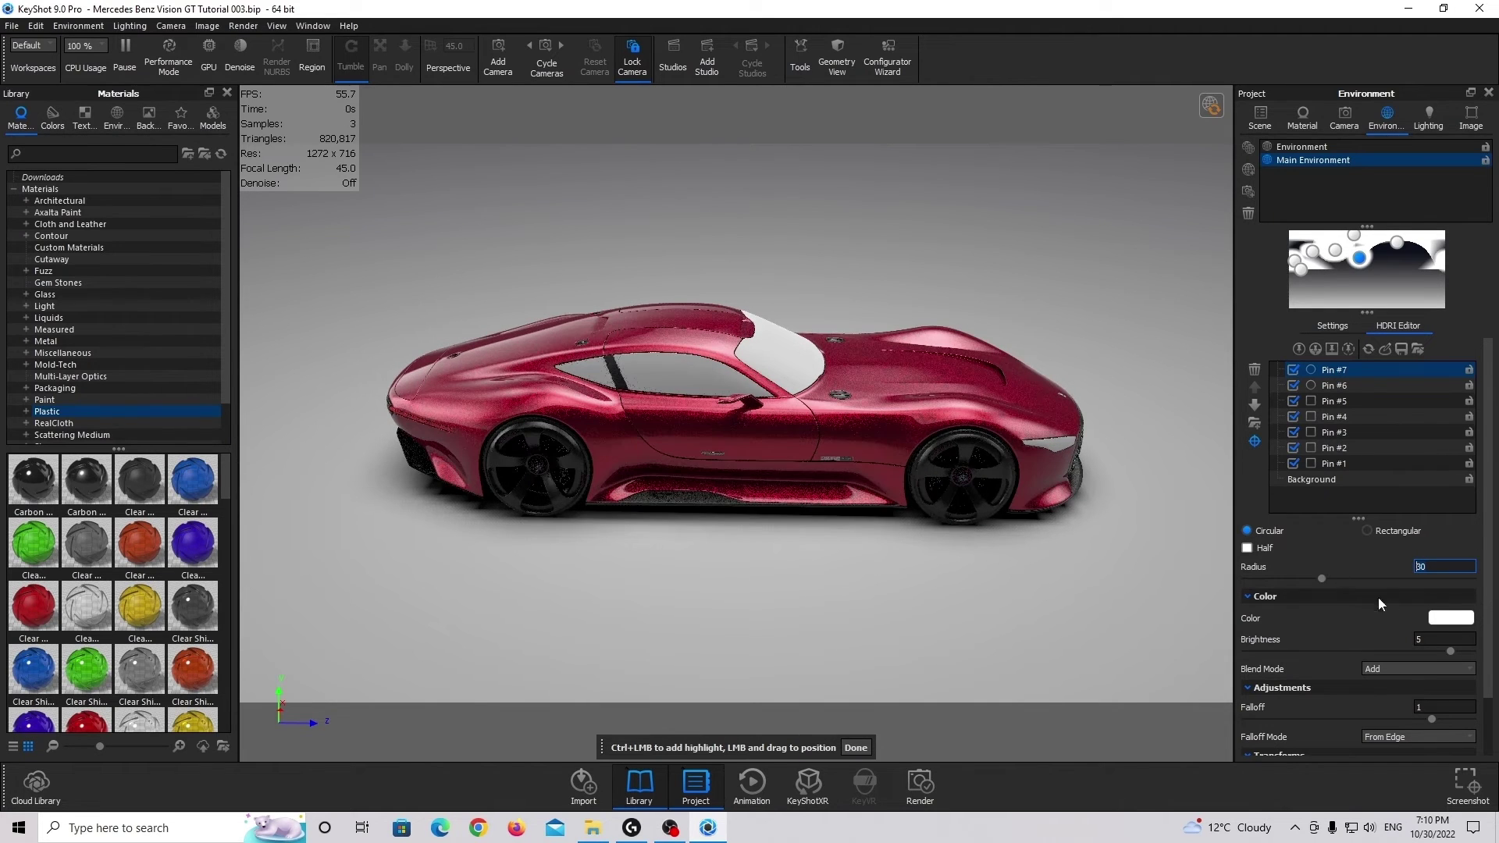
pyautogui.click(1376, 532)
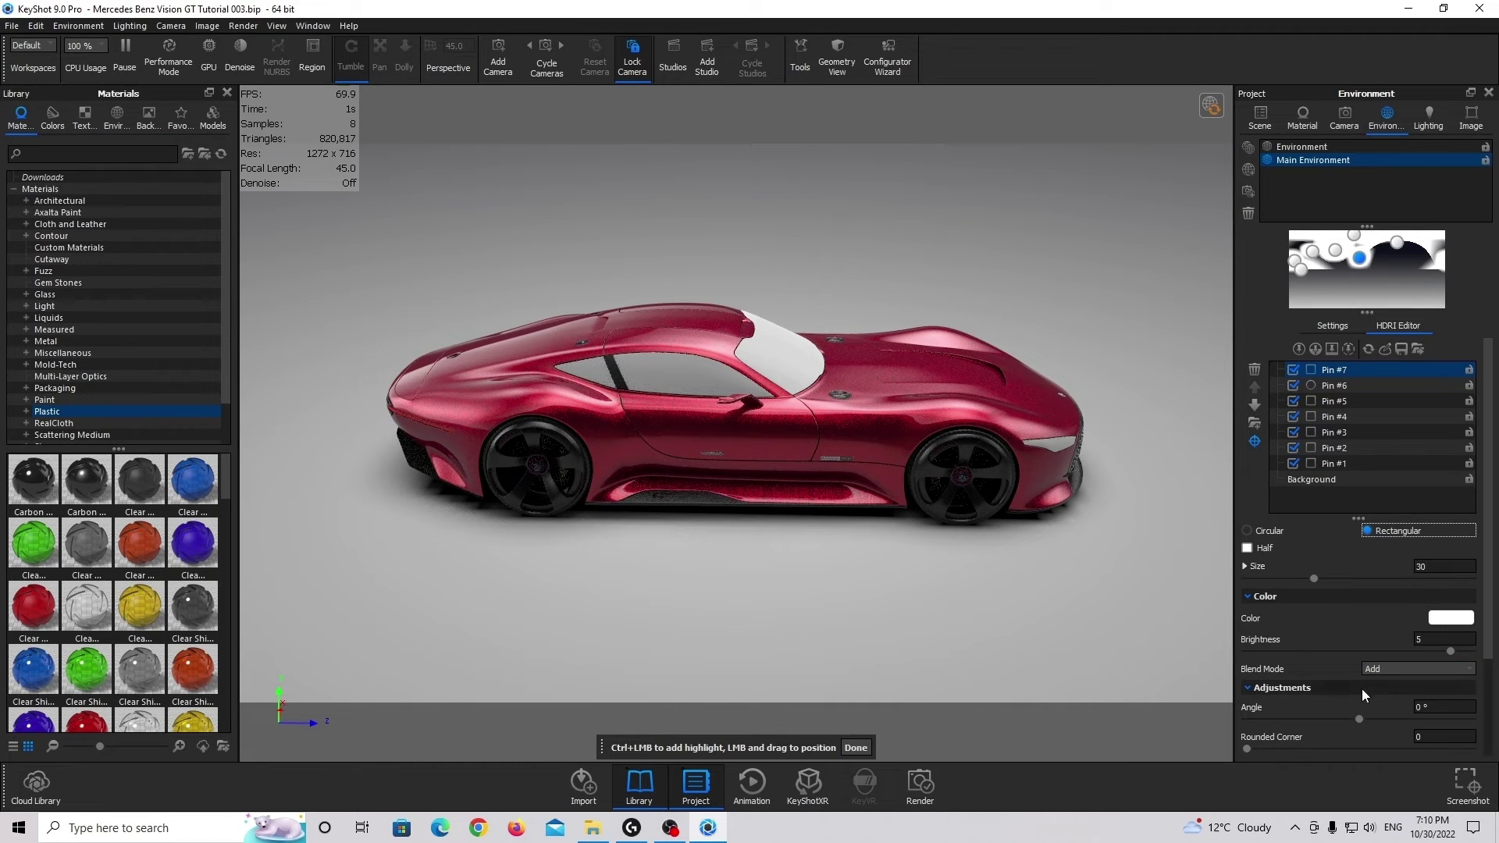
pyautogui.scroll(-2, 1276, 712)
pyautogui.moveTo(1247, 622); pyautogui.dragTo(1489, 619)
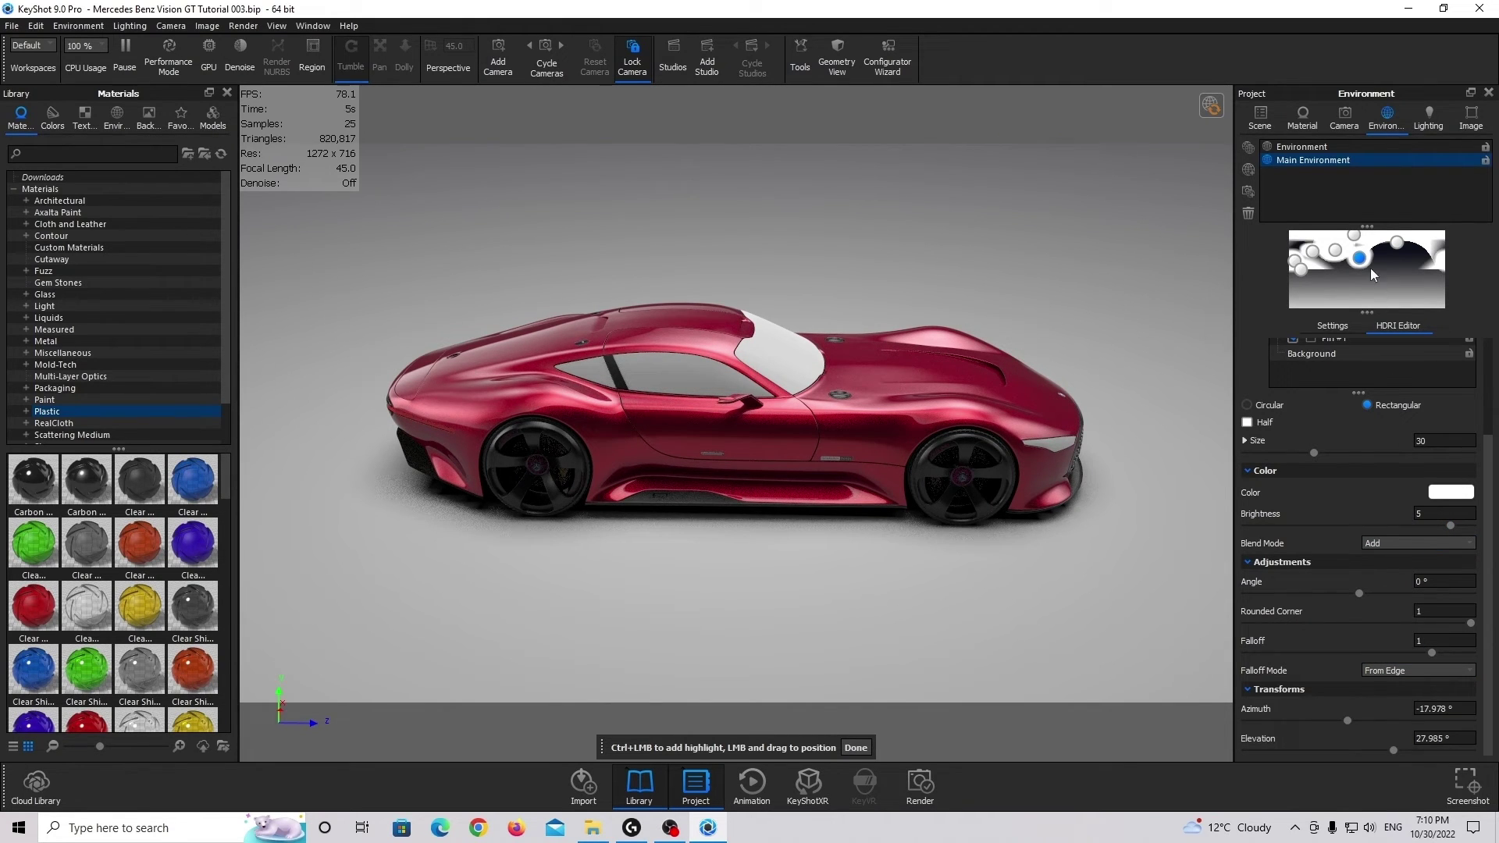
# Shift the seventh pin's highlight to the front fender, fine-tune it to 14.4° azimuth and 24.12° elevation, and finish highlight placement.
pyautogui.moveTo(1363, 259); pyautogui.dragTo(1376, 267)
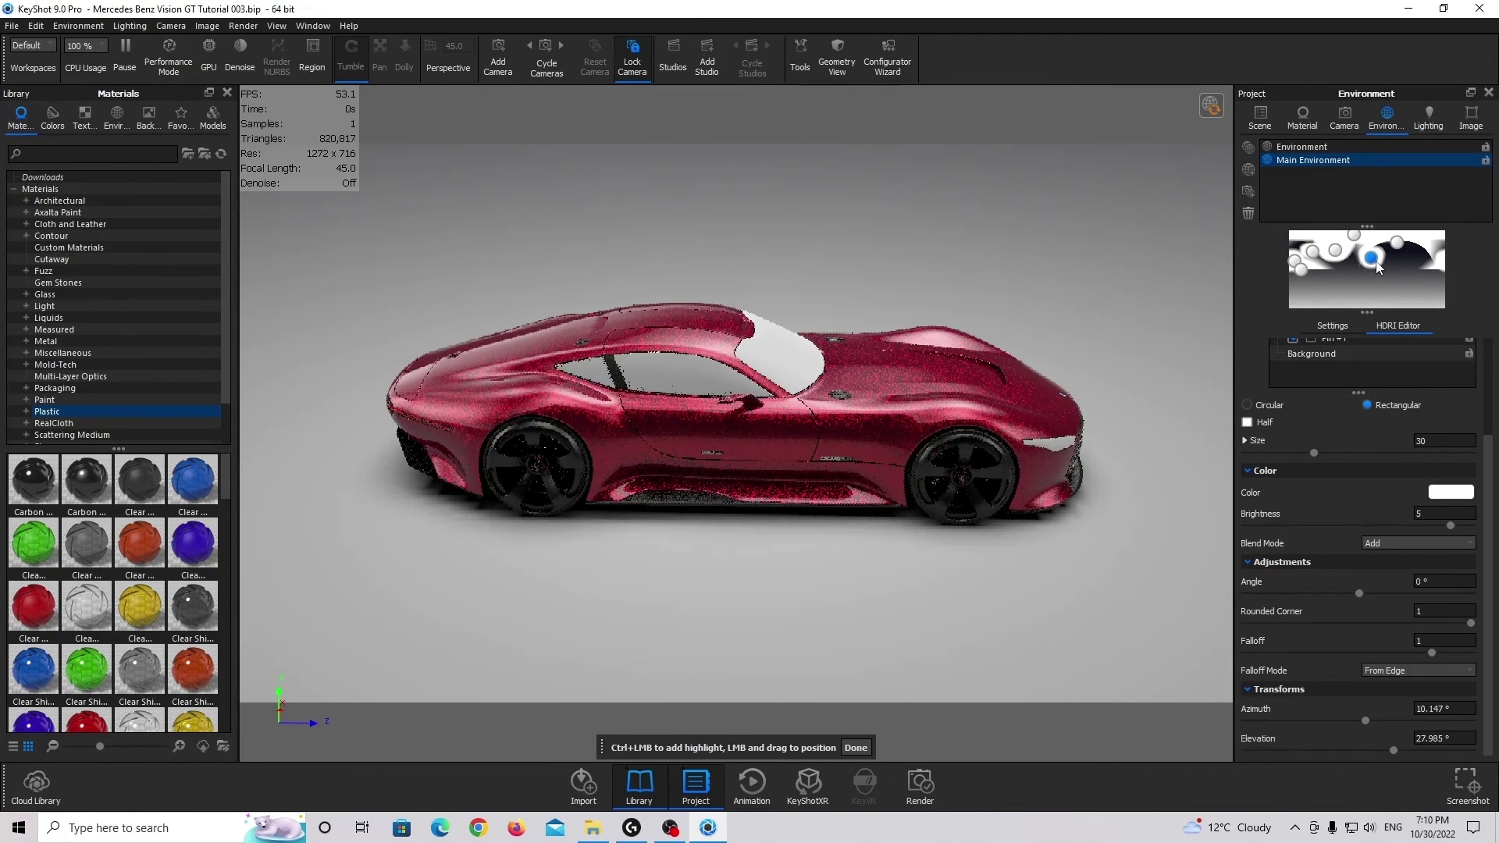
pyautogui.click(1014, 438)
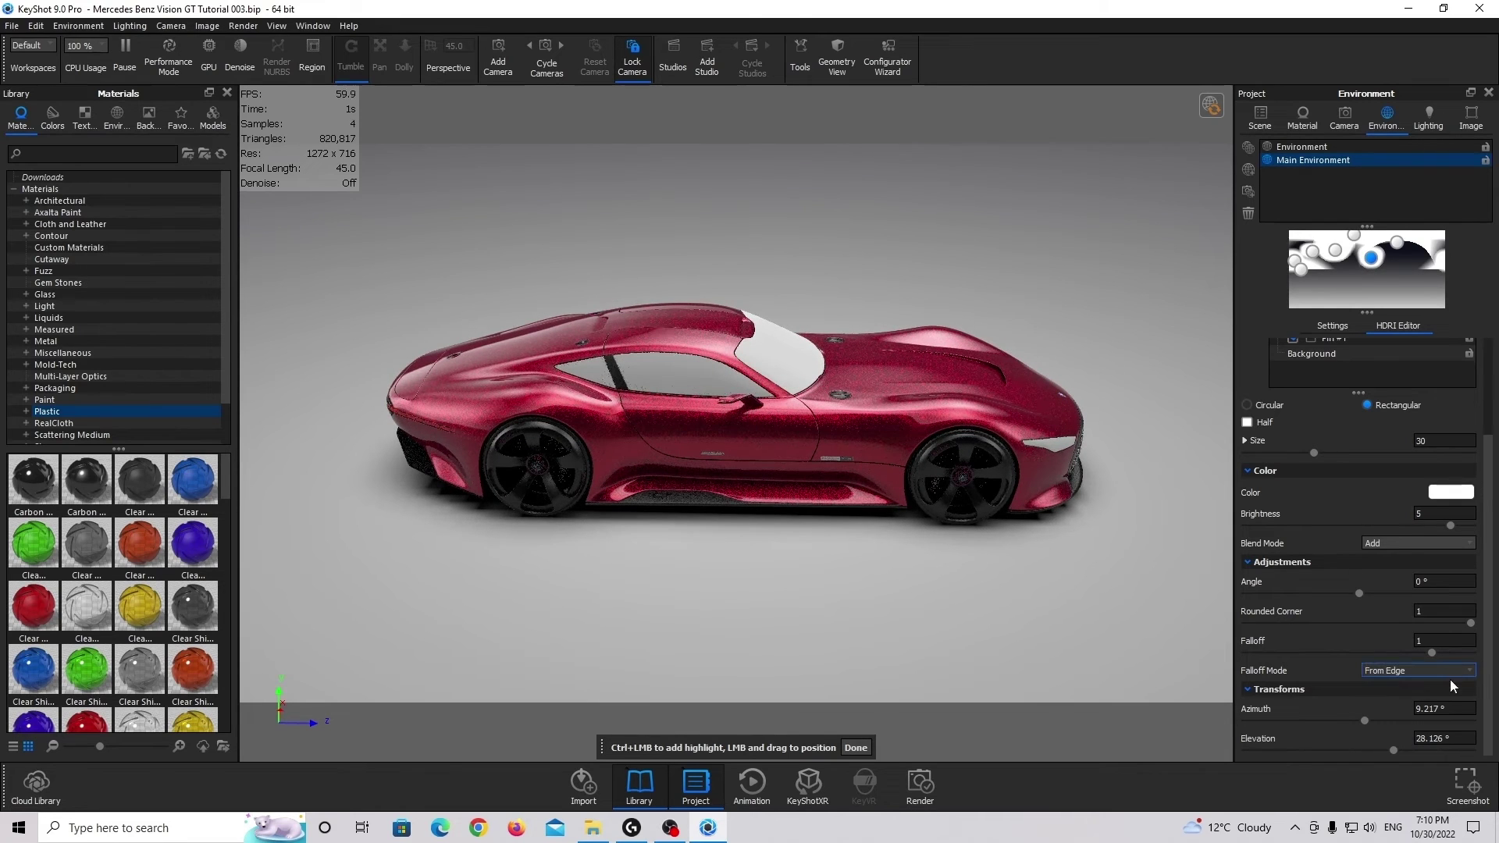
pyautogui.moveTo(1366, 722); pyautogui.dragTo(1389, 750)
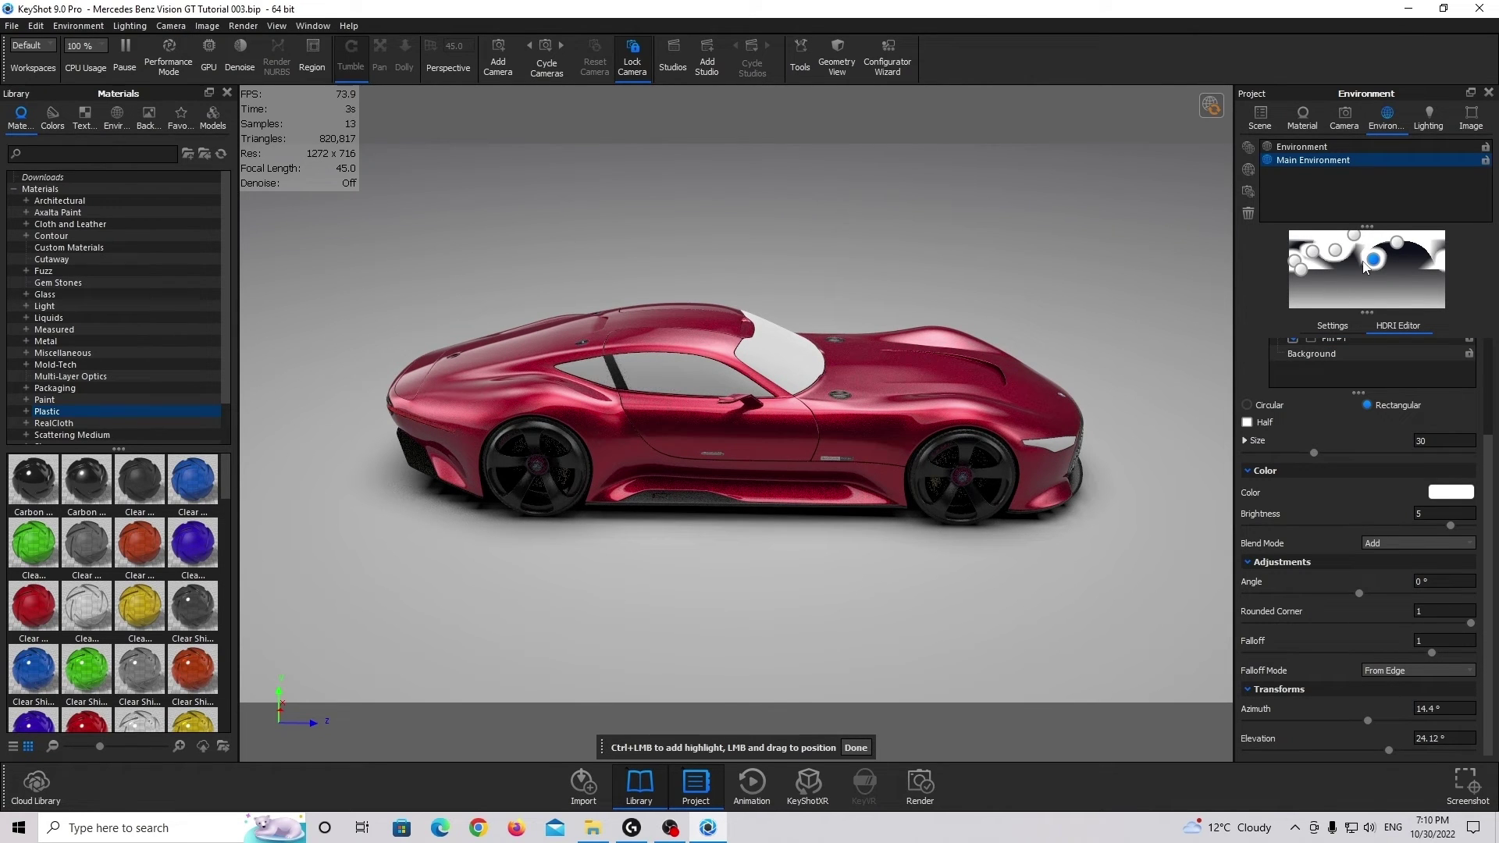
pyautogui.click(855, 751)
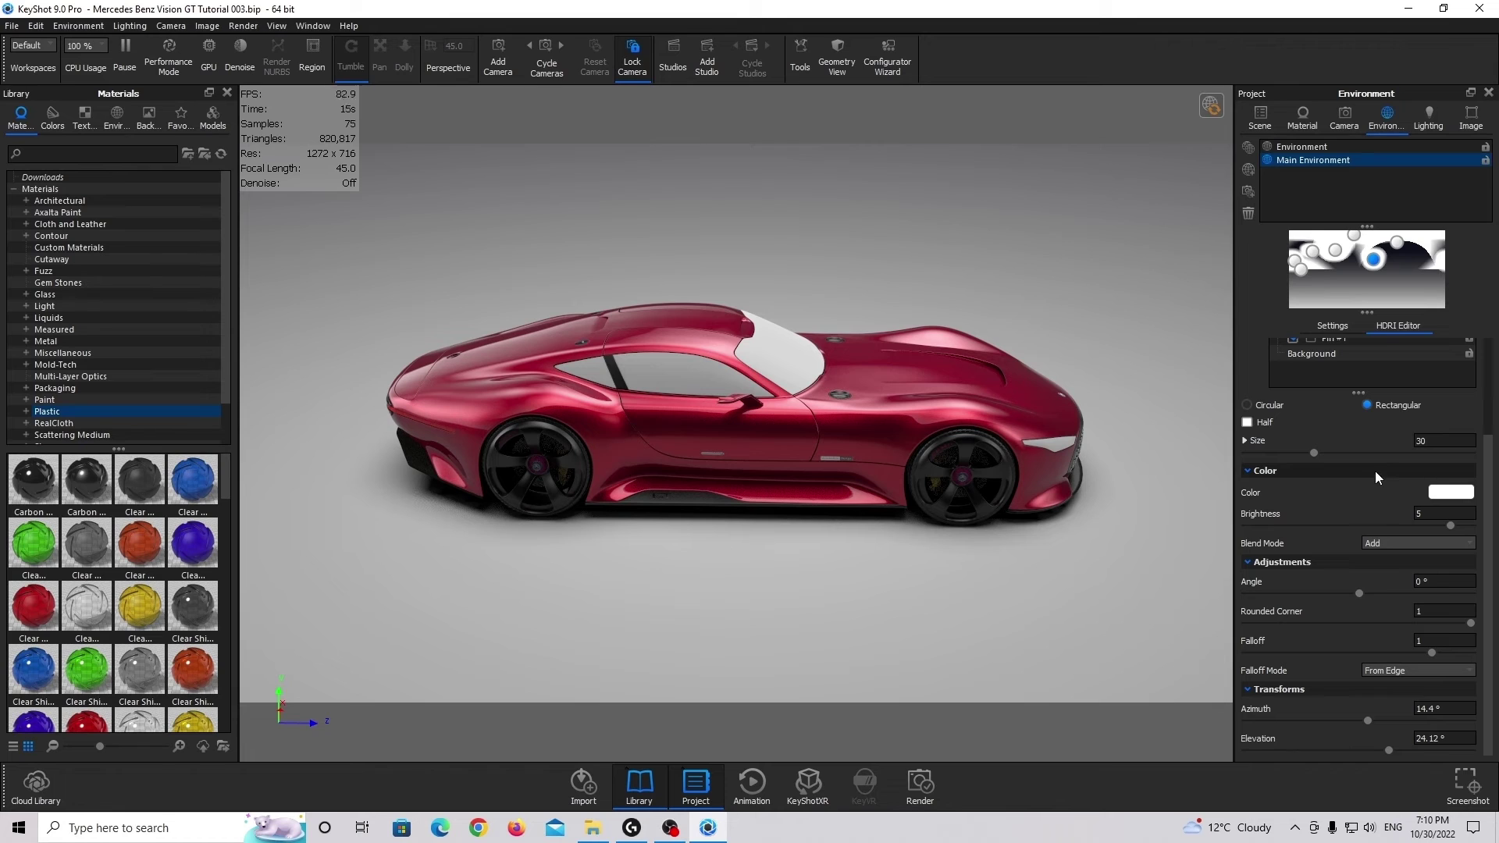
# Add an eighth circular light pin to the main environment and set its radius to 70.
pyautogui.scroll(3, 1308, 437)
pyautogui.click(1316, 348)
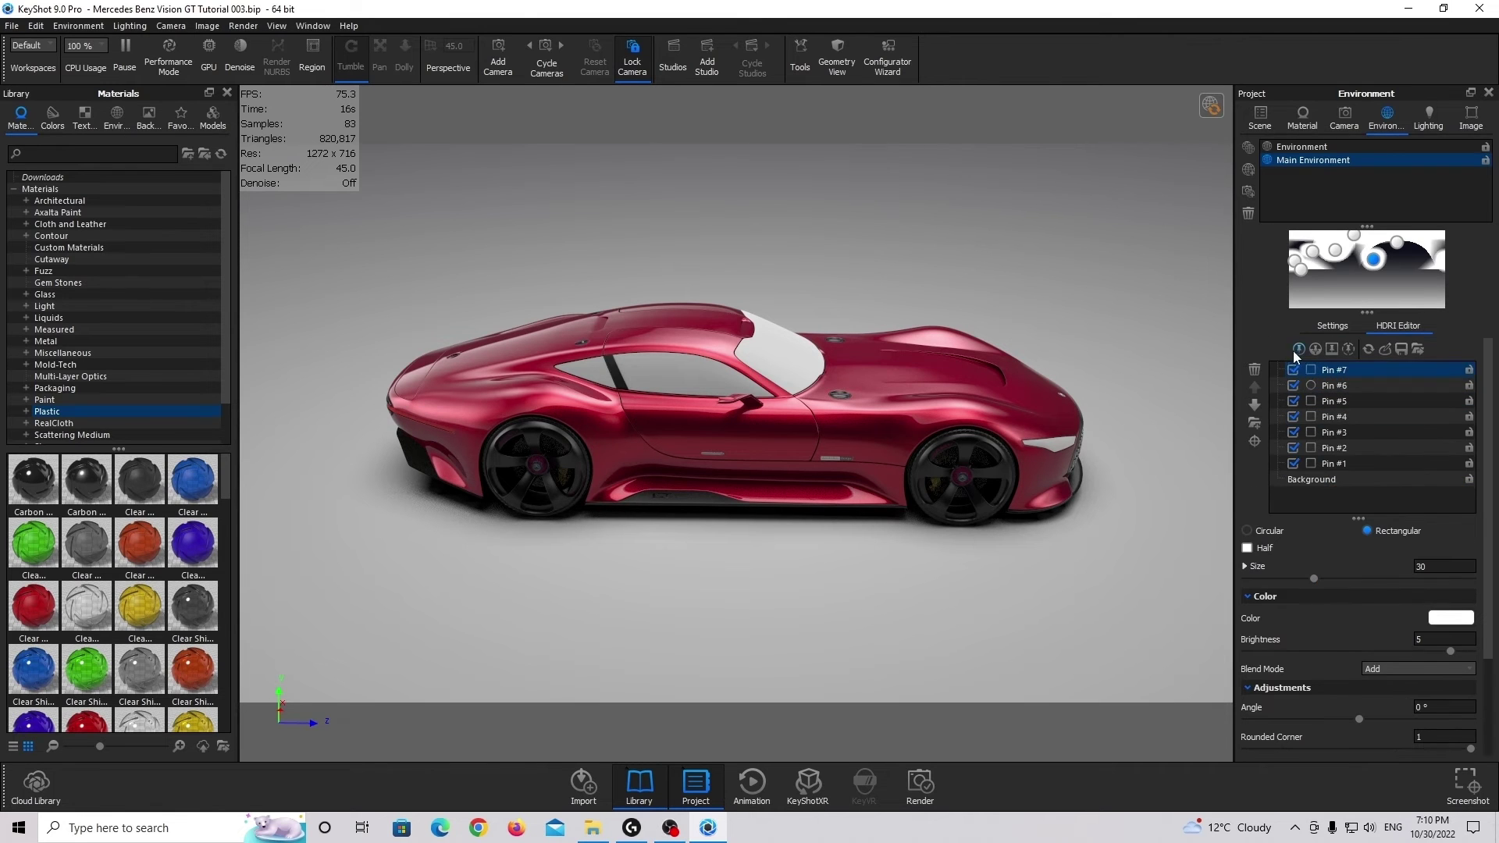
pyautogui.scroll(-1, 1297, 437)
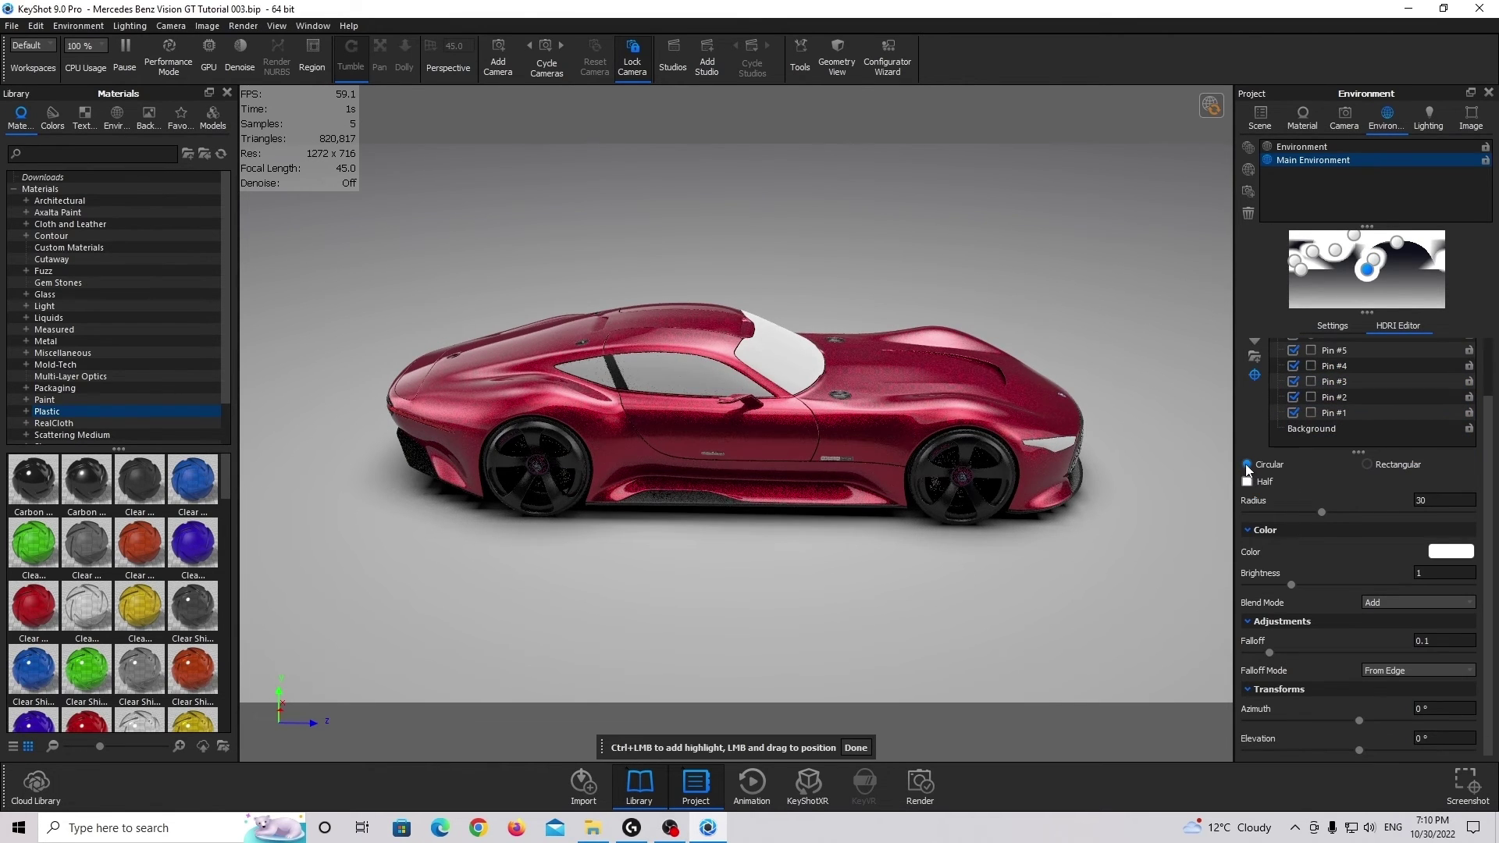
pyautogui.click(1444, 499)
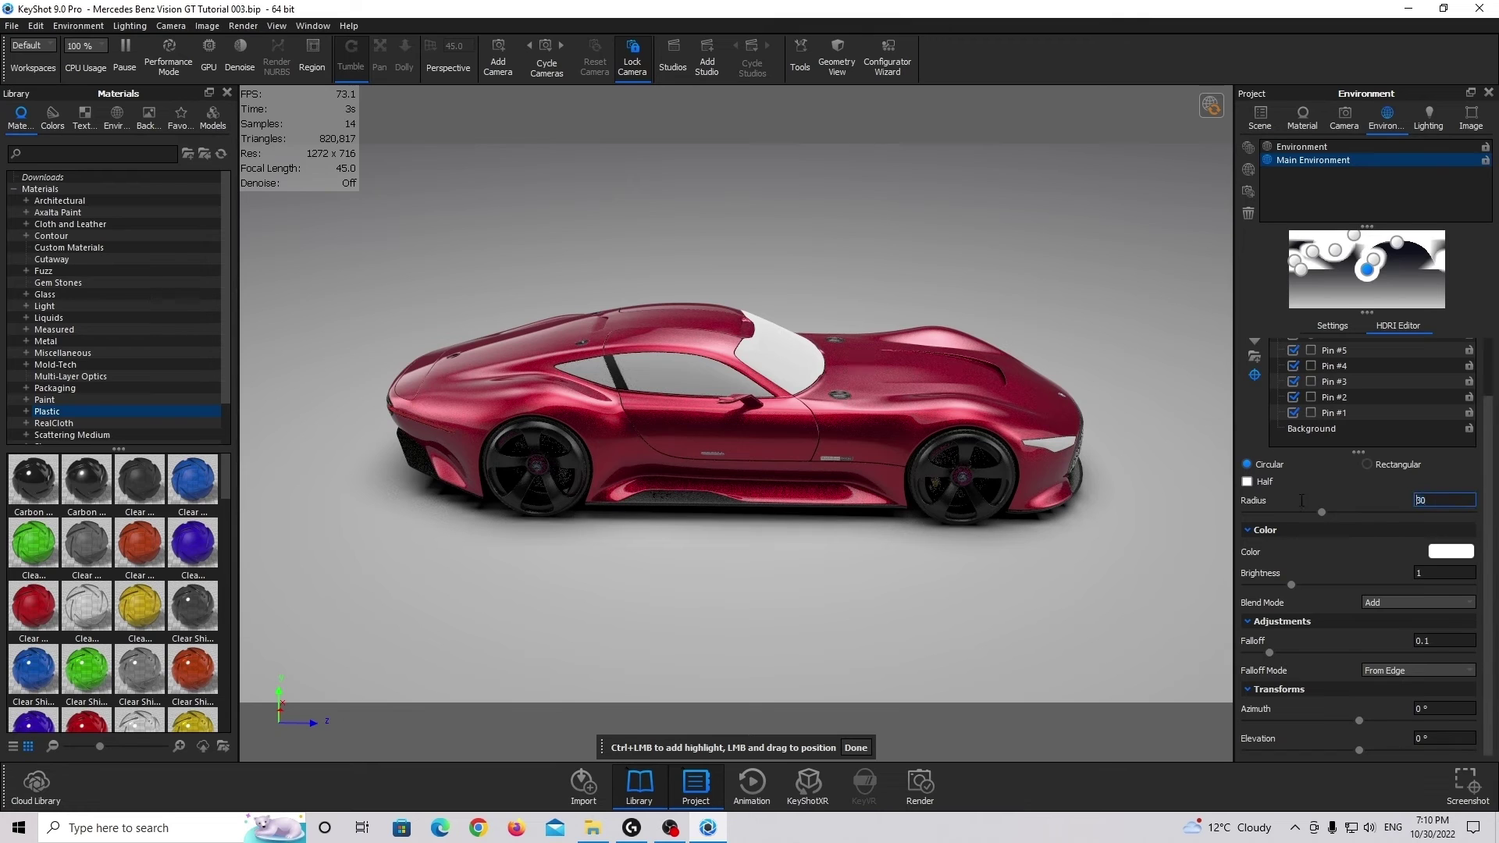
pyautogui.write('70')
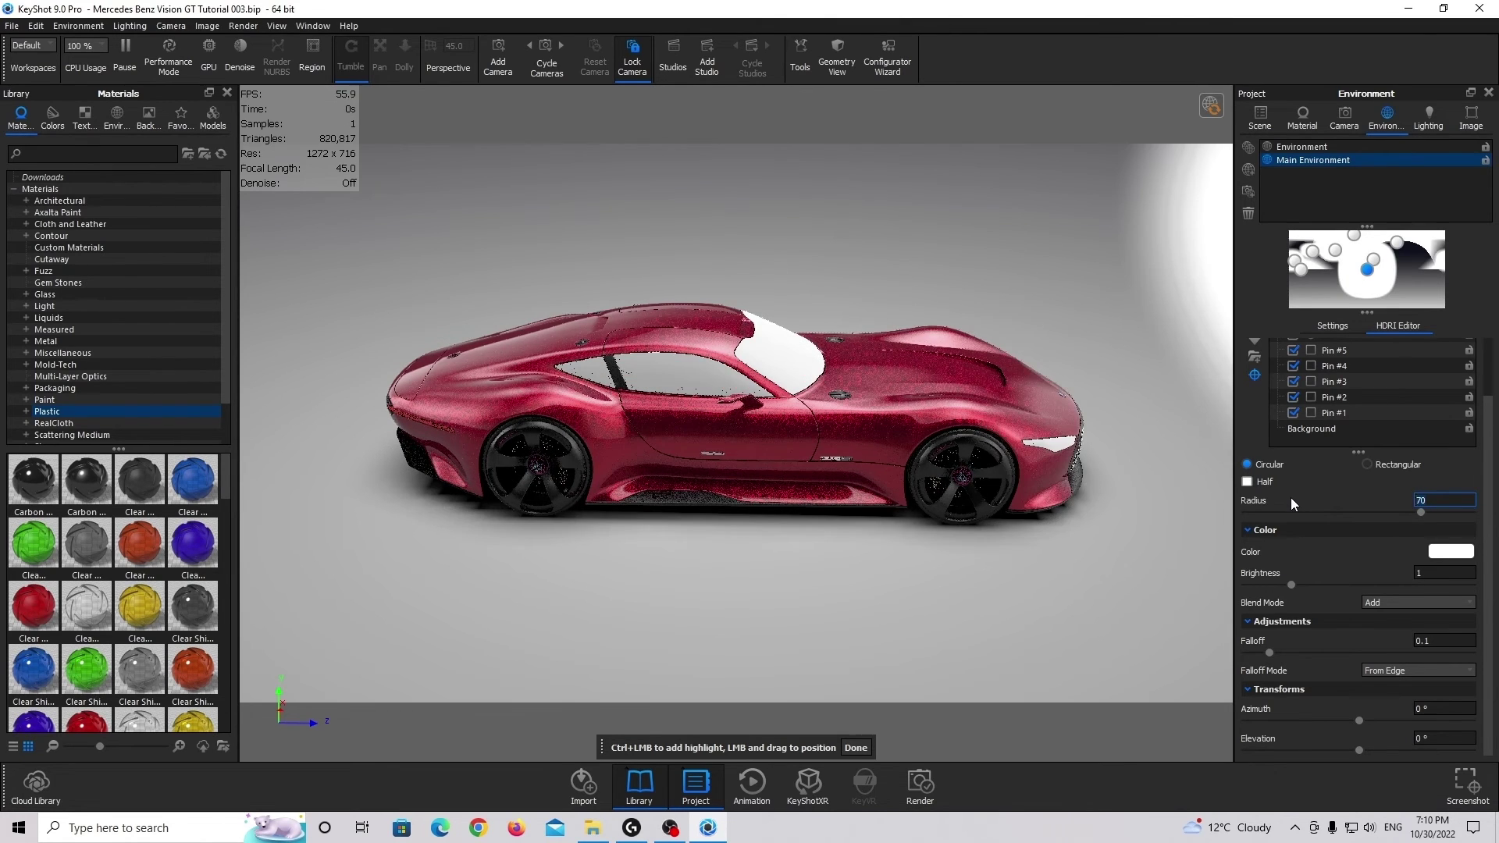
# Set the eighth pin's color to pure red, #FF0000, to make its light easy to locate.
pyautogui.click(1460, 556)
pyautogui.moveTo(1224, 403); pyautogui.dragTo(1274, 258)
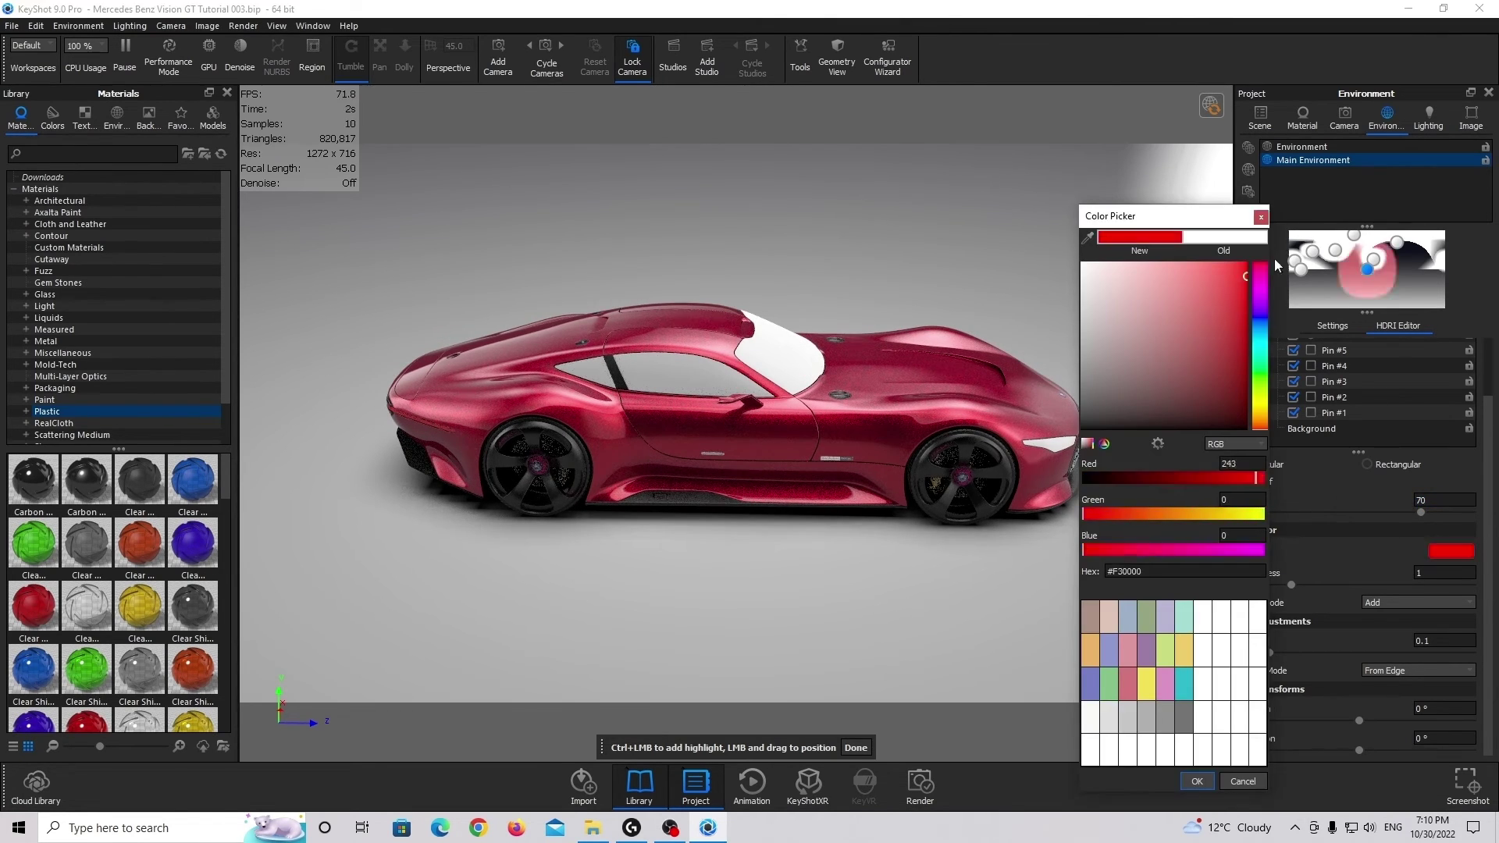
pyautogui.moveTo(1193, 220); pyautogui.dragTo(916, 166)
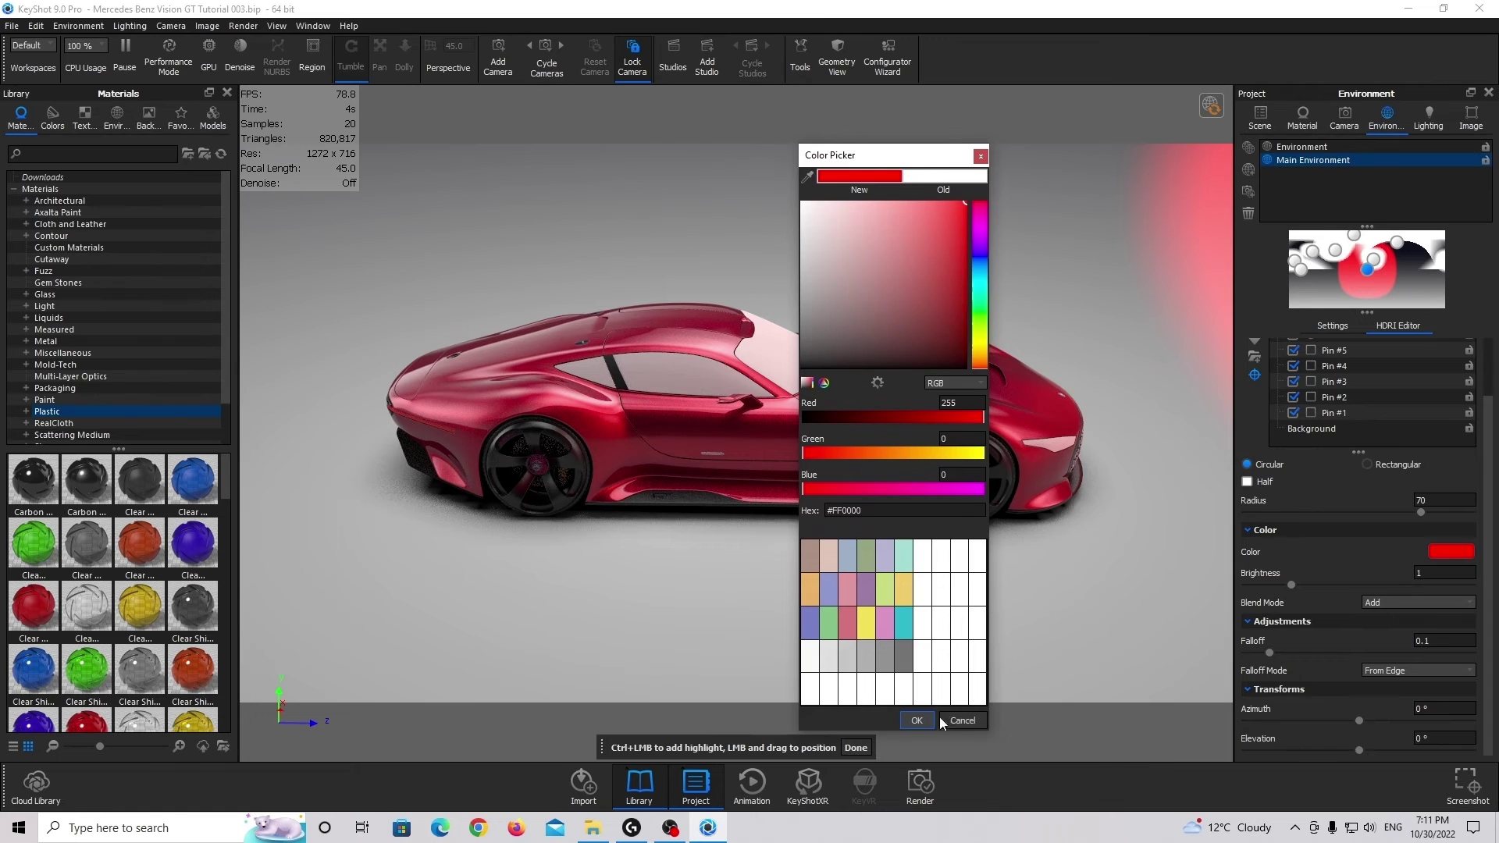
pyautogui.click(917, 720)
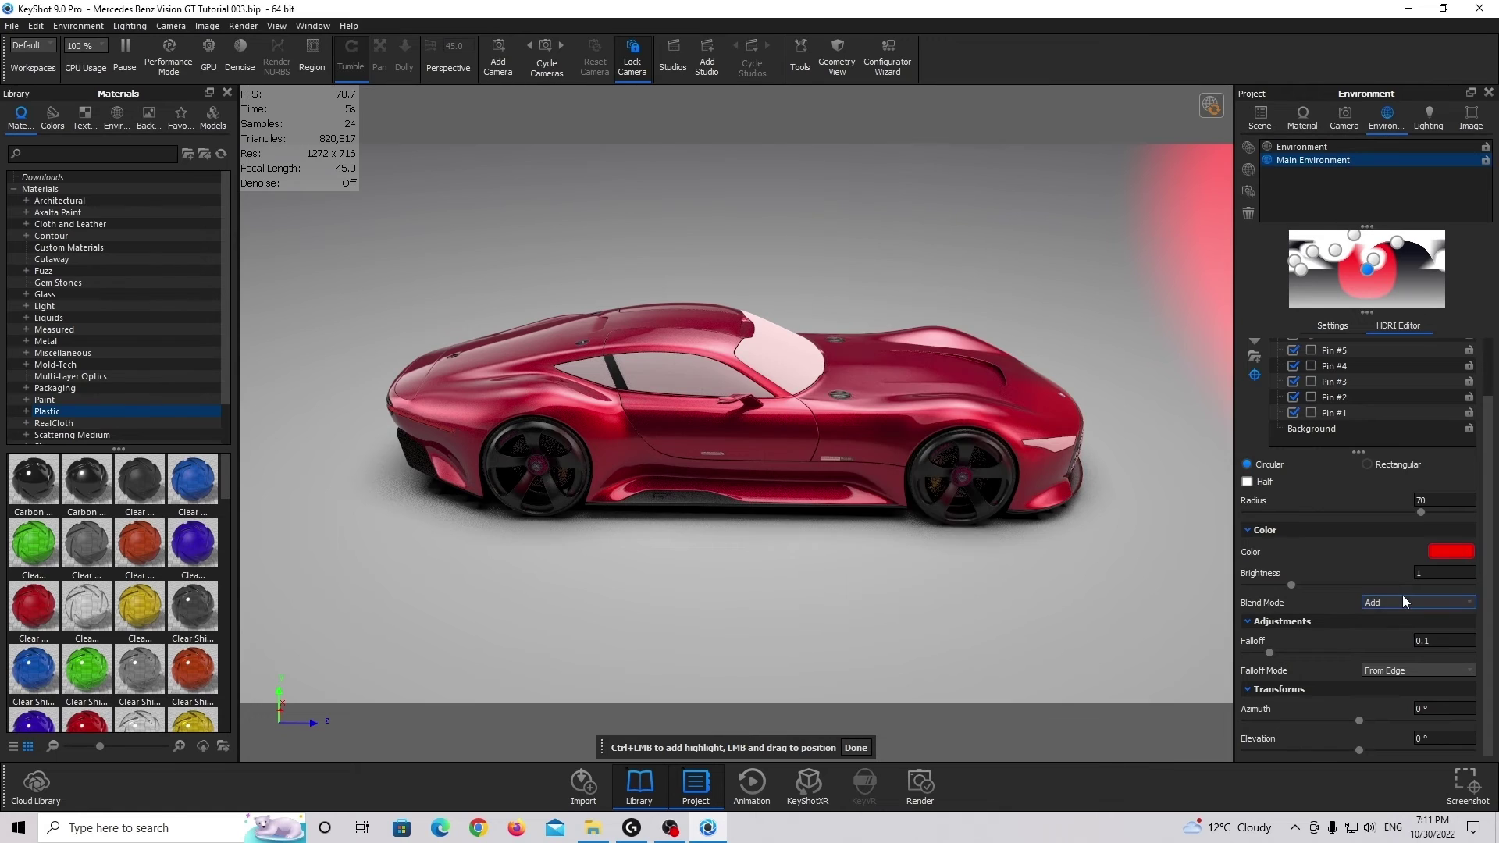
# Set the eighth pin's brightness to 0.25.
pyautogui.click(1458, 574)
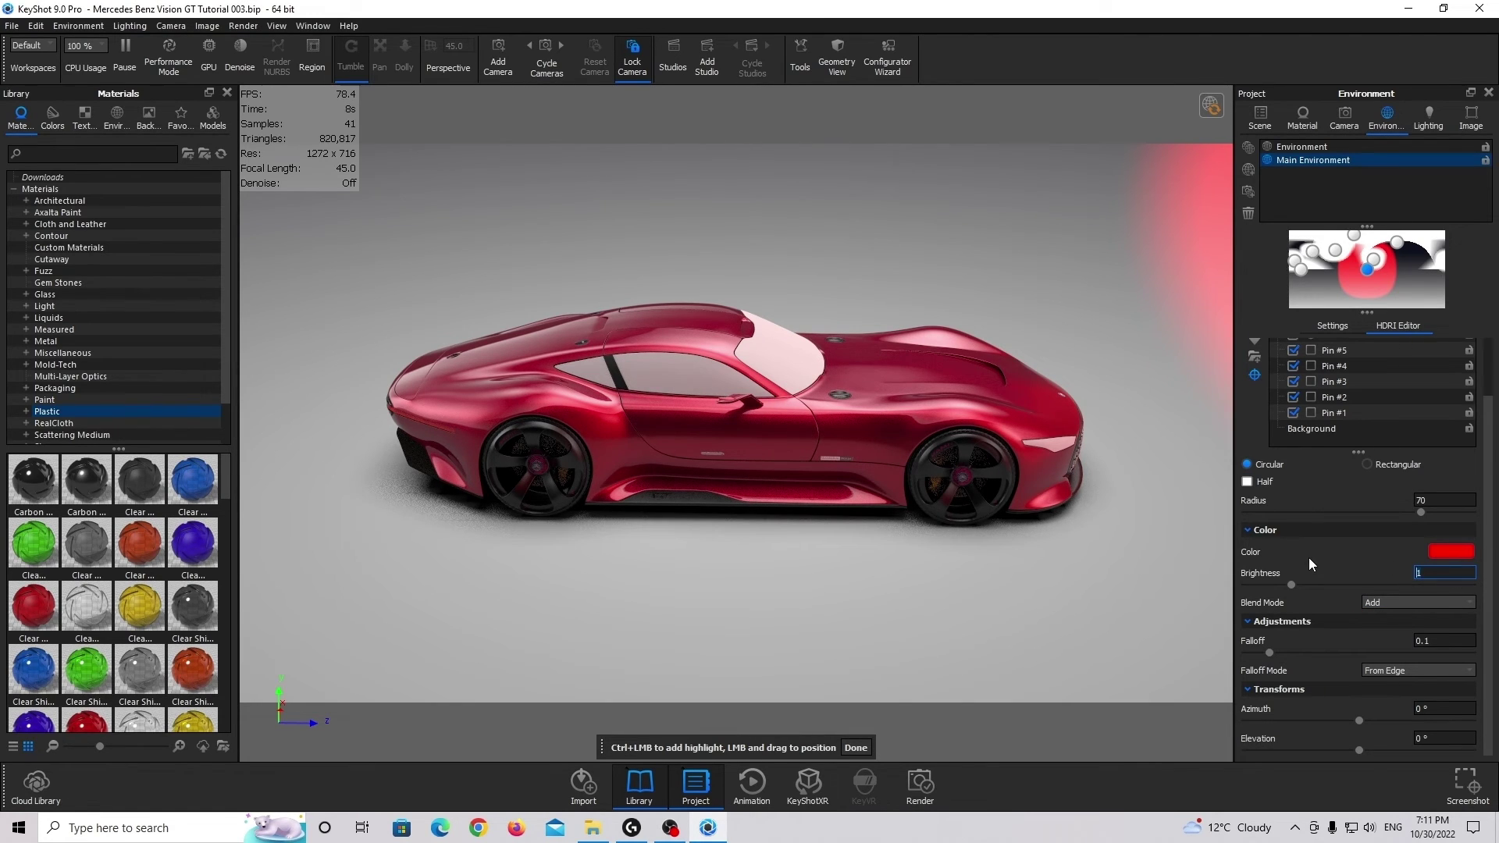
pyautogui.press('BackSpace')
pyautogui.write('0.25')
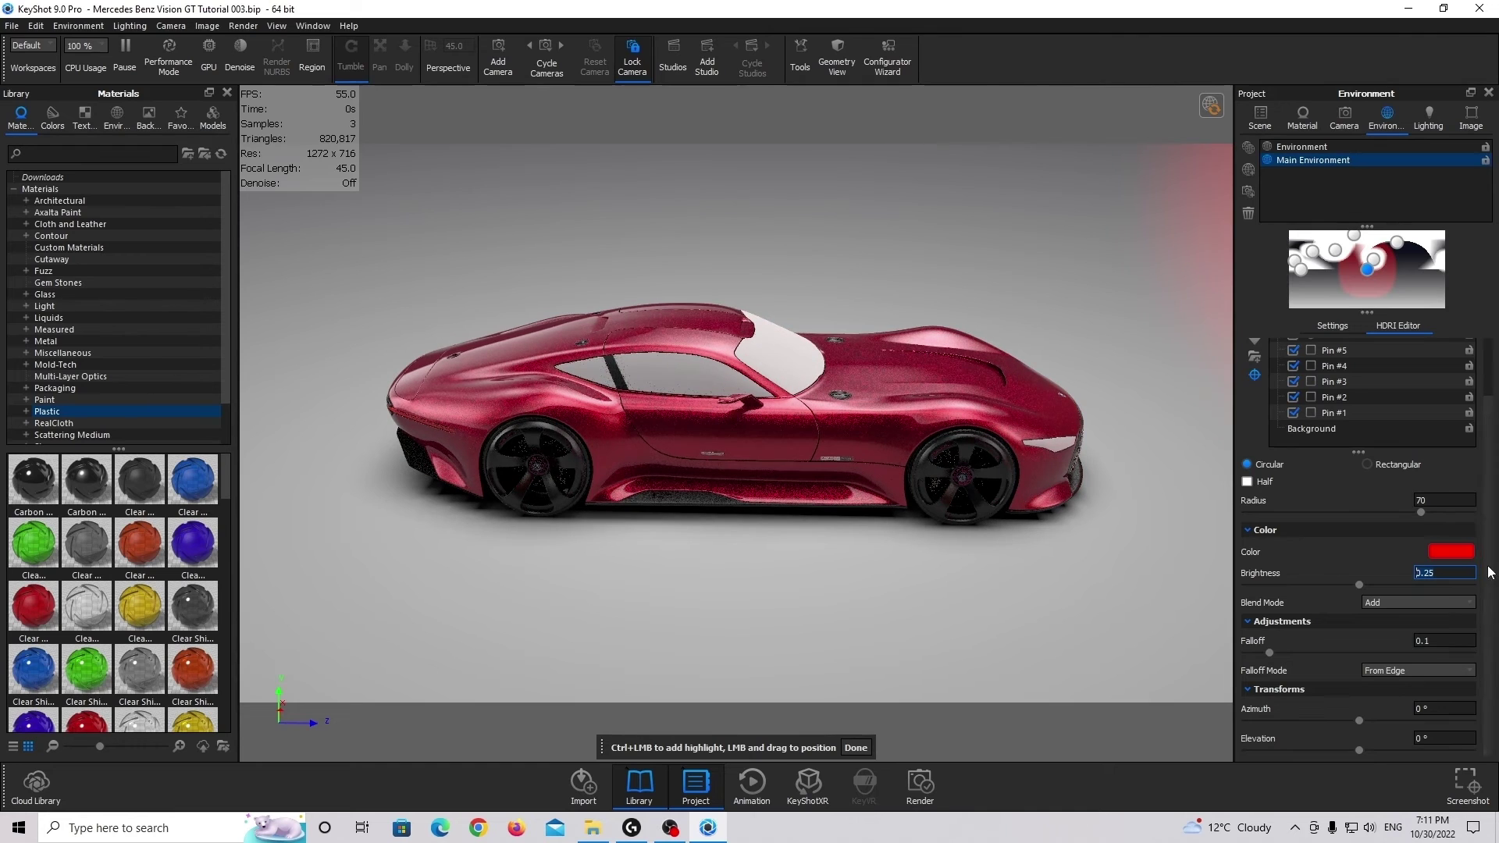
# Set the eighth pin's falloff to 1.25 and move it onto the floor area, about -161° azimuth and -82.5° elevation.
pyautogui.click(1419, 640)
pyautogui.write('.1')
pyautogui.press('BackSpace')
pyautogui.press('BackSpace')
pyautogui.press('BackSpace')
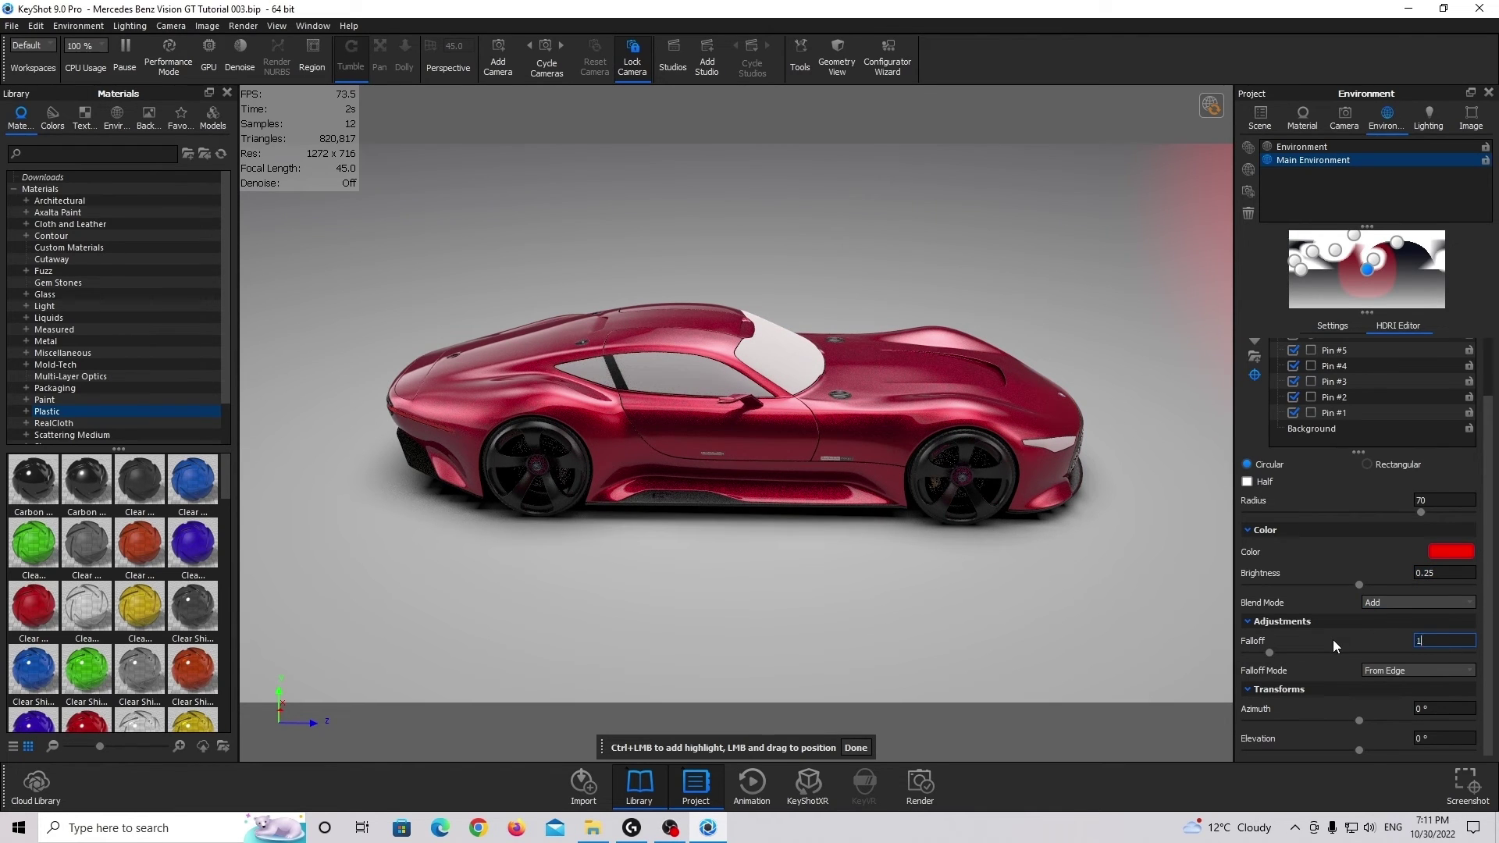
pyautogui.write('1.25')
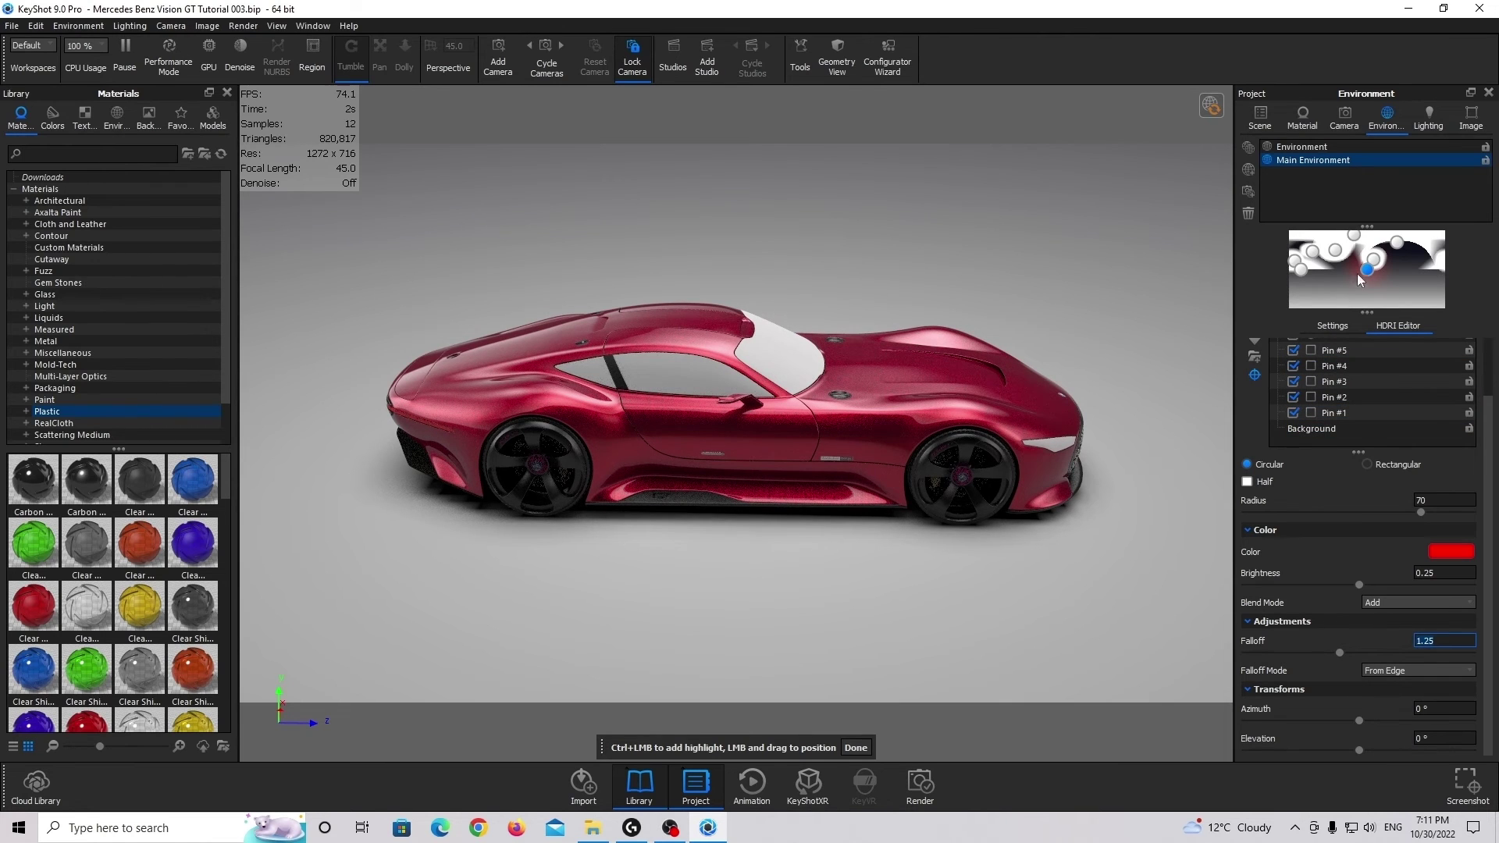
pyautogui.moveTo(1366, 269); pyautogui.dragTo(1298, 306)
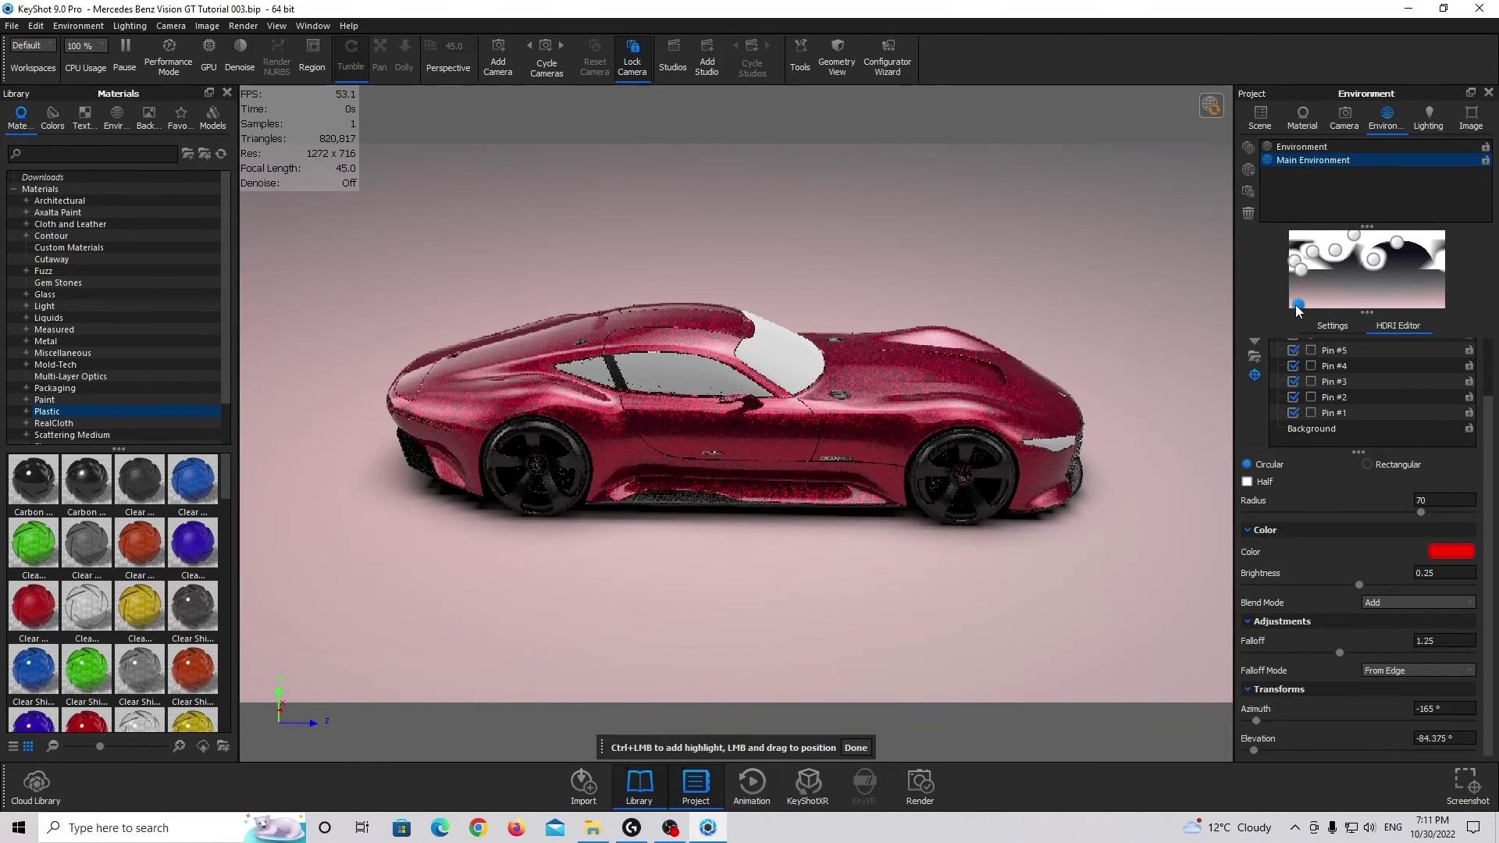
# Finish highlight placement, examine the floor light around the car through the free camera, and return to the Main Camera View and environment settings.
pyautogui.click(1346, 121)
pyautogui.click(1306, 147)
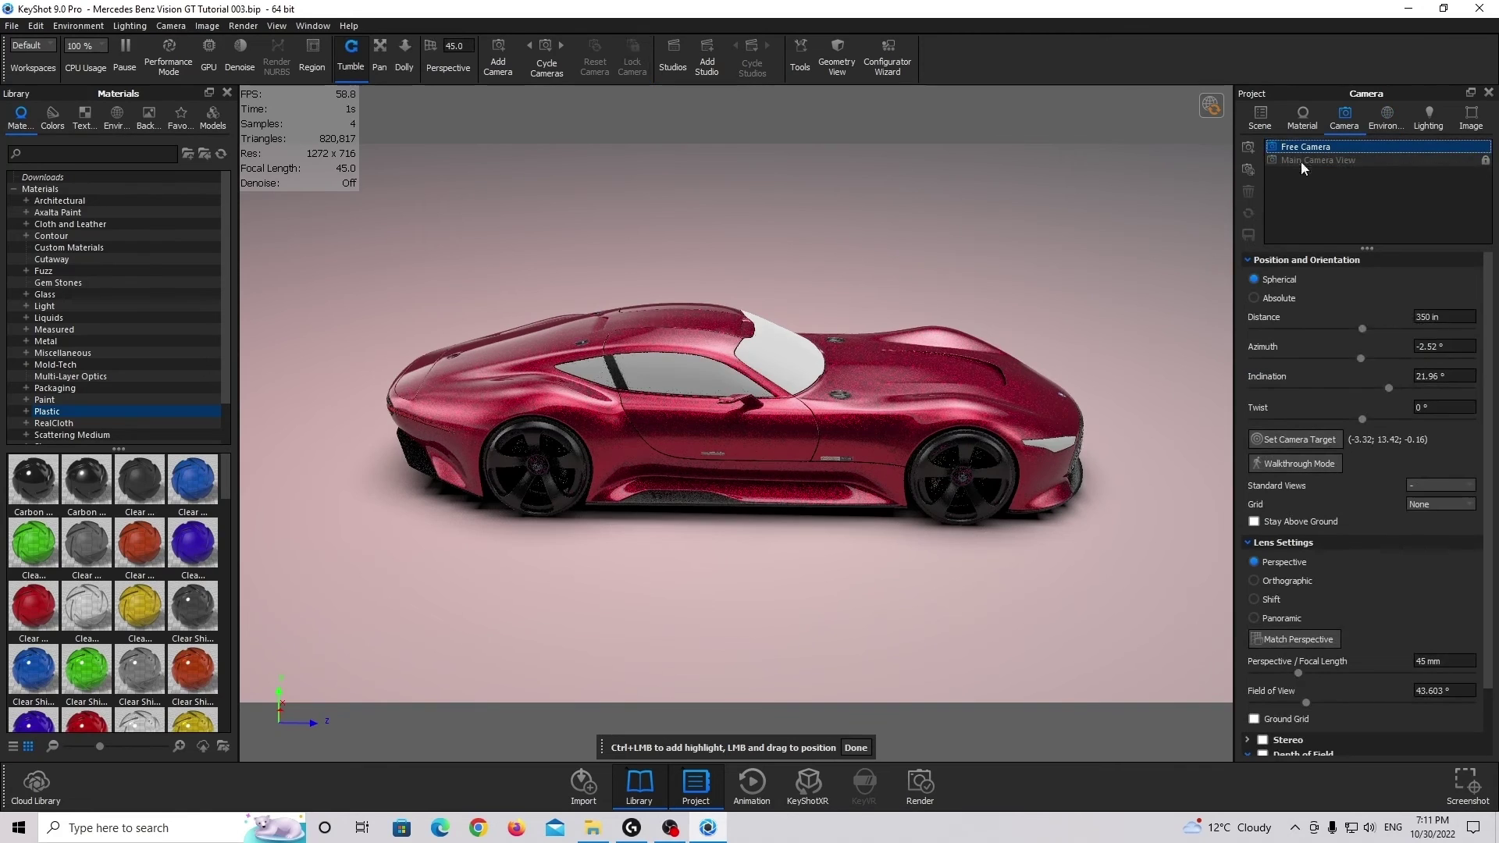
pyautogui.click(857, 748)
pyautogui.scroll(-5, 788, 495)
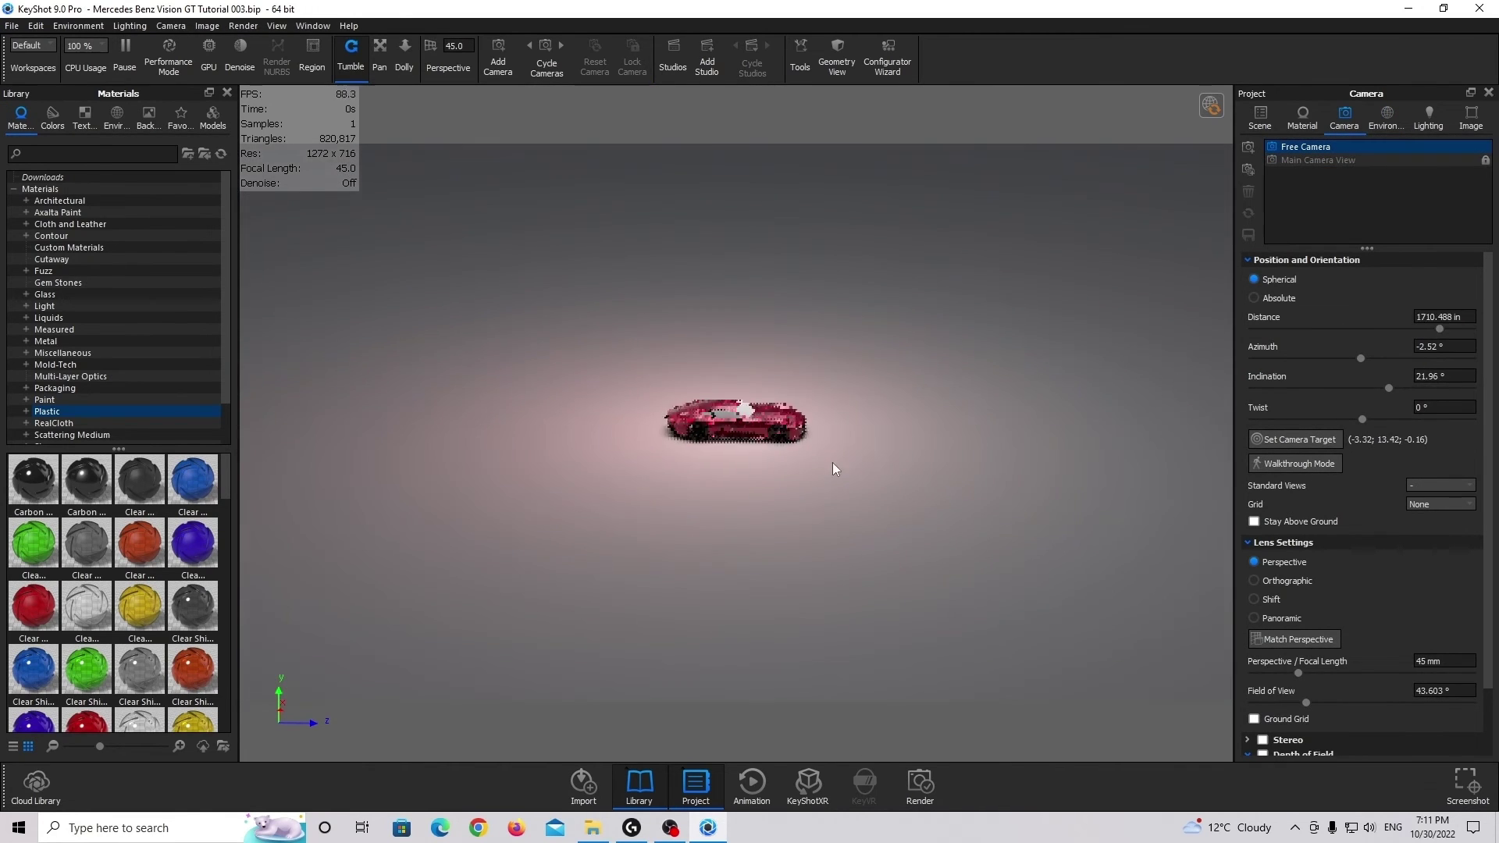
pyautogui.moveTo(833, 465); pyautogui.dragTo(767, 413)
pyautogui.moveTo(767, 469); pyautogui.dragTo(859, 435)
pyautogui.scroll(-2, 720, 428)
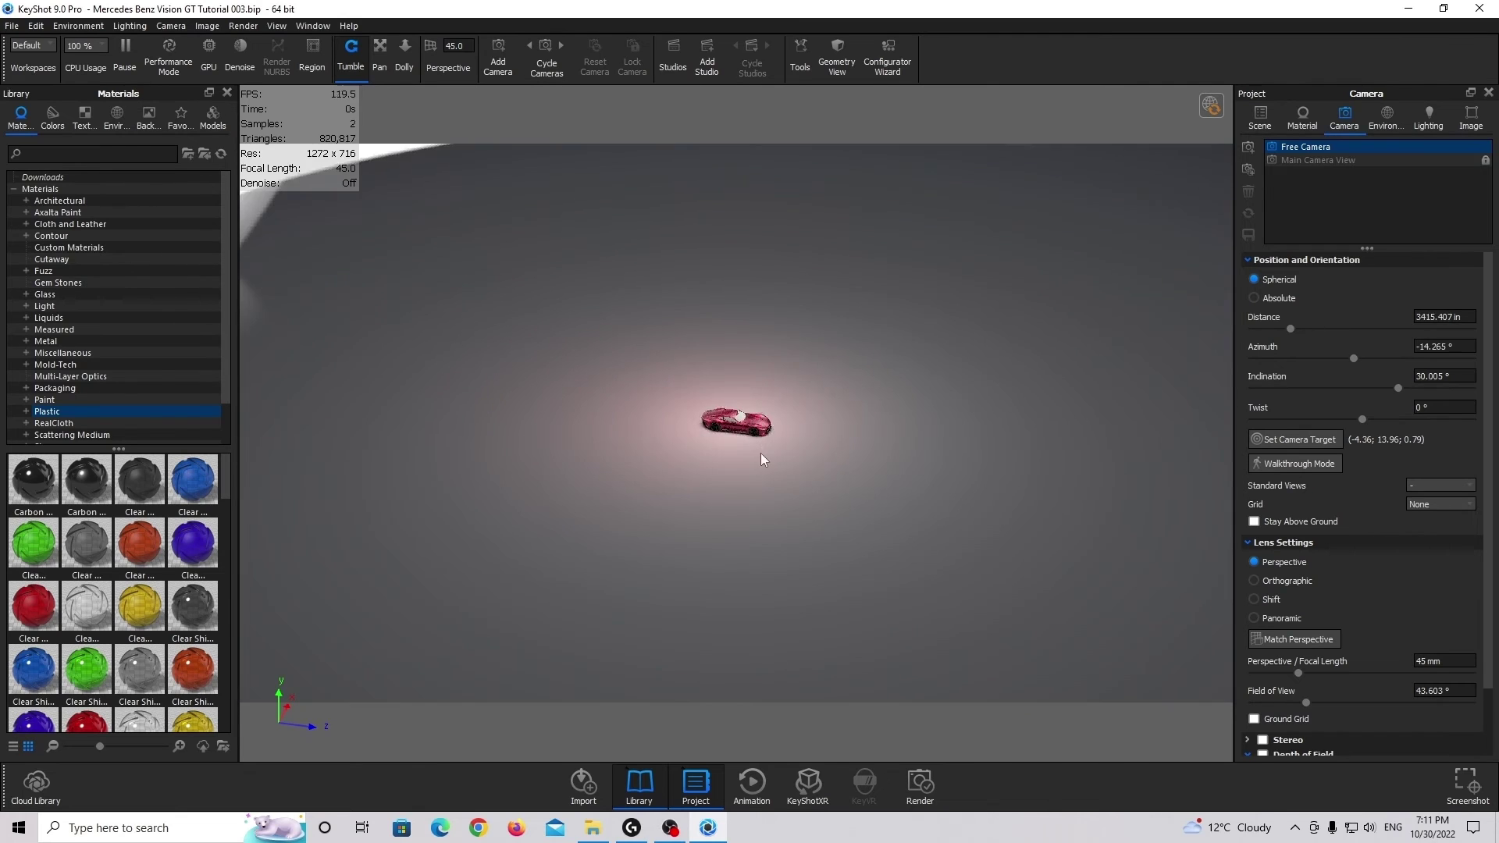
pyautogui.scroll(4, 761, 453)
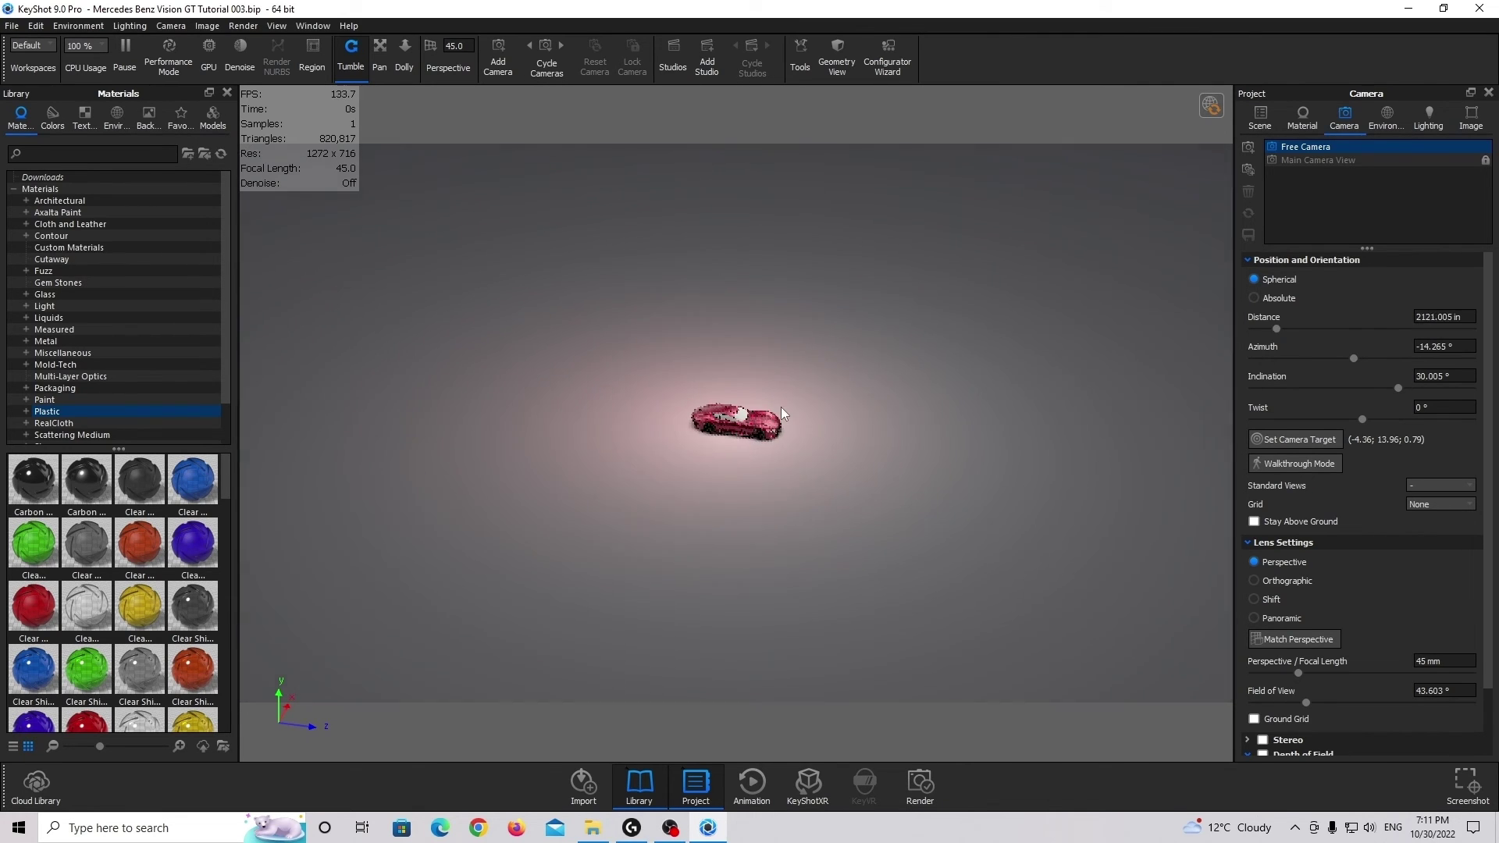
pyautogui.scroll(4, 781, 406)
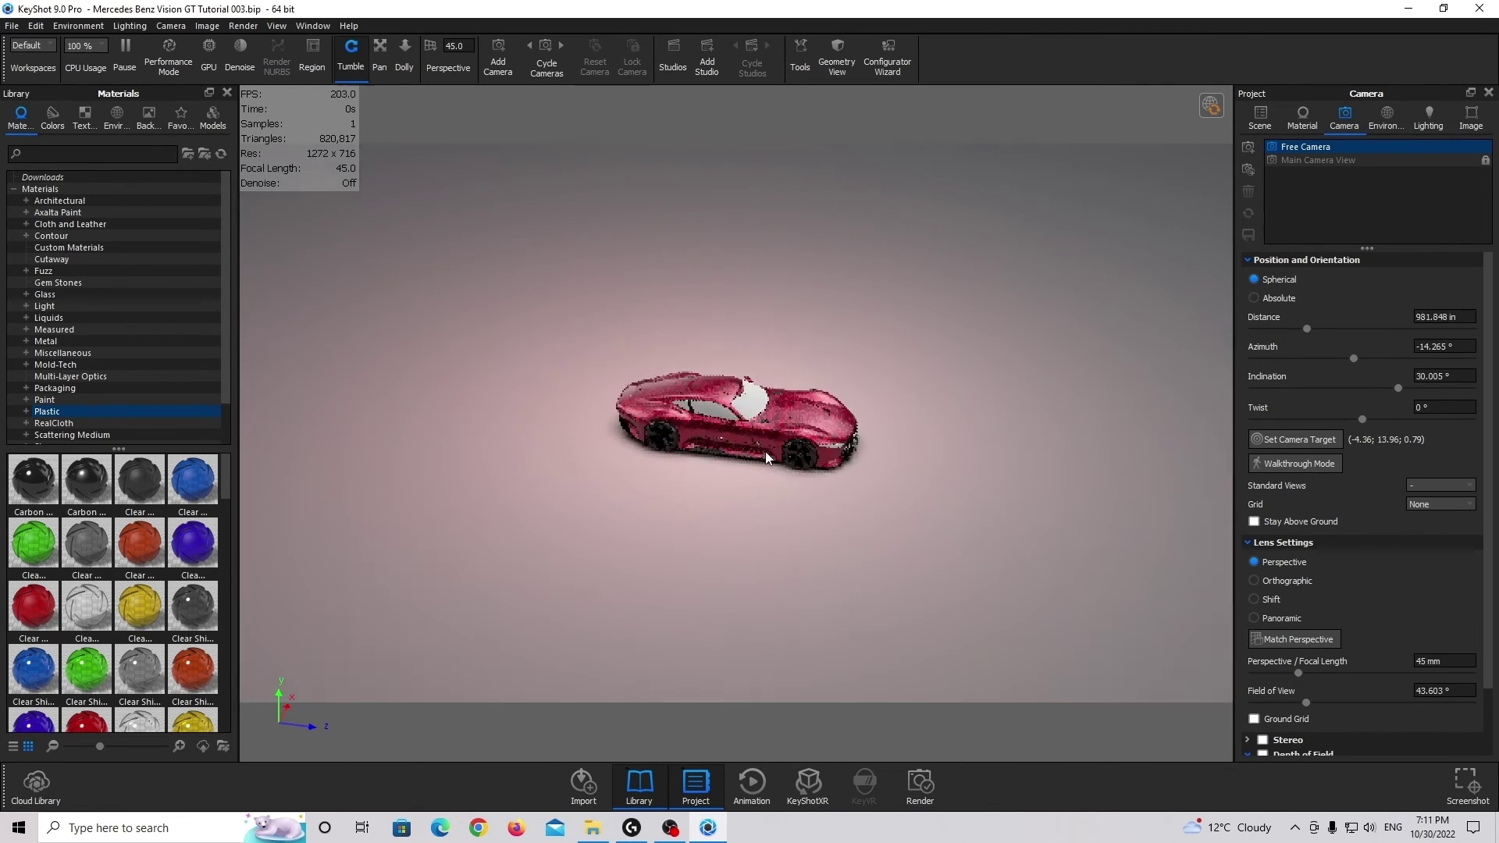
pyautogui.moveTo(781, 406); pyautogui.dragTo(703, 418)
pyautogui.click(1332, 160)
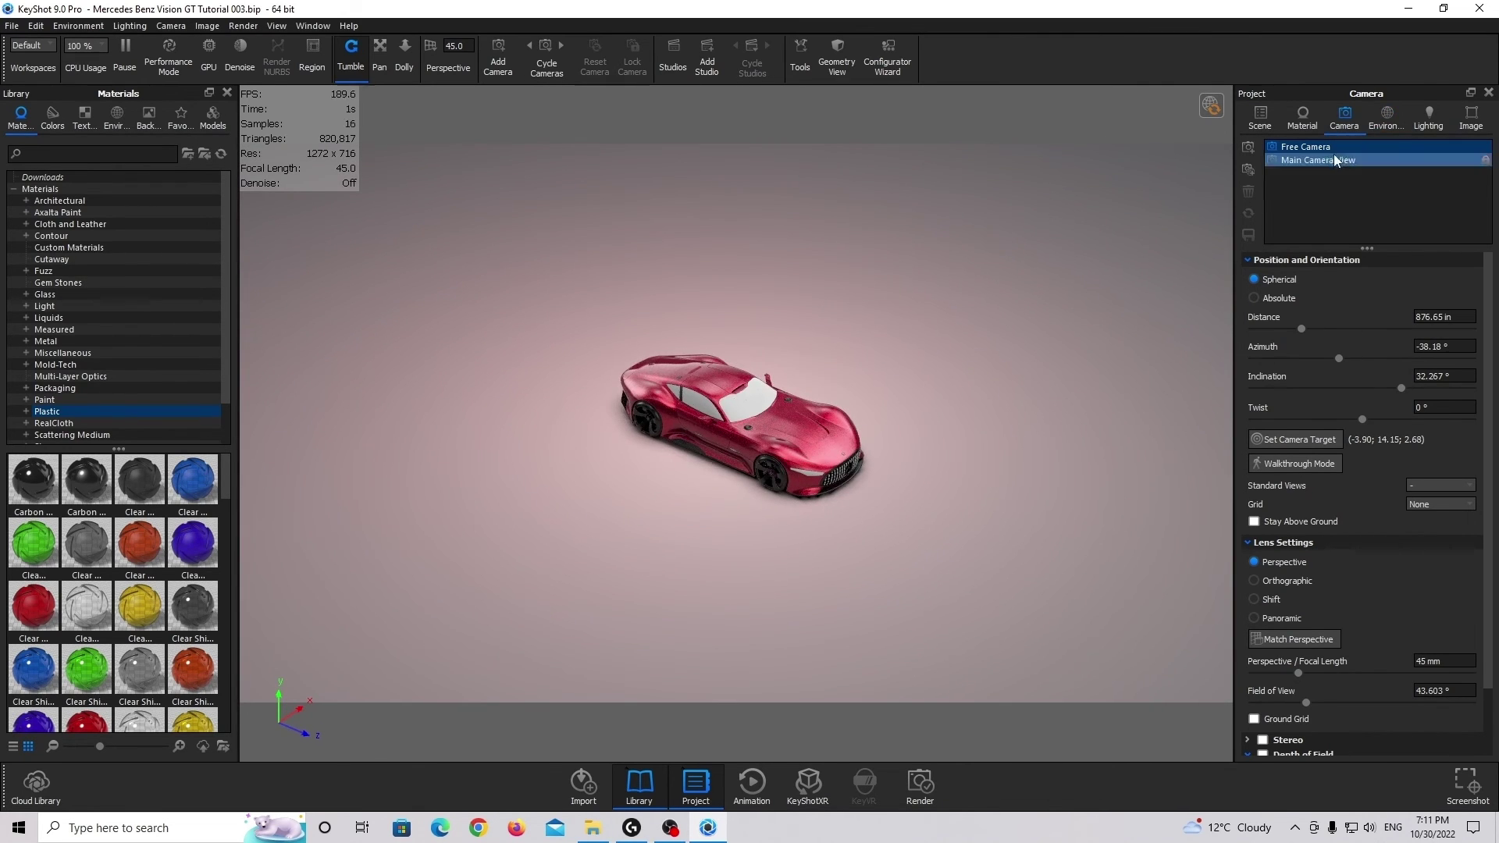
pyautogui.click(1388, 119)
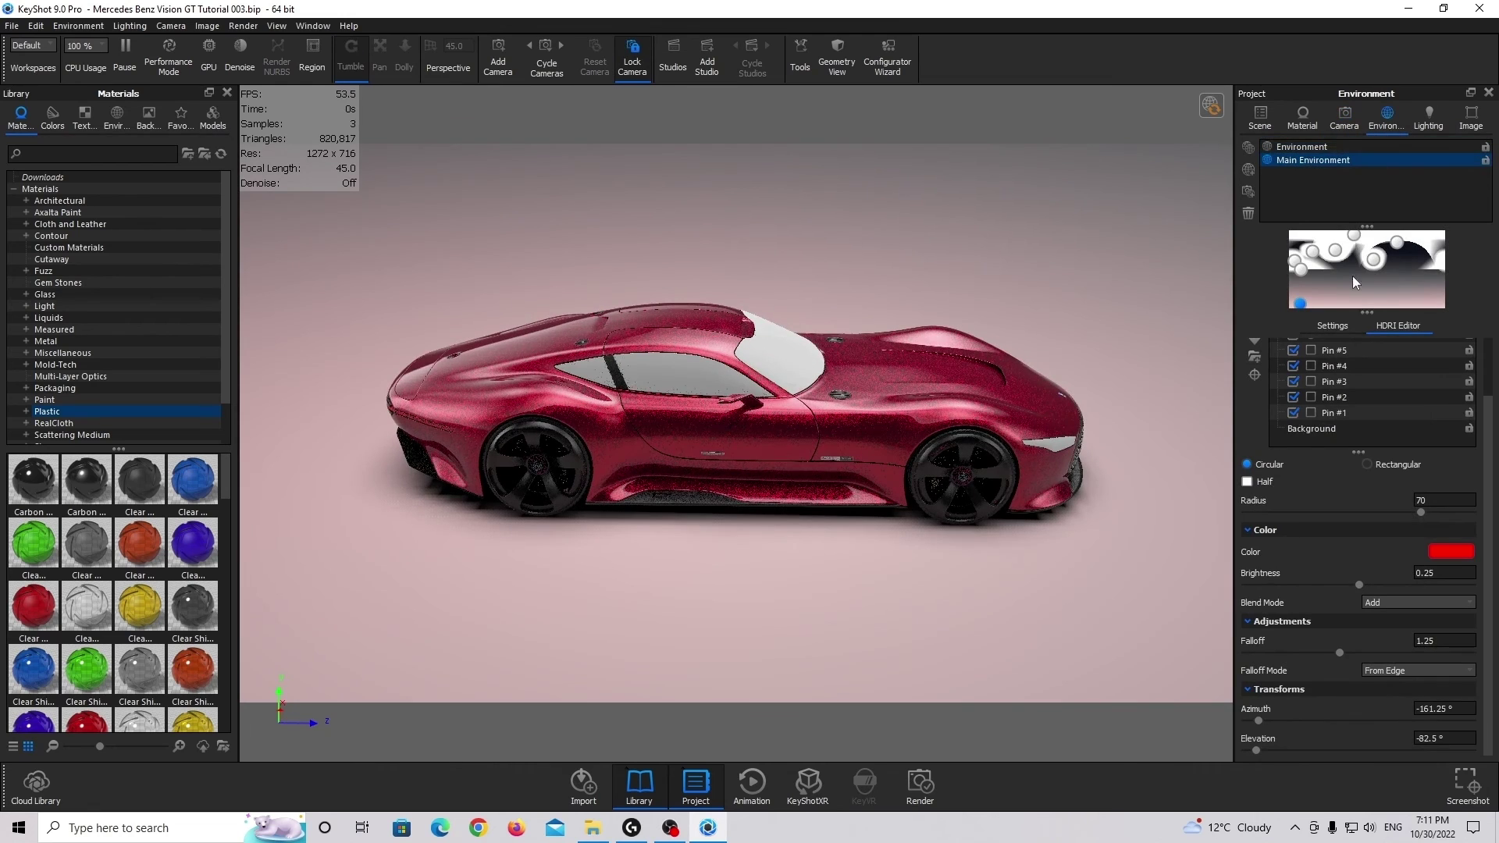
# Set the eighth pin's color to white, #FFFFFF.
pyautogui.click(1443, 552)
pyautogui.click(802, 201)
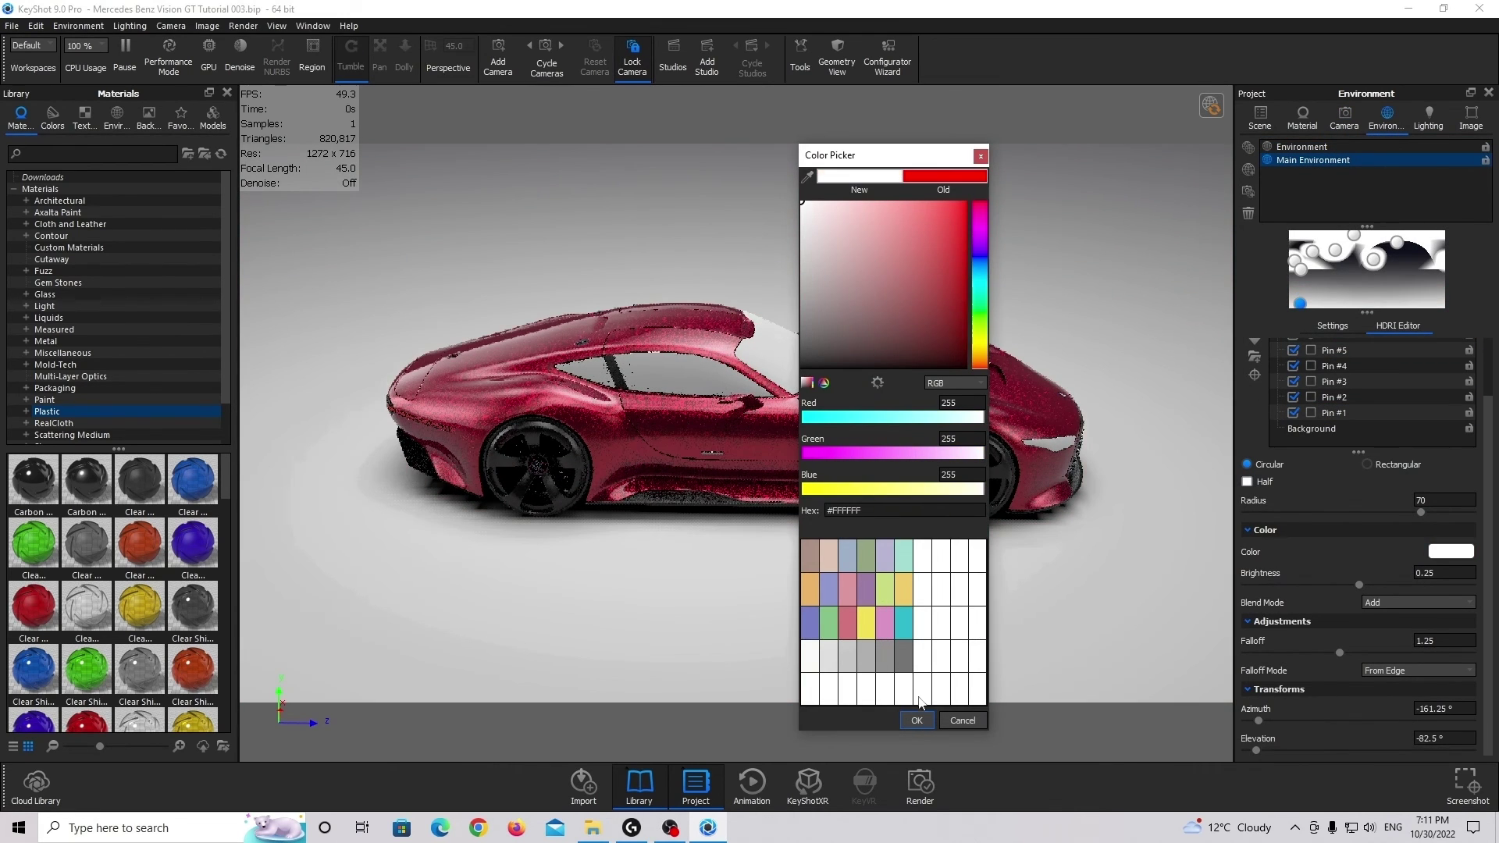
pyautogui.click(917, 720)
# Try brightness values of 10 and 2 on the eighth pin, and restore its brightness to 0.25.
pyautogui.doubleClick(1450, 570)
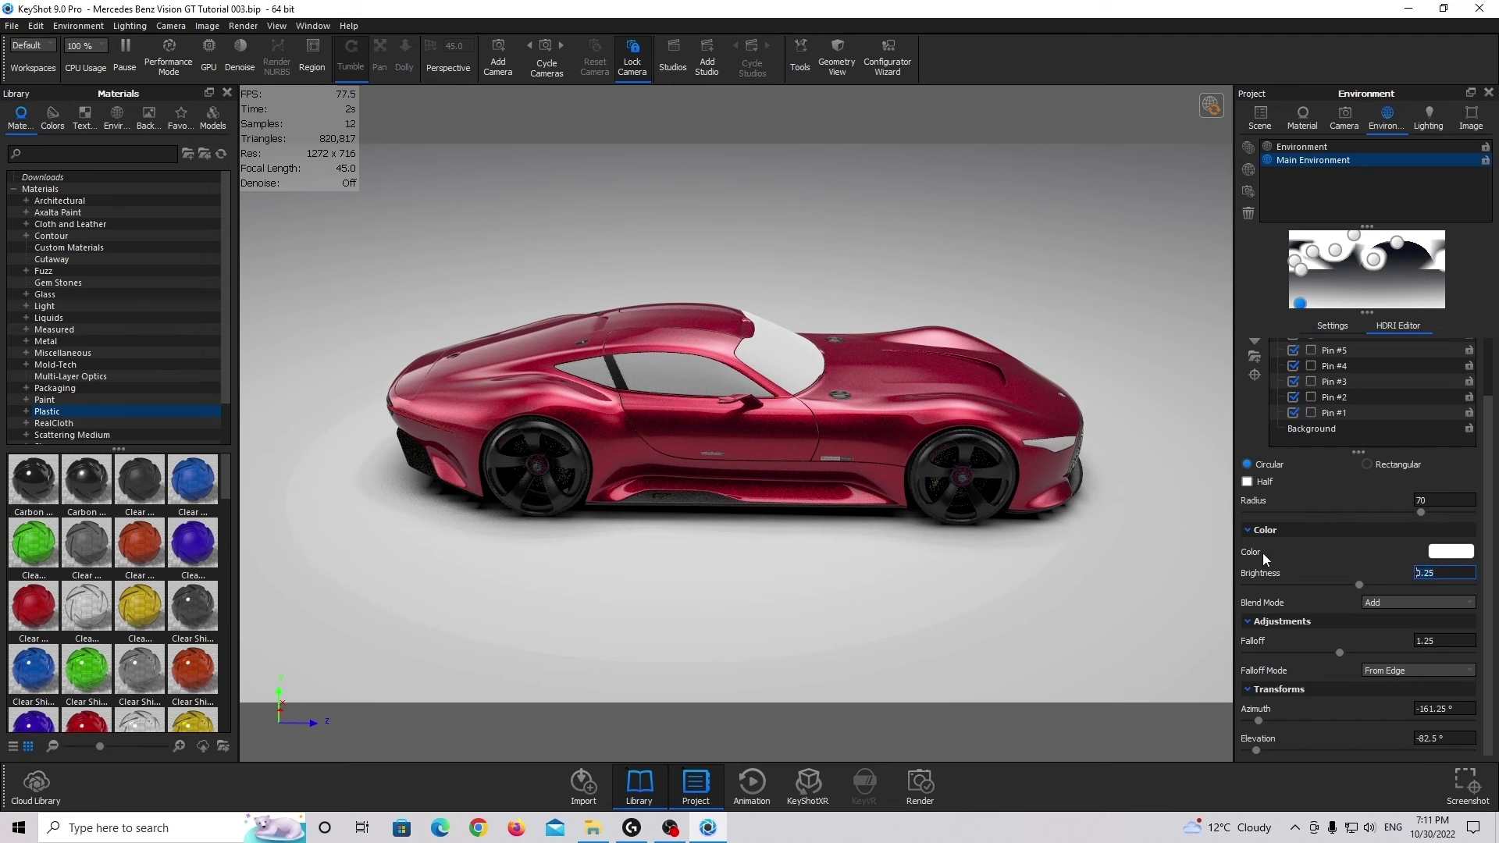
pyautogui.write('10')
pyautogui.press('Return')
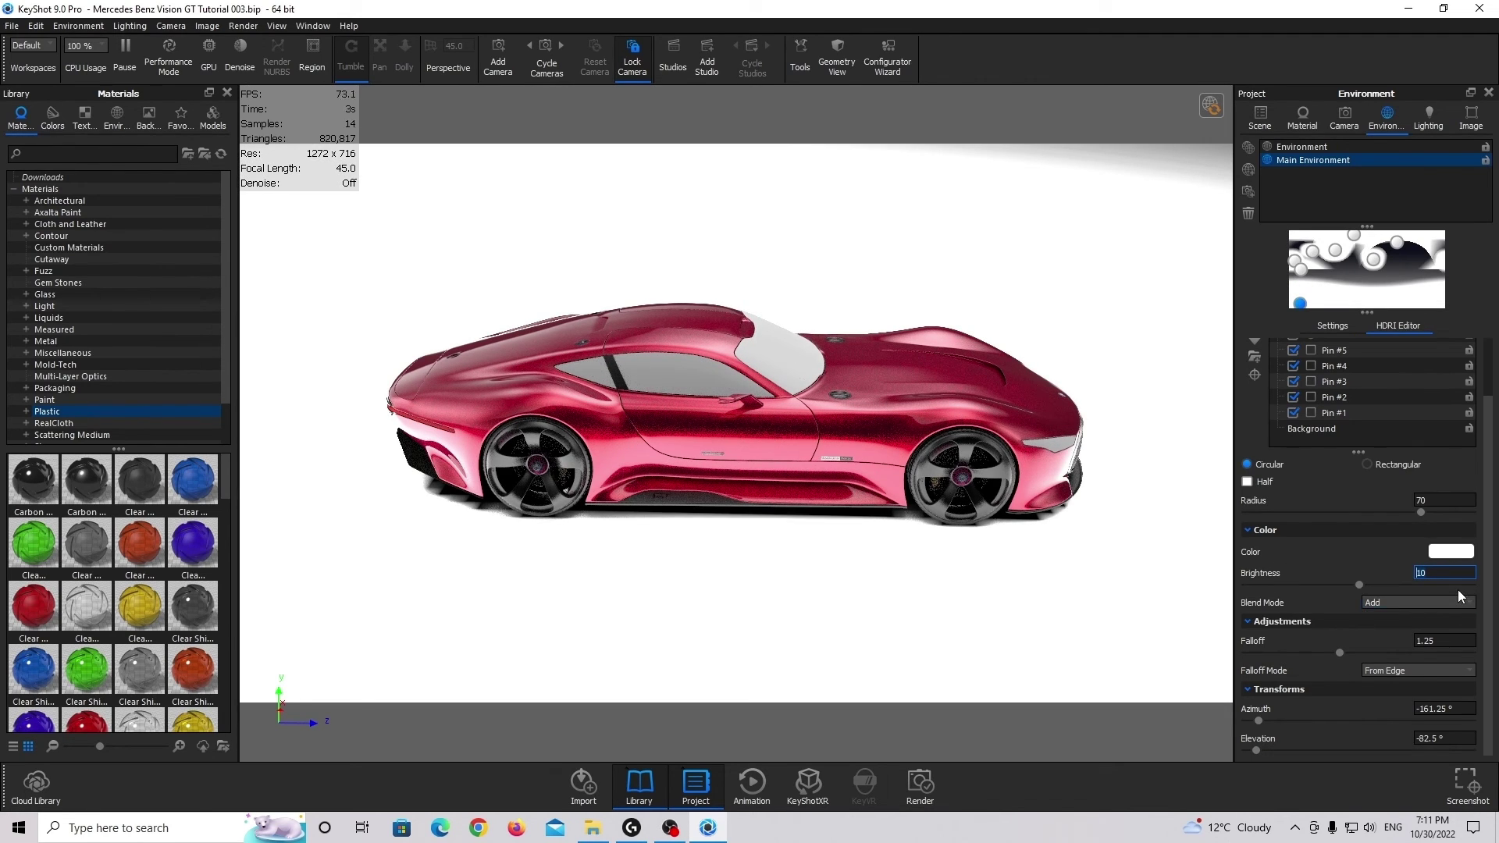
pyautogui.press('BackSpace')
pyautogui.press('BackSpace')
pyautogui.write('2')
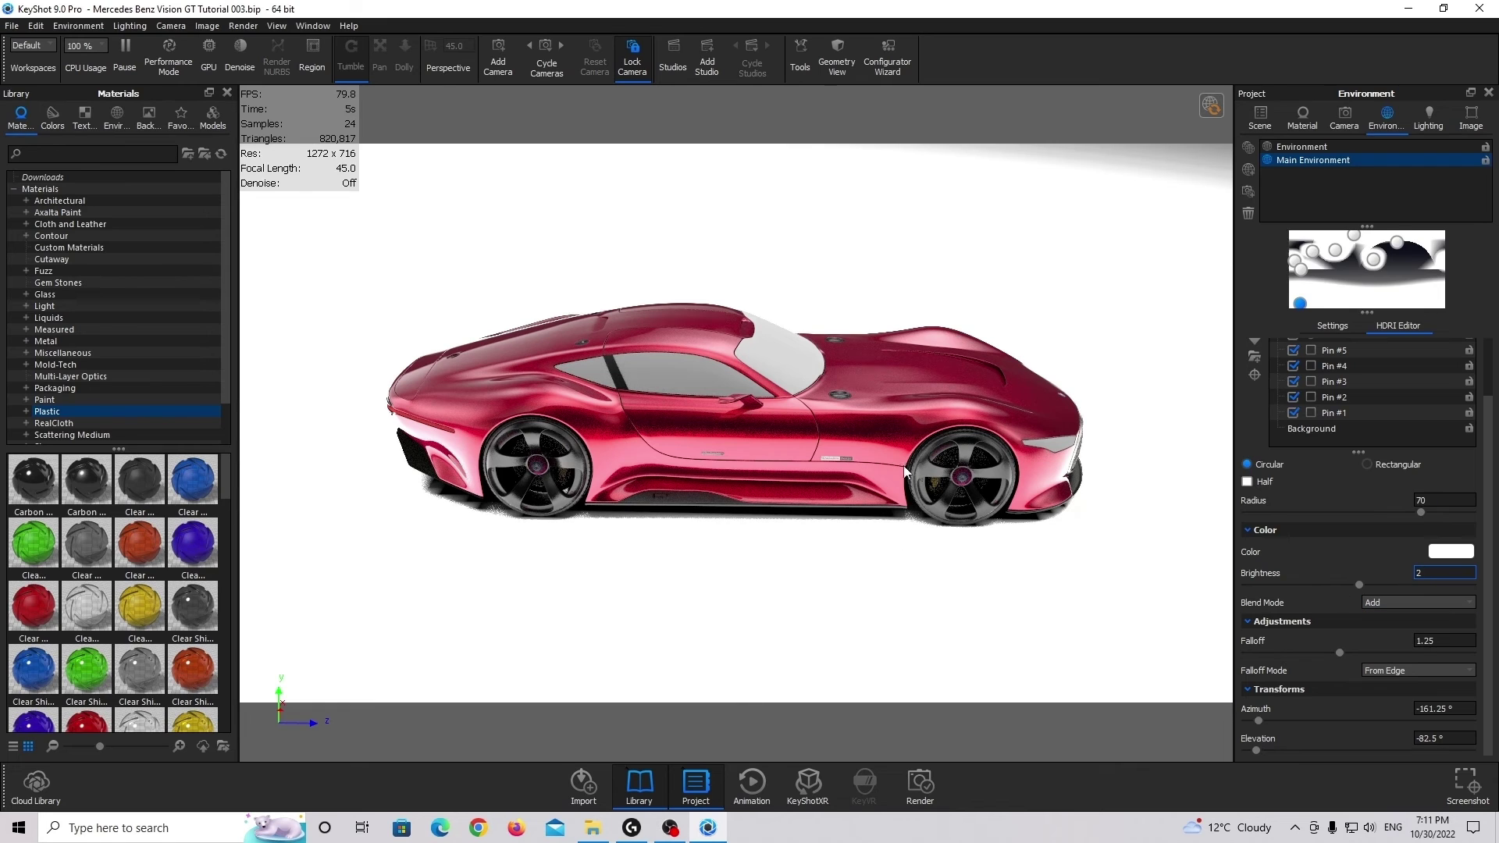
pyautogui.press('Return')
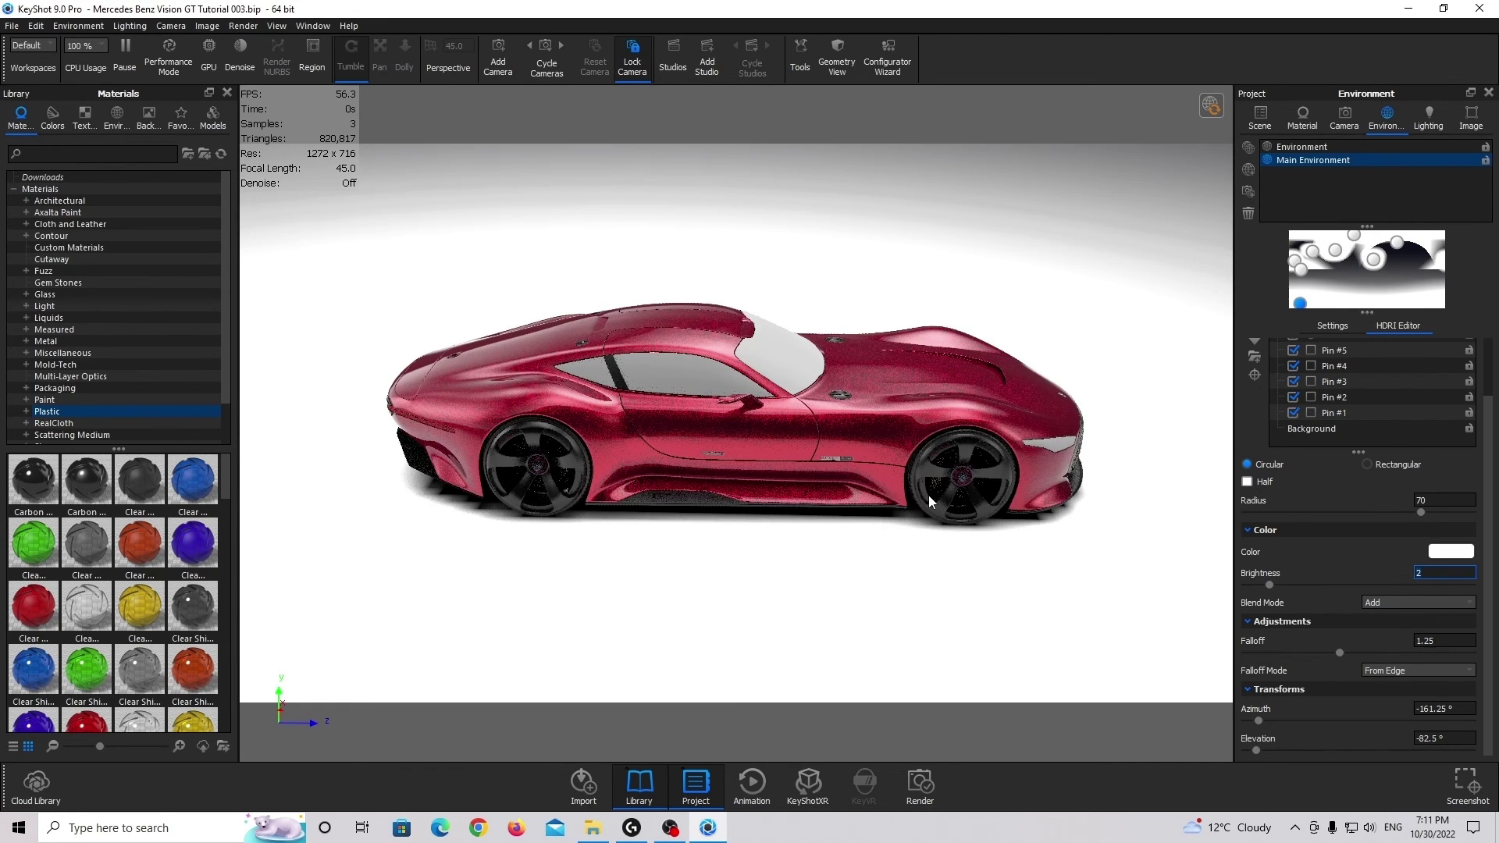
pyautogui.press('BackSpace')
pyautogui.write('0.25')
pyautogui.press('Return')
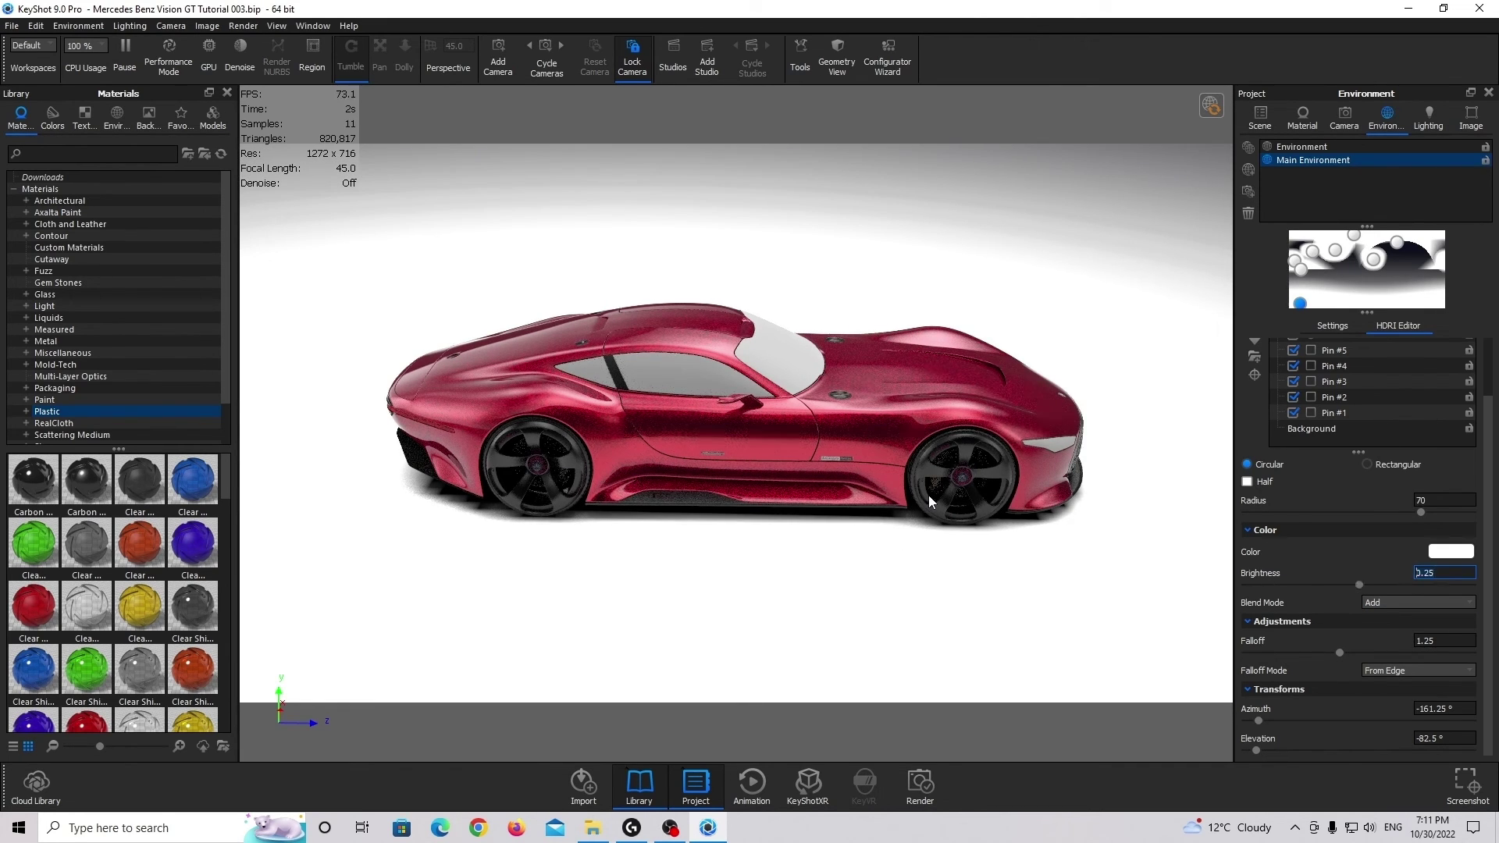
# Fine-tune the eighth pin's position to -164.88° azimuth and -71.82° elevation.
pyautogui.moveTo(1300, 304); pyautogui.dragTo(1297, 310)
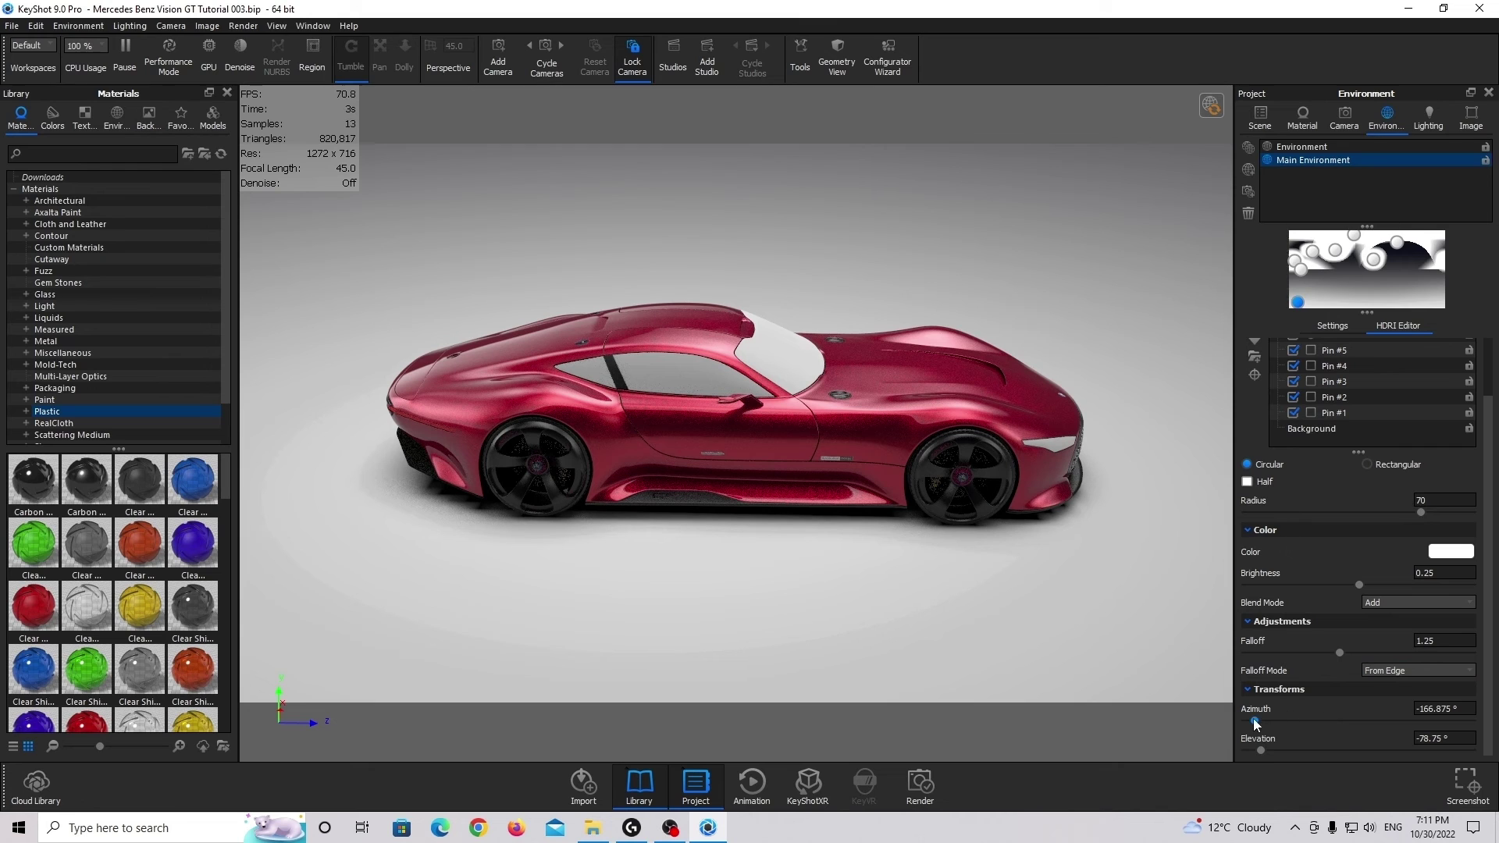
pyautogui.moveTo(1255, 721); pyautogui.dragTo(1254, 720)
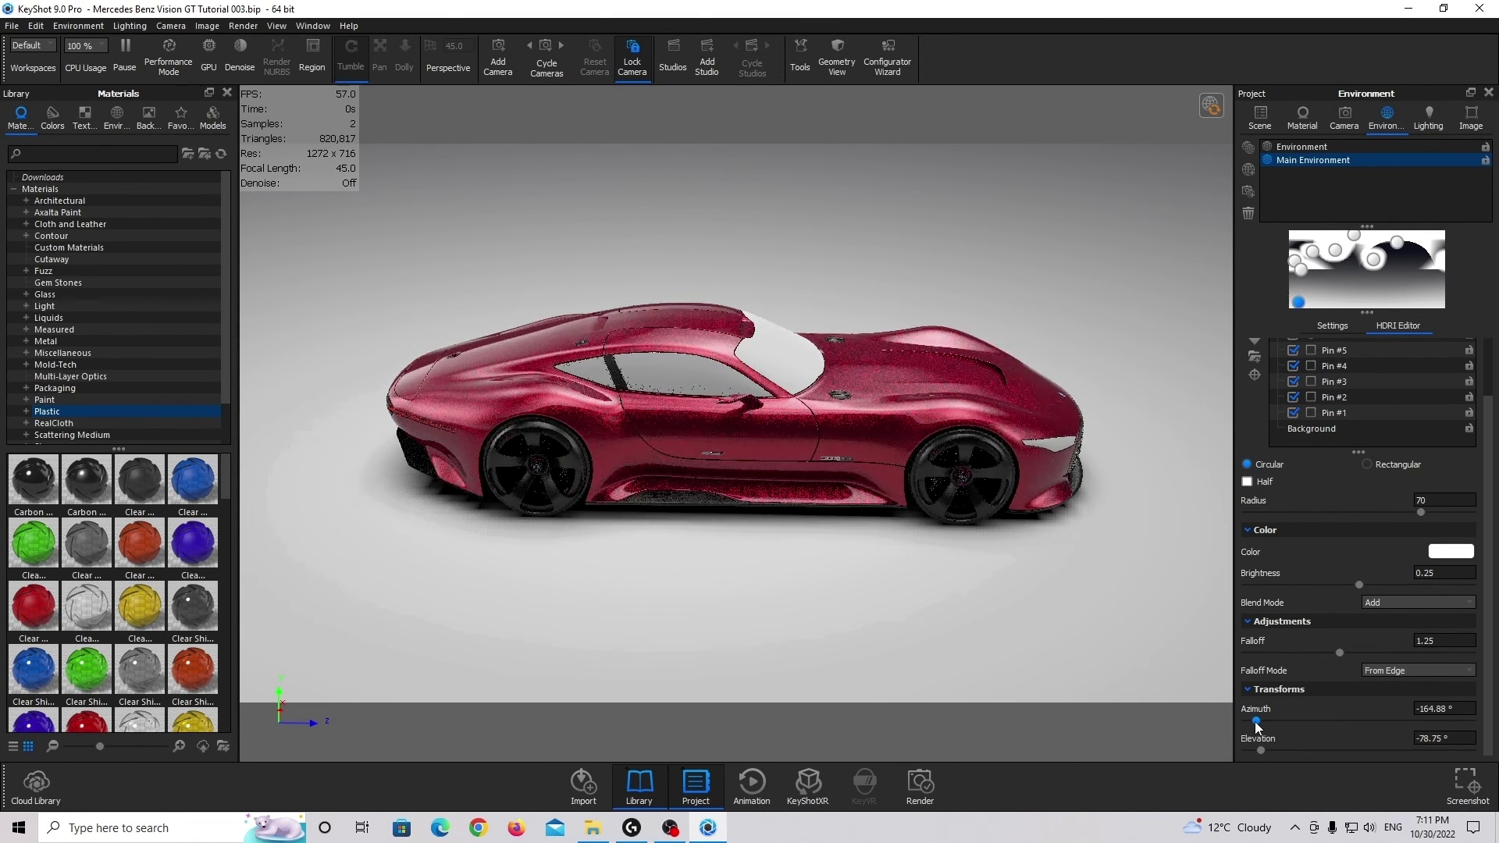
pyautogui.moveTo(1265, 750); pyautogui.dragTo(1274, 750)
# Set the eighth pin's elevation to -90° and toggle the pin's visibility to compare the floor lighting.
pyautogui.click(1461, 735)
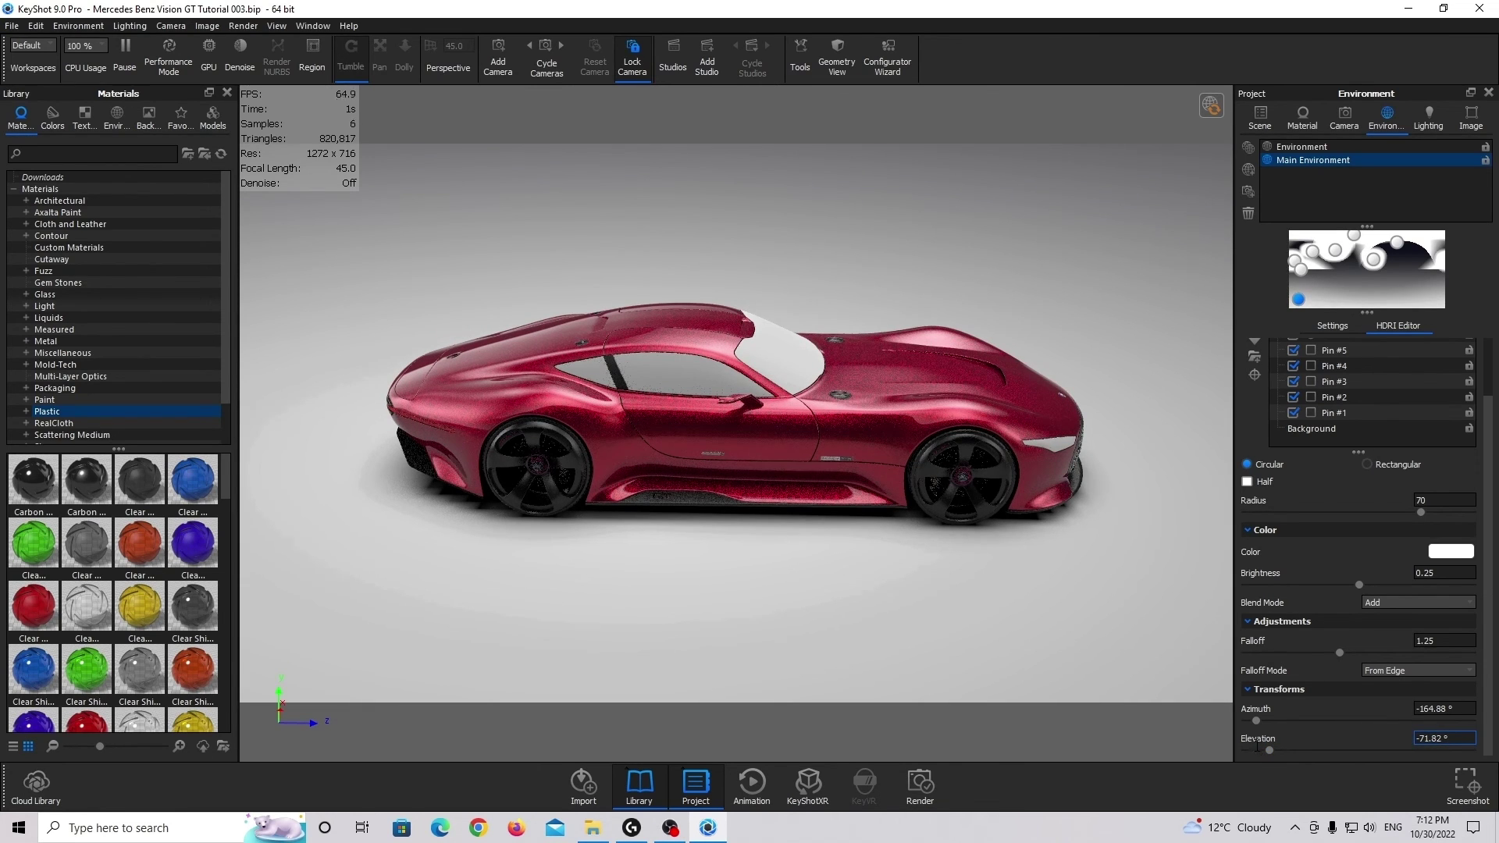
pyautogui.hotkey('ctrl', 'a')
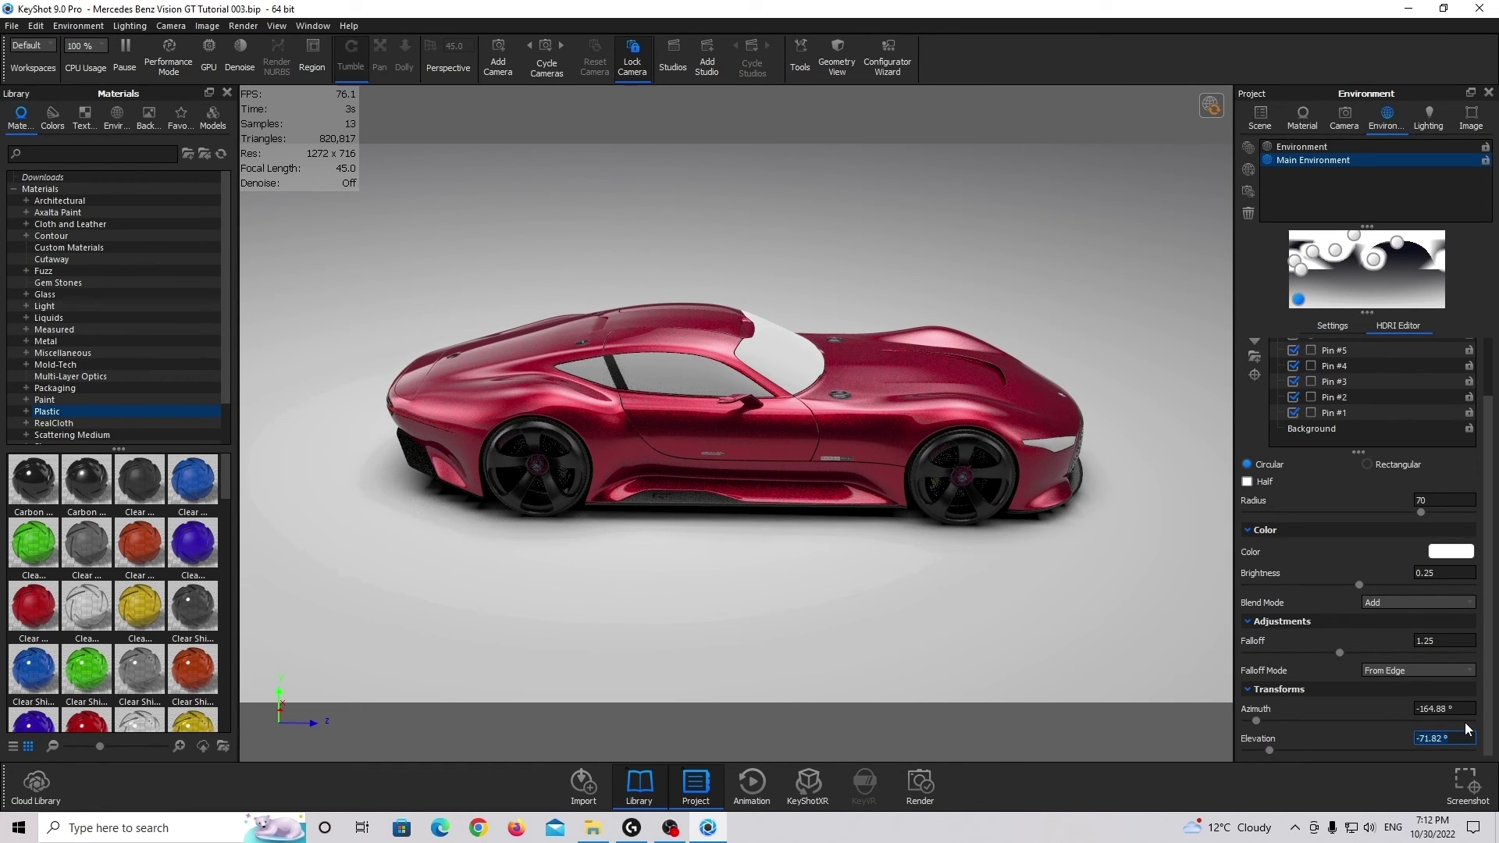
pyautogui.press('Return')
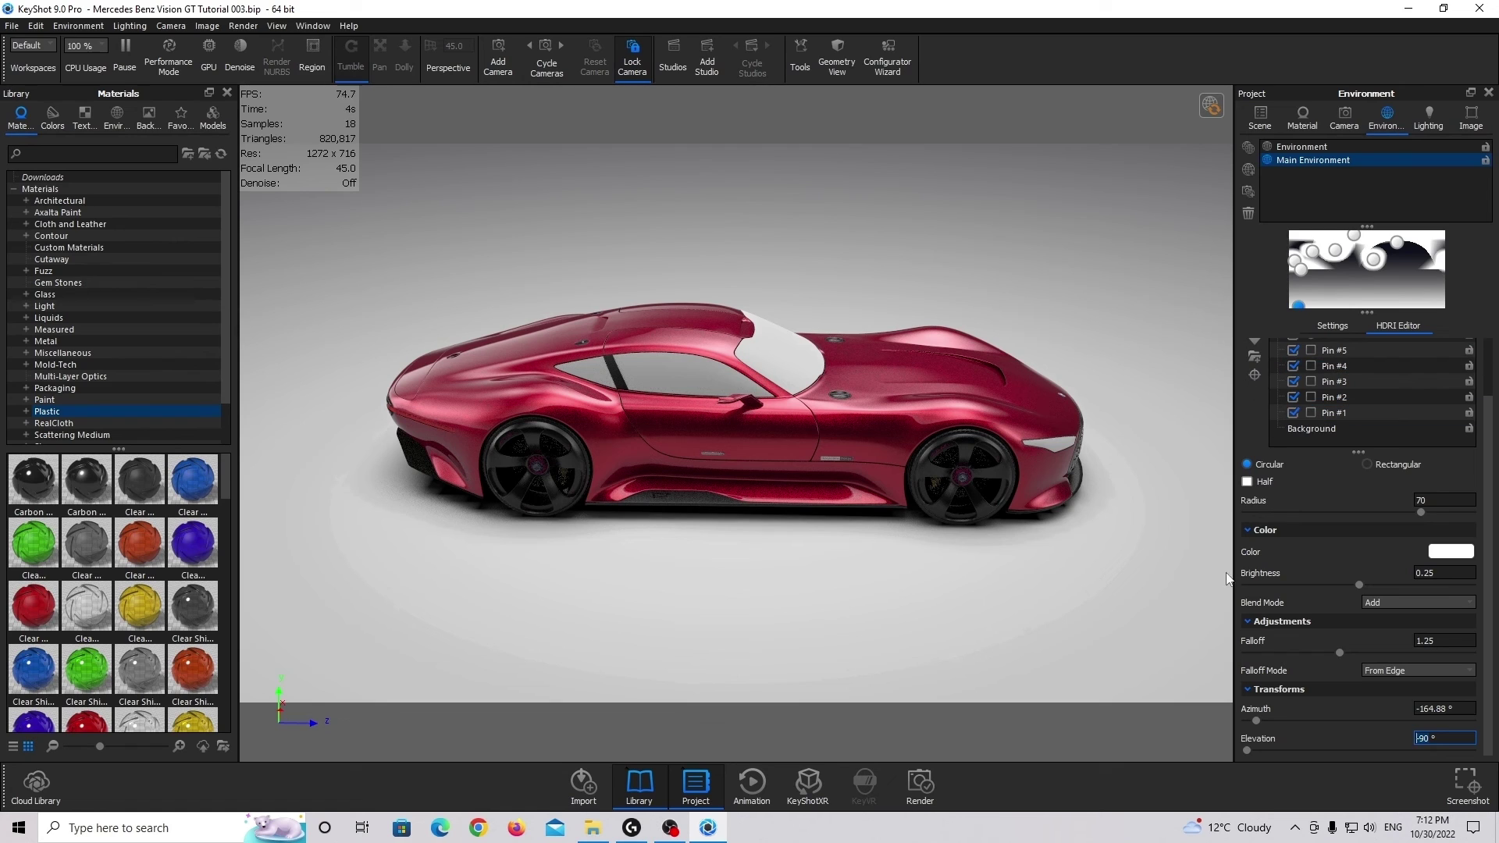
pyautogui.scroll(1, 1365, 625)
pyautogui.click(1294, 370)
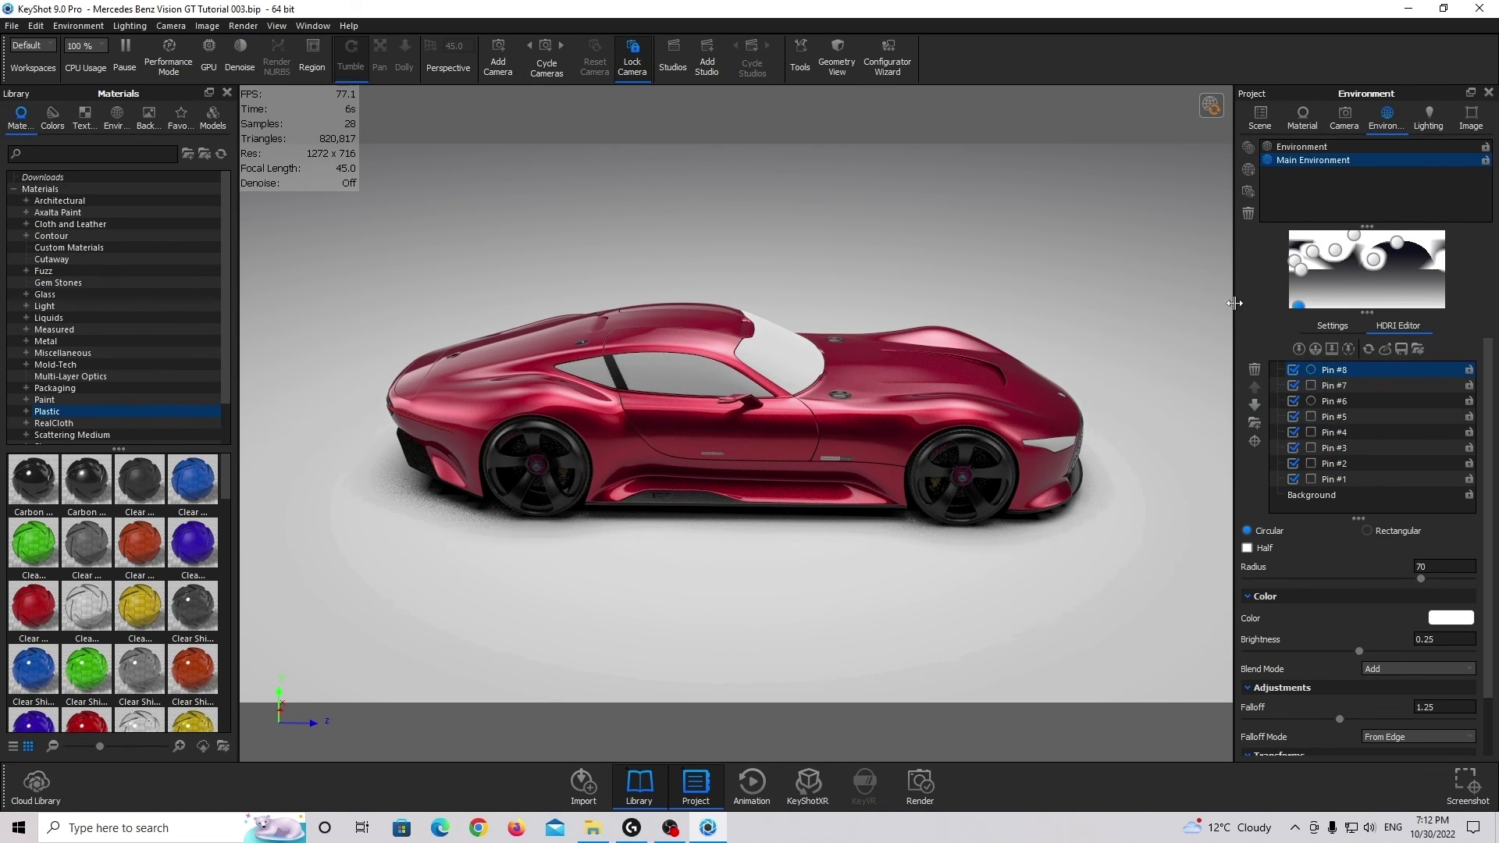